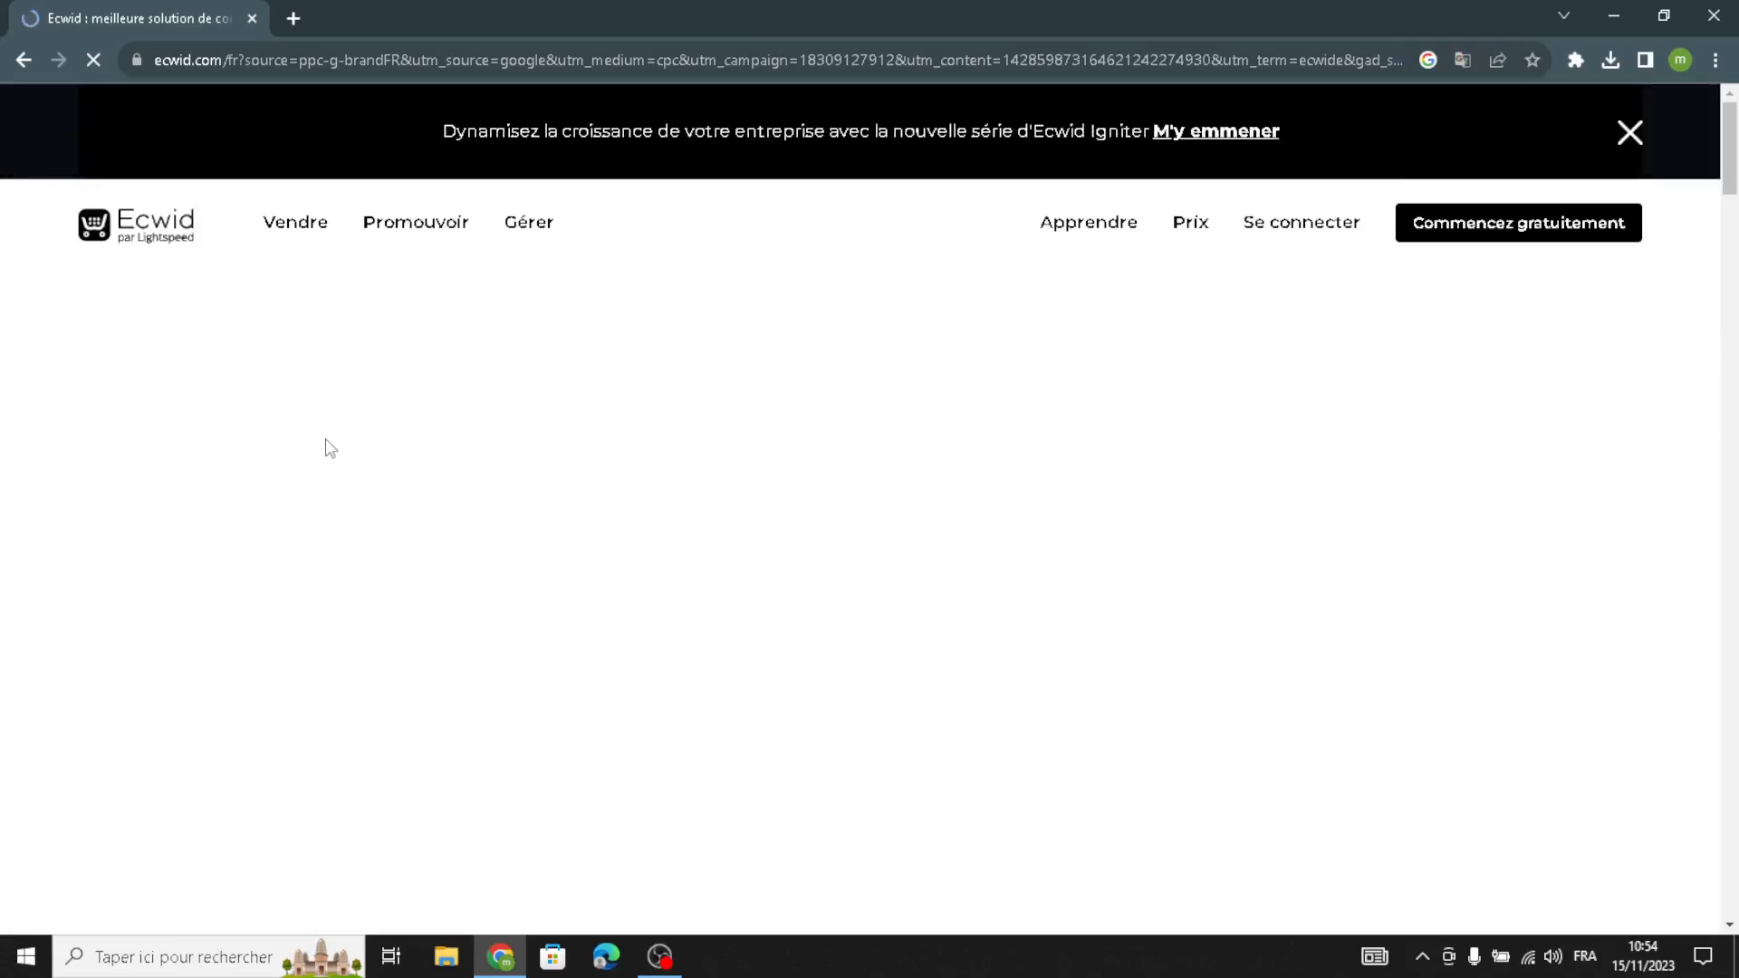
Translate the Ecwid homepage into English and enter the store control panel through the option to start for free.
right_click(847, 469)
click(942, 721)
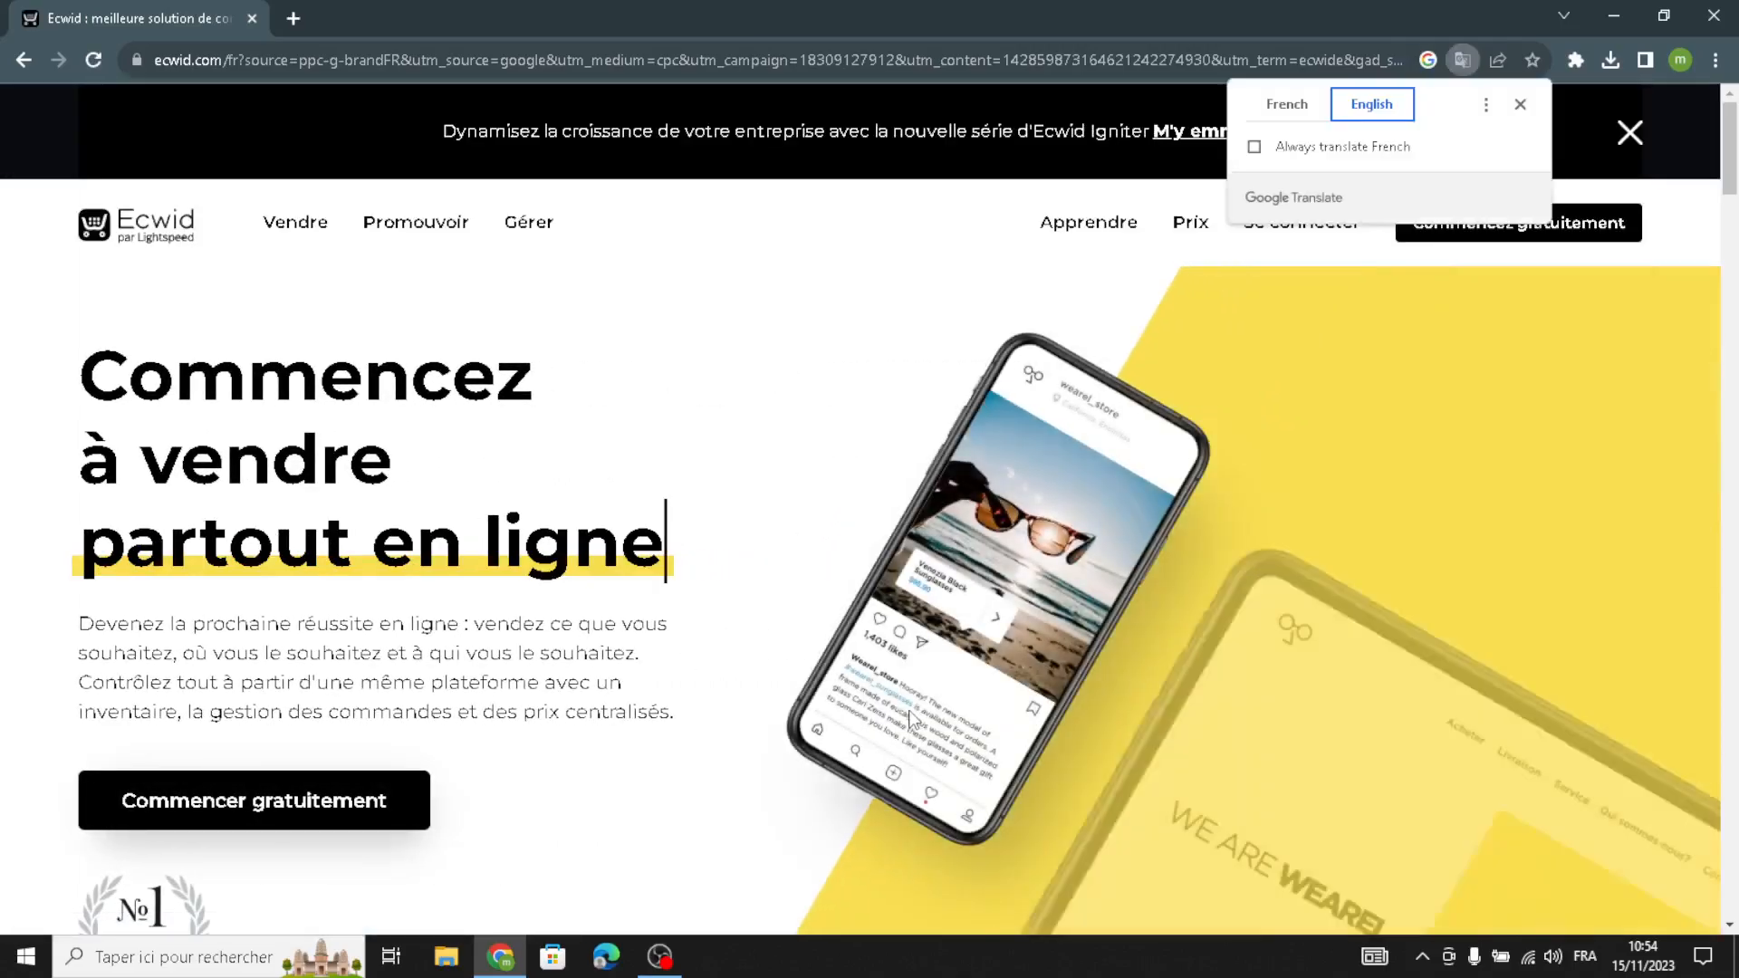
click(1523, 106)
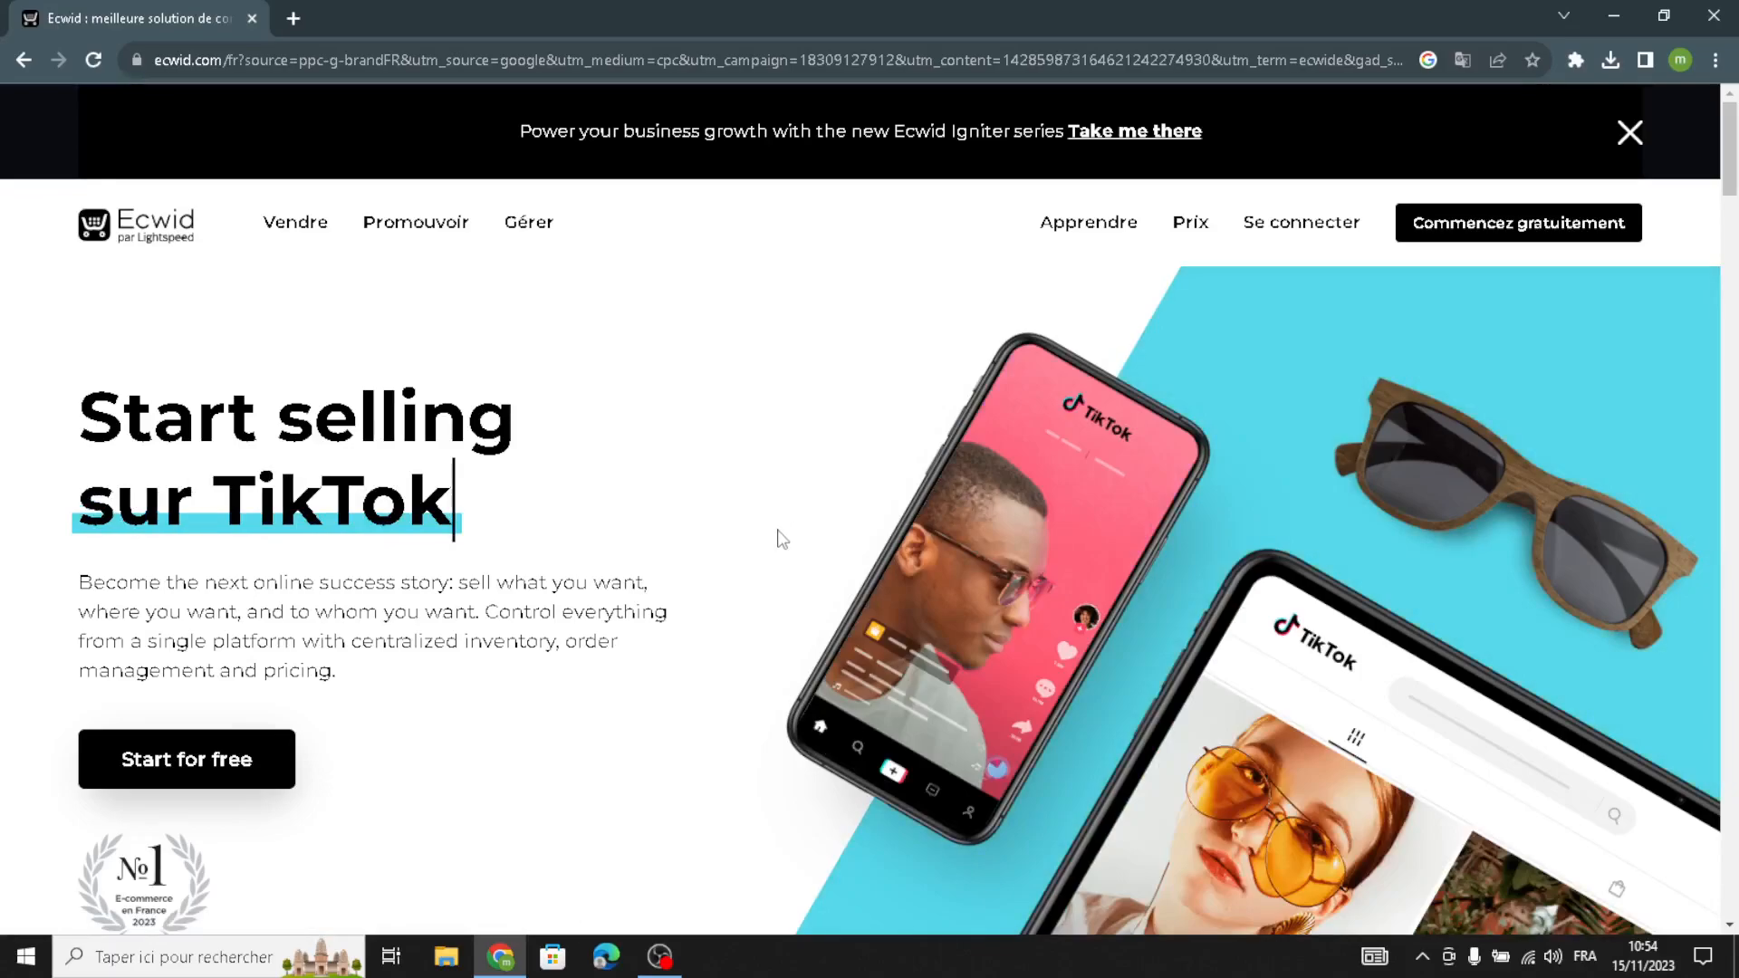
click(1469, 238)
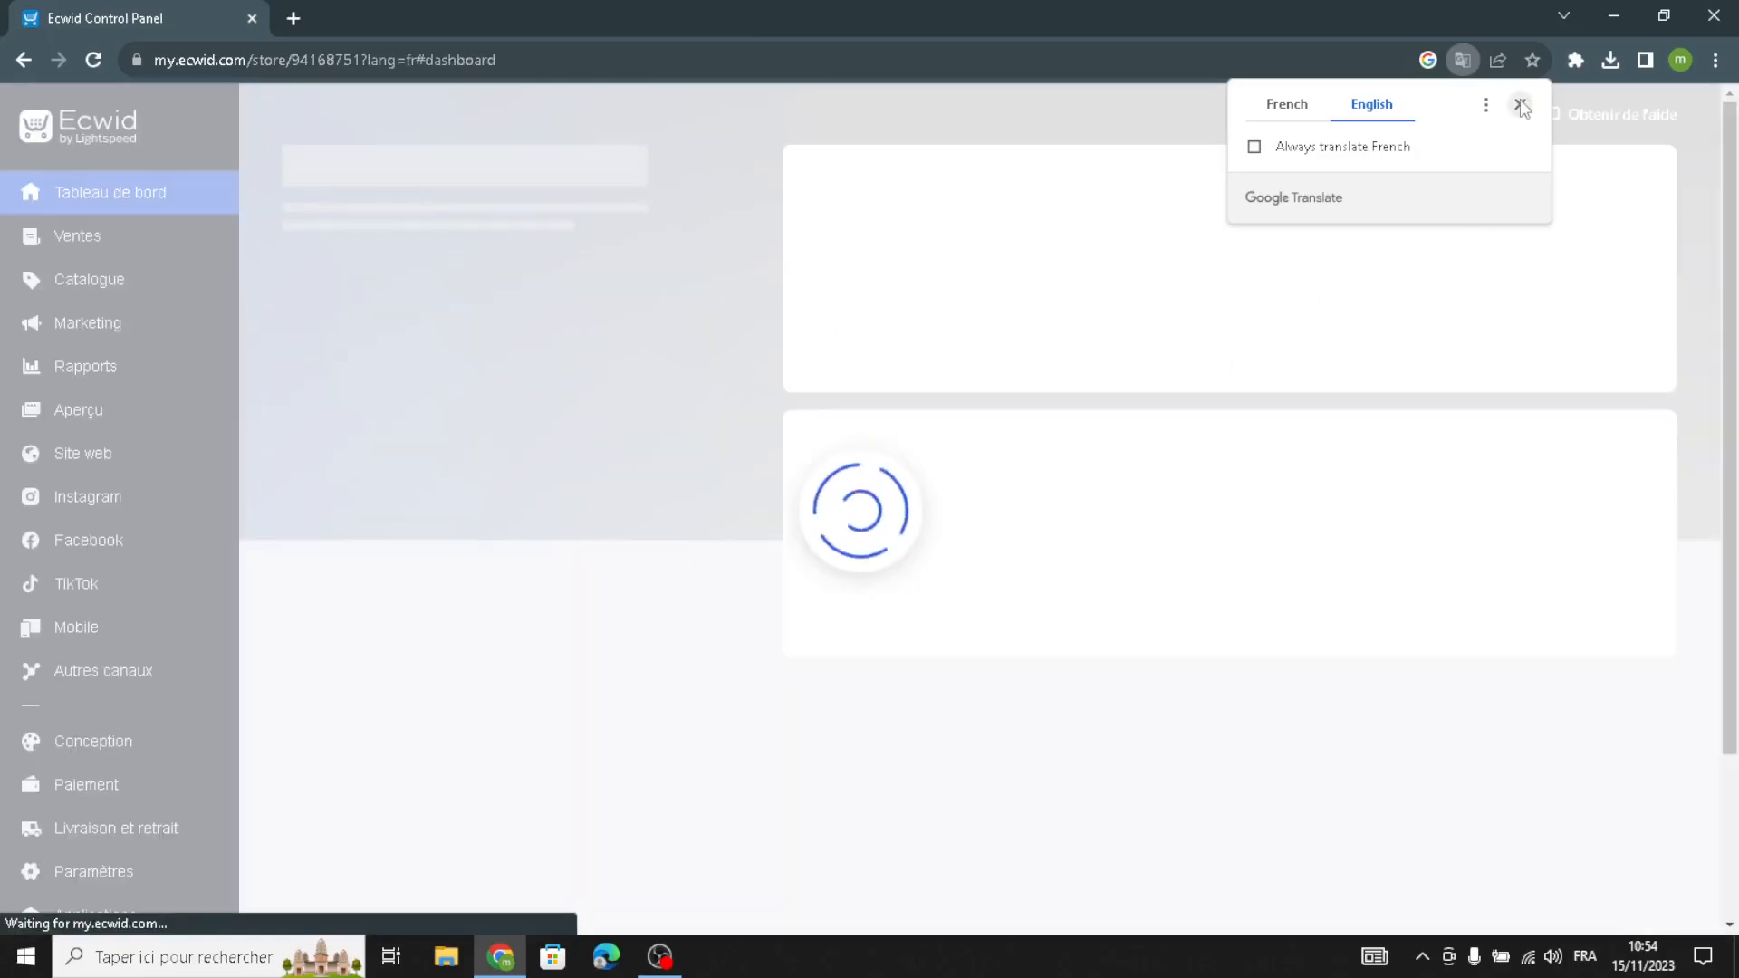
click(1520, 104)
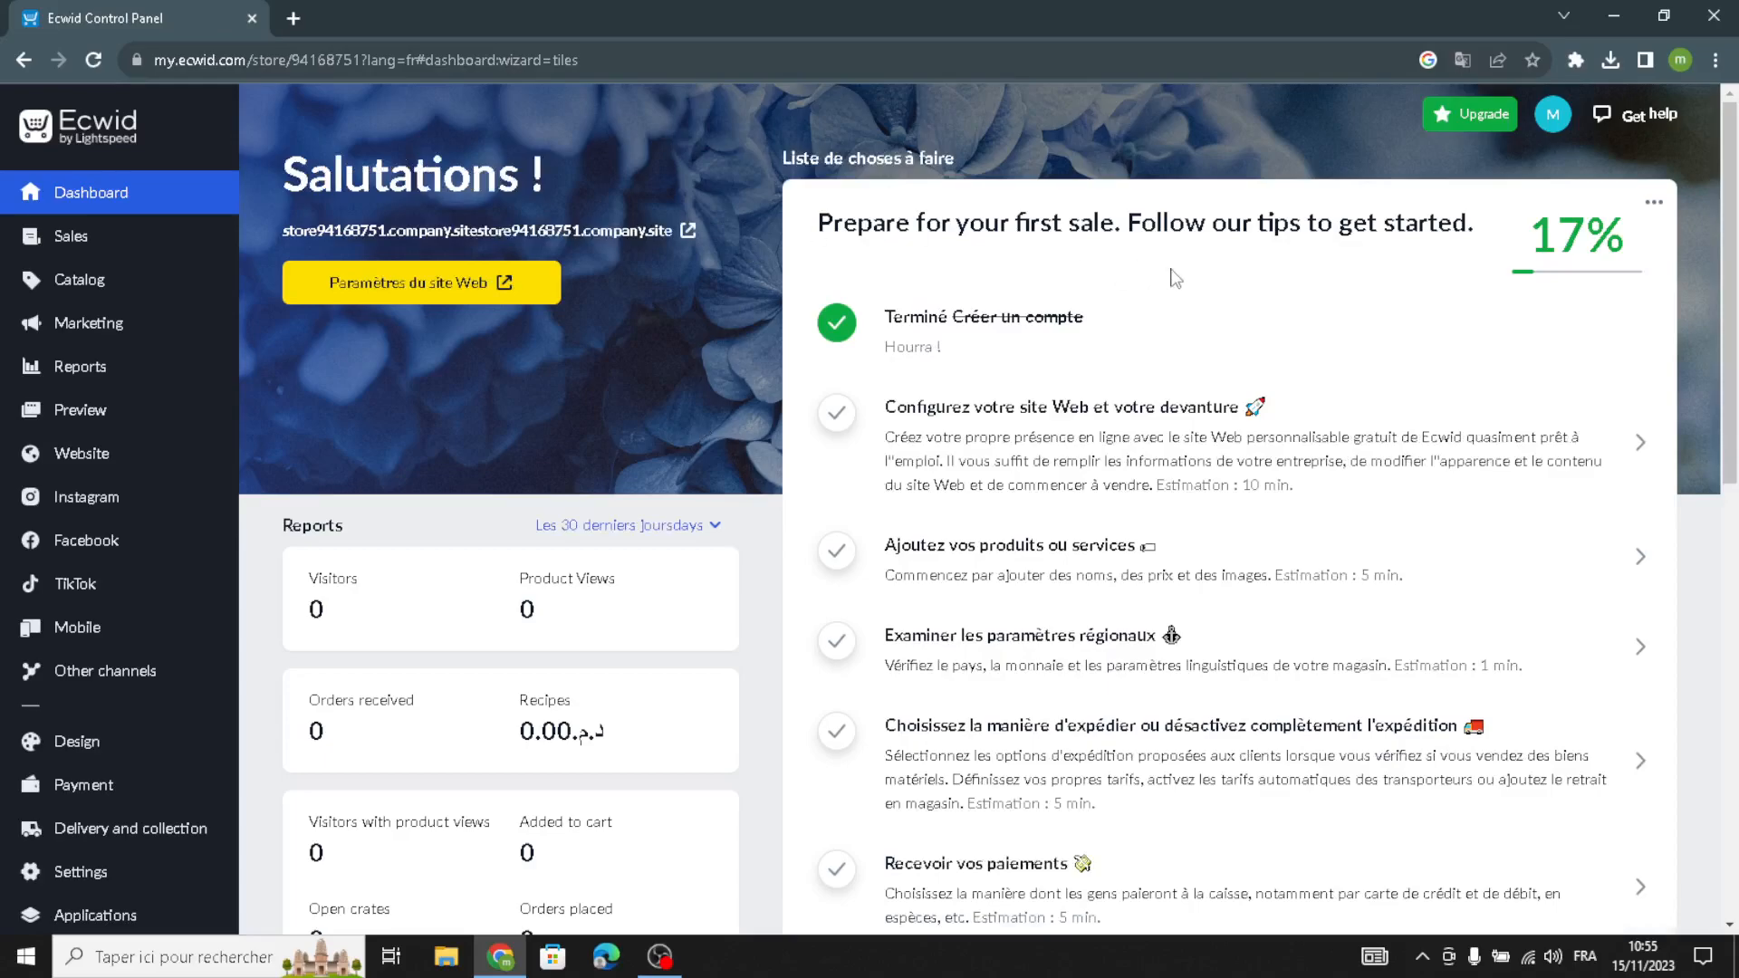
Open the website editor from the website and storefront setup task and bring up the site template gallery.
click(1000, 415)
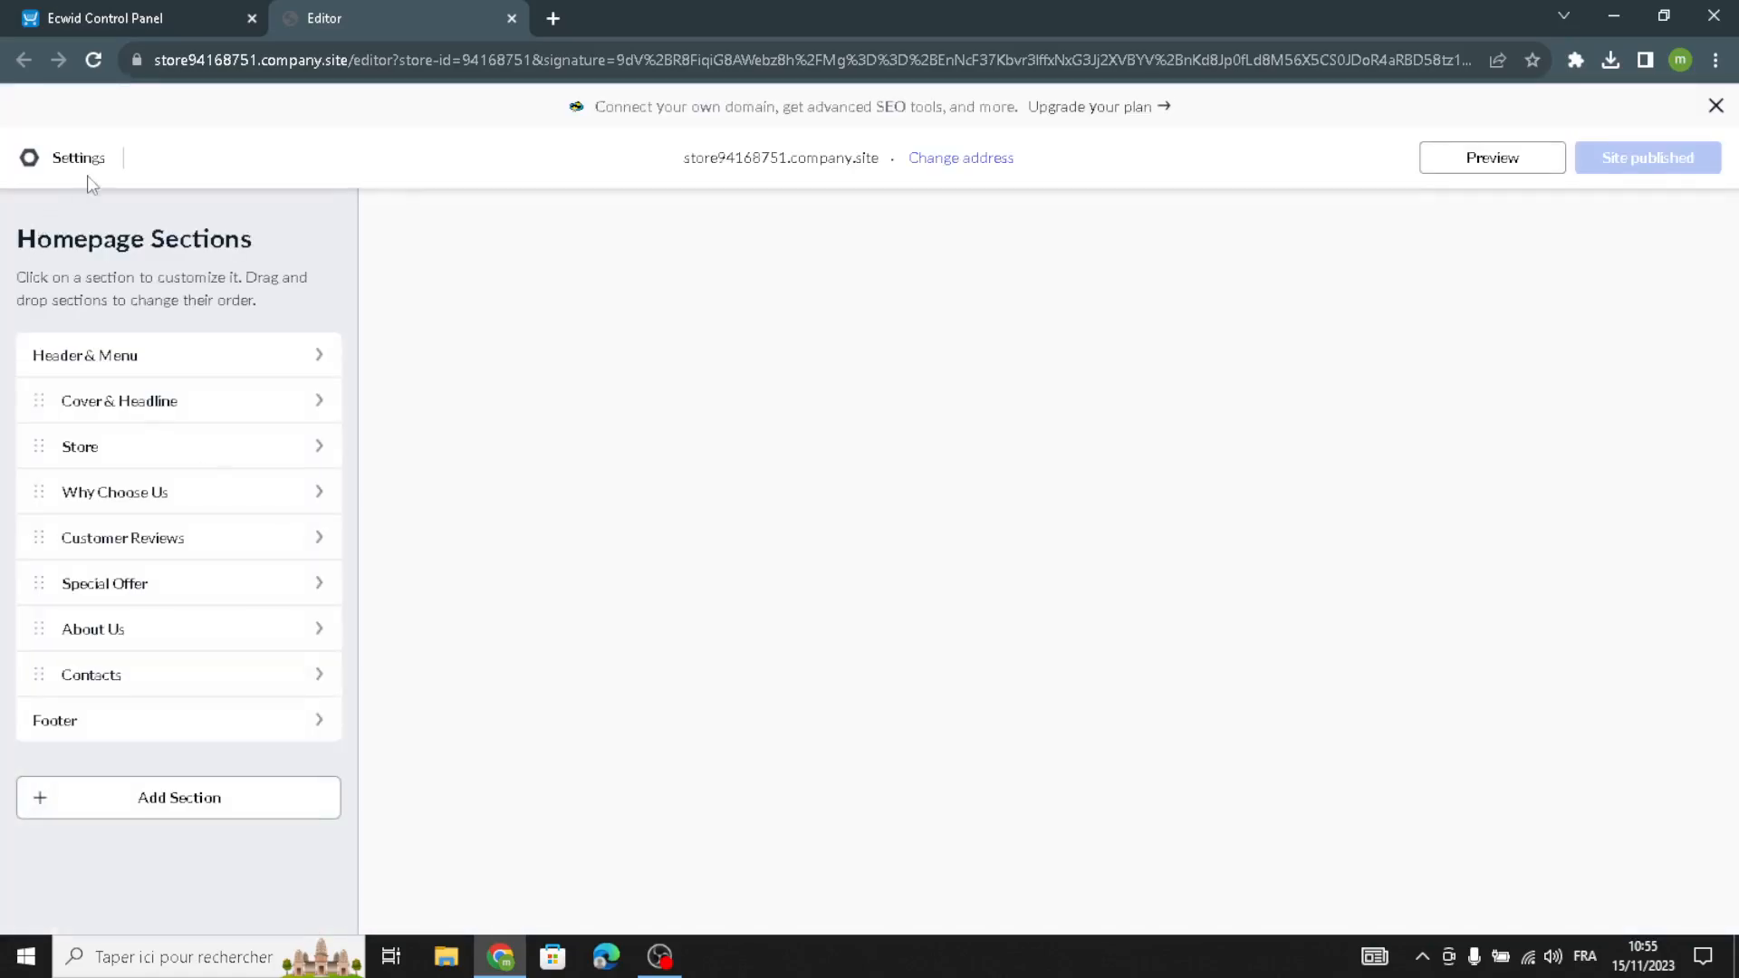
click(89, 172)
click(534, 367)
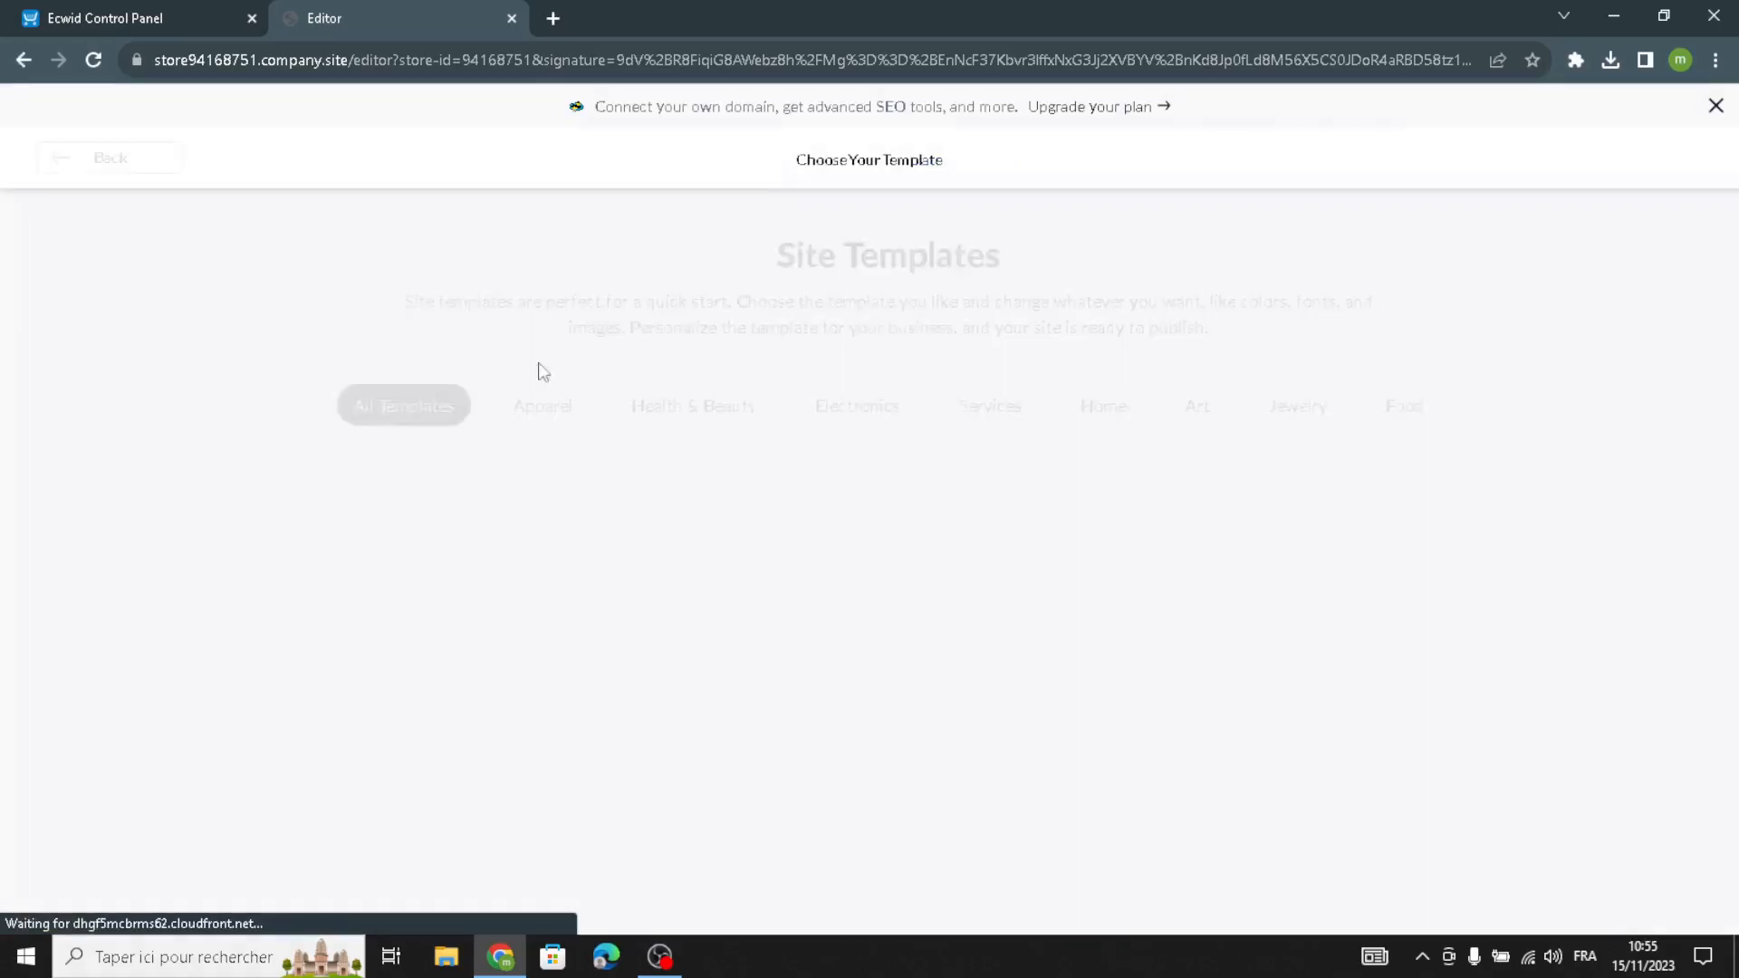
Look through the full collection of site templates to compare the available designs.
scroll(821, 562, down, 6)
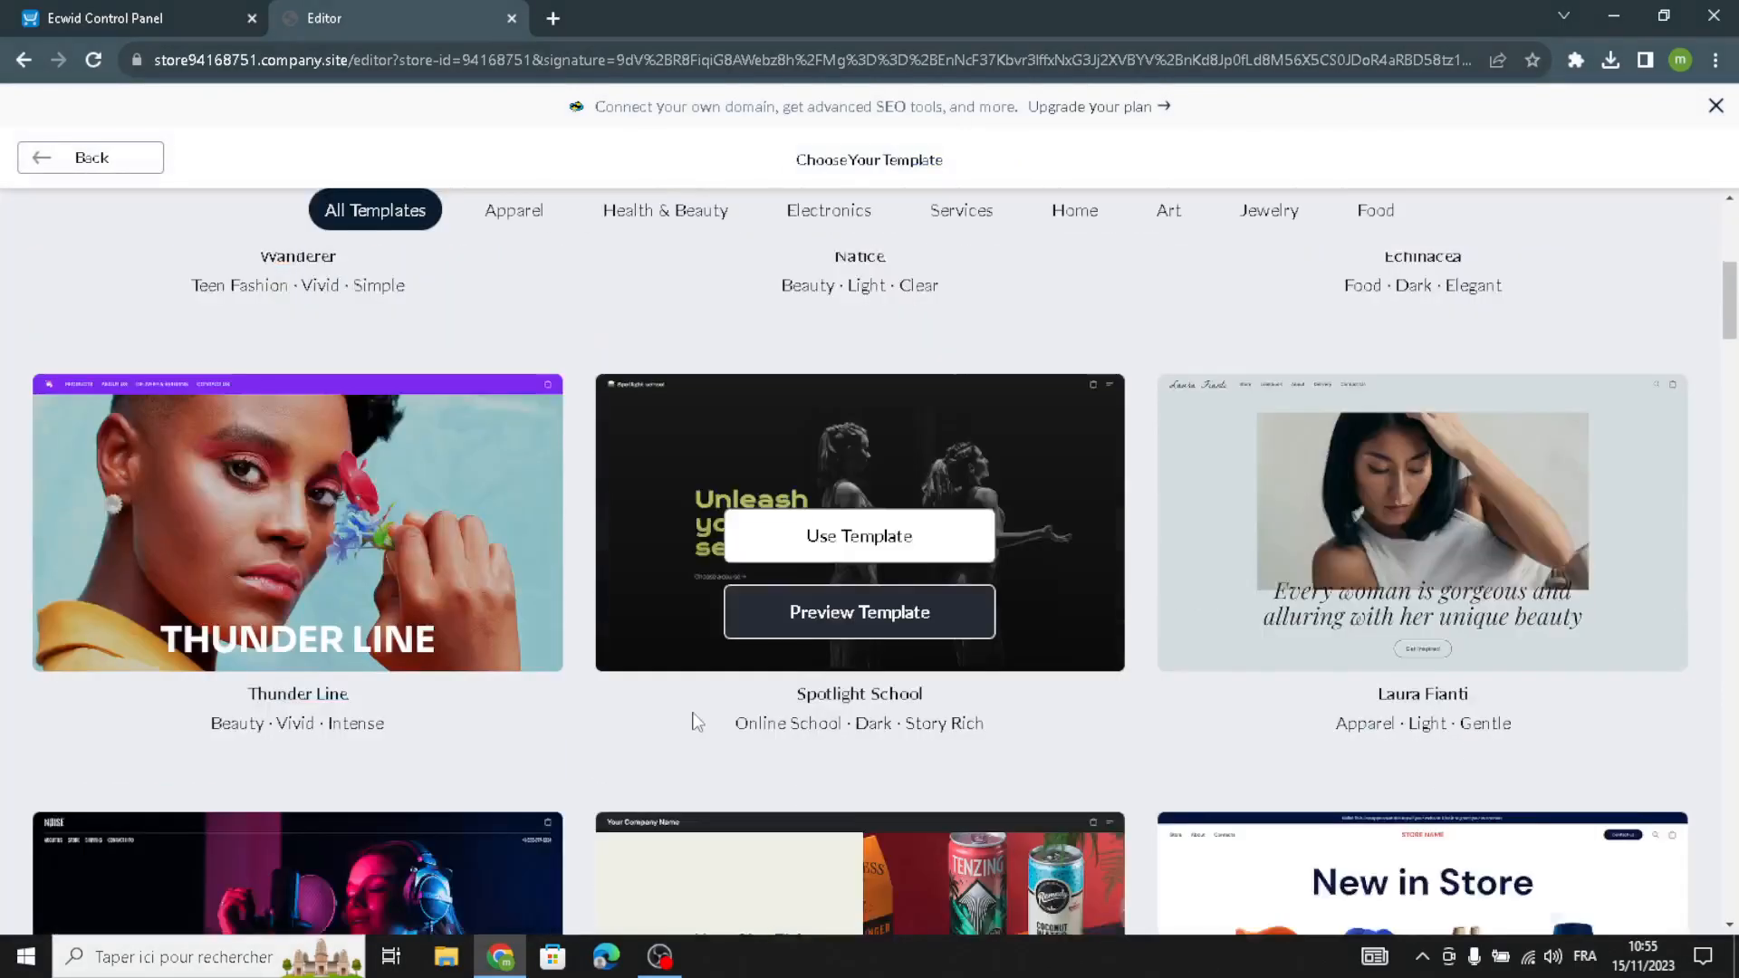
scroll(697, 722, down, 15)
scroll(683, 704, down, 10)
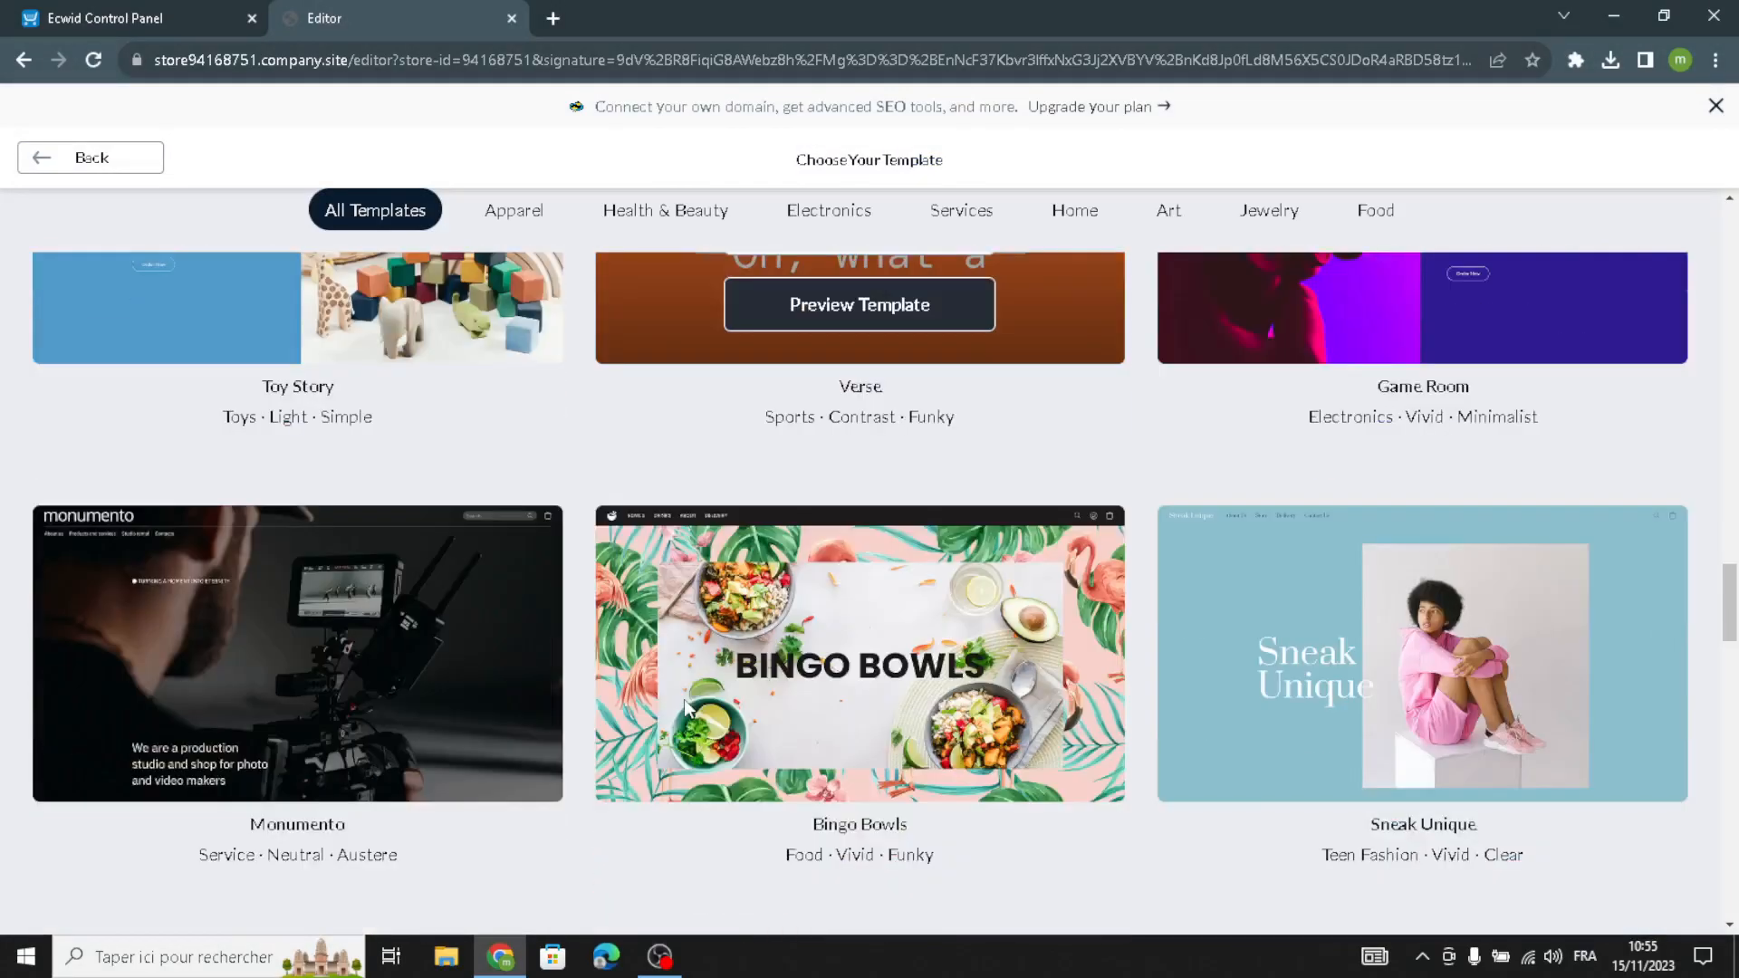
scroll(689, 696, up, 2)
scroll(699, 692, down, 4)
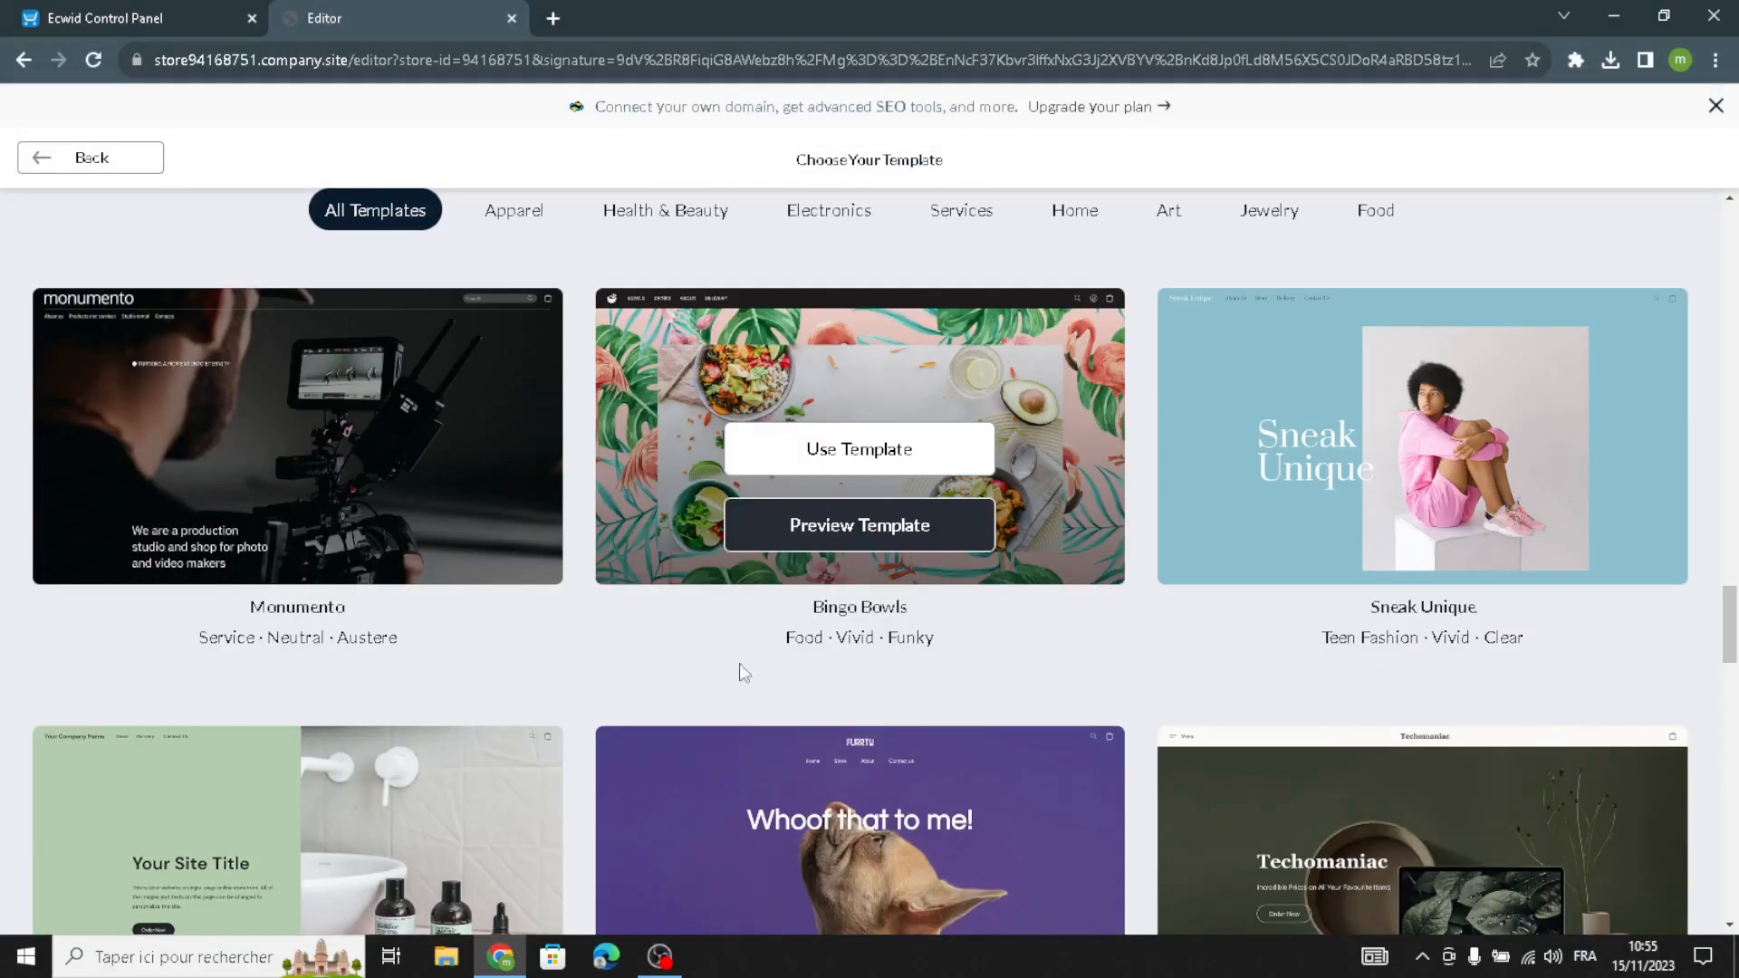
scroll(900, 589, down, 10)
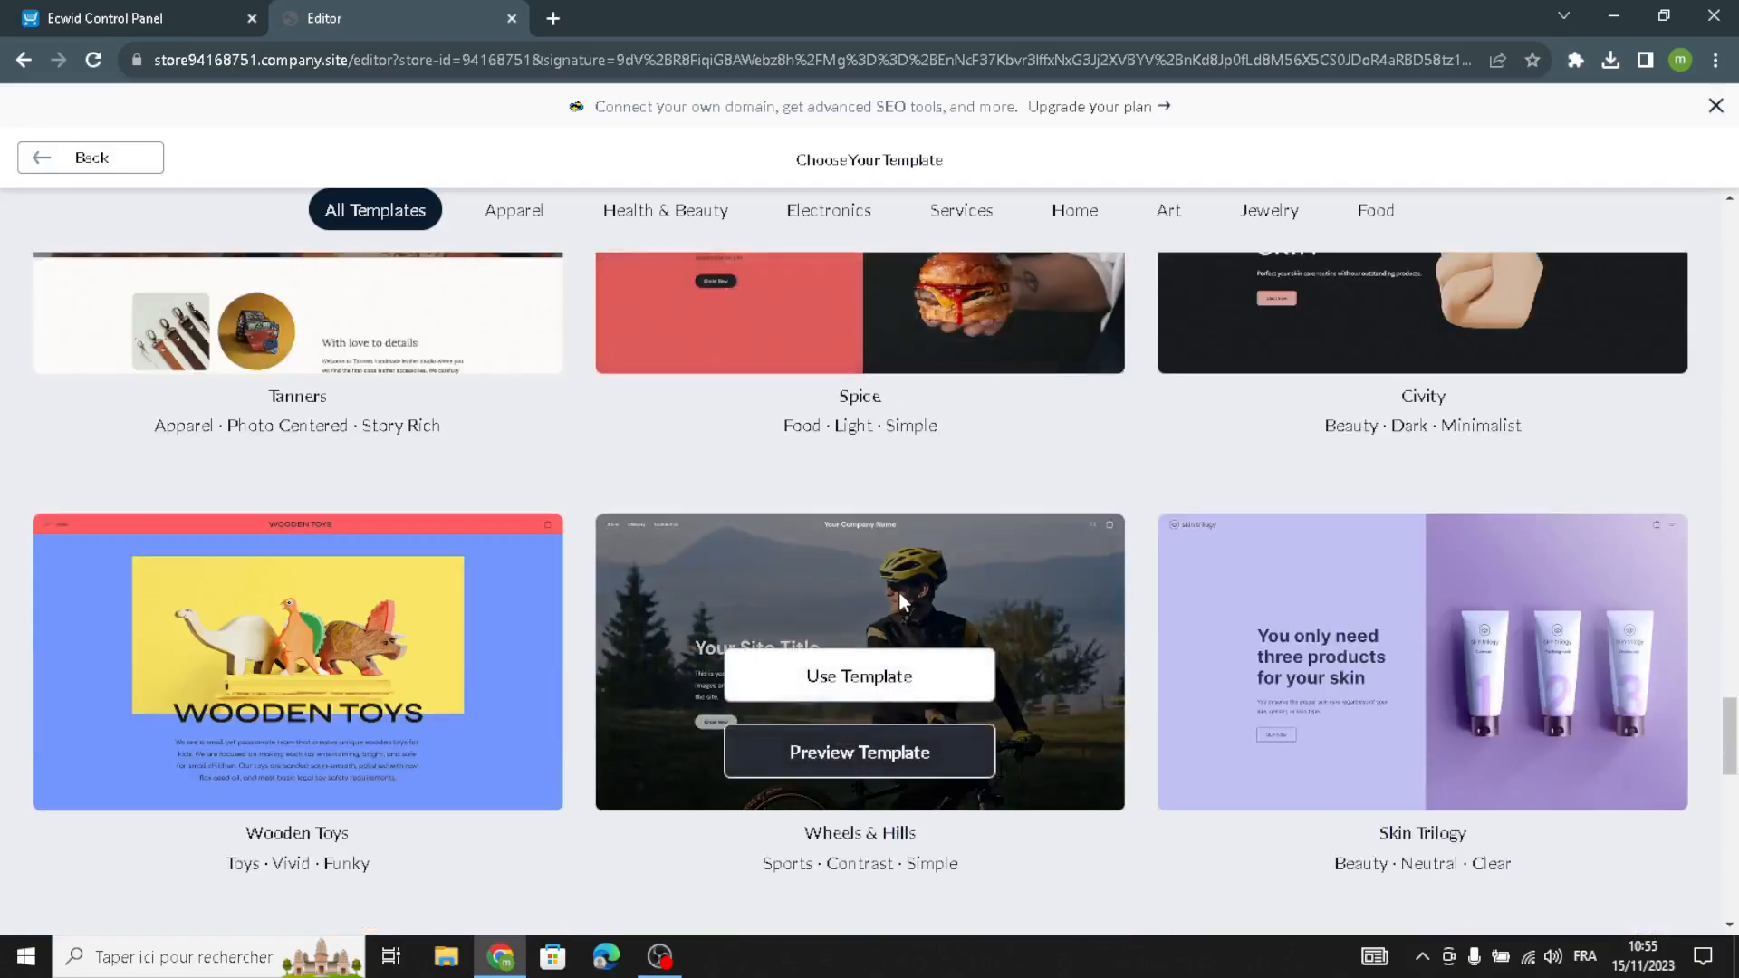
scroll(898, 590, down, 10)
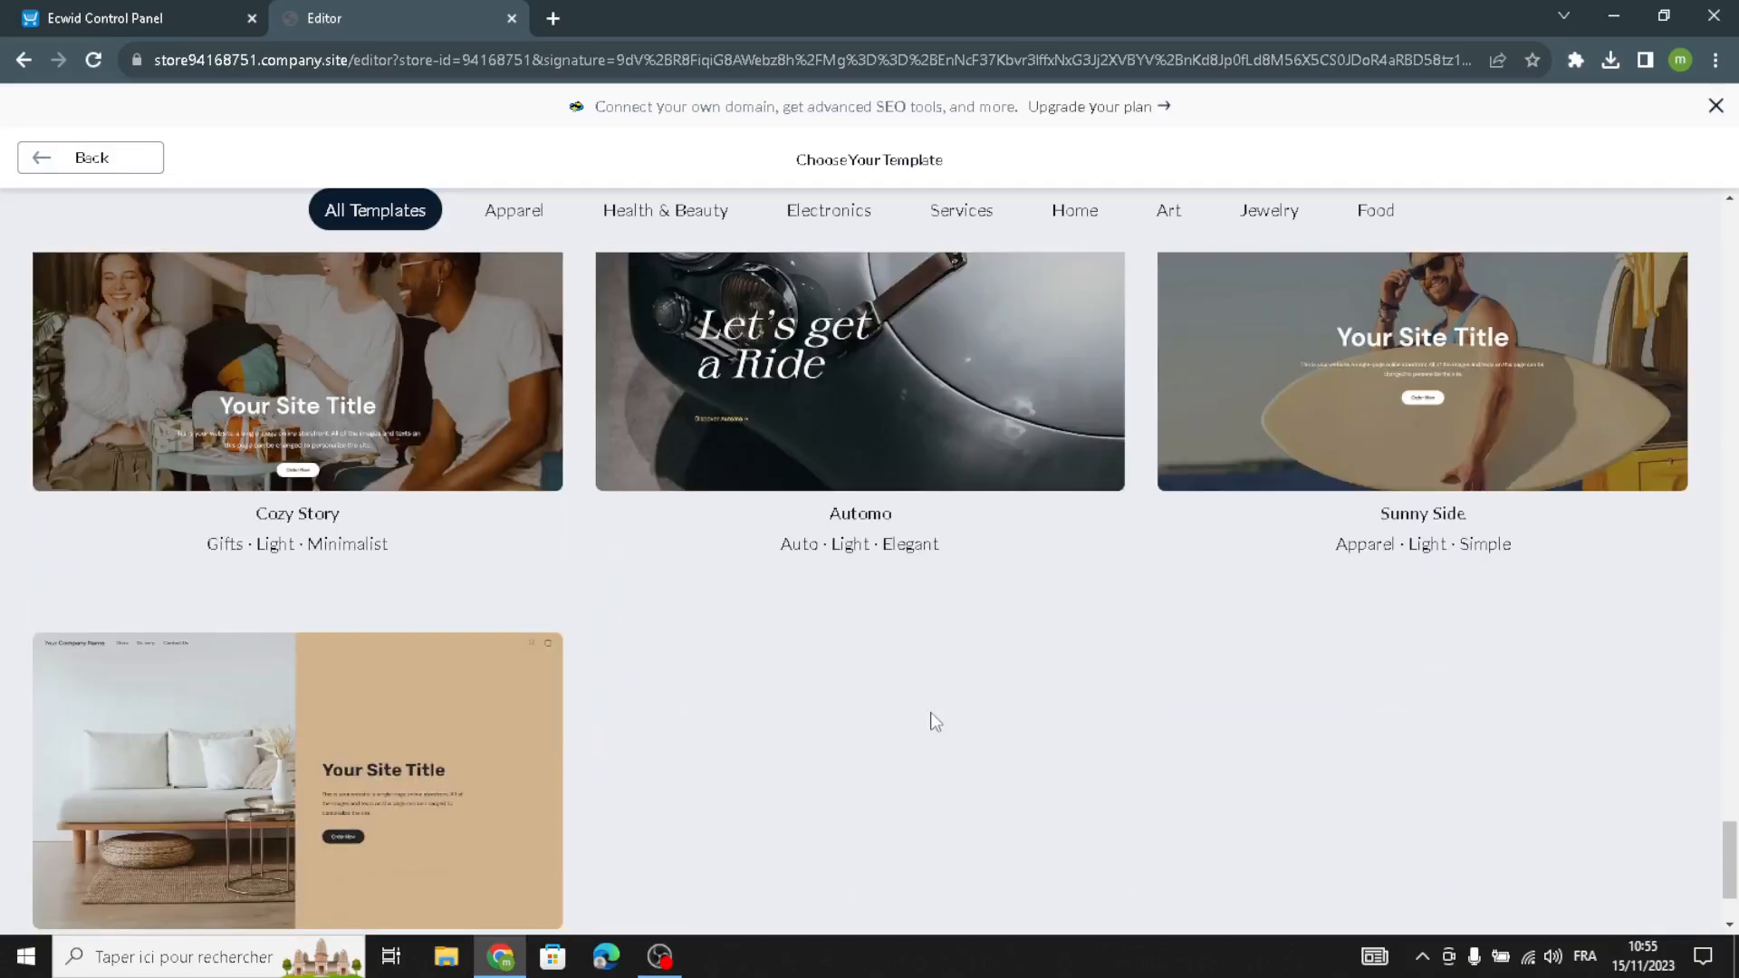
scroll(935, 722, down, 2)
scroll(935, 722, up, 3)
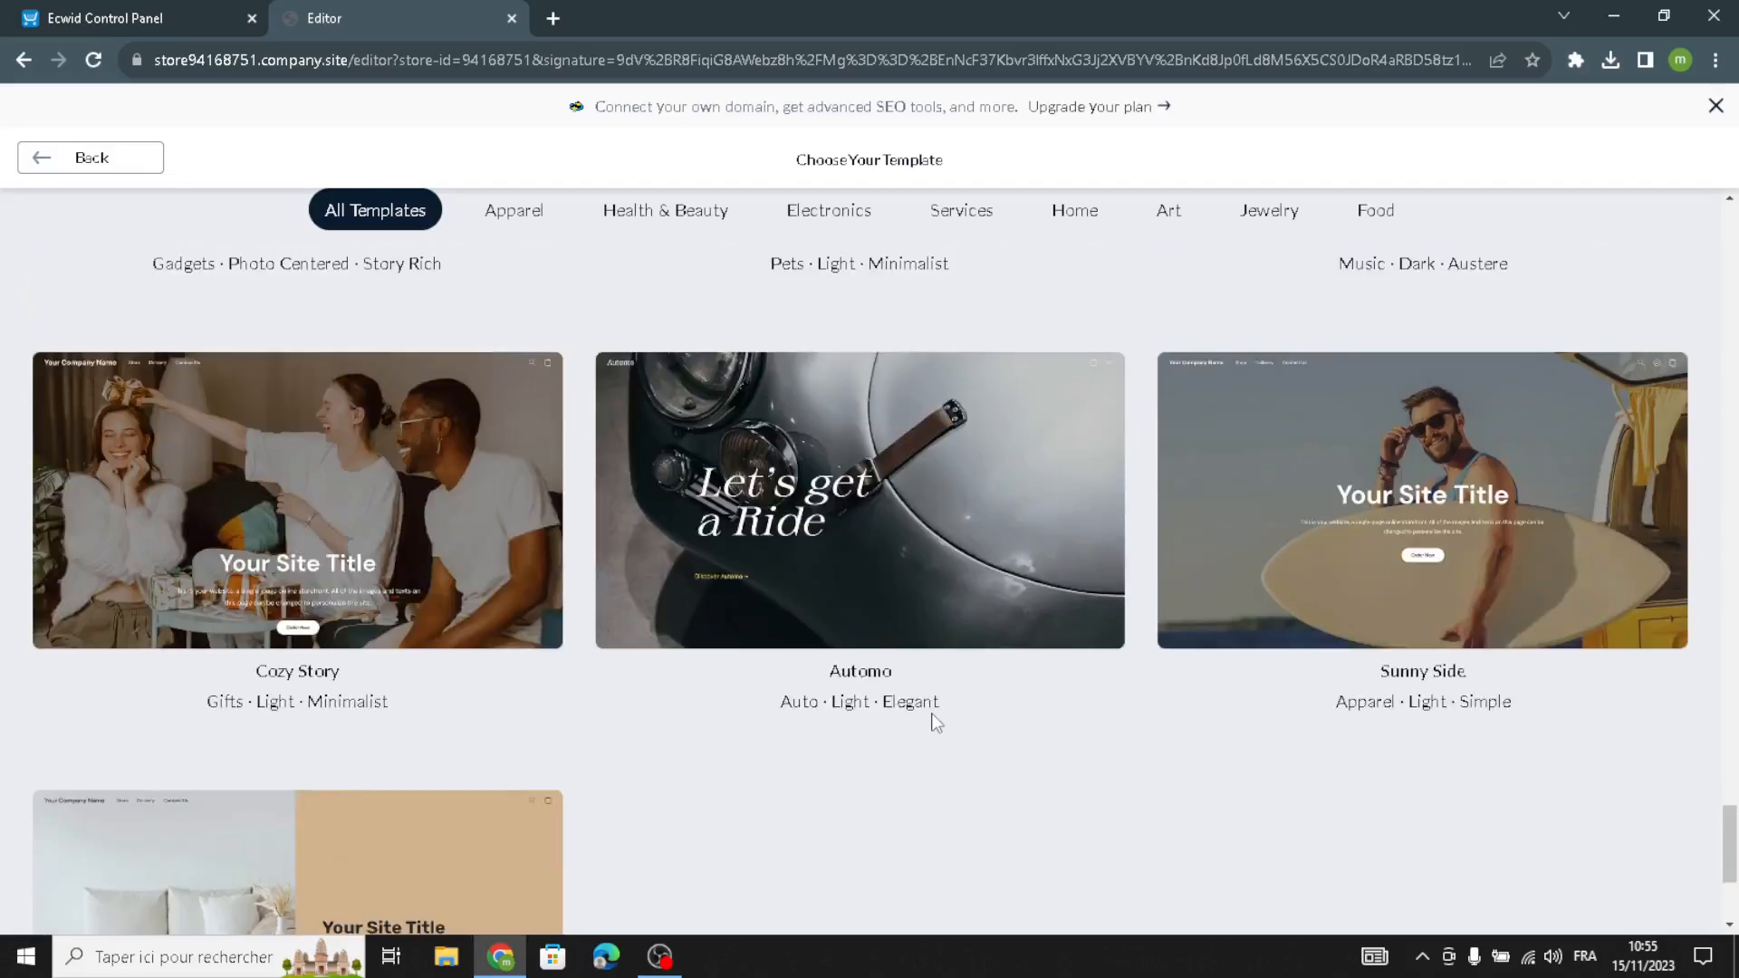
scroll(936, 722, up, 4)
scroll(936, 722, up, 9)
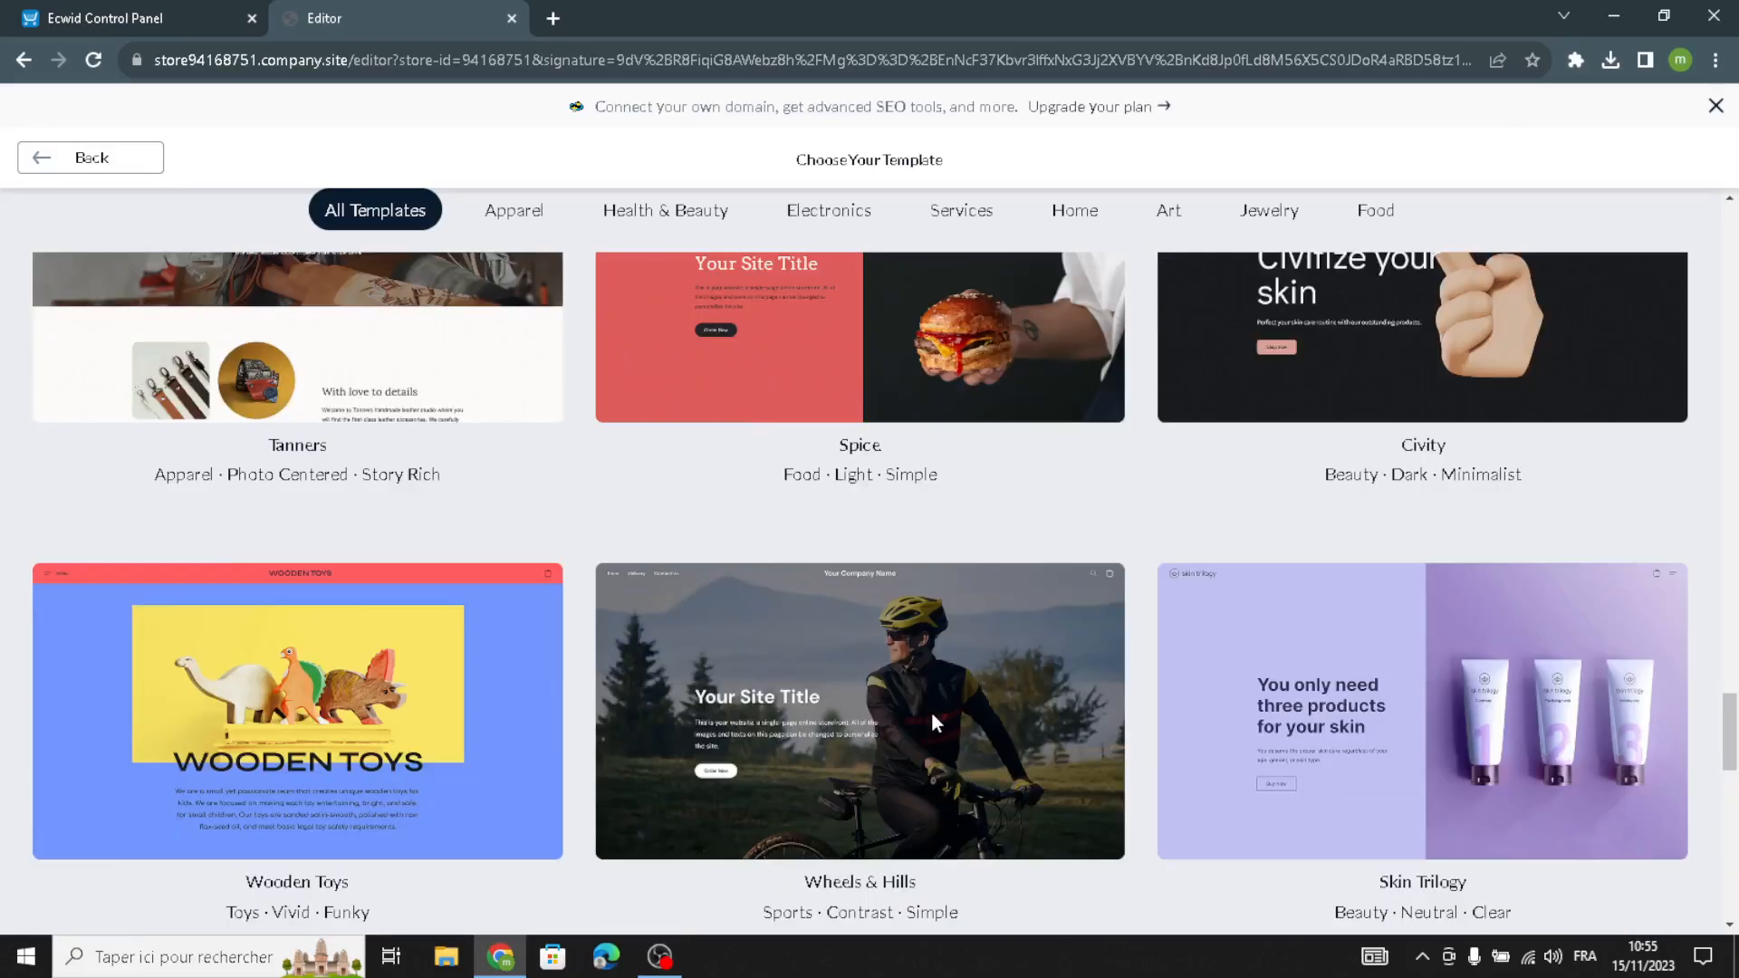
scroll(936, 722, up, 20)
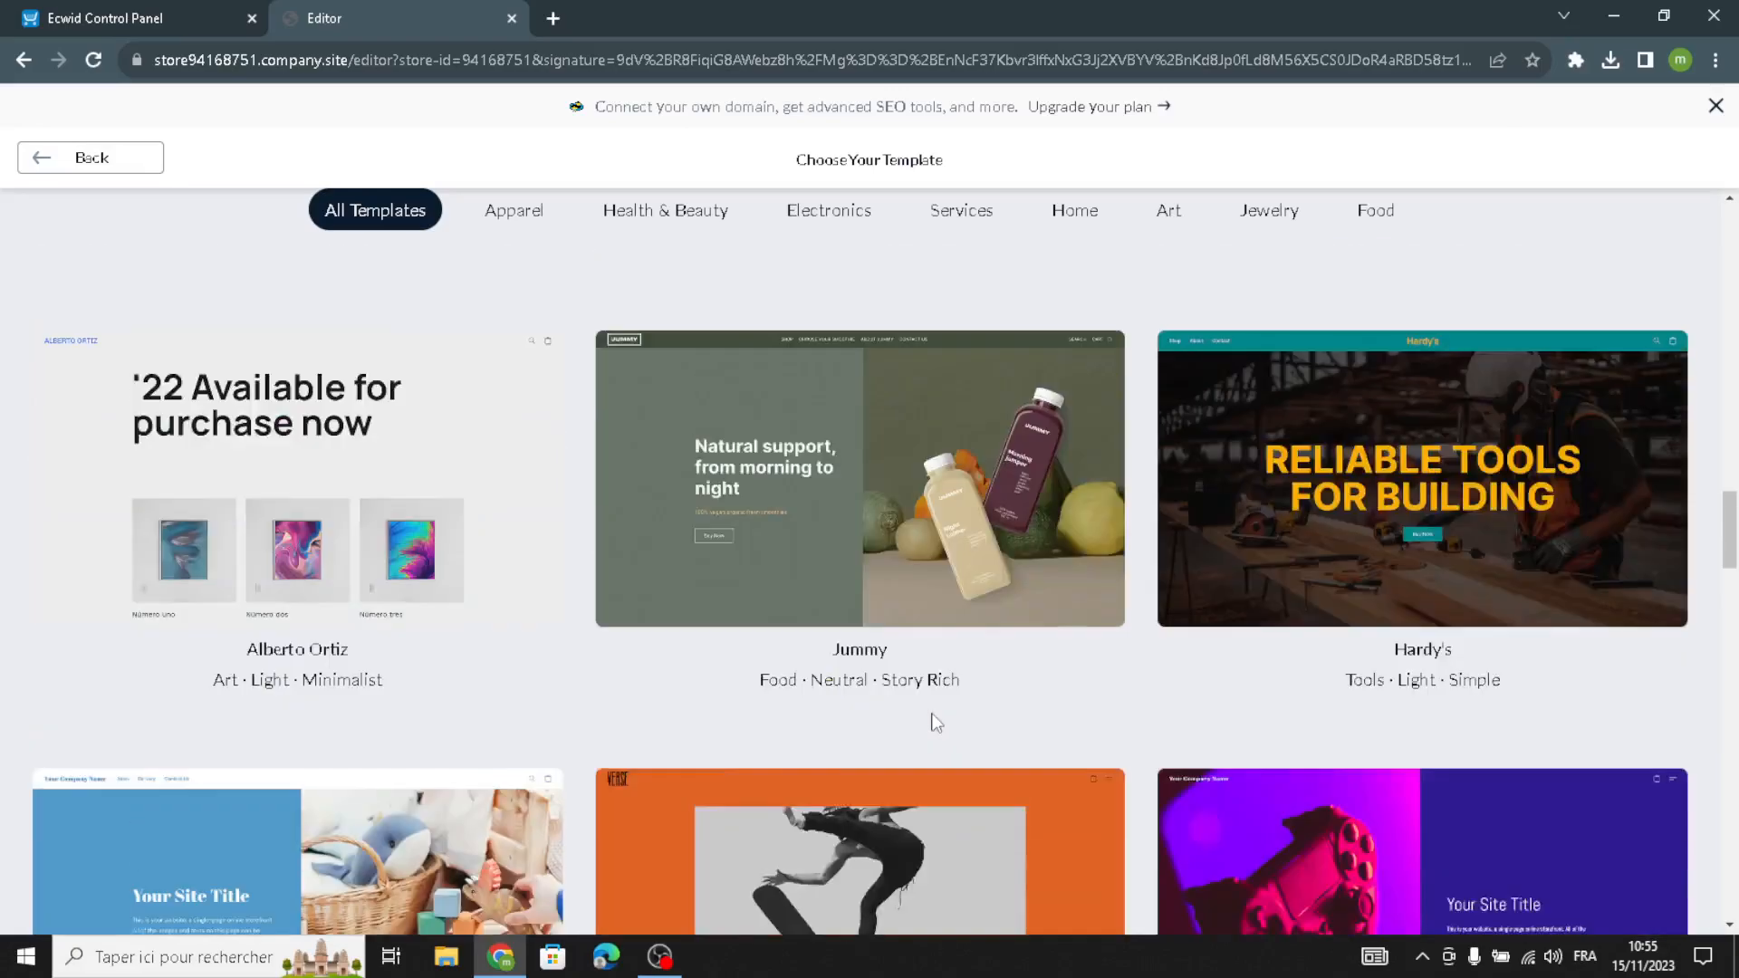
scroll(933, 718, up, 2)
scroll(931, 718, down, 3)
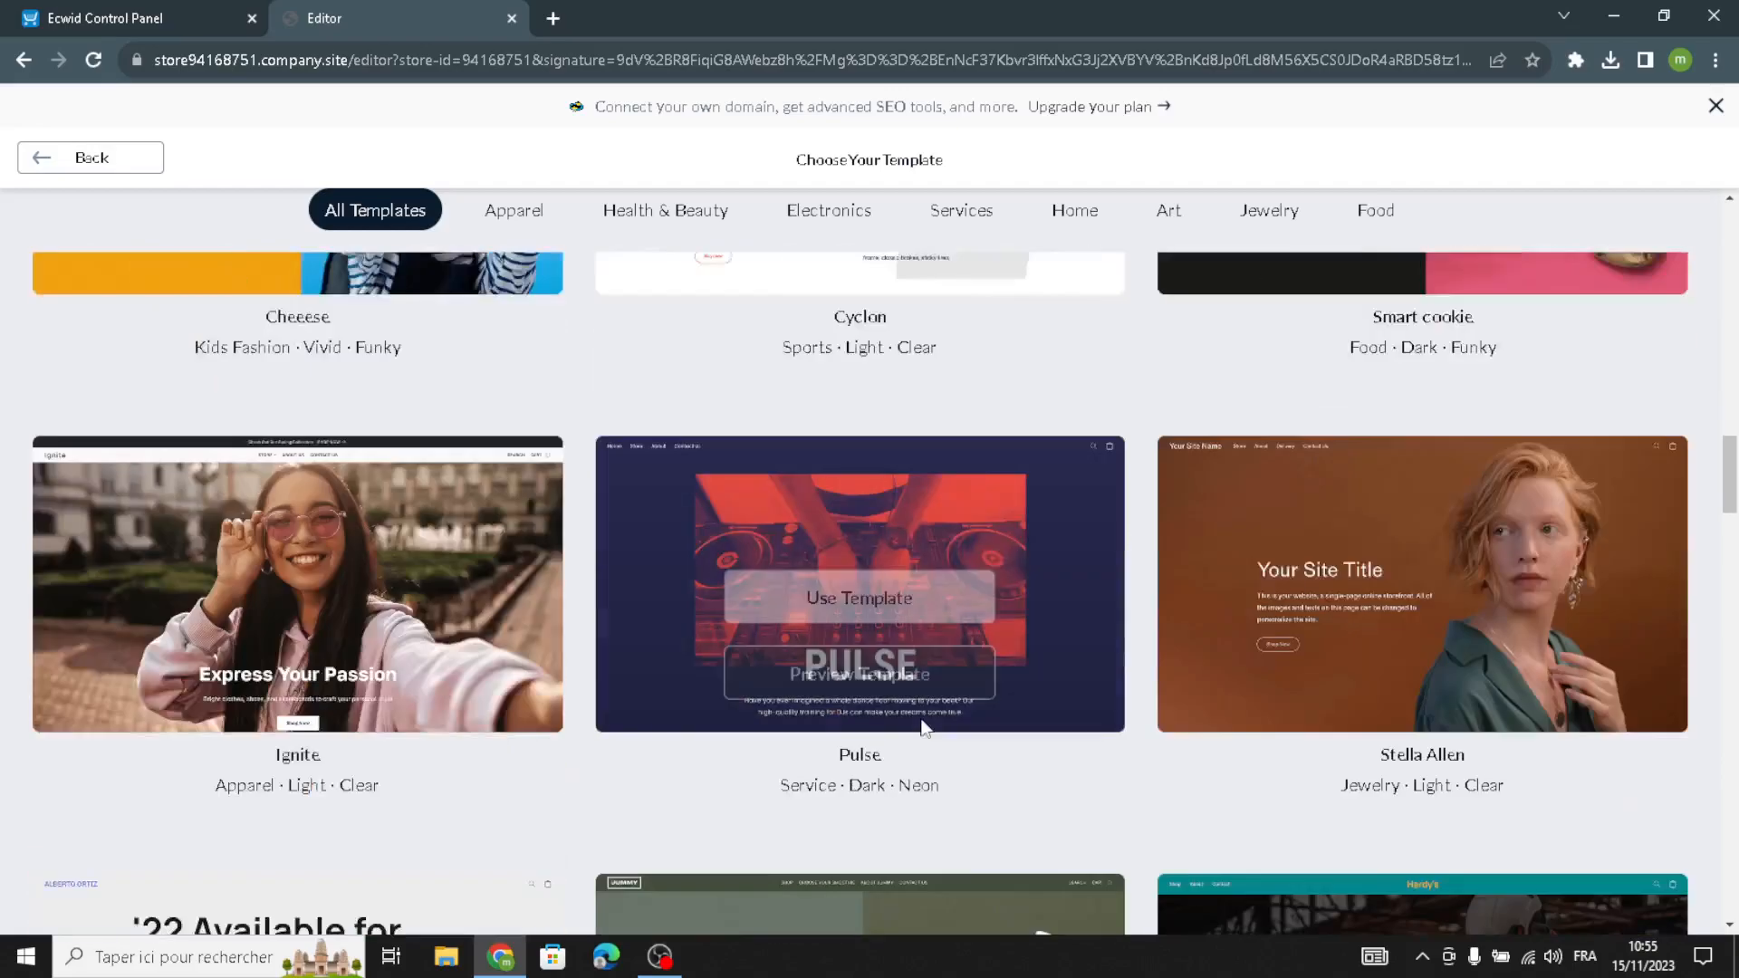
scroll(924, 729, up, 9)
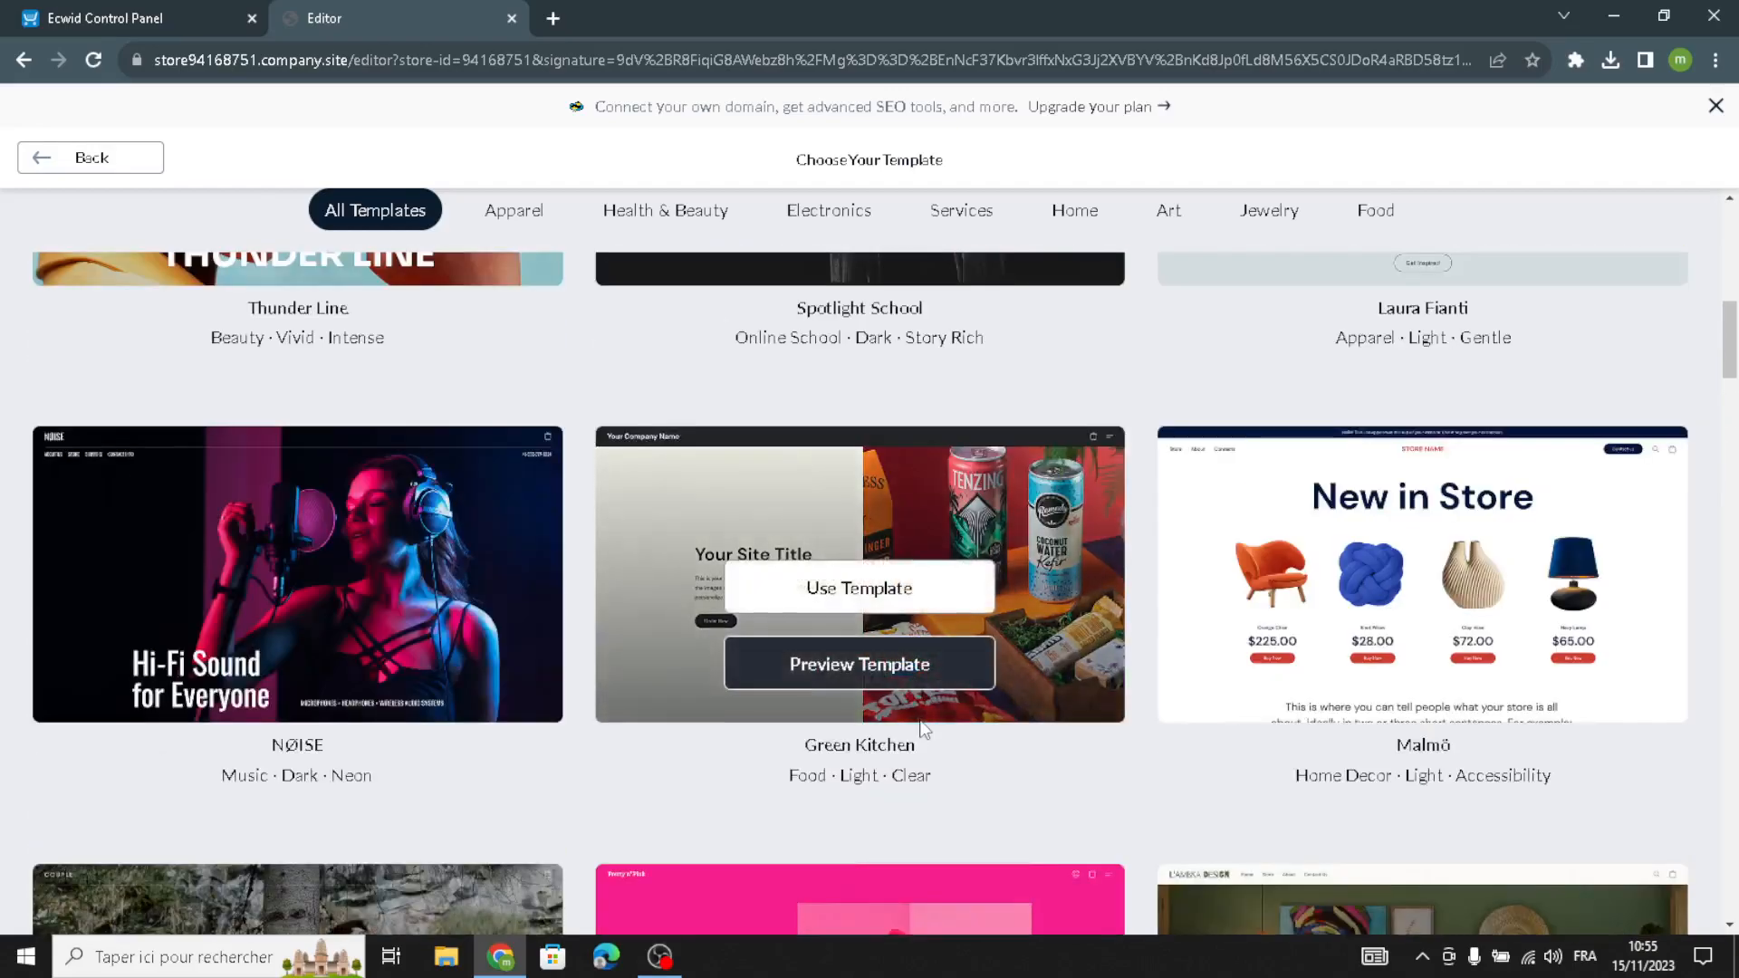
scroll(924, 730, down, 4)
mouse_move(923, 729)
scroll(923, 729, up, 7)
scroll(923, 729, up, 5)
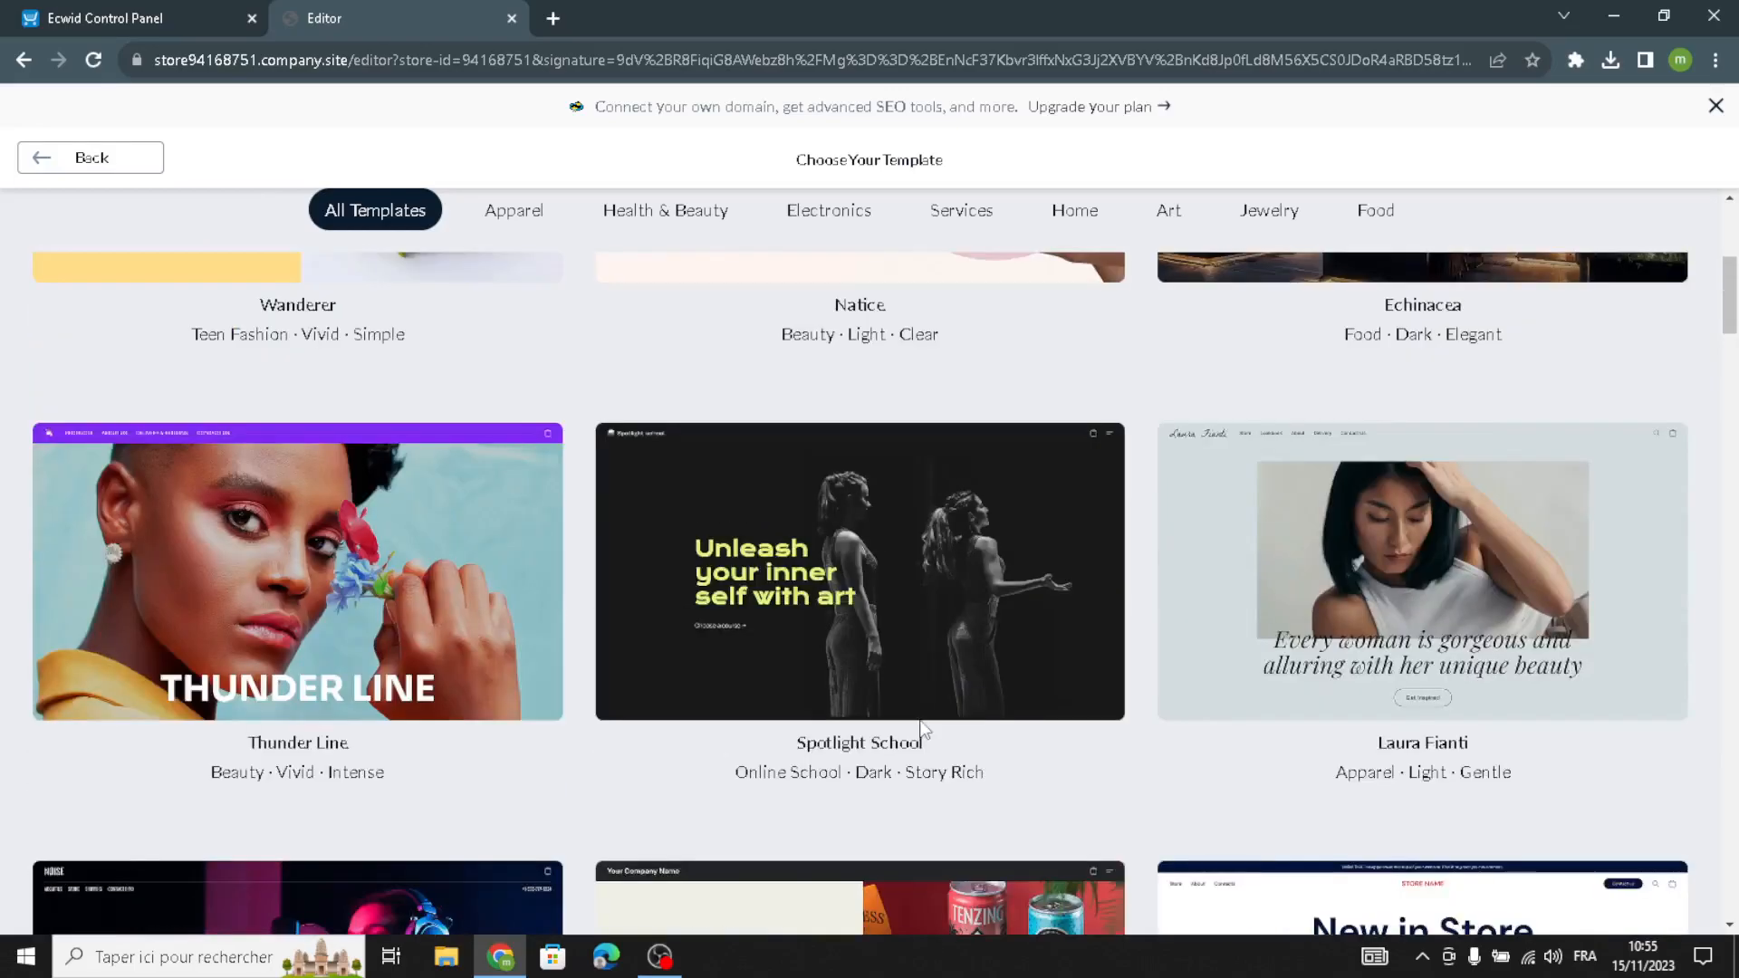
scroll(923, 729, up, 2)
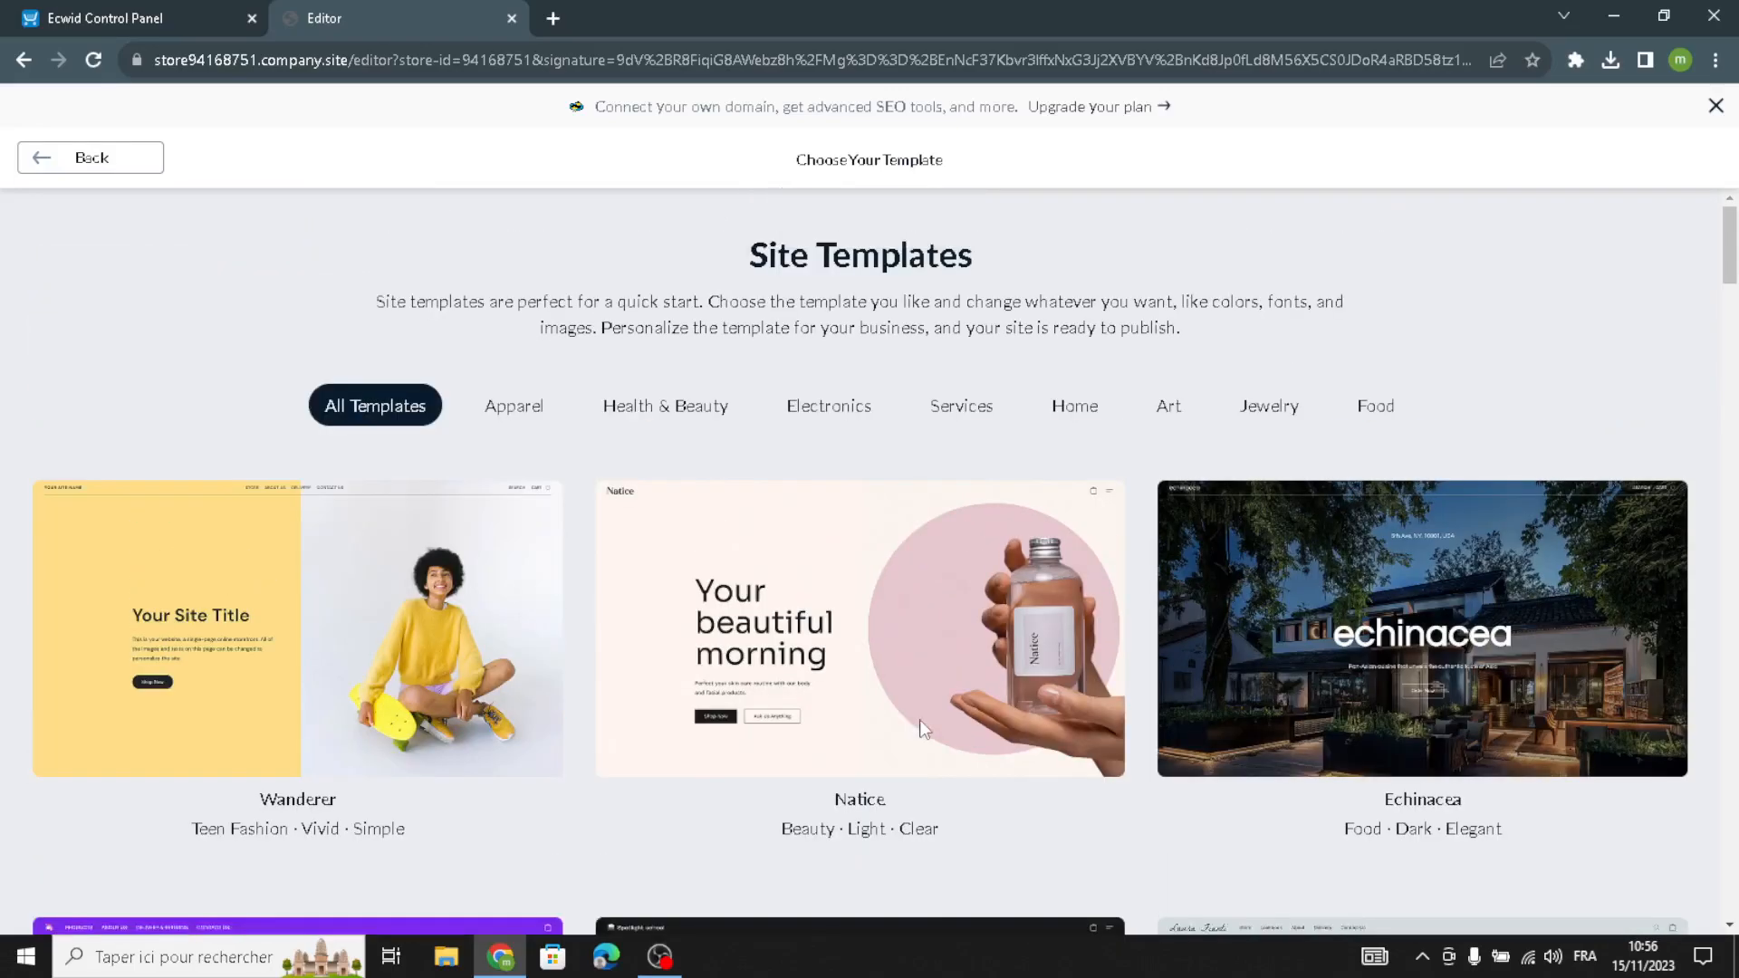
Filter the templates by the Services category and apply the Spotlight School template to the site.
click(971, 412)
scroll(784, 720, down, 5)
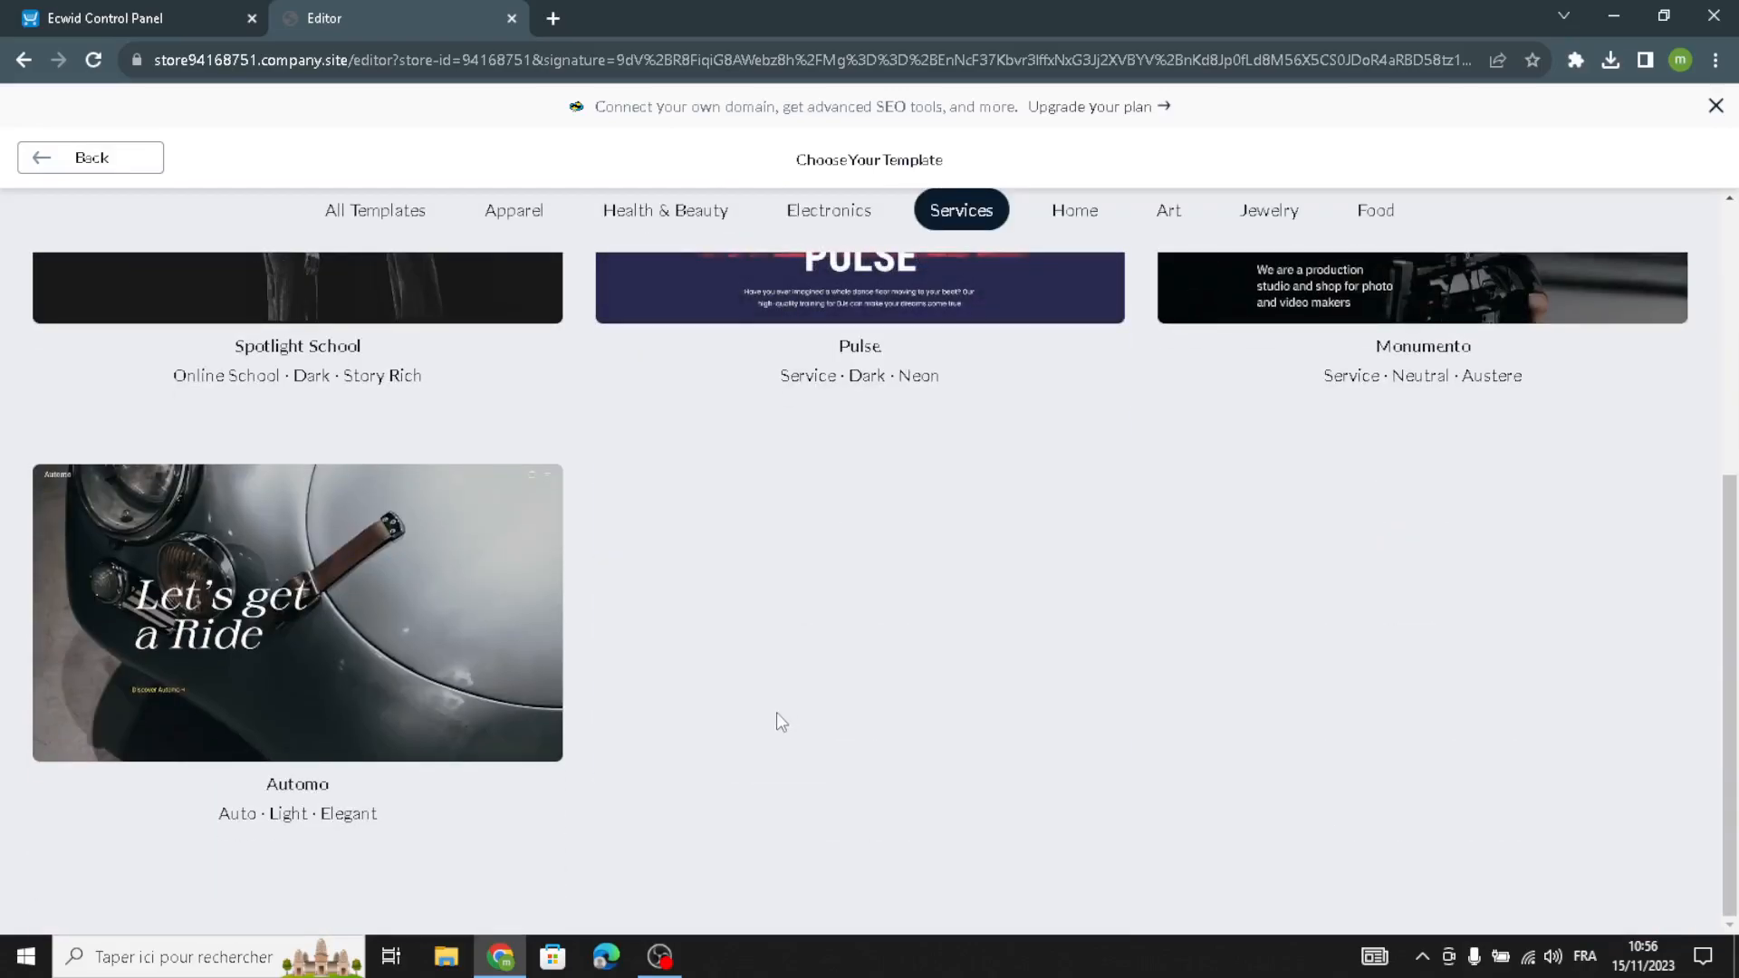
scroll(775, 712, up, 5)
scroll(836, 835, down, 5)
scroll(824, 829, up, 5)
scroll(896, 903, down, 5)
scroll(1151, 809, up, 5)
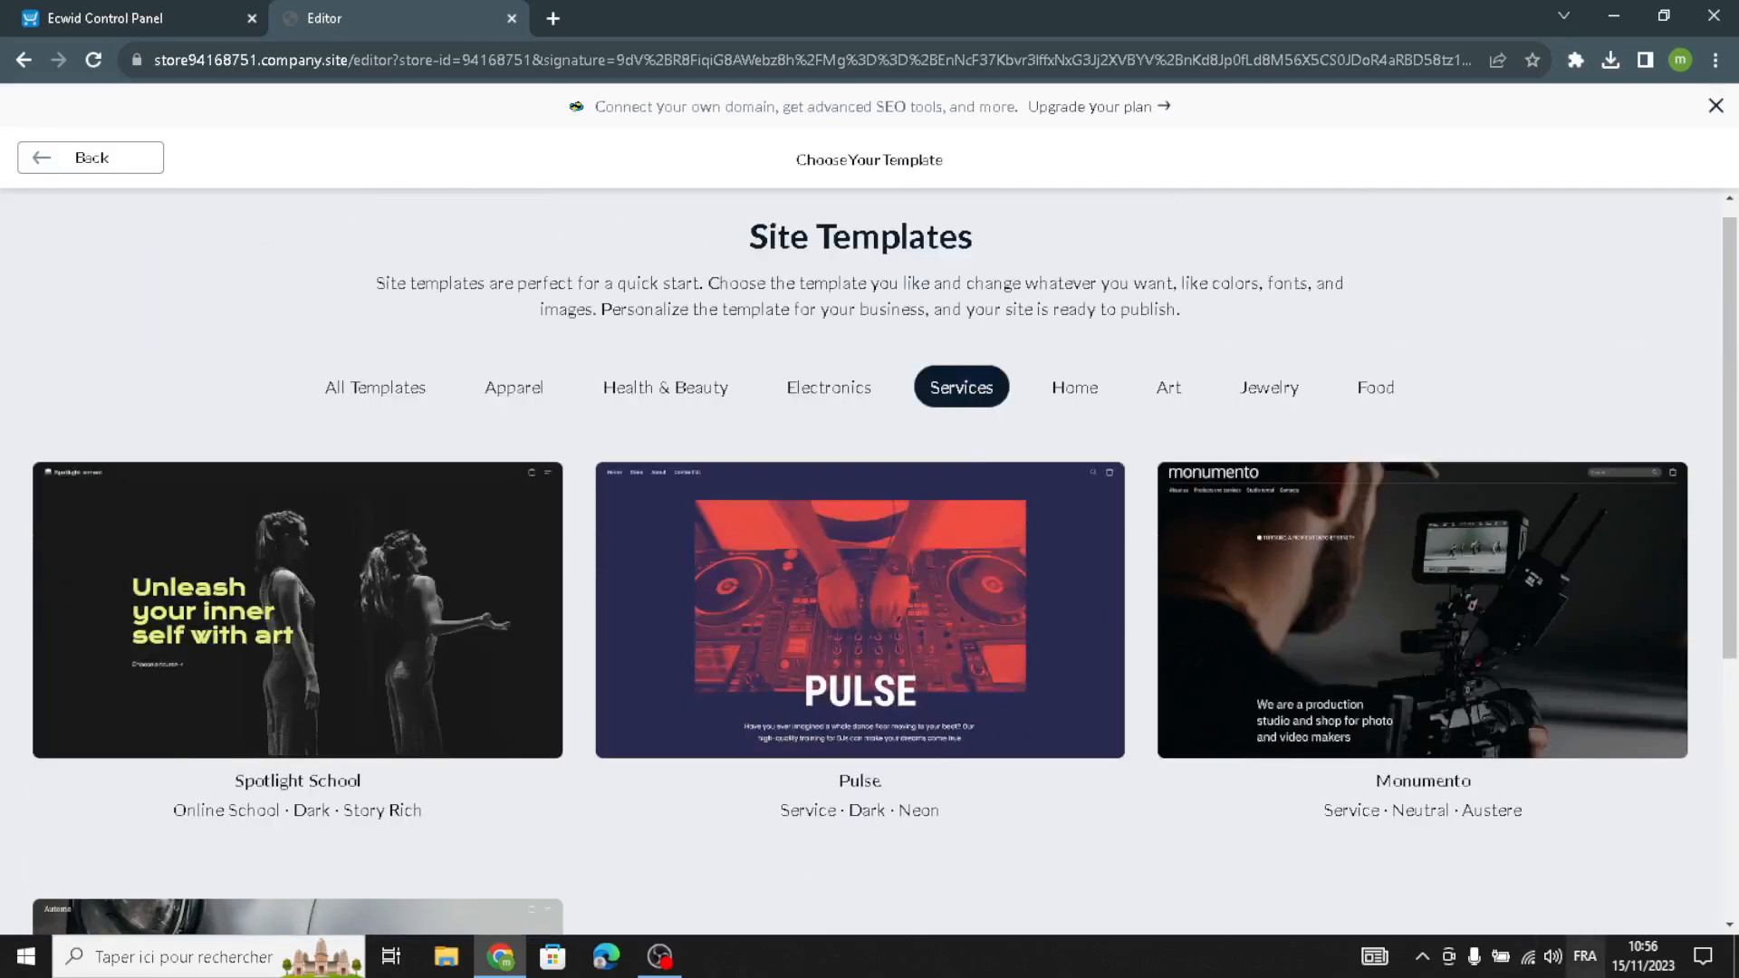
scroll(1005, 838, up, 1)
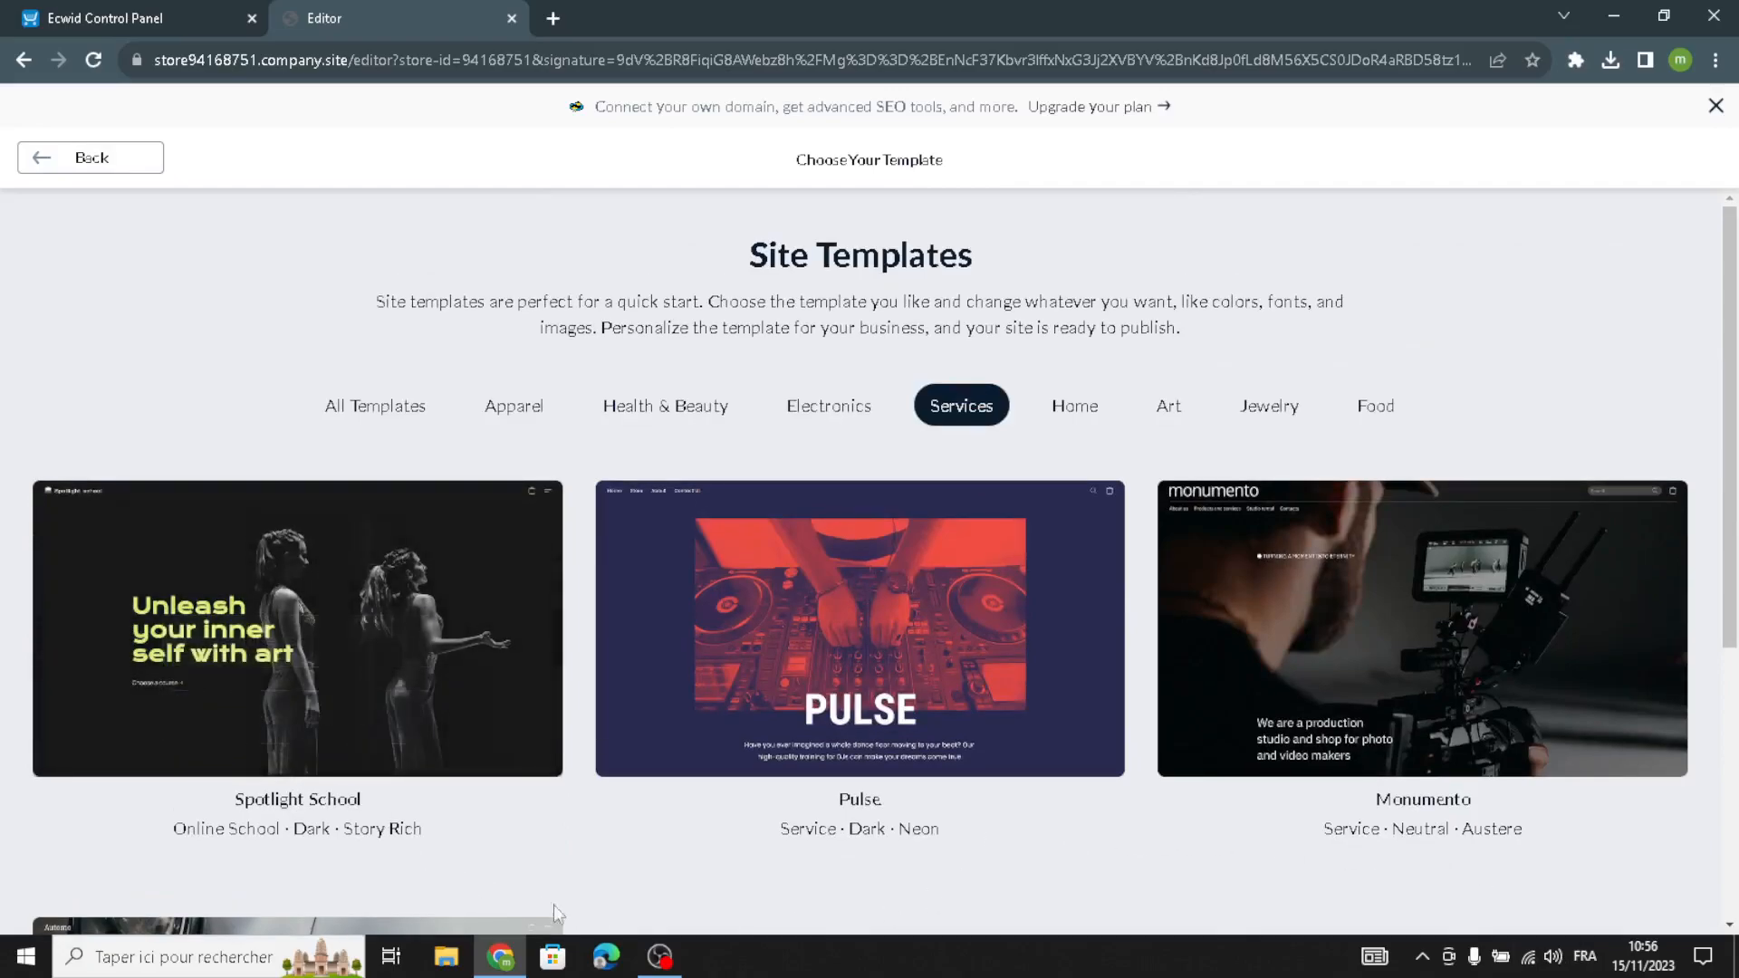
mouse_move(249, 639)
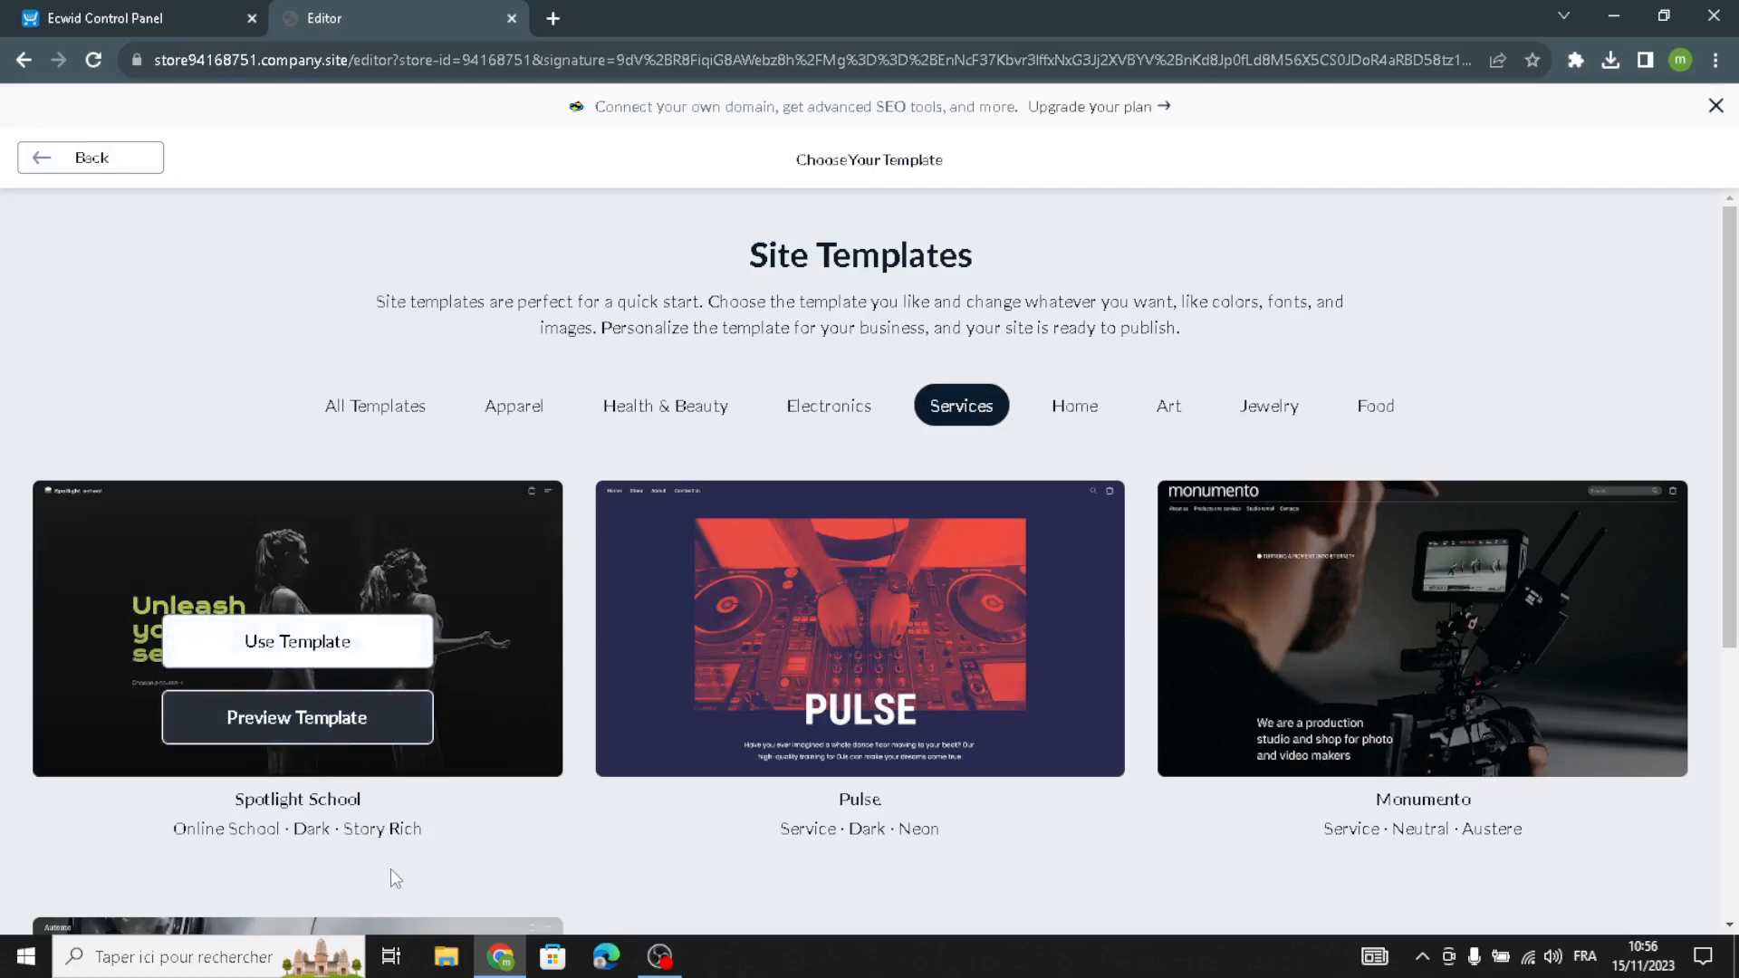
click(297, 641)
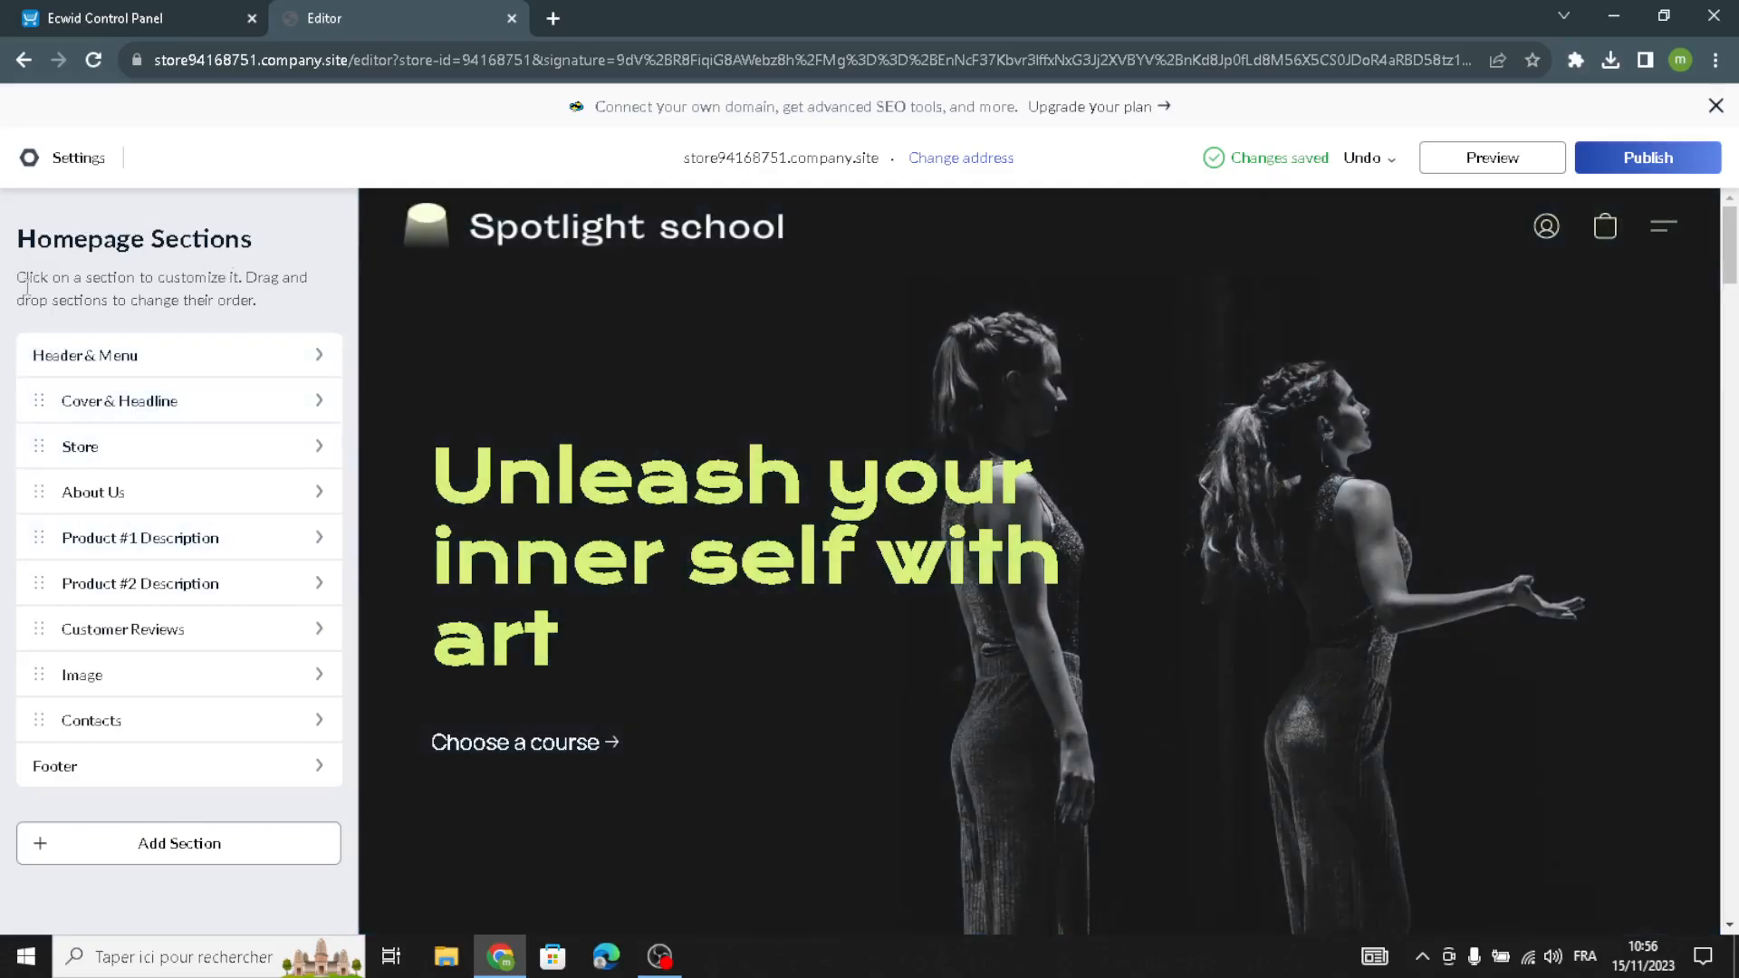
Change the header's site logo to the Text type and set its text to "EventEase".
click(116, 356)
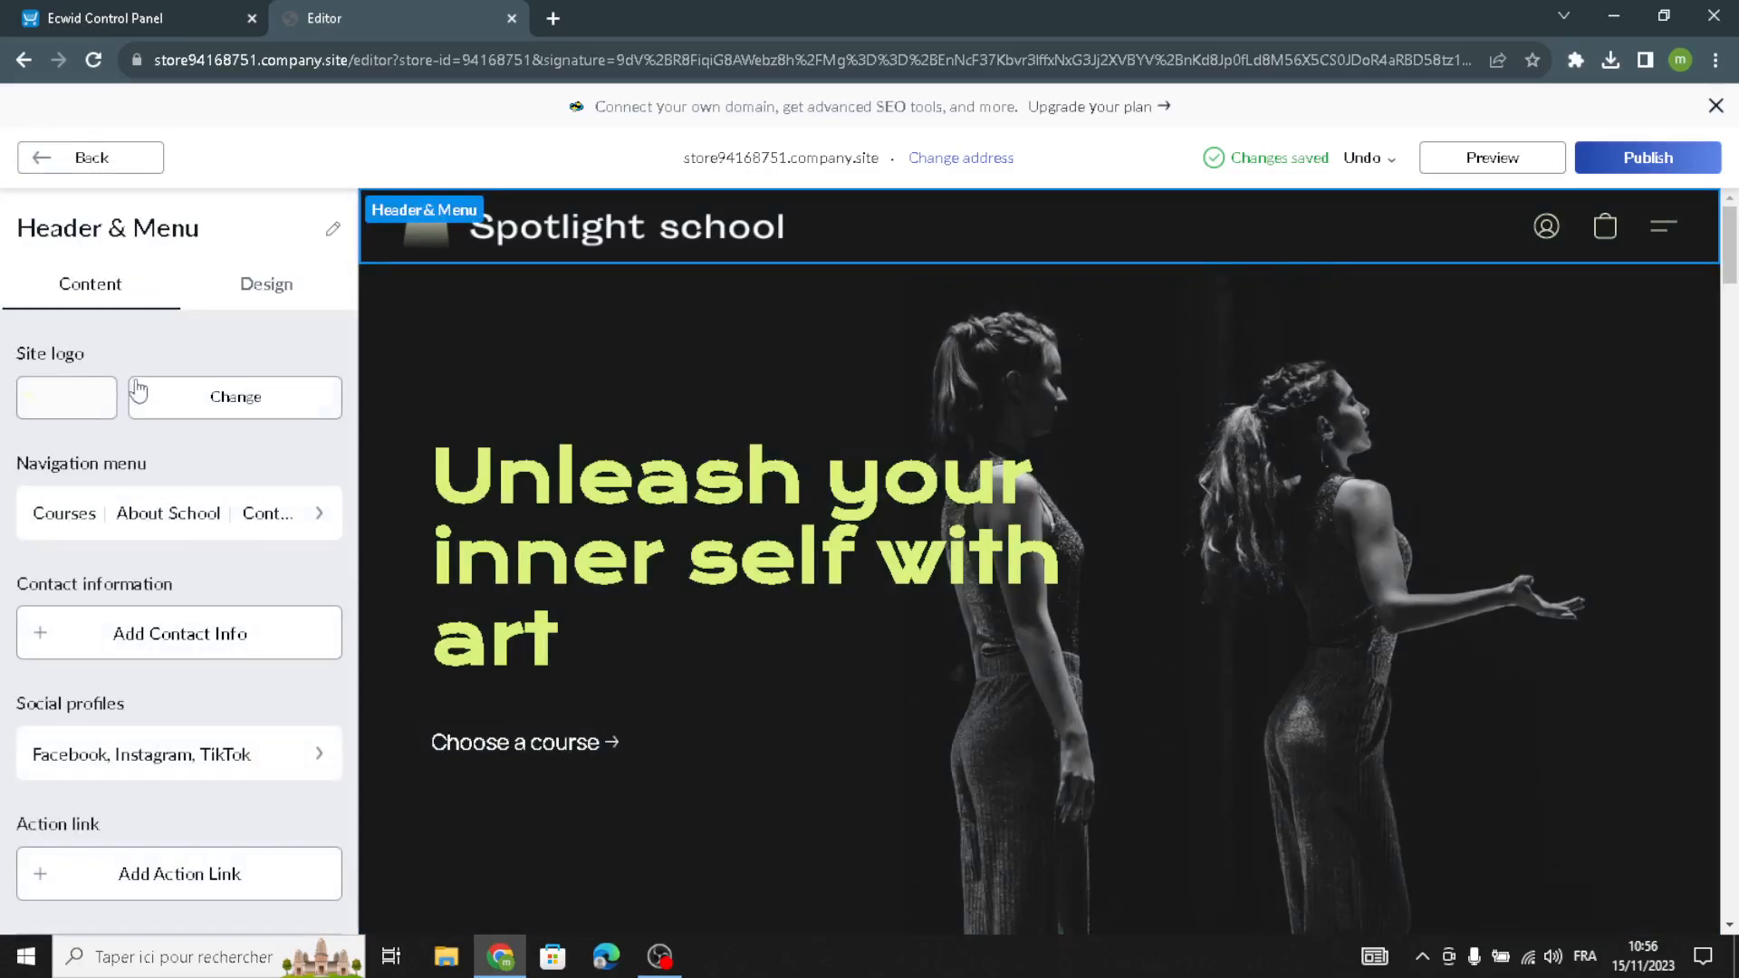
click(78, 400)
click(67, 357)
click(78, 377)
click(85, 342)
click(85, 390)
click(155, 464)
drag(155, 466, 3, 419)
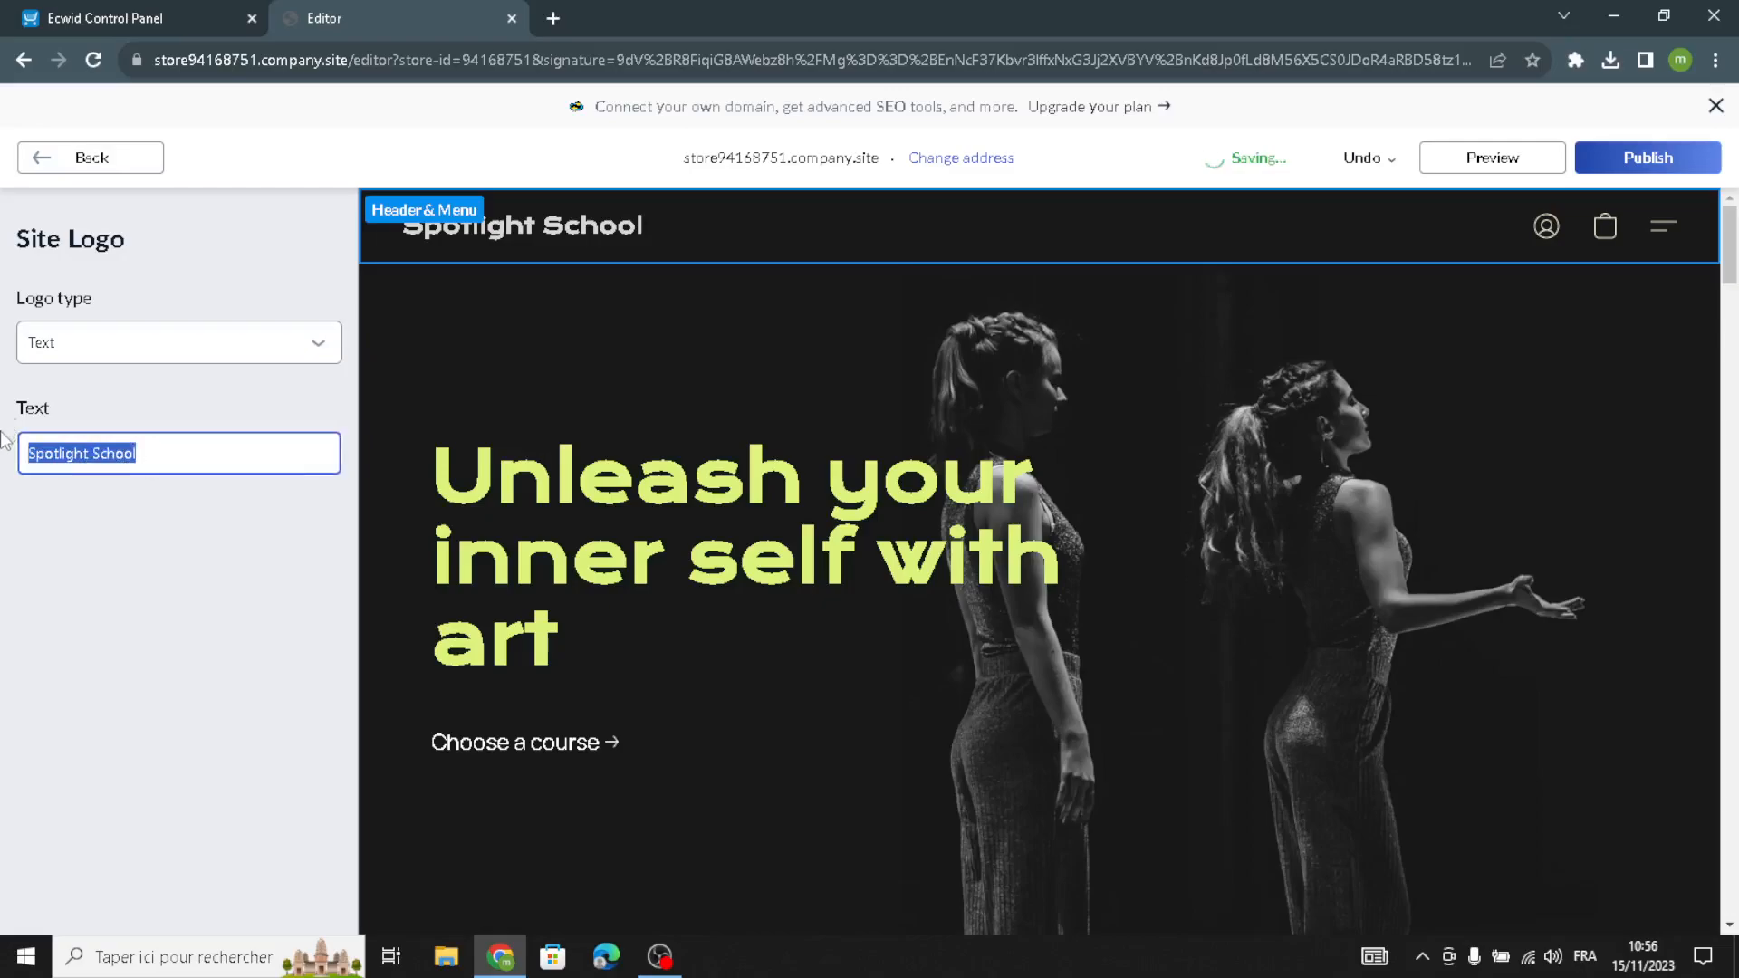
text(EventEase)
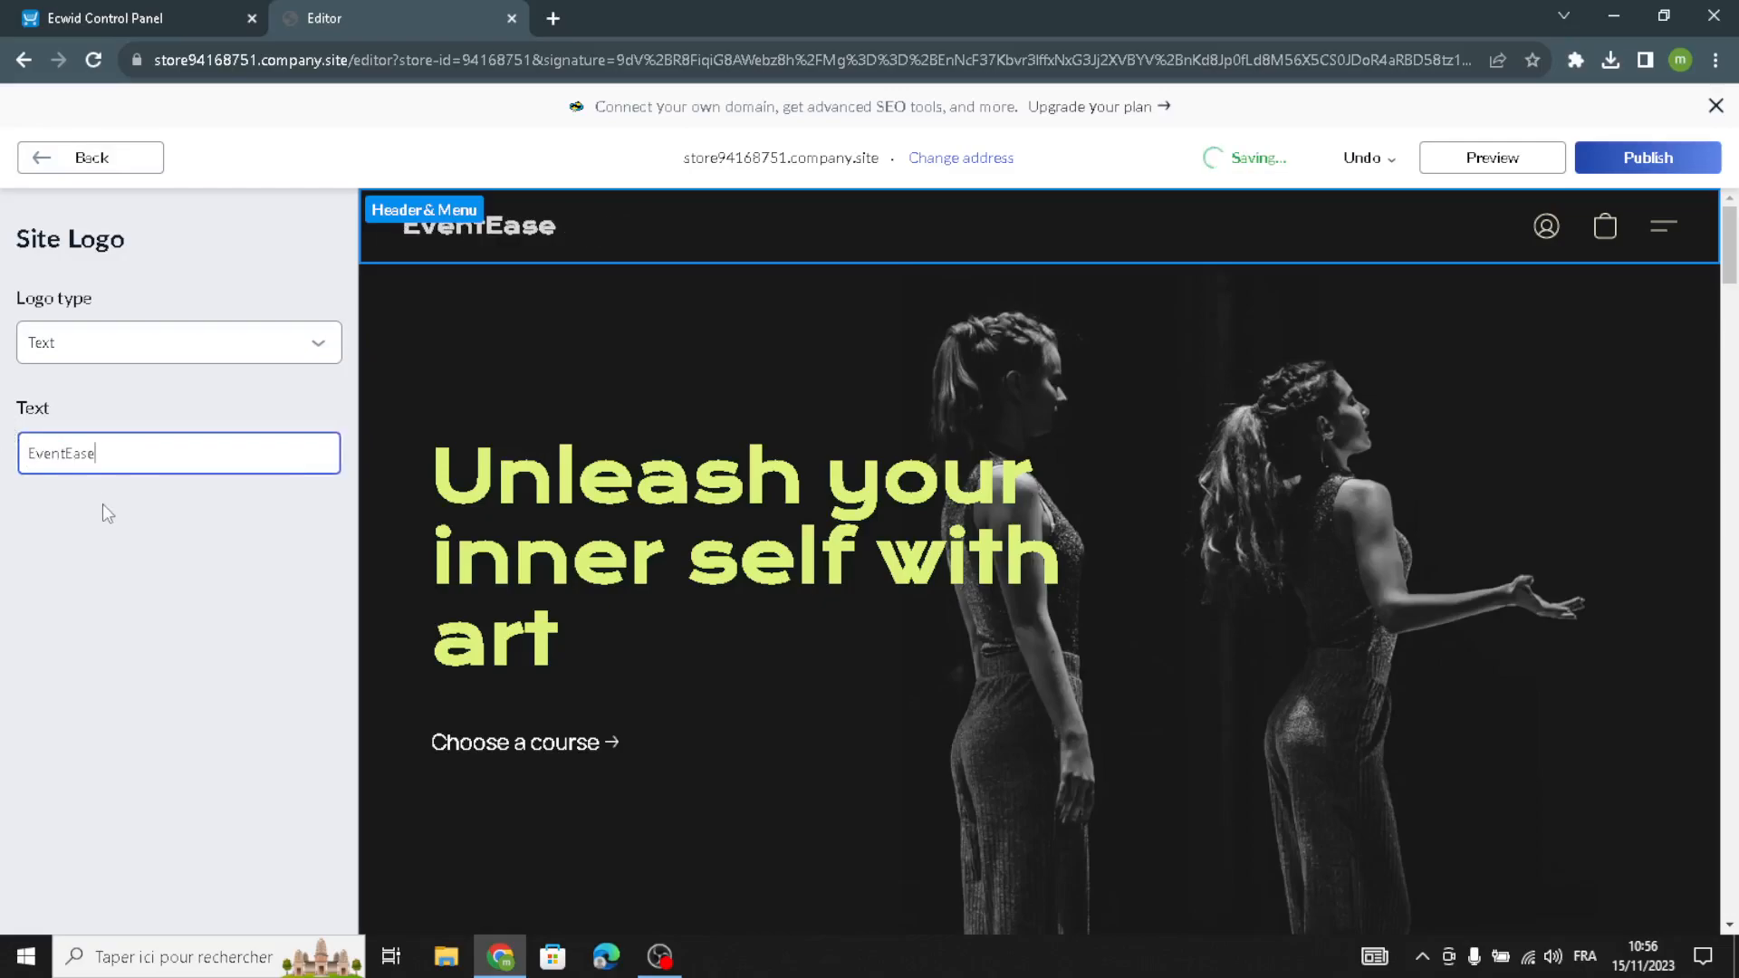
click(74, 168)
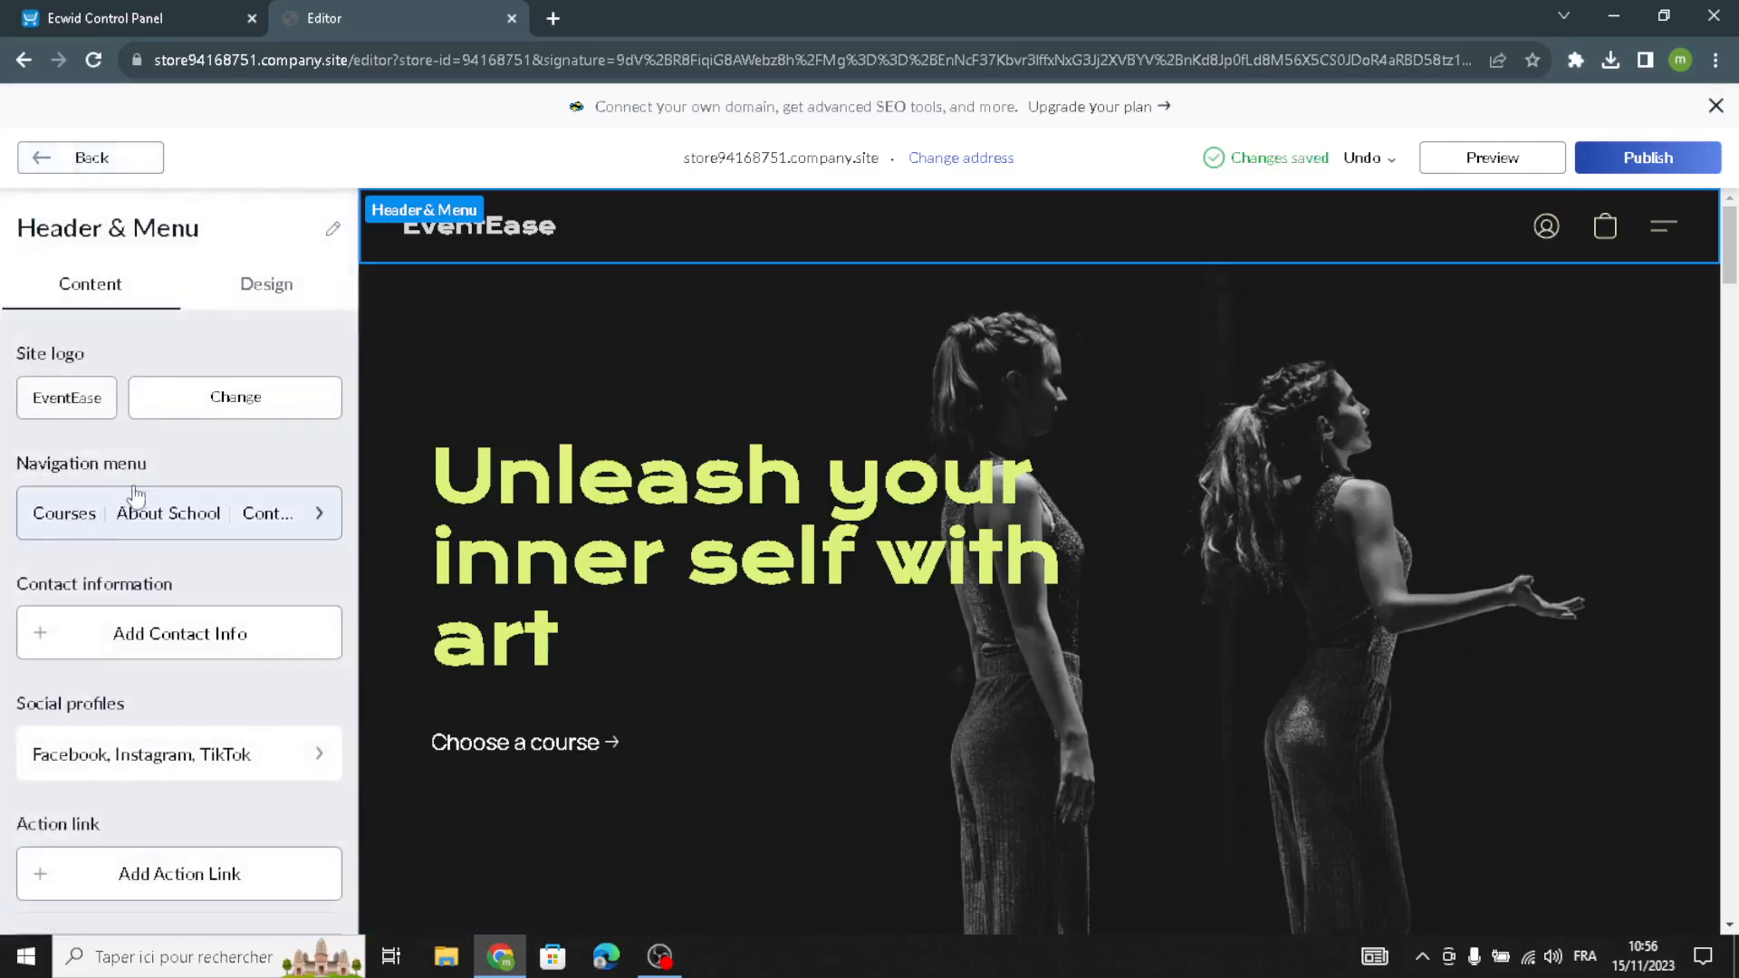
Delete the Courses and About School items from the header's navigation menu.
click(210, 513)
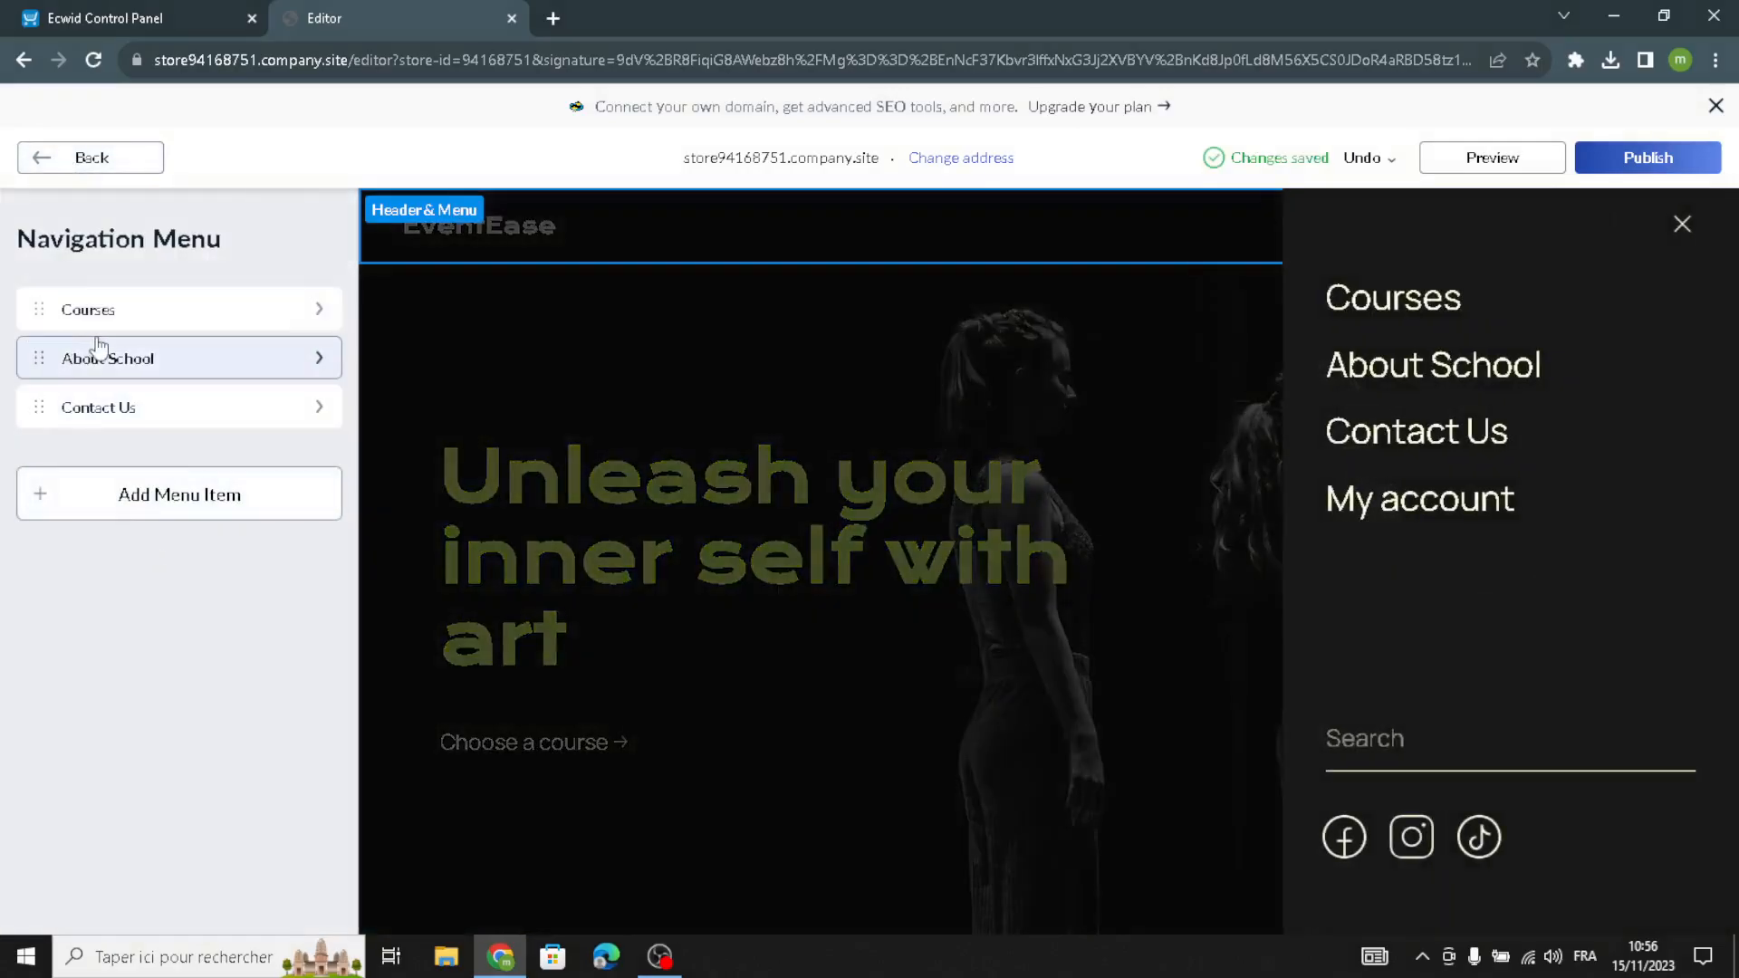
right_click(125, 317)
click(123, 319)
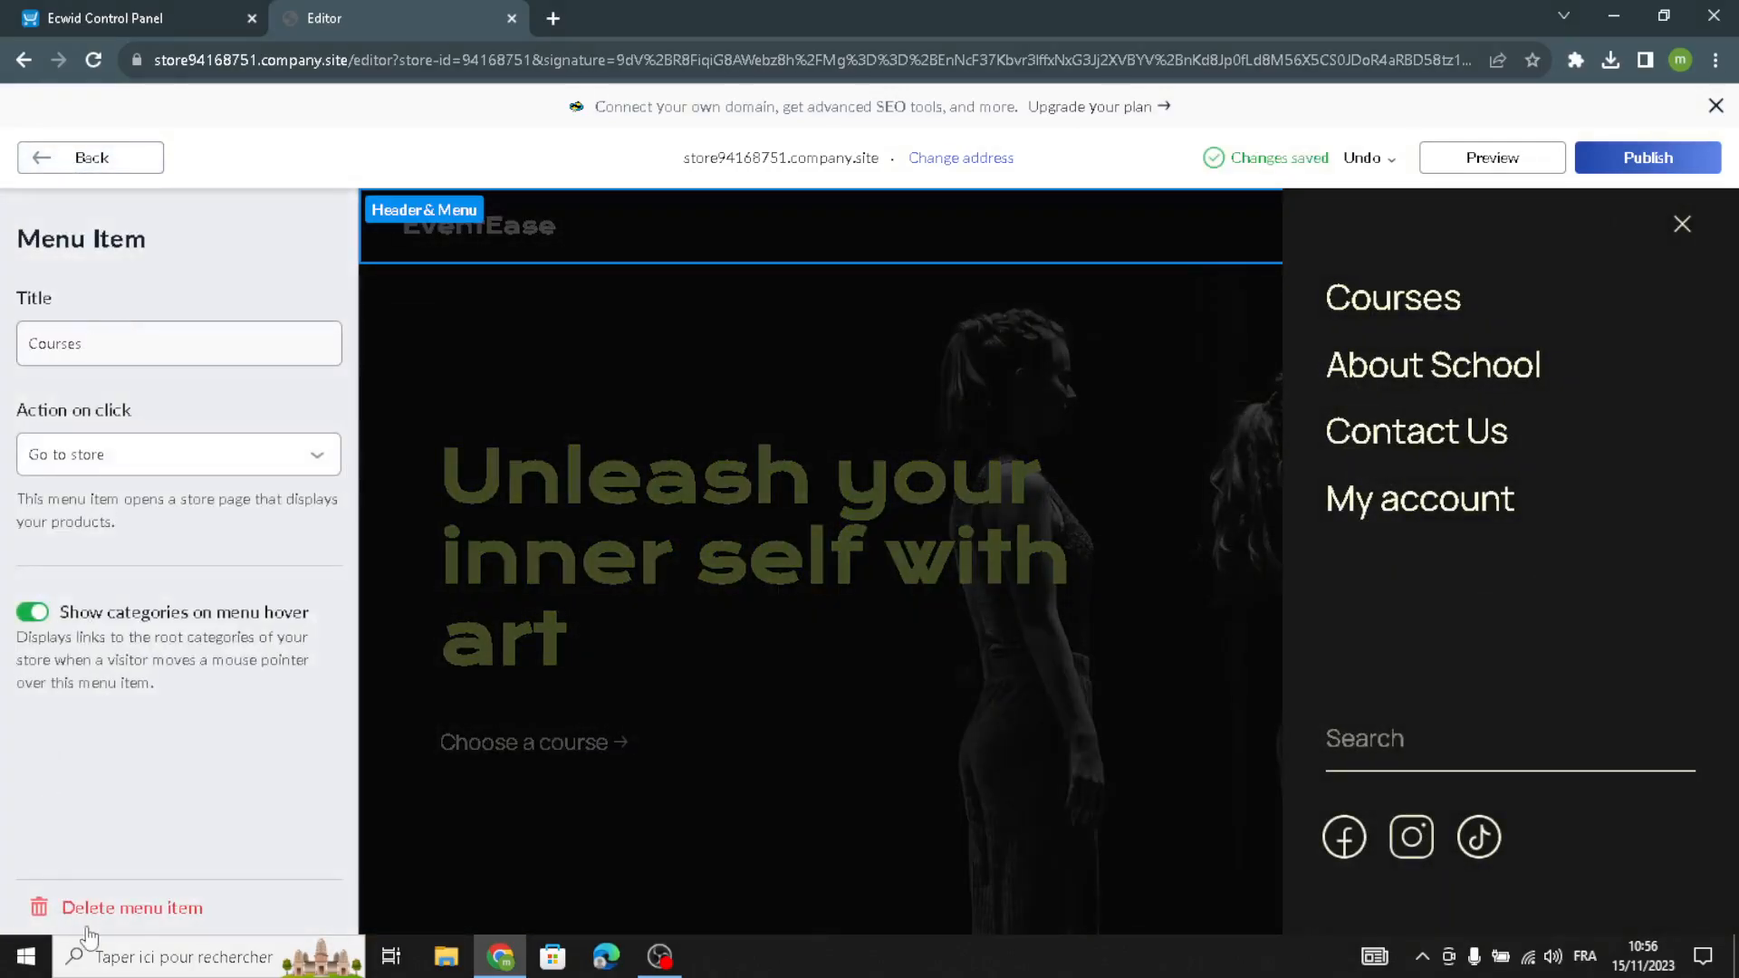
click(104, 908)
click(131, 313)
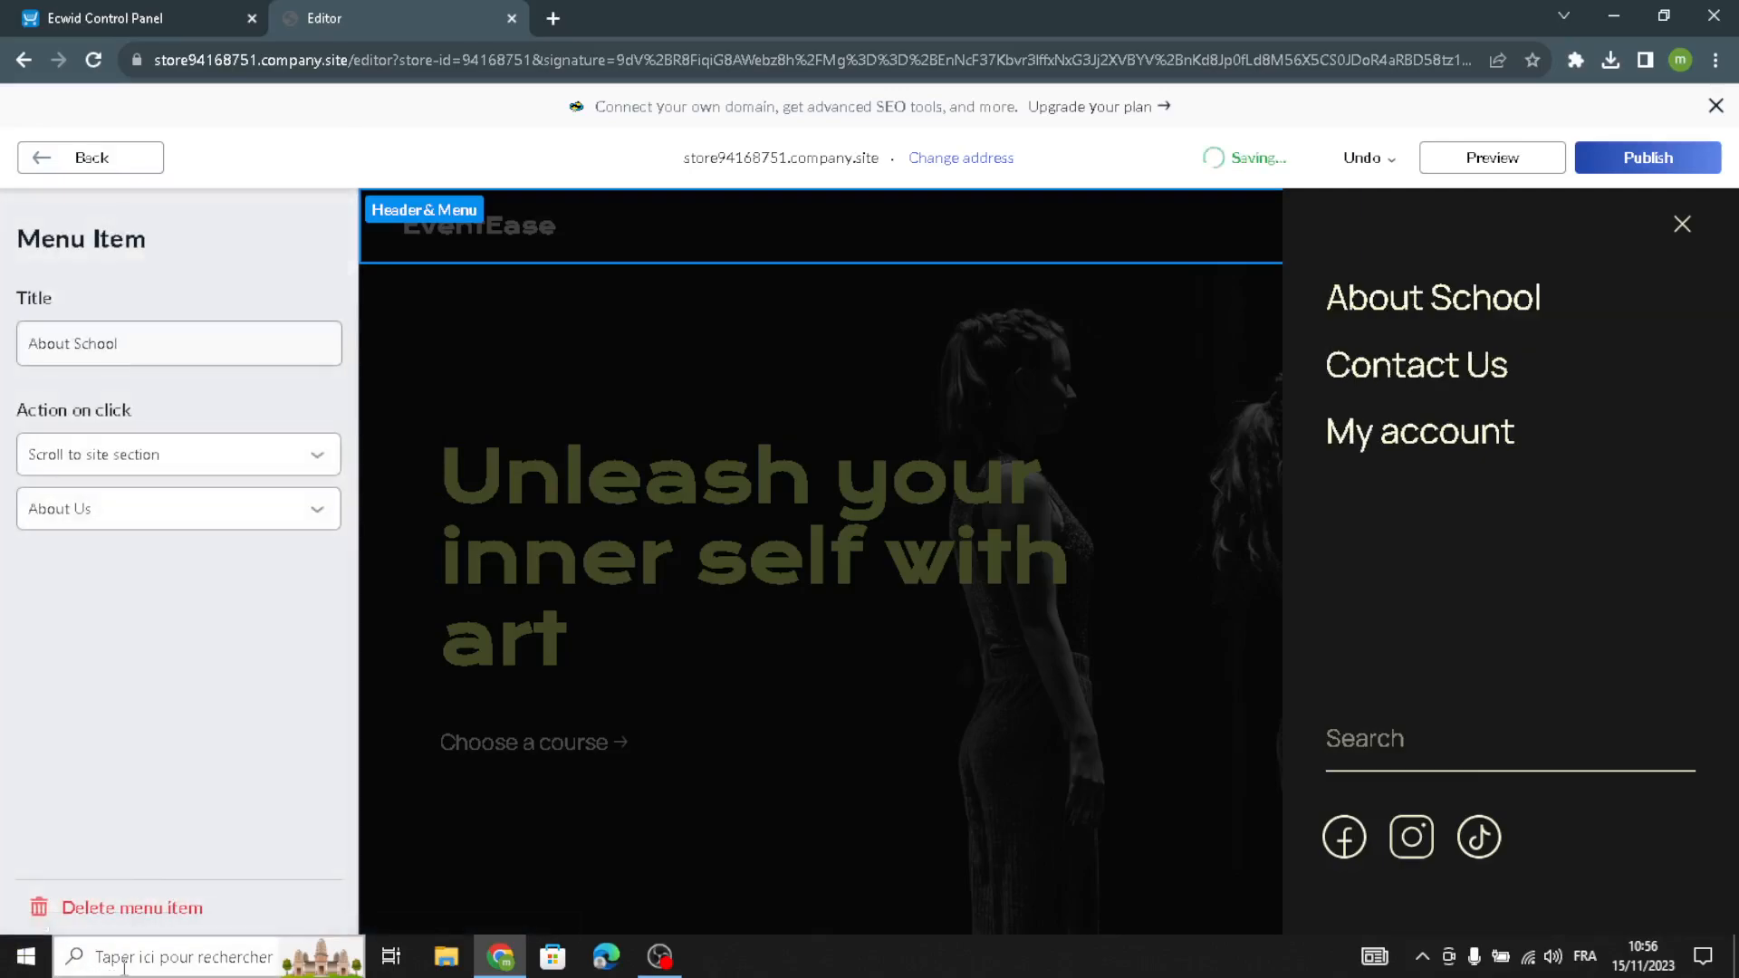
click(118, 915)
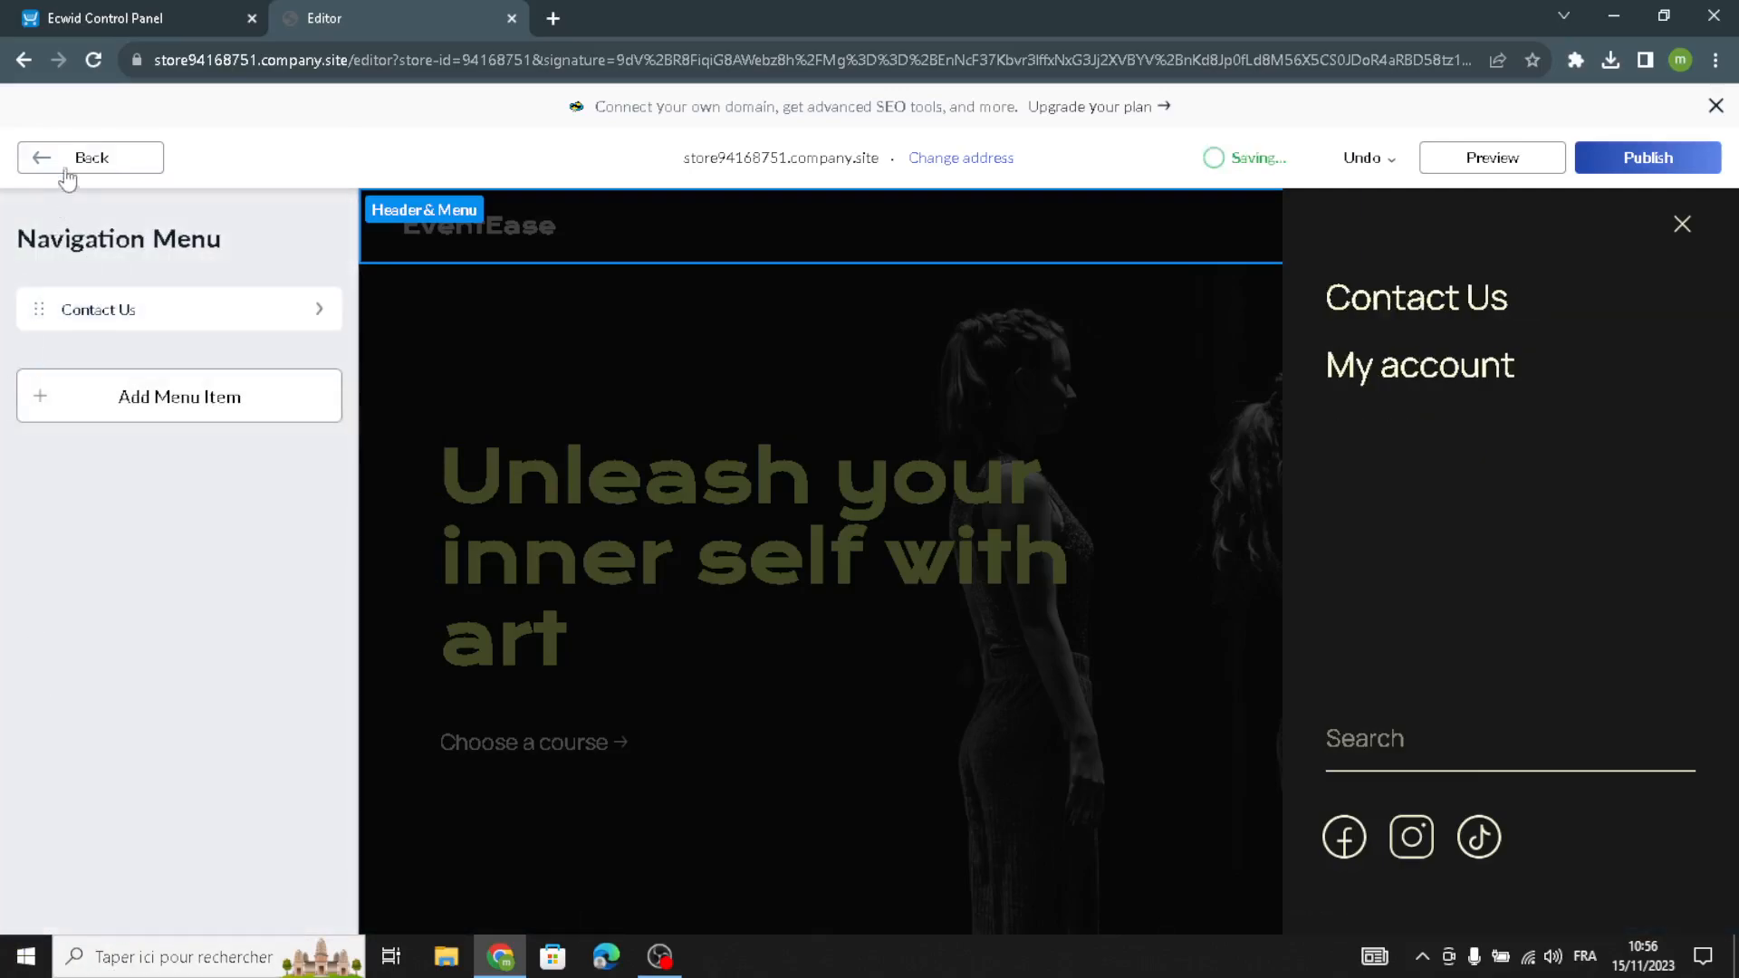
click(65, 163)
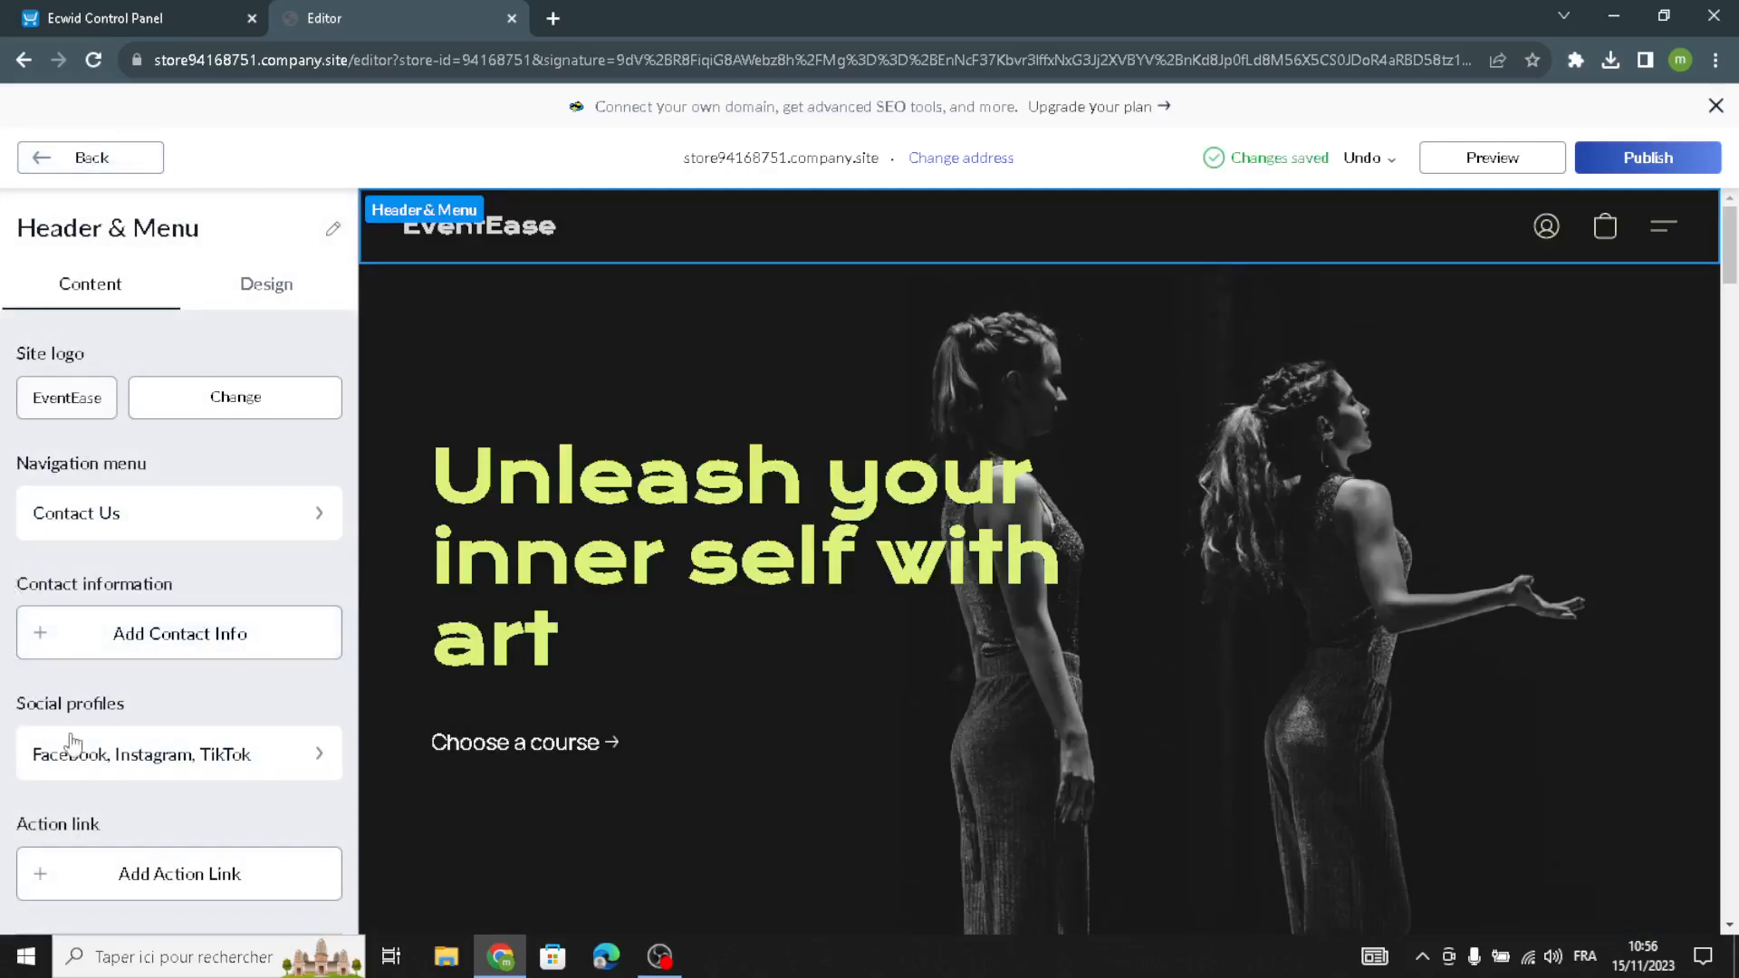
scroll(100, 774, down, 1)
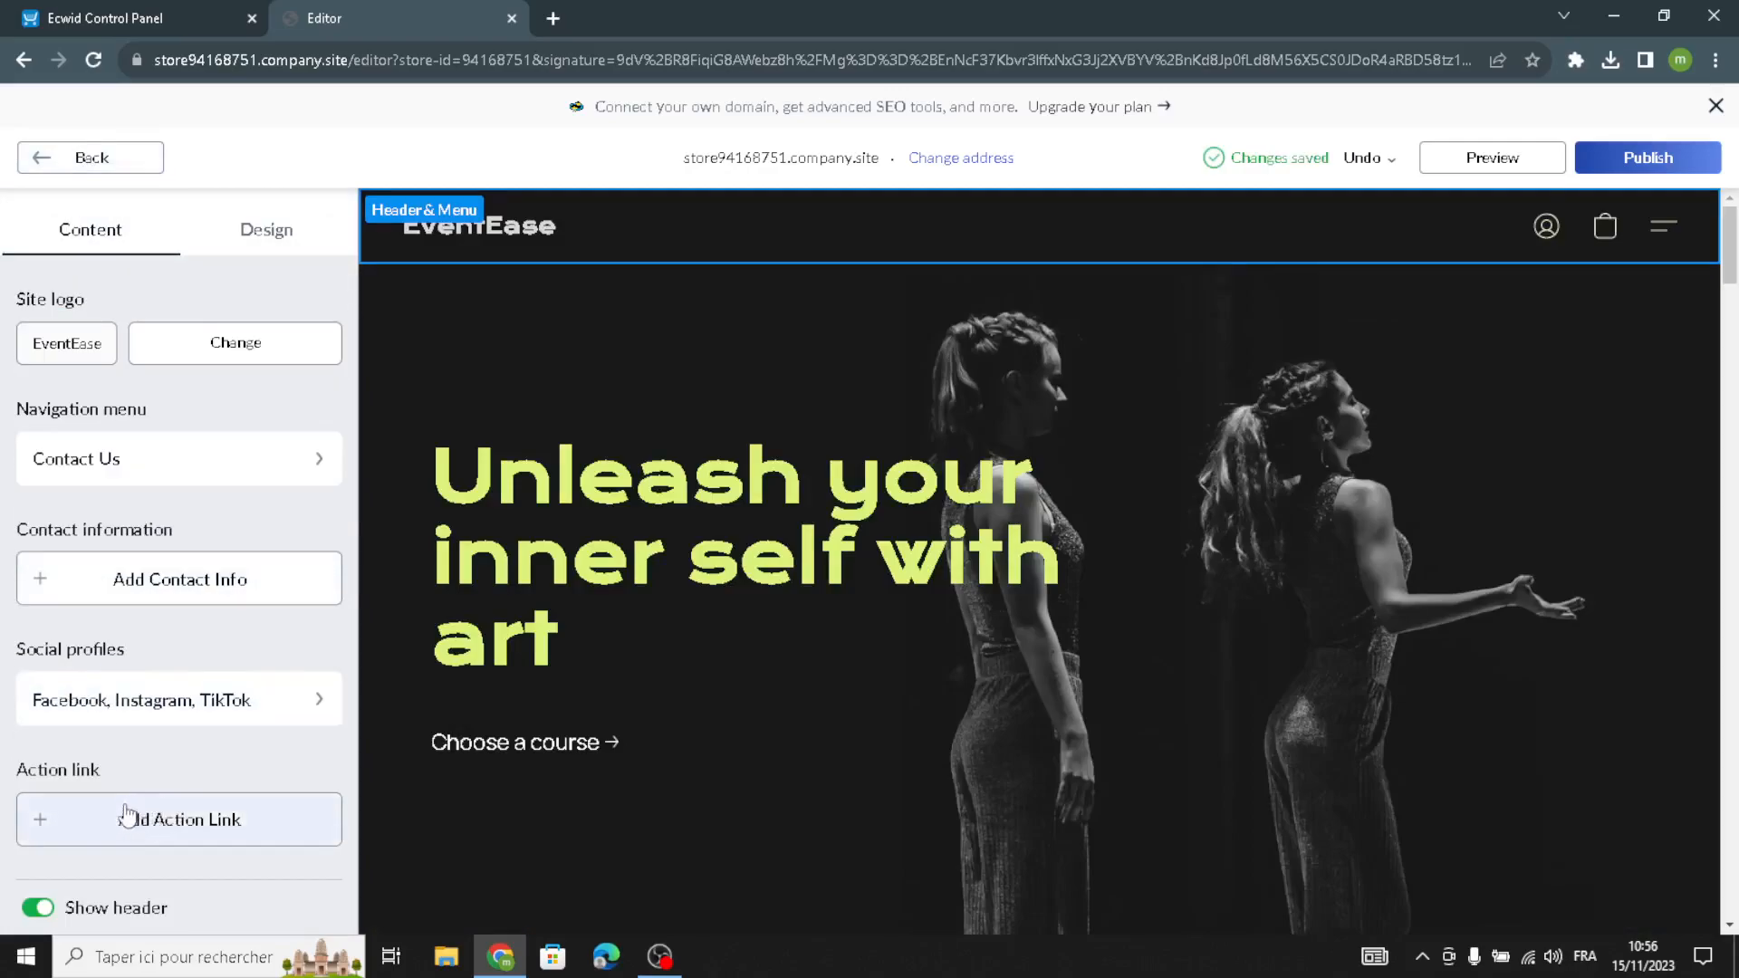
scroll(218, 469, up, 1)
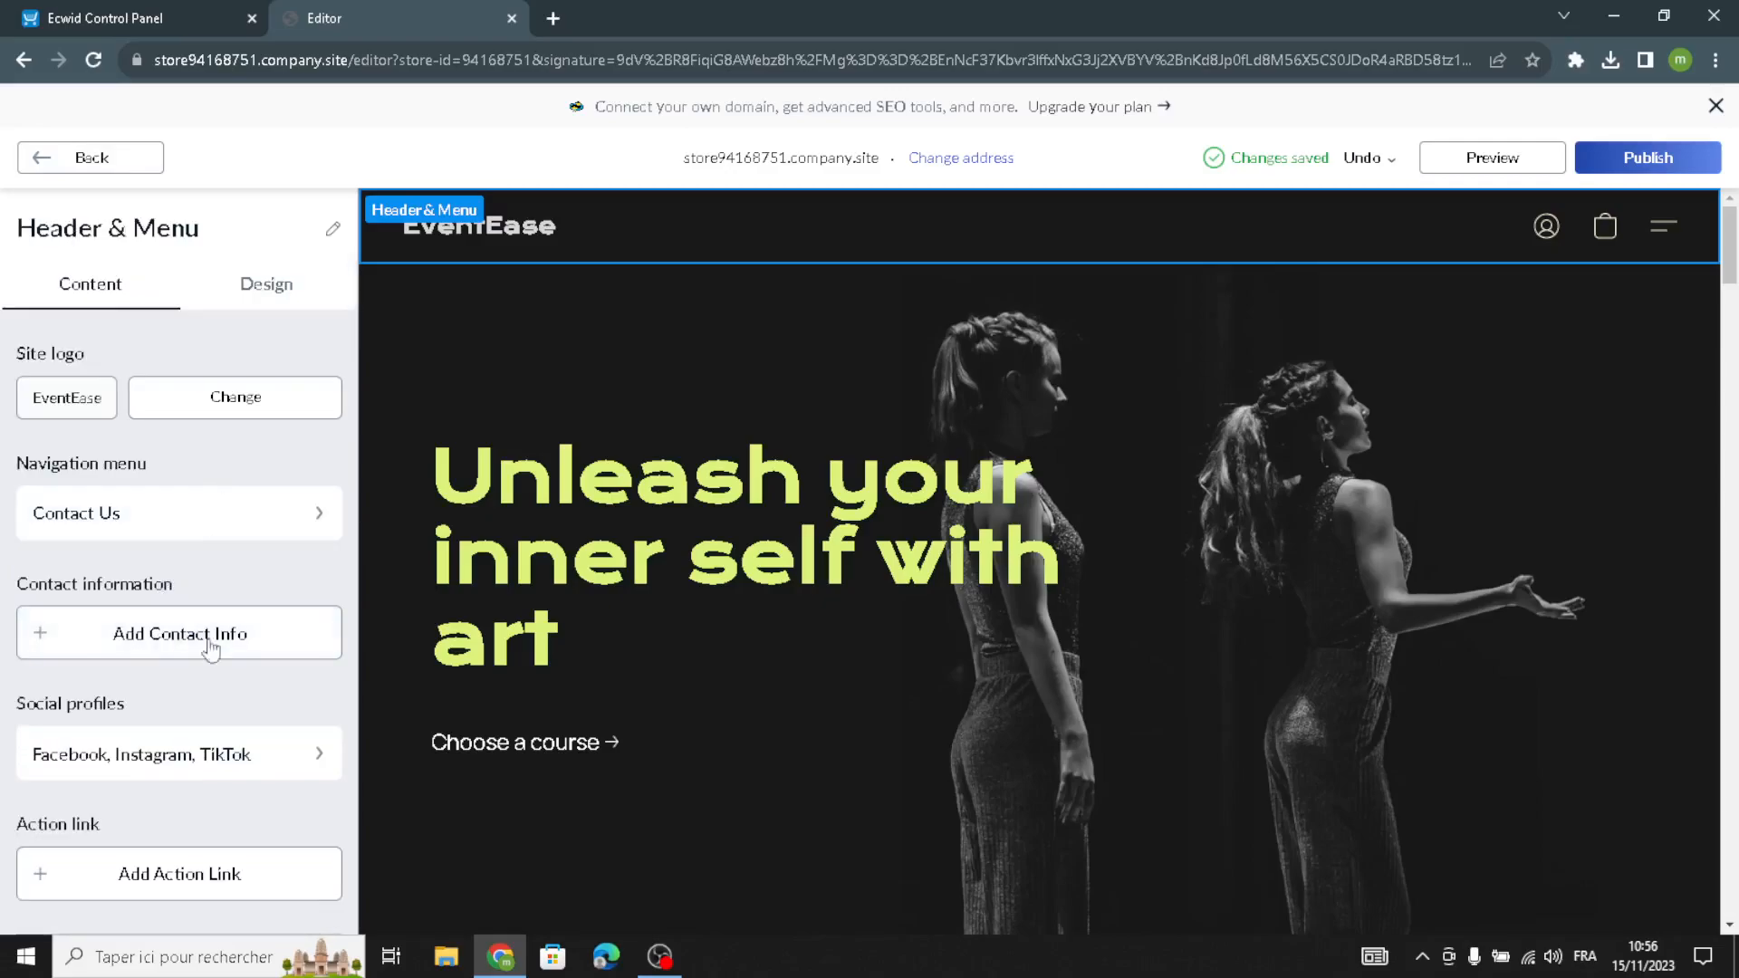
scroll(217, 587, down, 1)
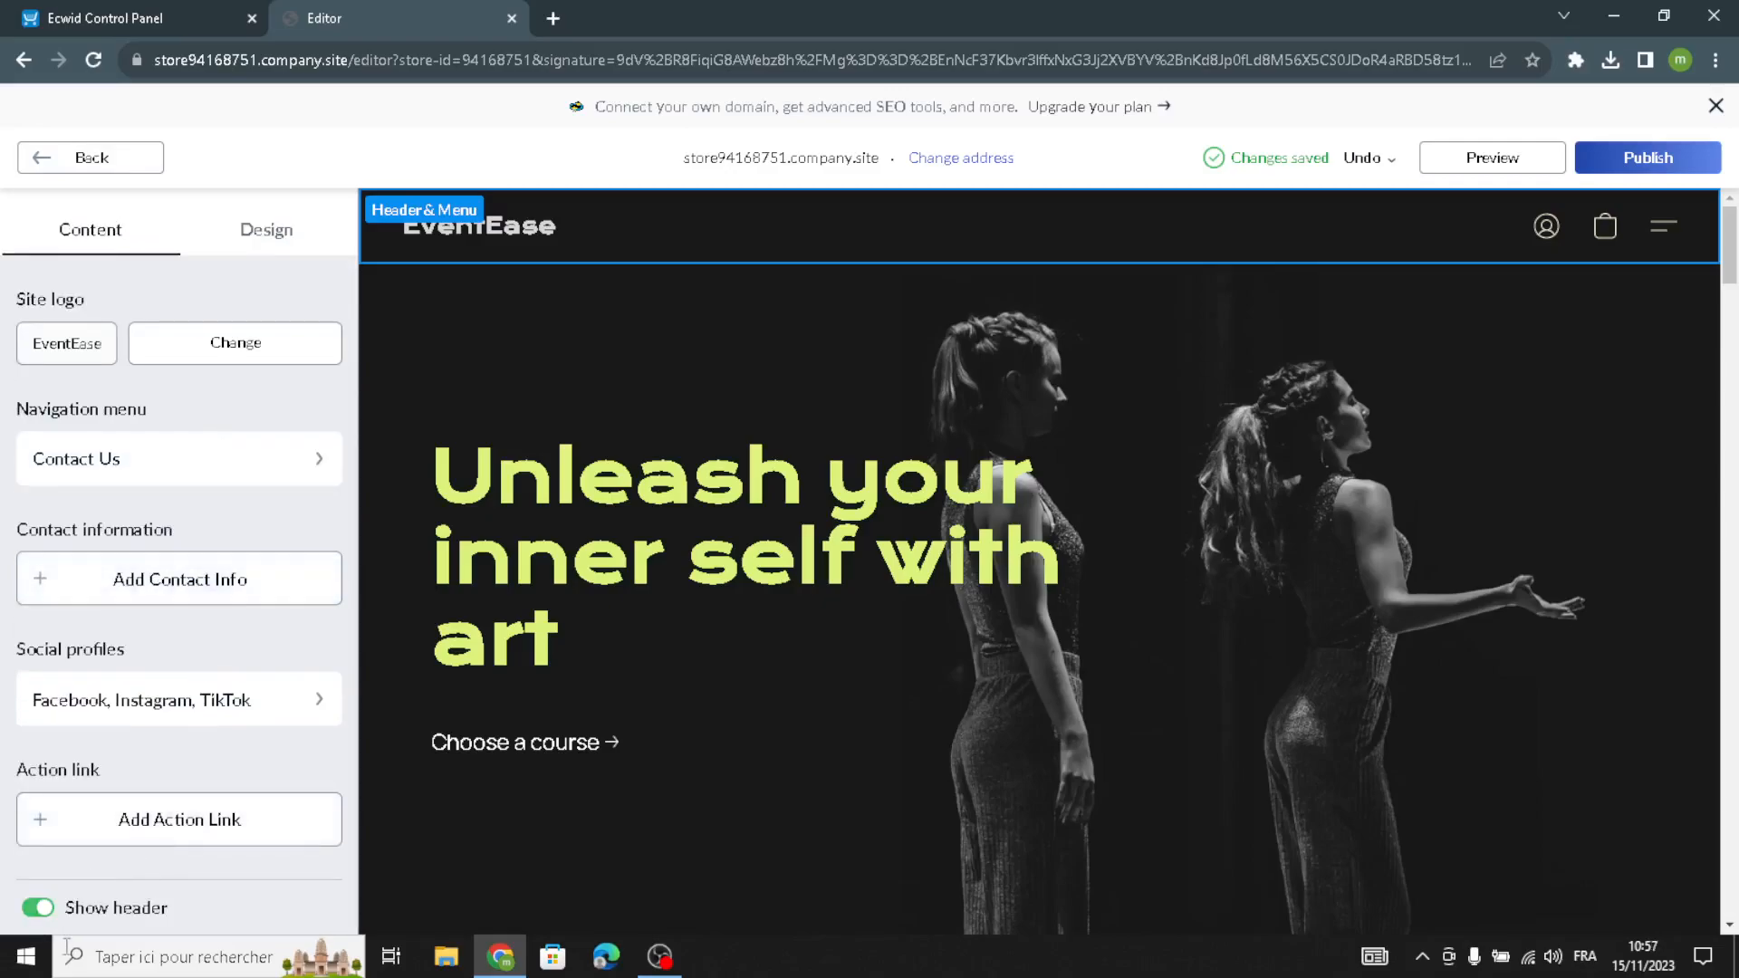
Apply the header layout with the menu before a centred logo and icons at the end, and set the site logo's font to Alice.
click(254, 245)
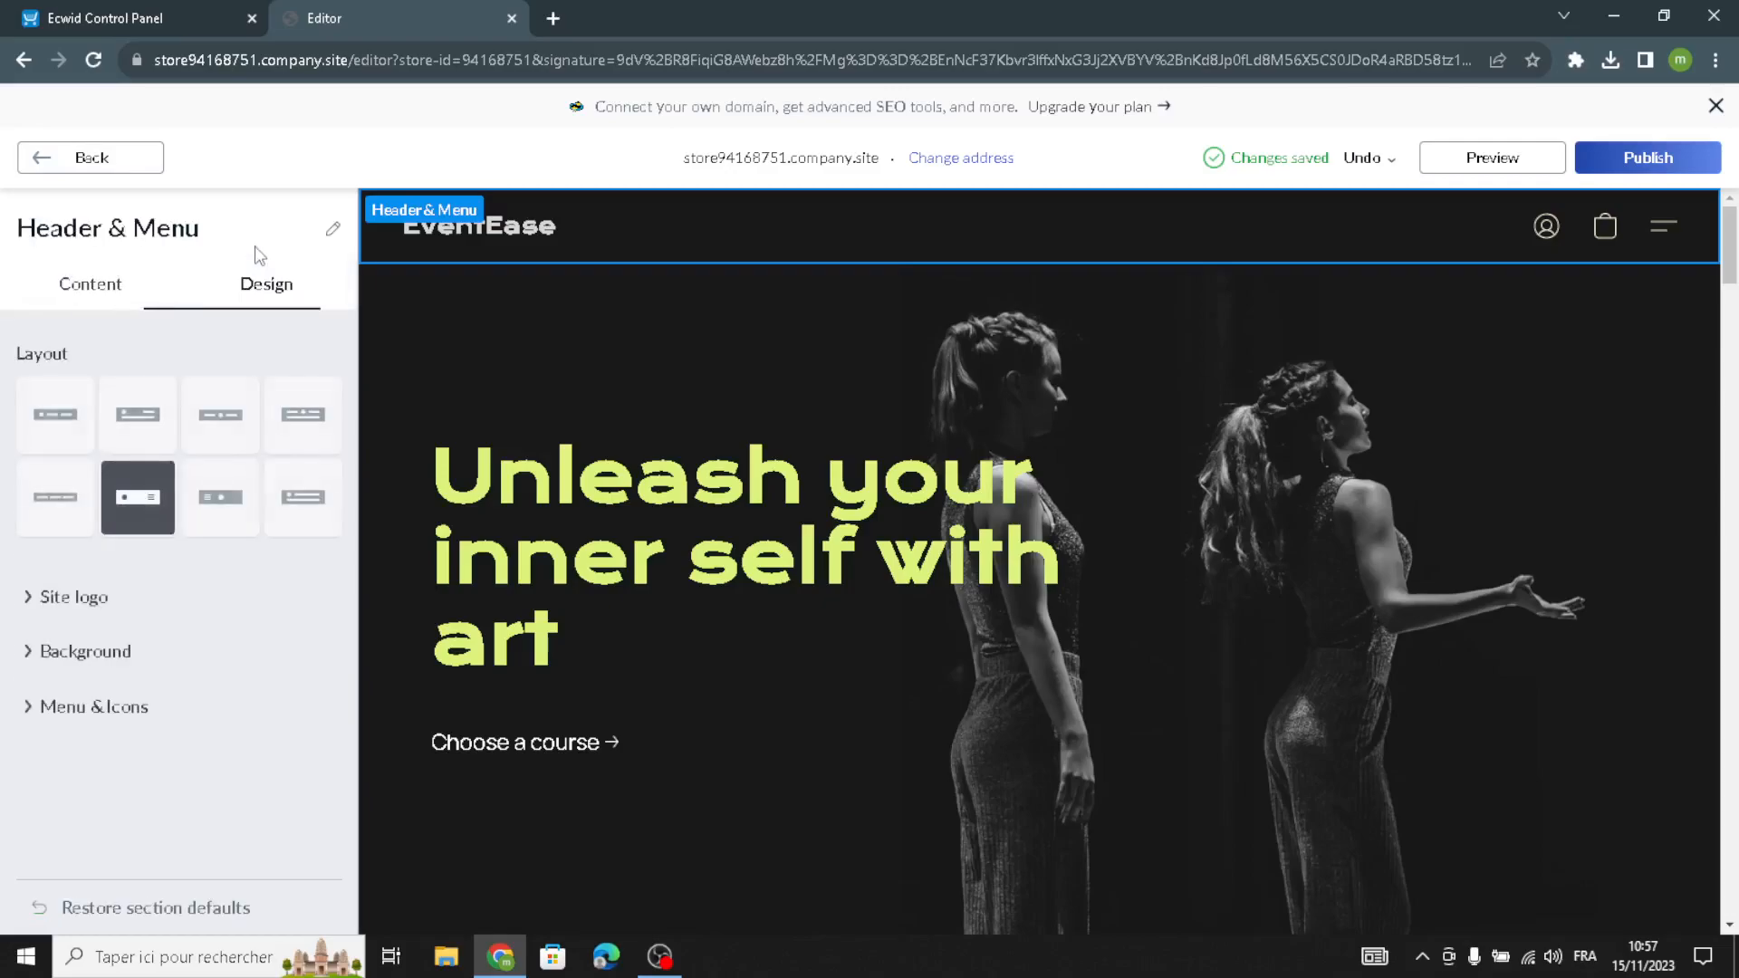
click(220, 413)
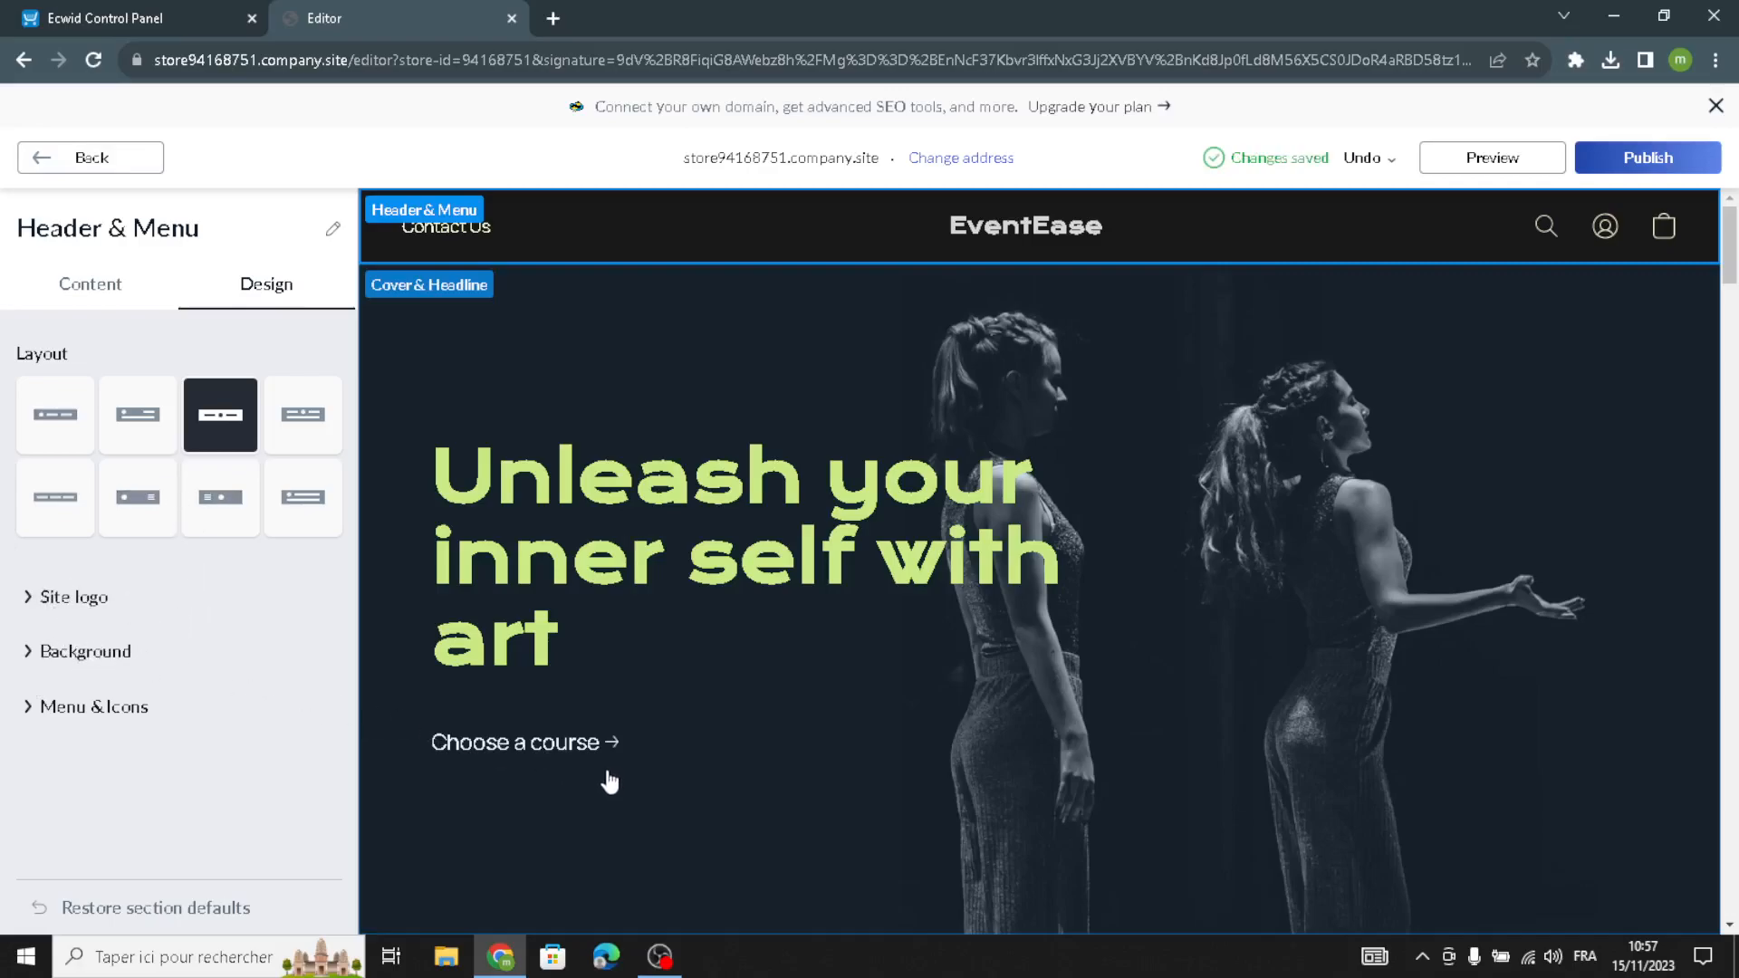
click(76, 602)
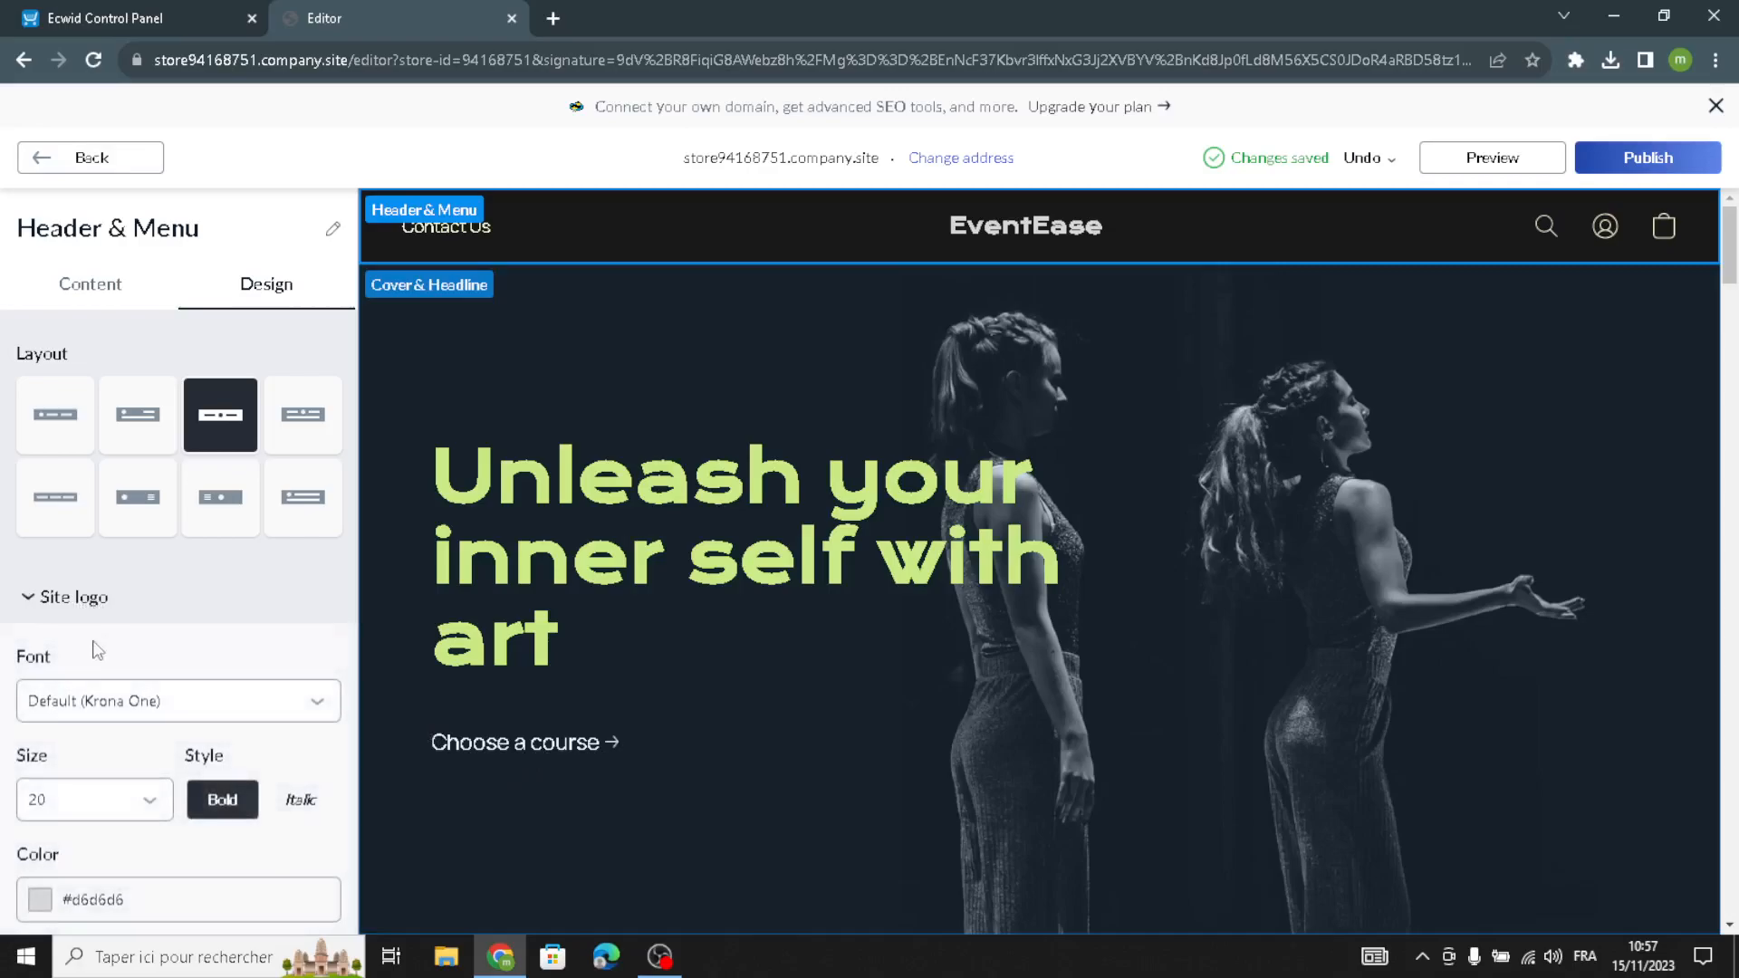
click(93, 705)
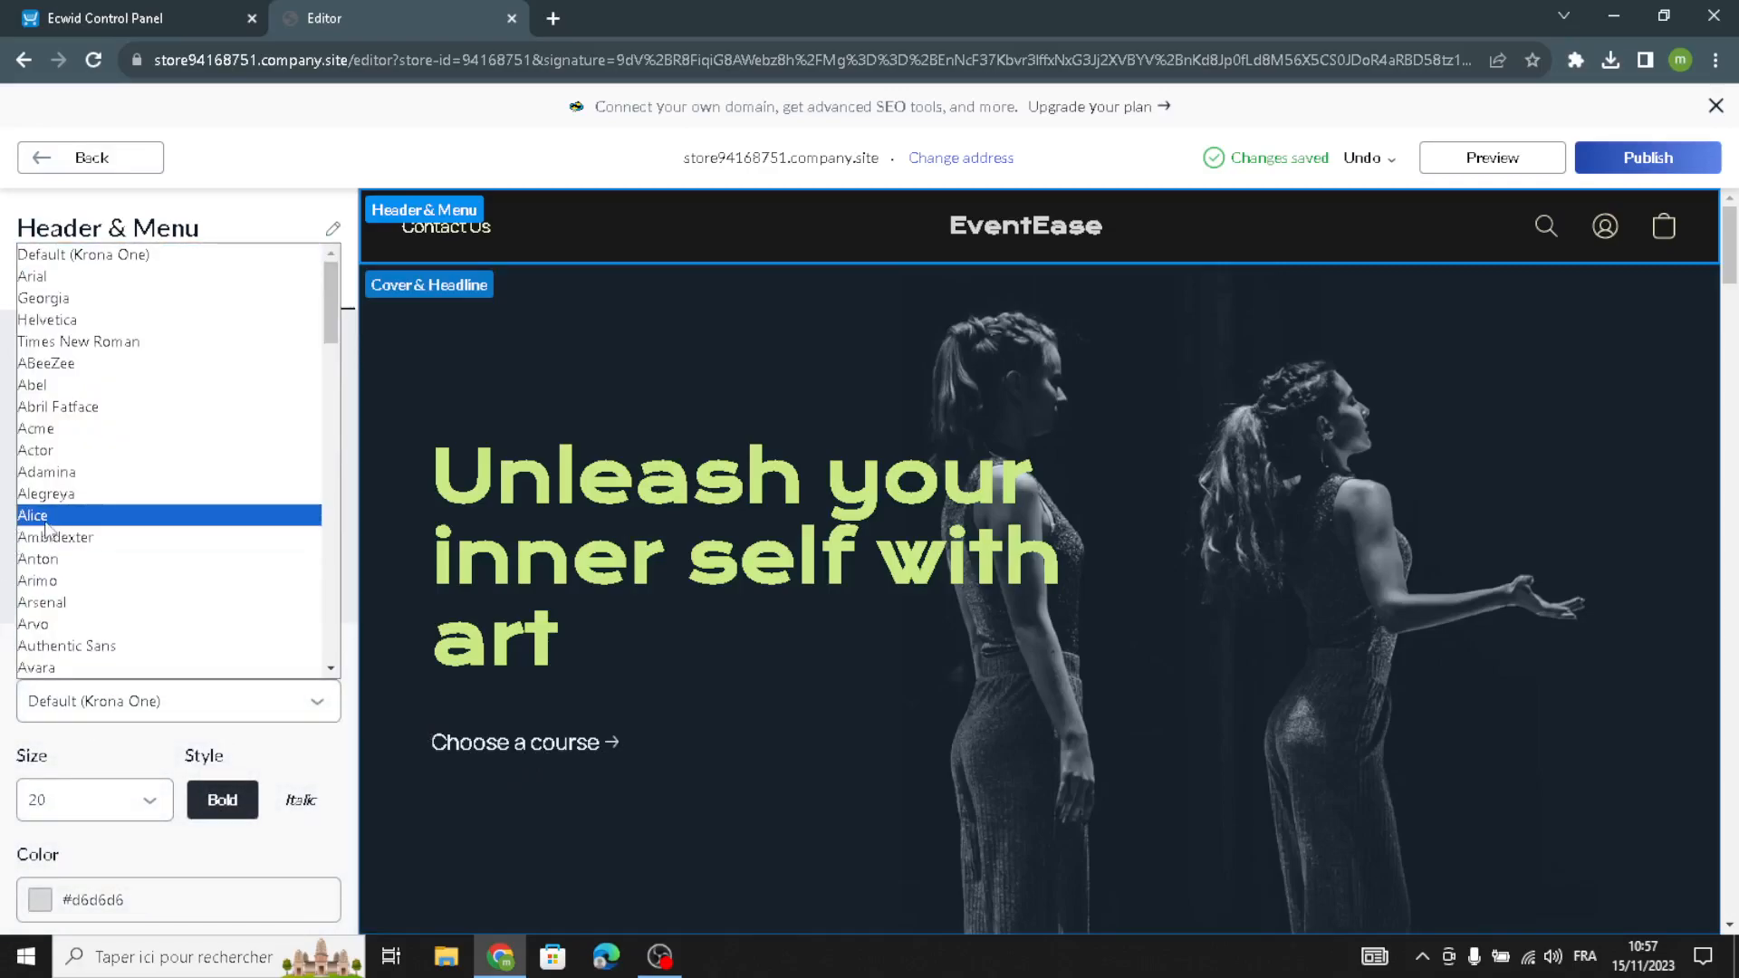
click(41, 516)
Set the site logo's text size to 24 and add a frame outline around it.
click(82, 806)
click(77, 702)
scroll(136, 634, down, 3)
click(34, 764)
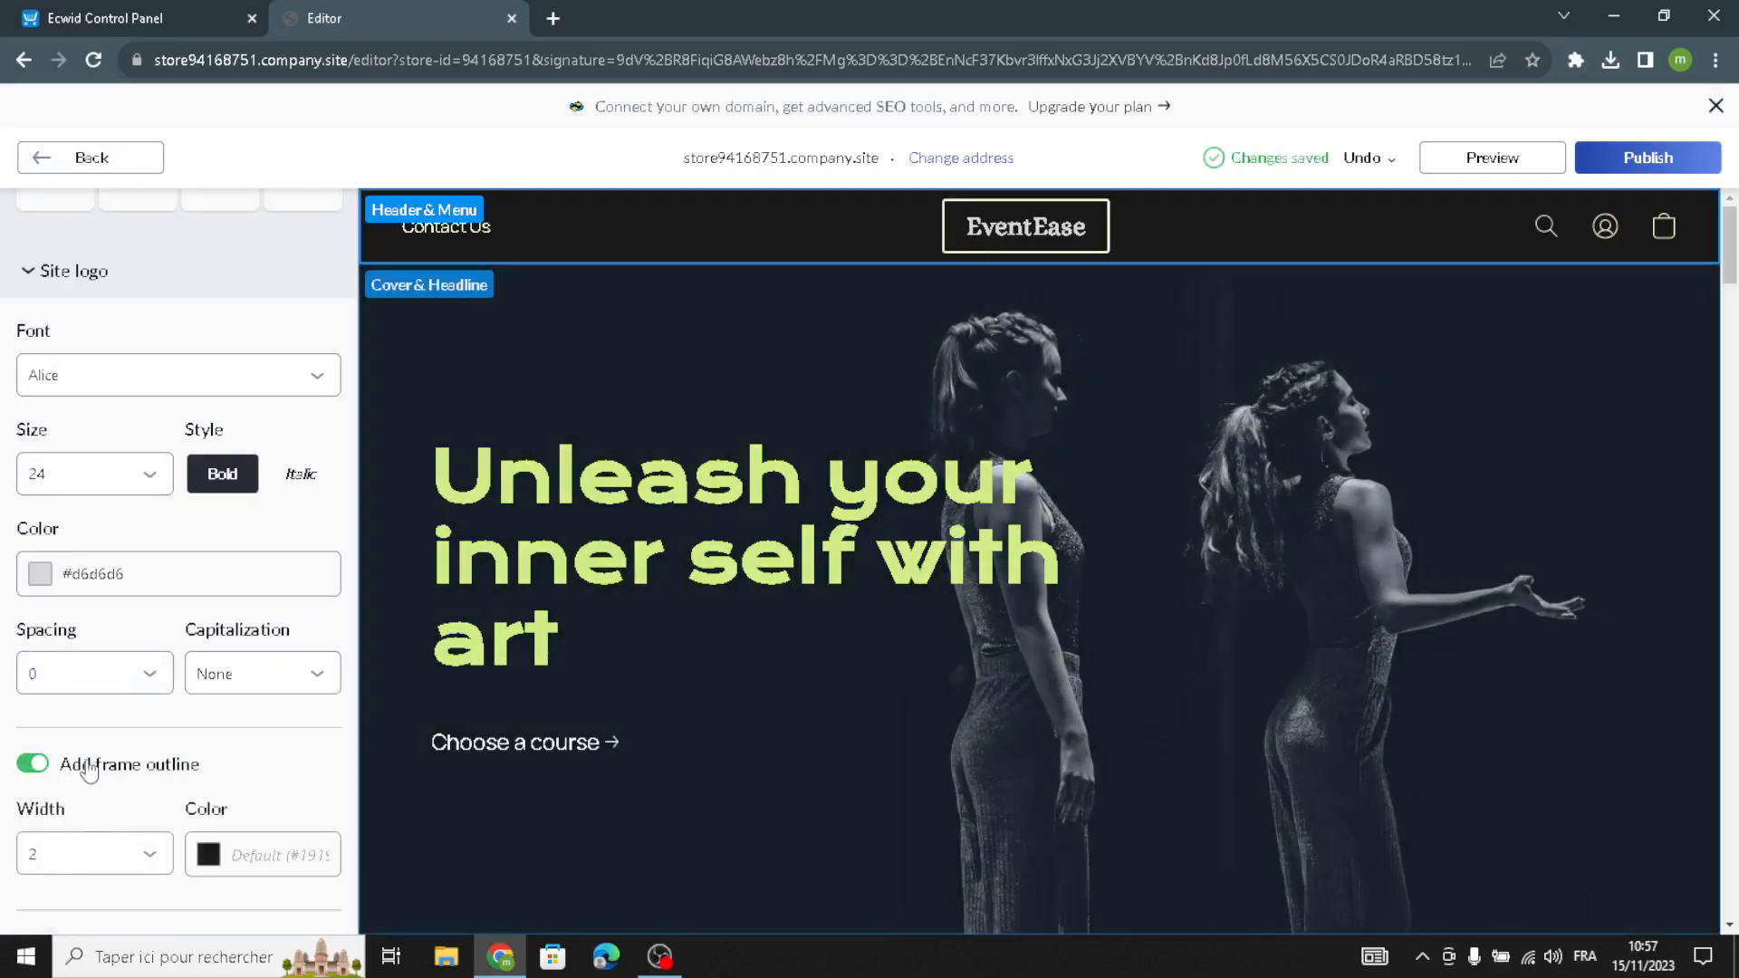
scroll(69, 729, down, 3)
scroll(69, 730, up, 6)
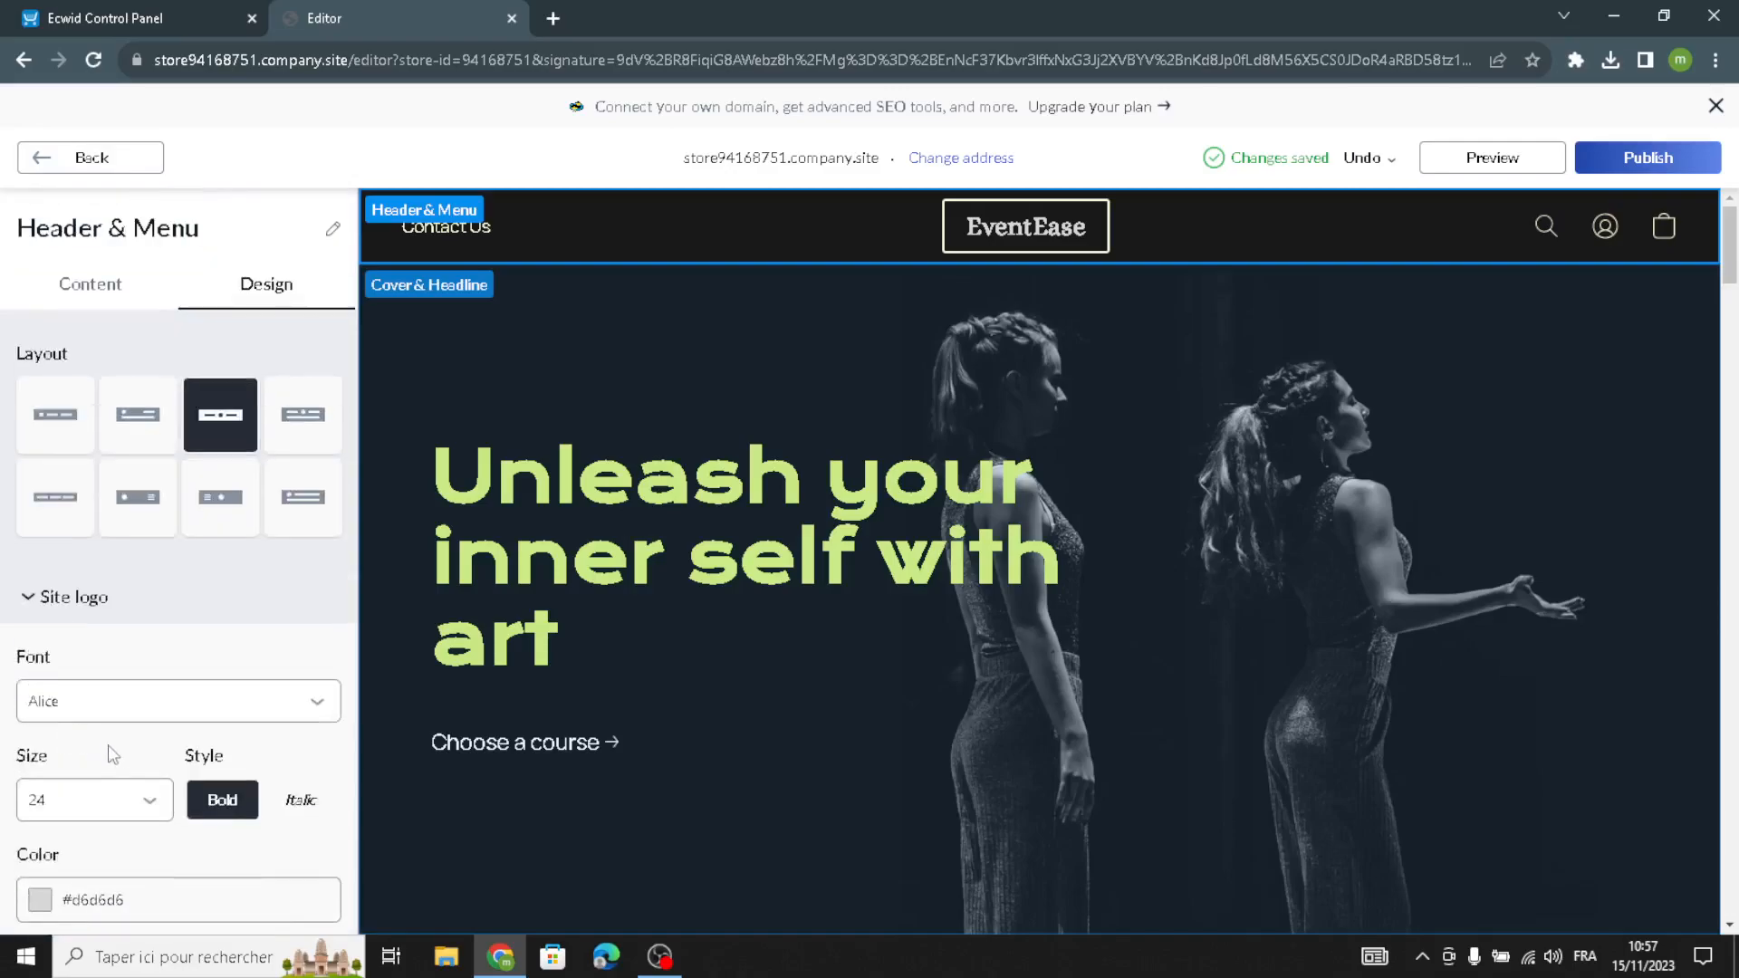
Leave the header settings, open the Cover & Headline section's content and clear its title.
click(102, 160)
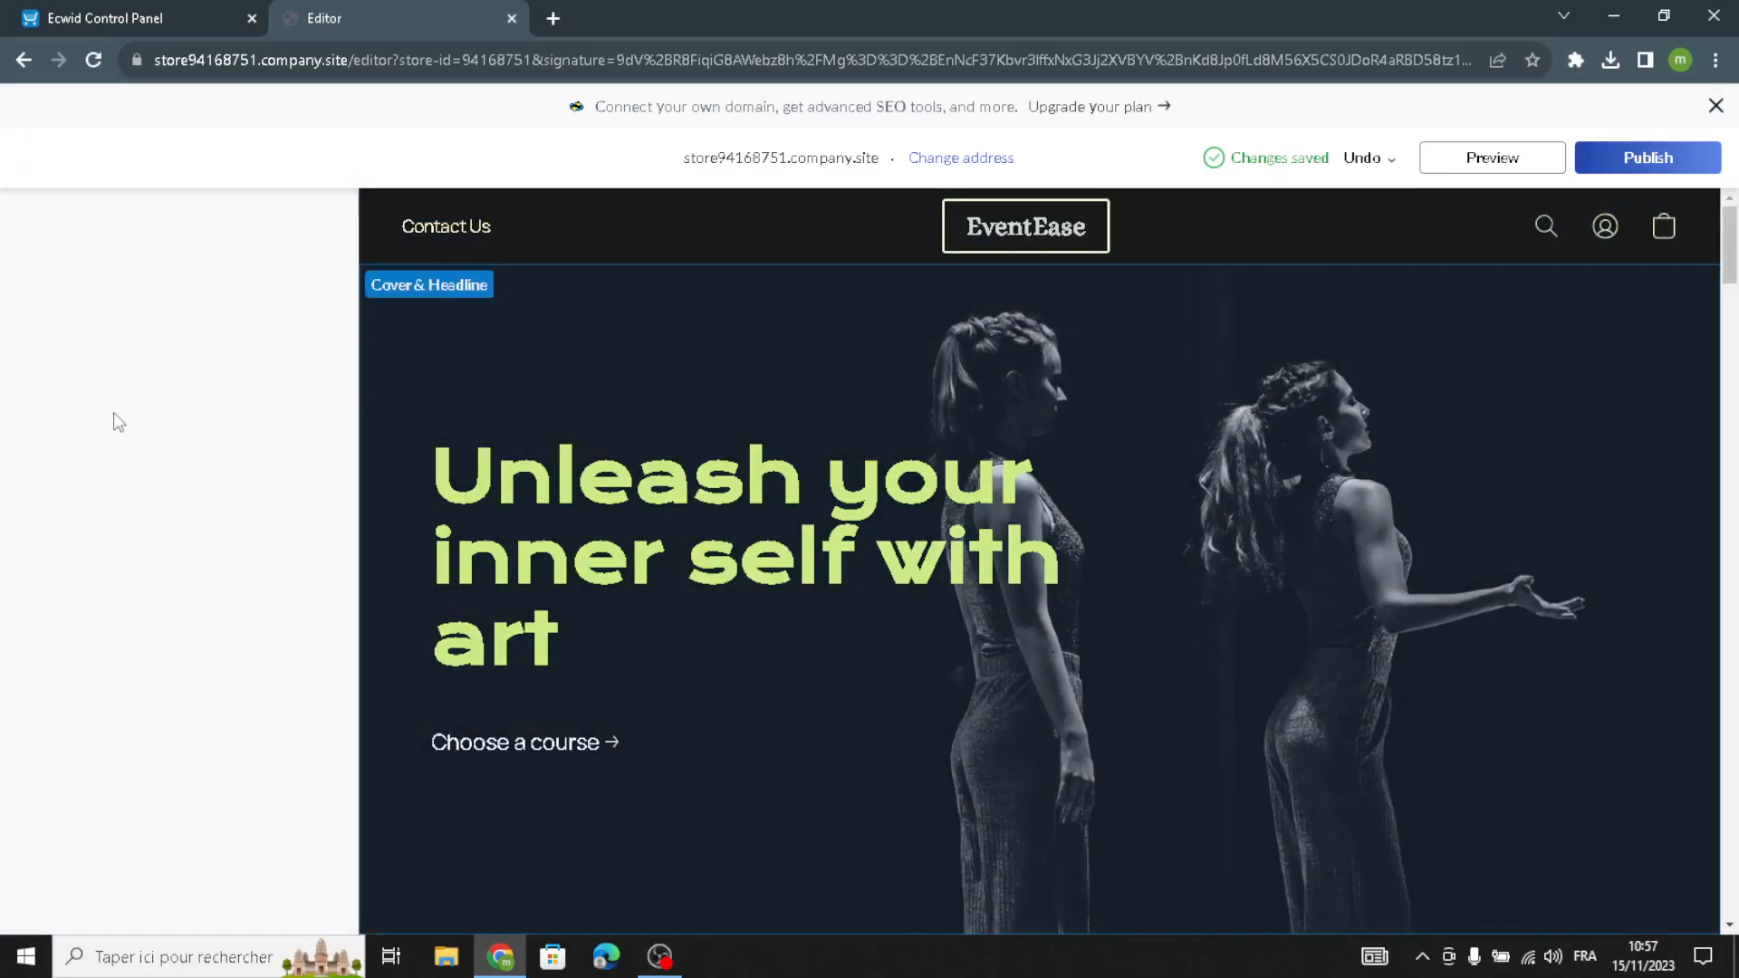
click(115, 417)
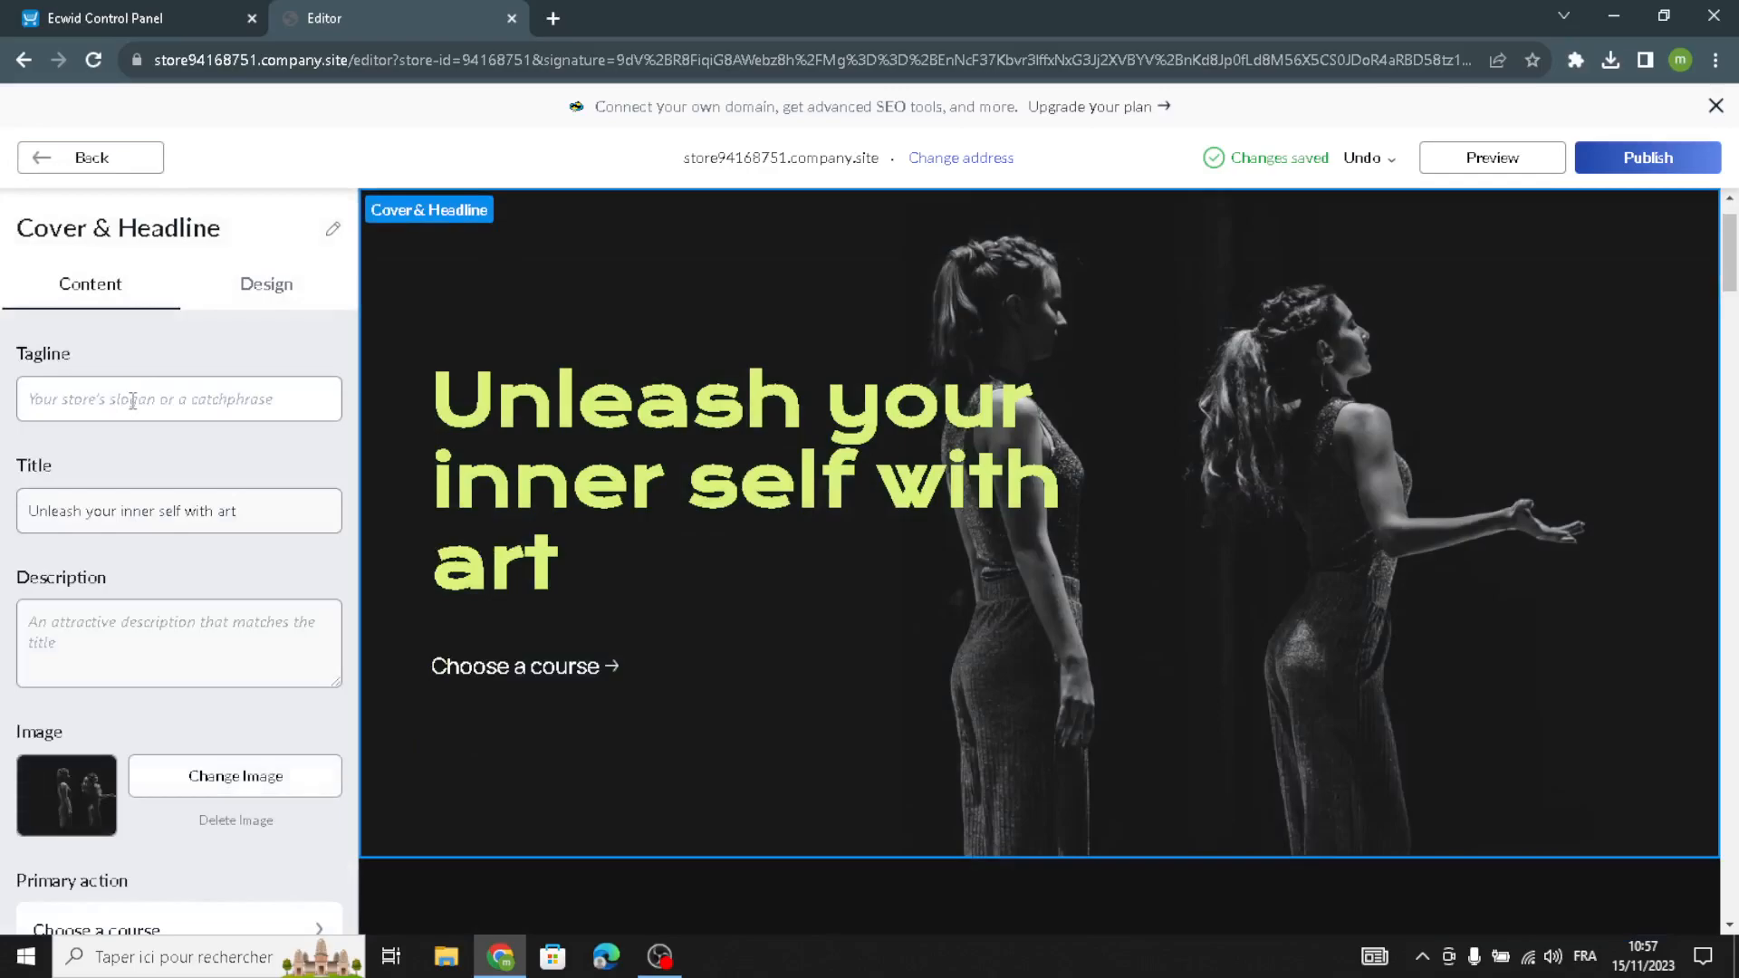
click(205, 404)
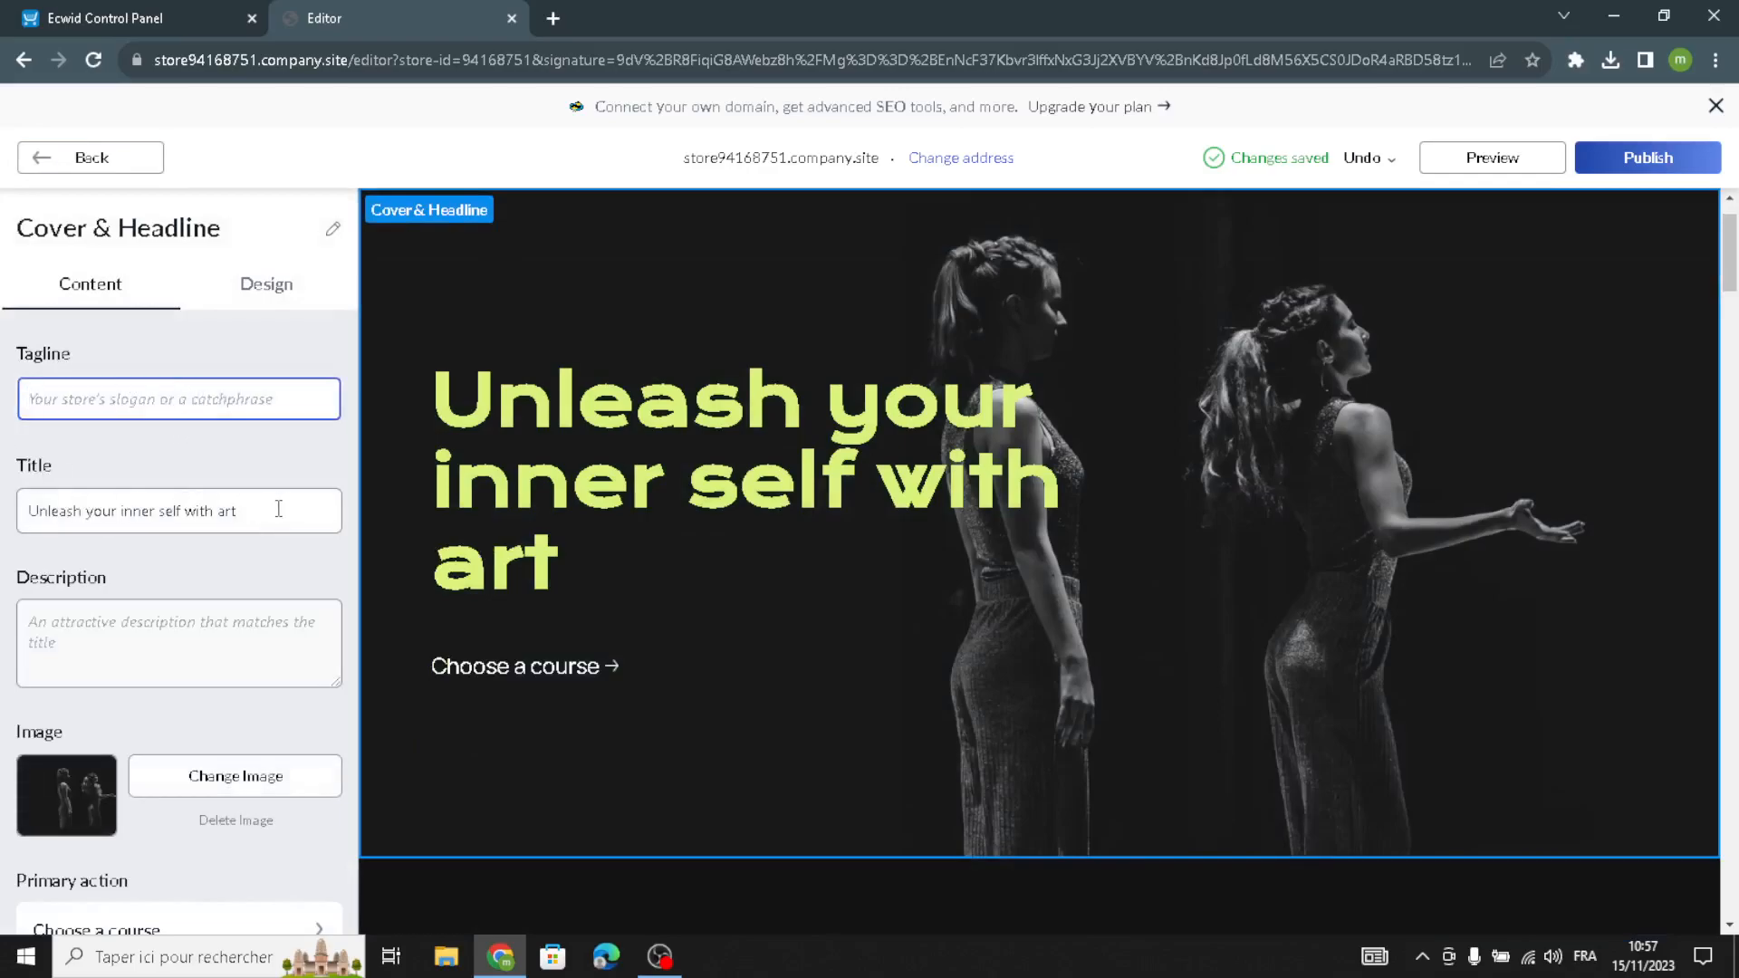
drag(278, 509, 5, 500)
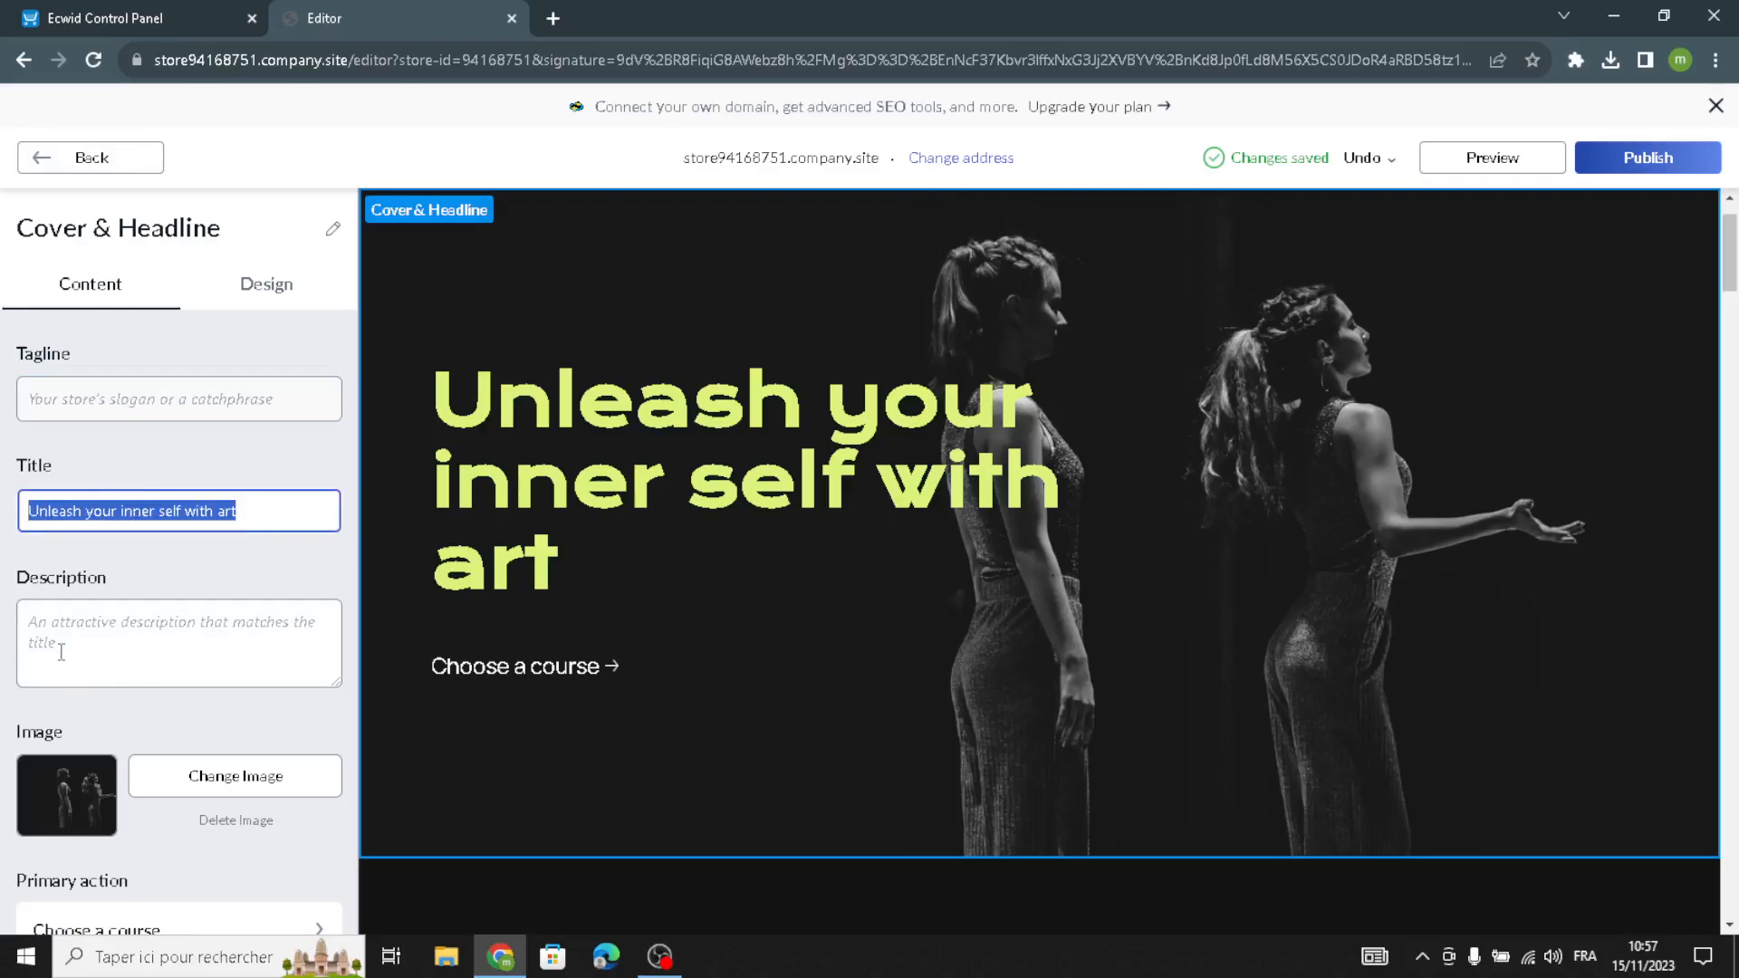
key(BackSpace)
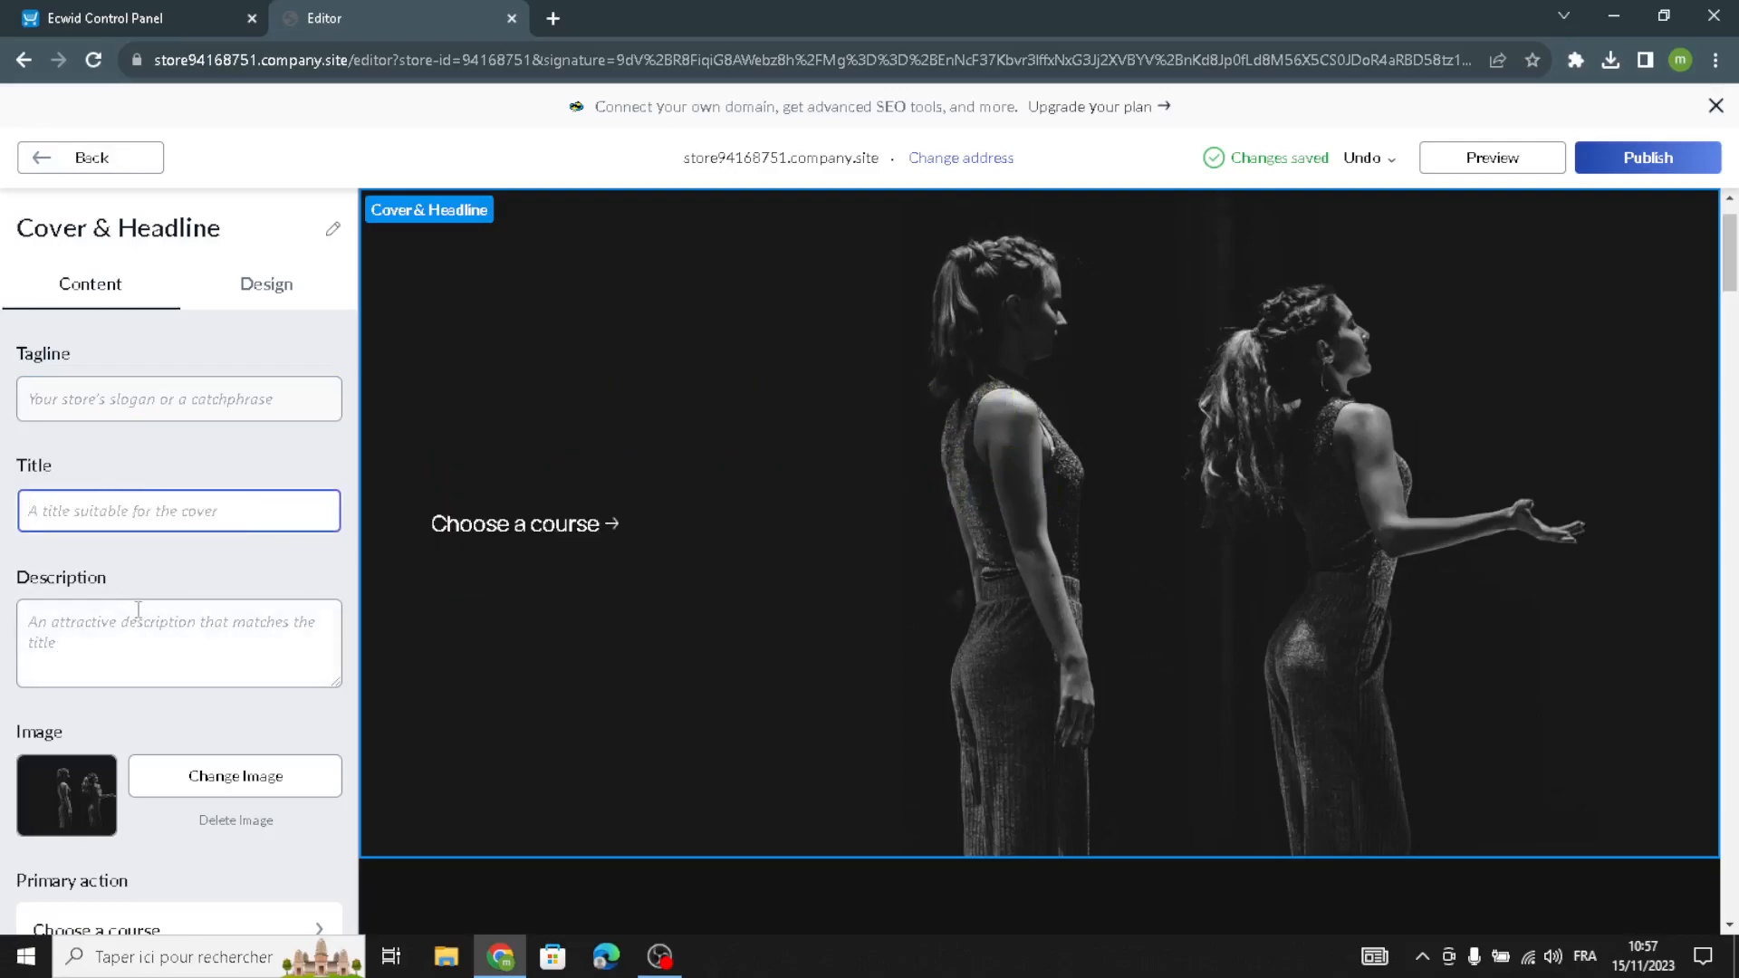
Write the cover description "Welcome to our site for special occasion and event planning.".
click(47, 625)
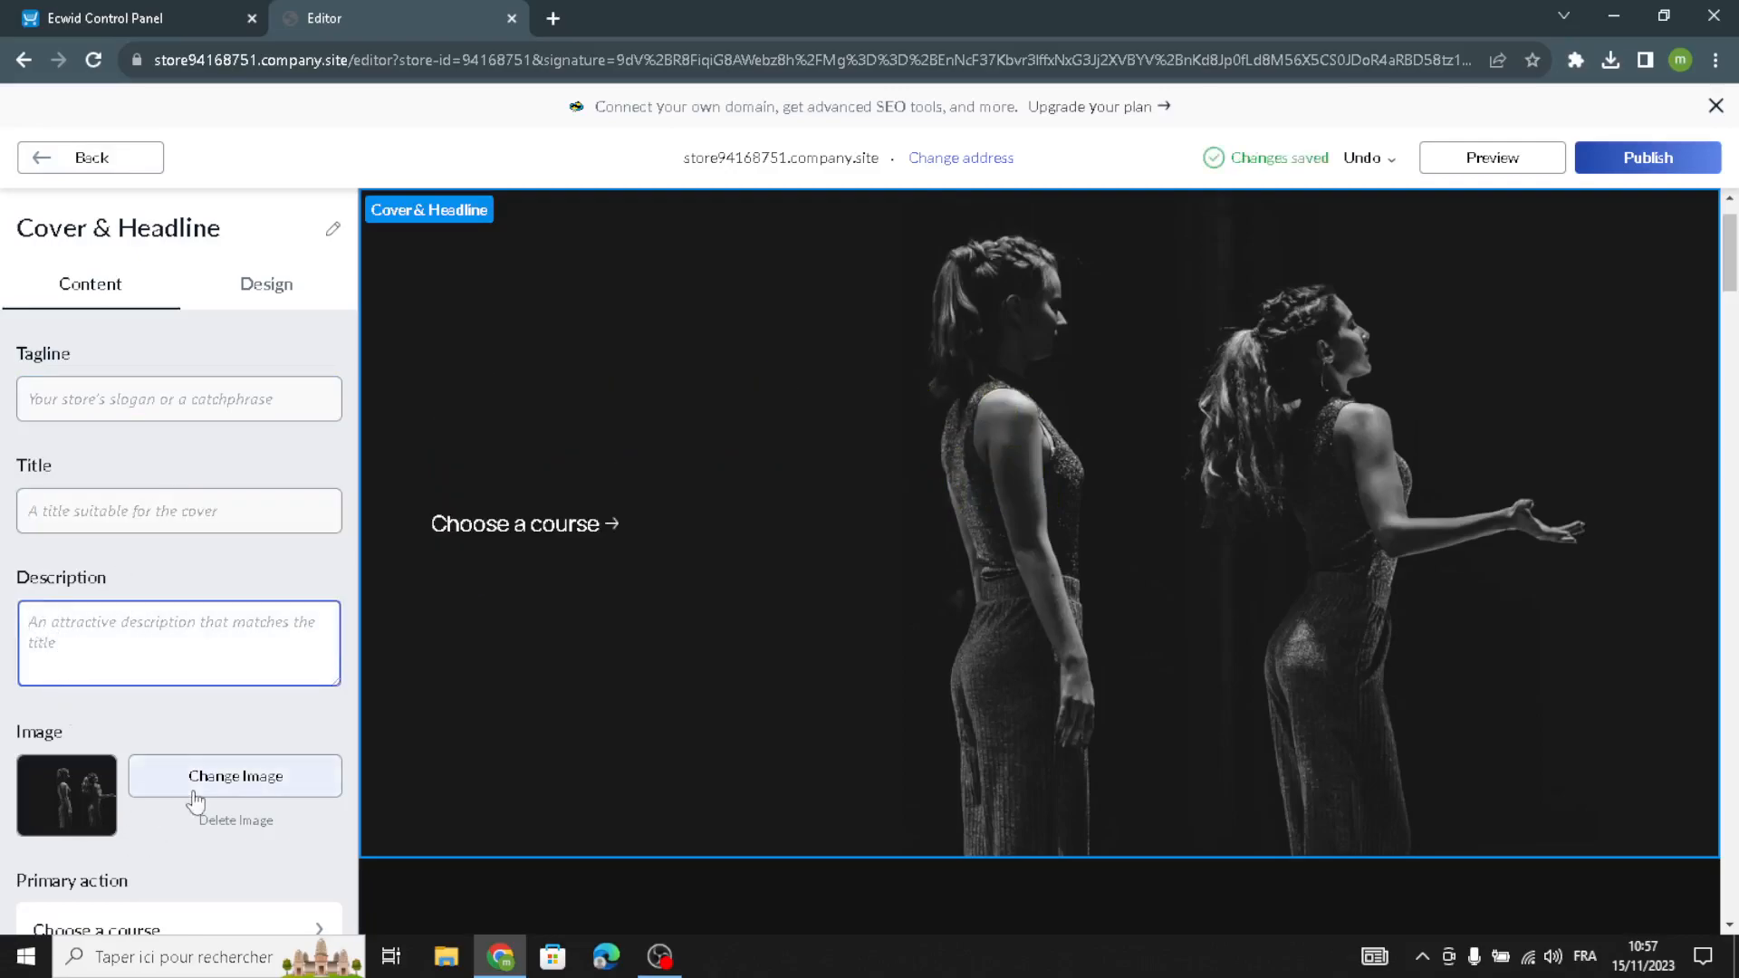
text(Welcome)
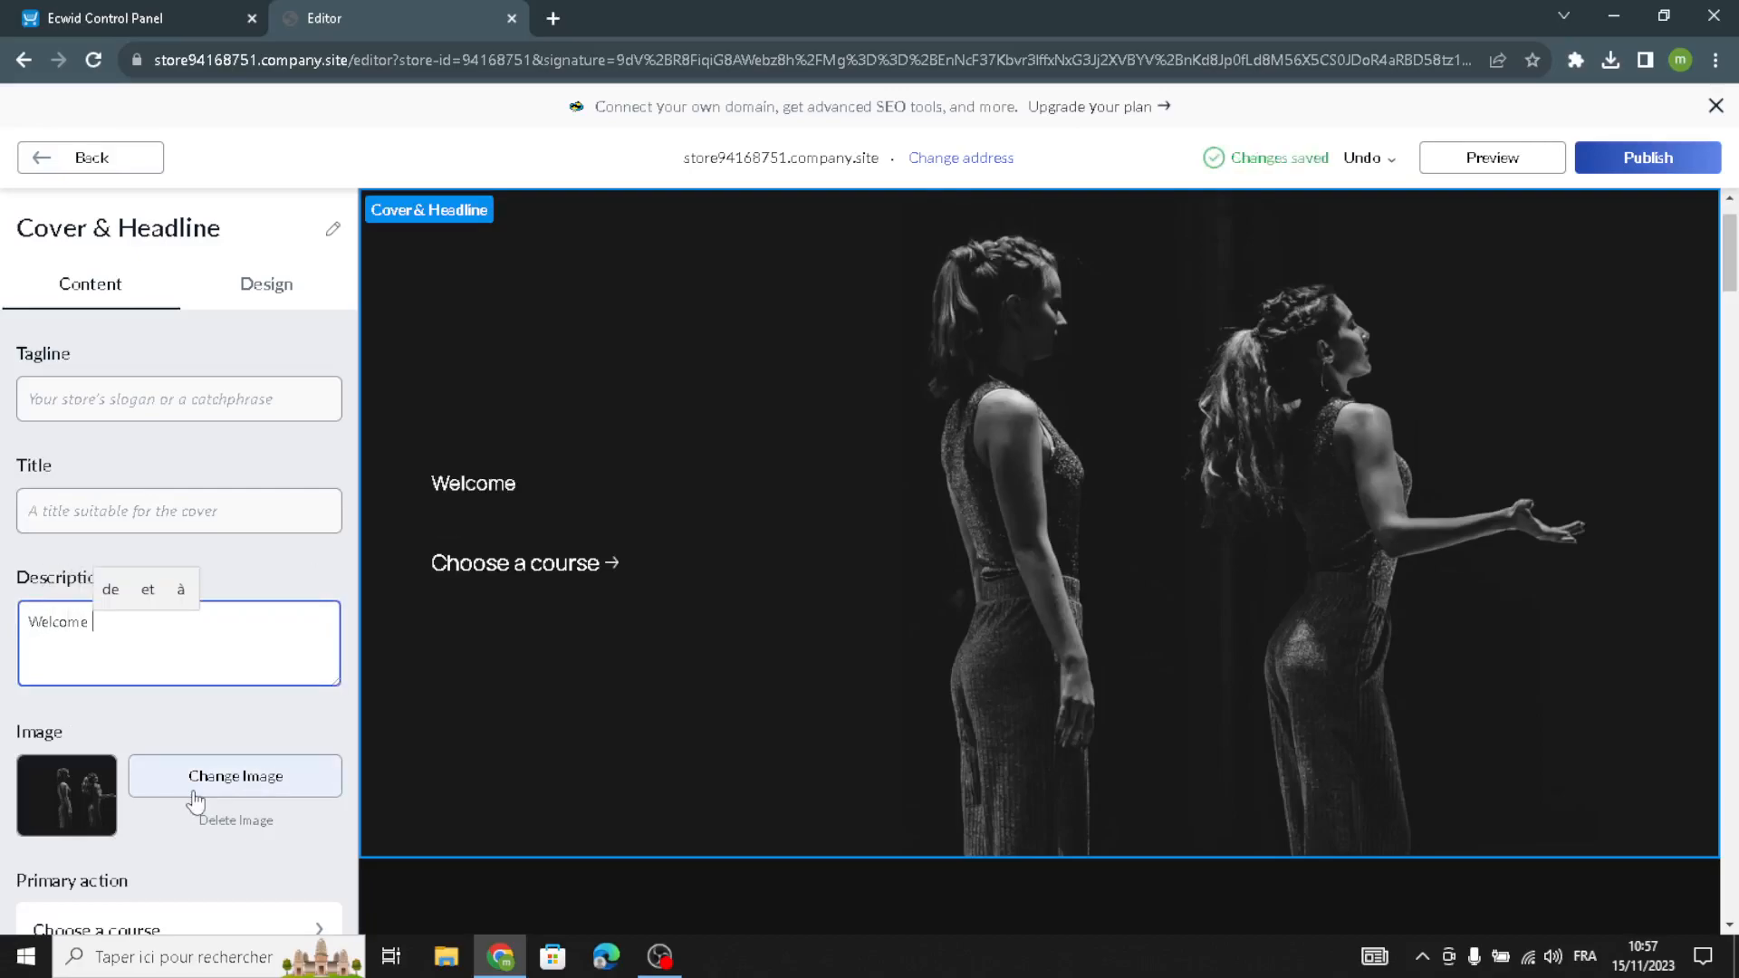
text(to oue)
key(BackSpace)
text(r site for)
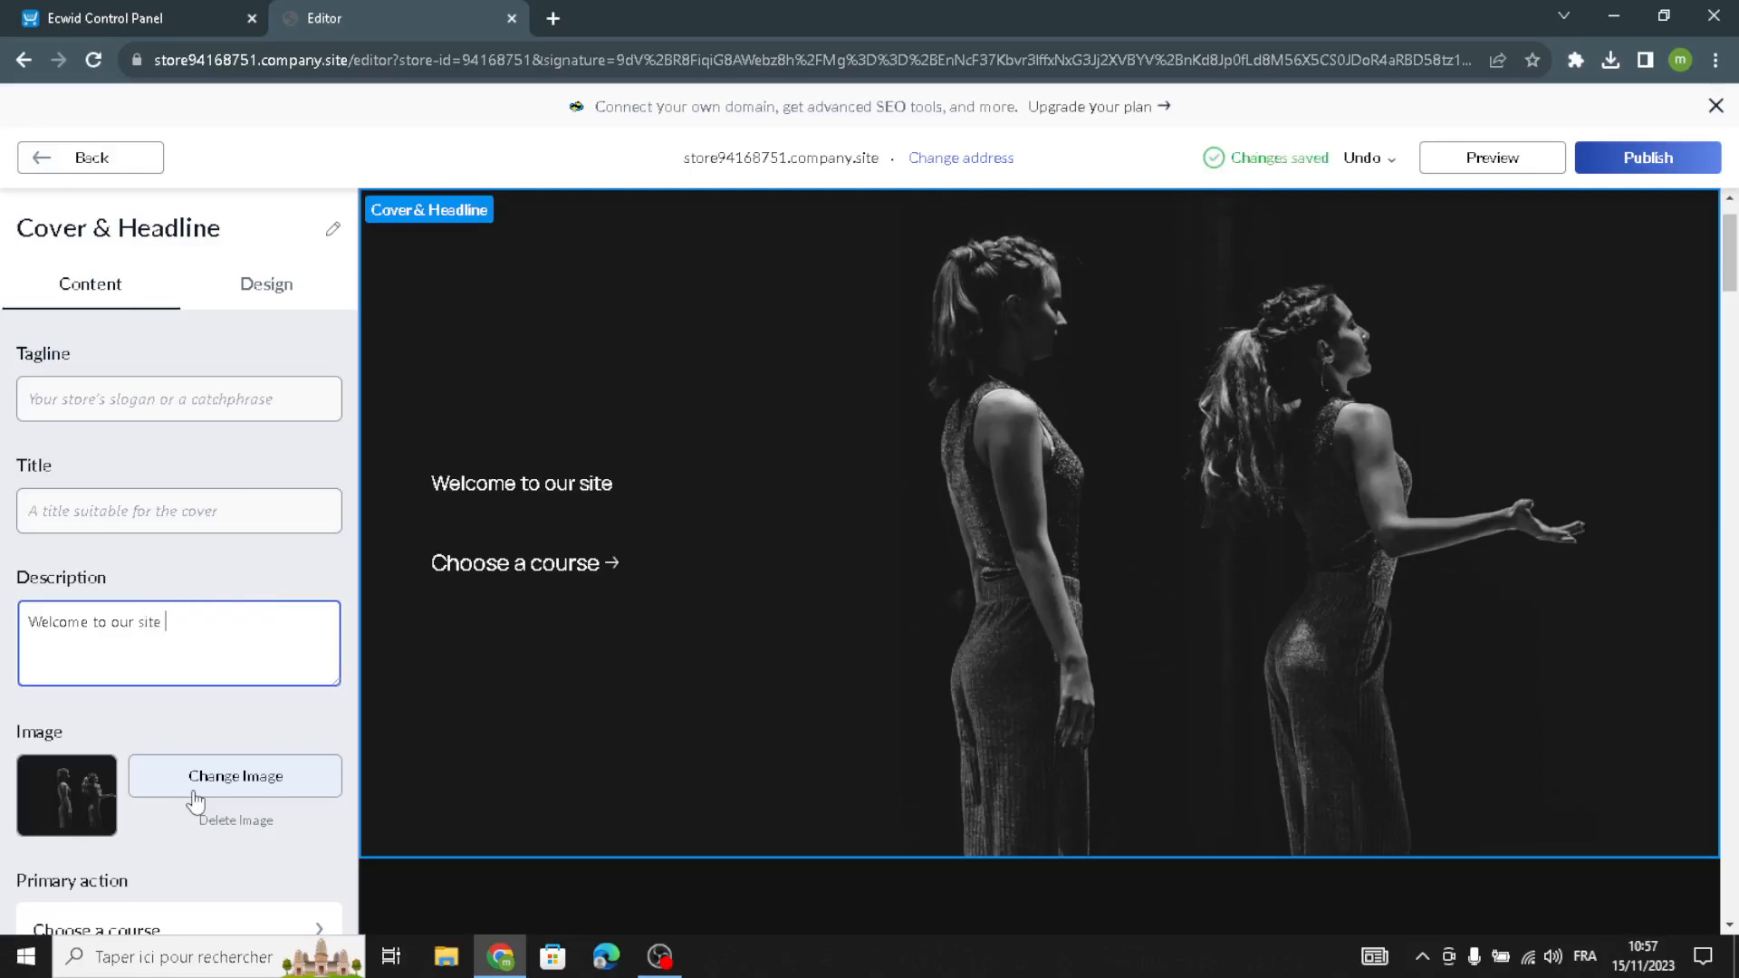
text(speci)
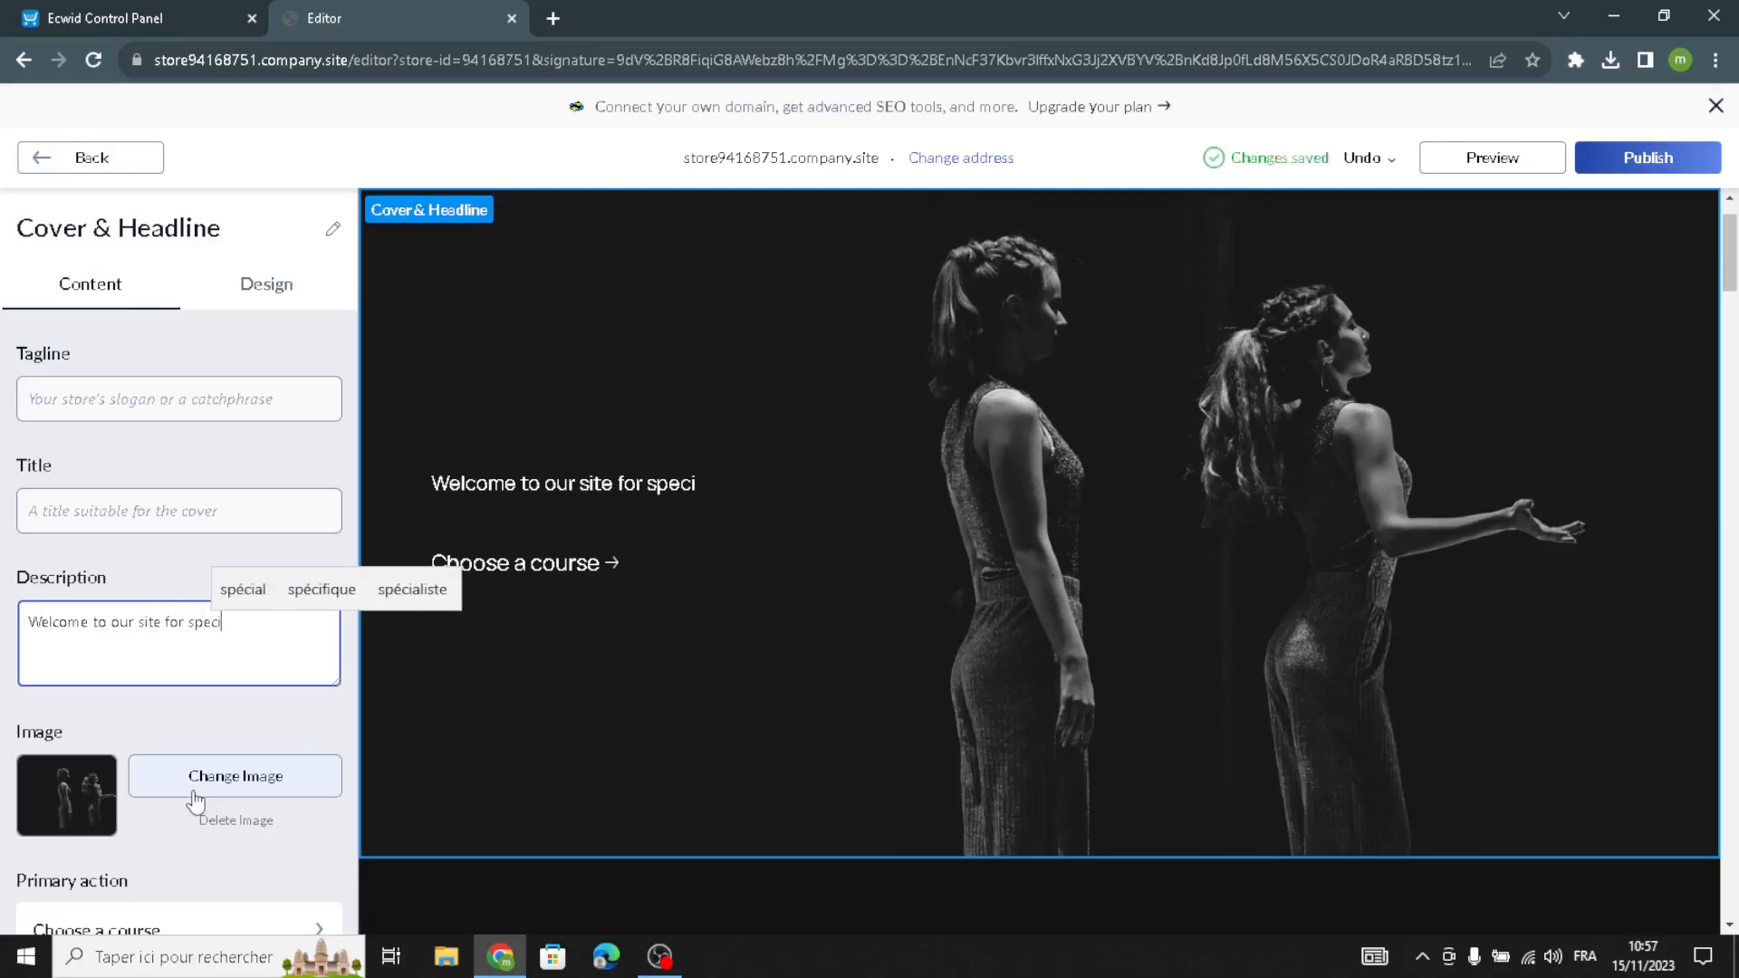
text(al occasu)
key(BackSpace)
text(ion and z)
key(BackSpace)
text(event )
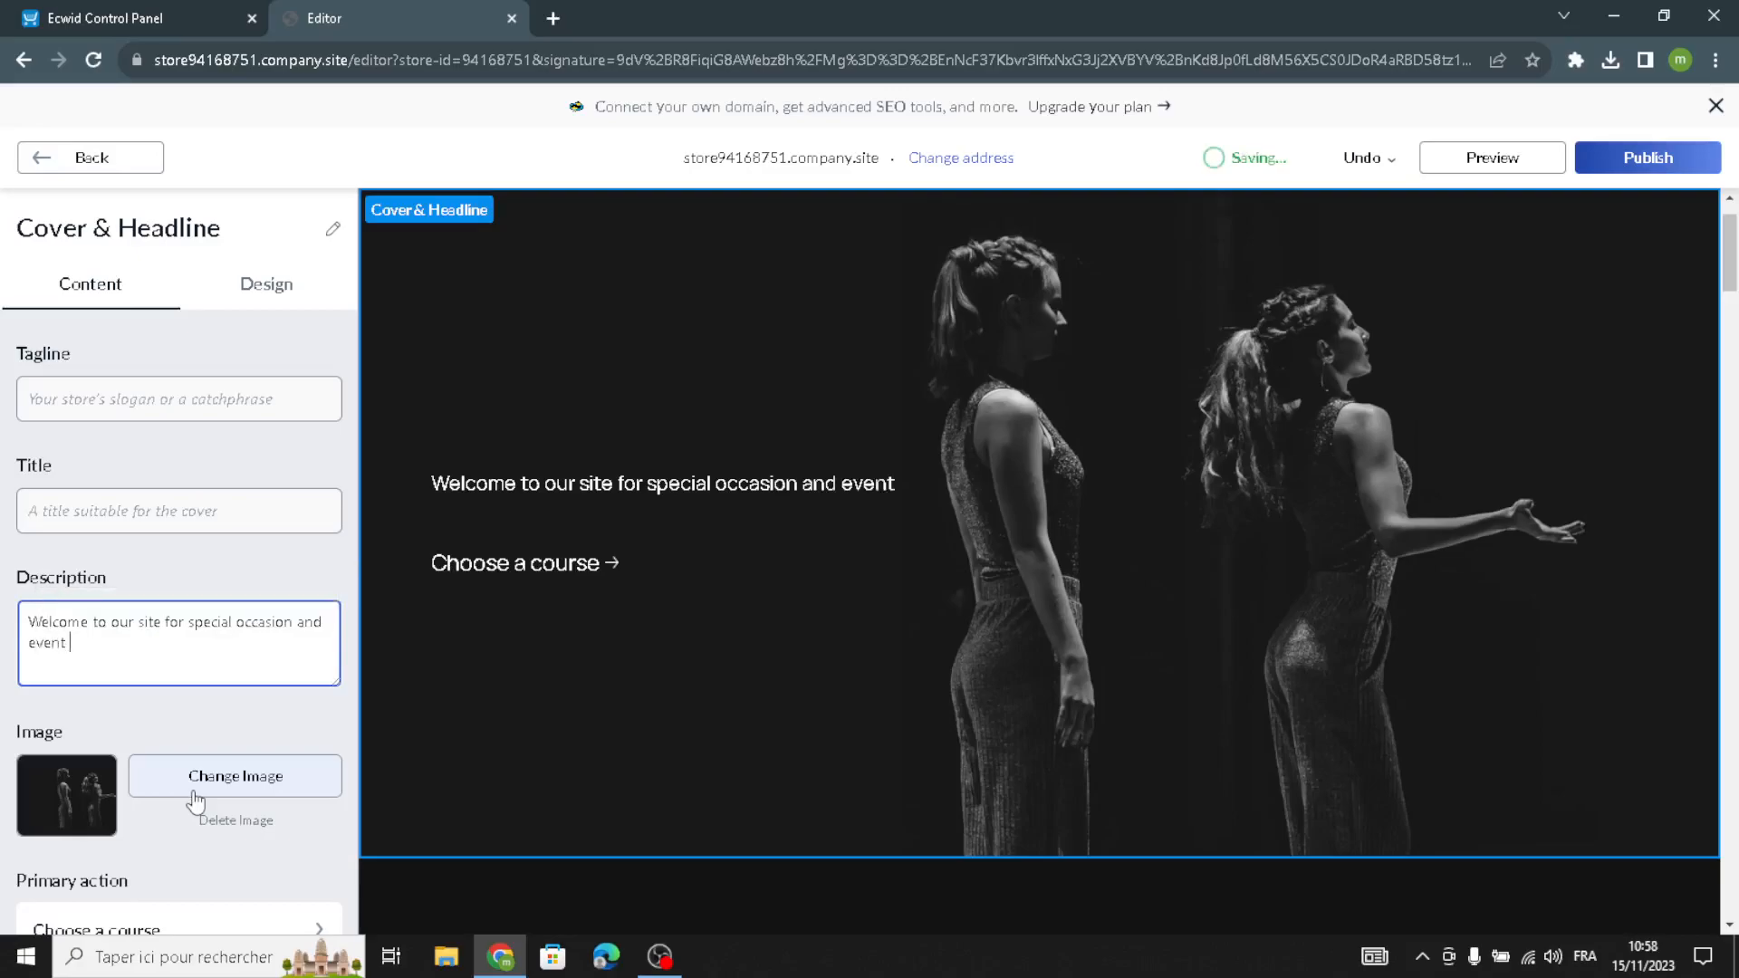
text(planning.)
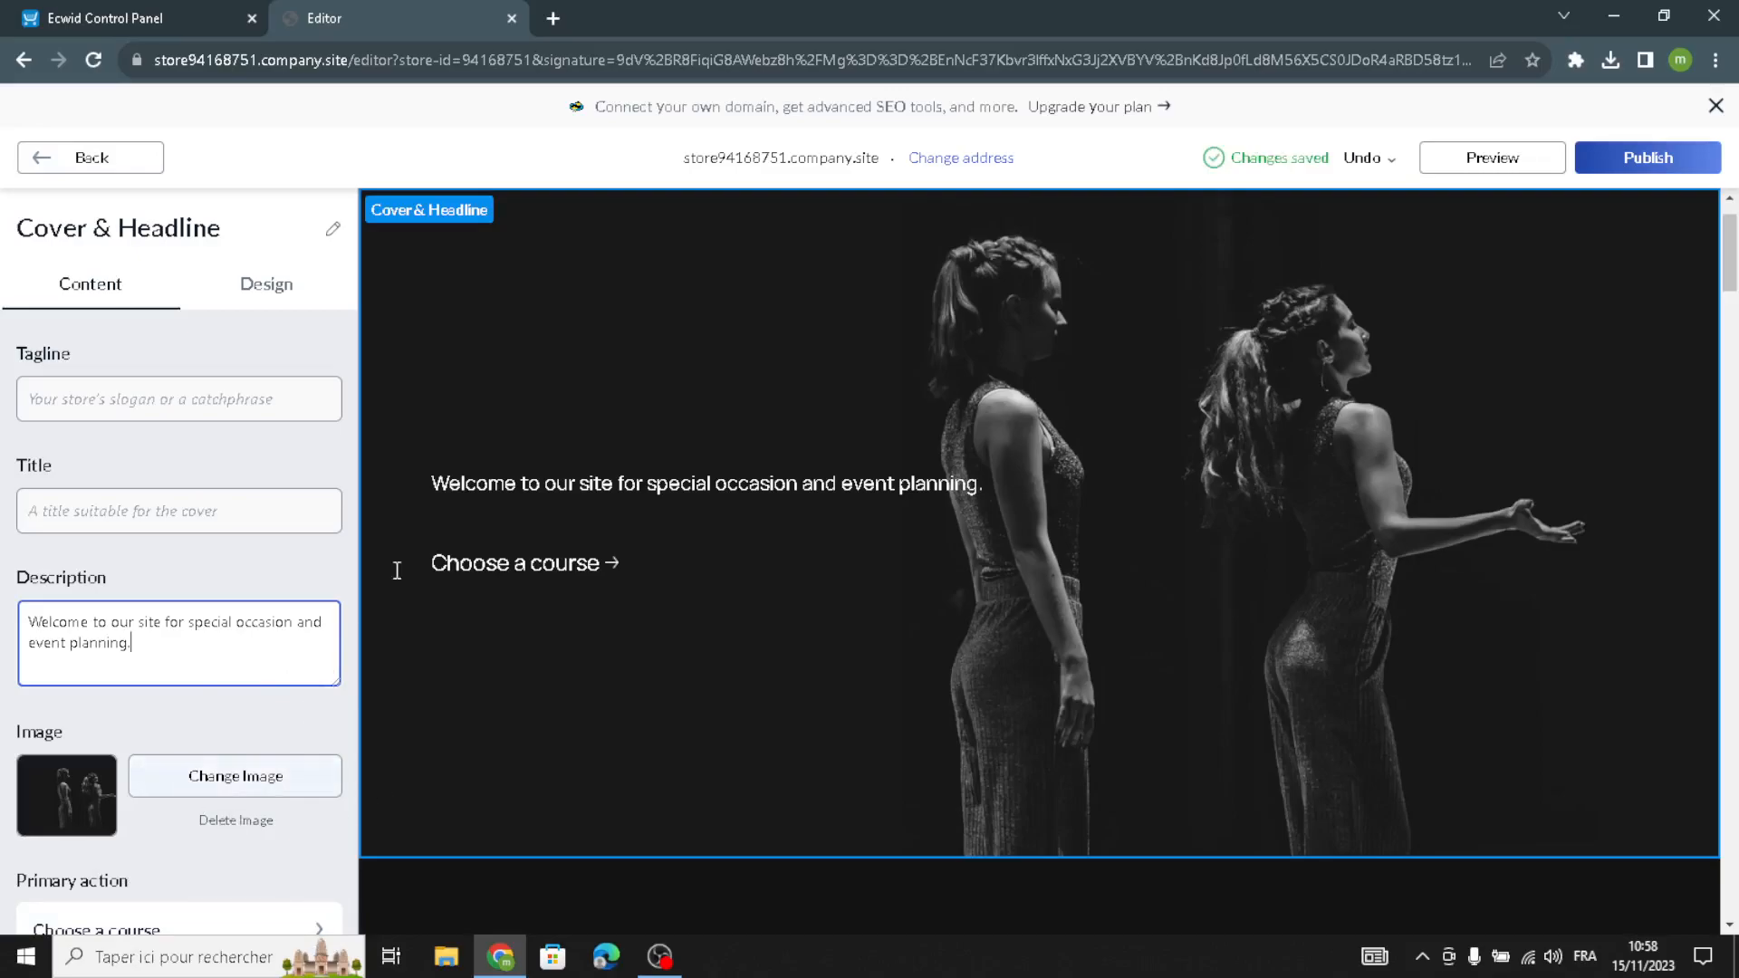
Search Google Images for "special occasion and event planning" in a new browser tab.
click(553, 19)
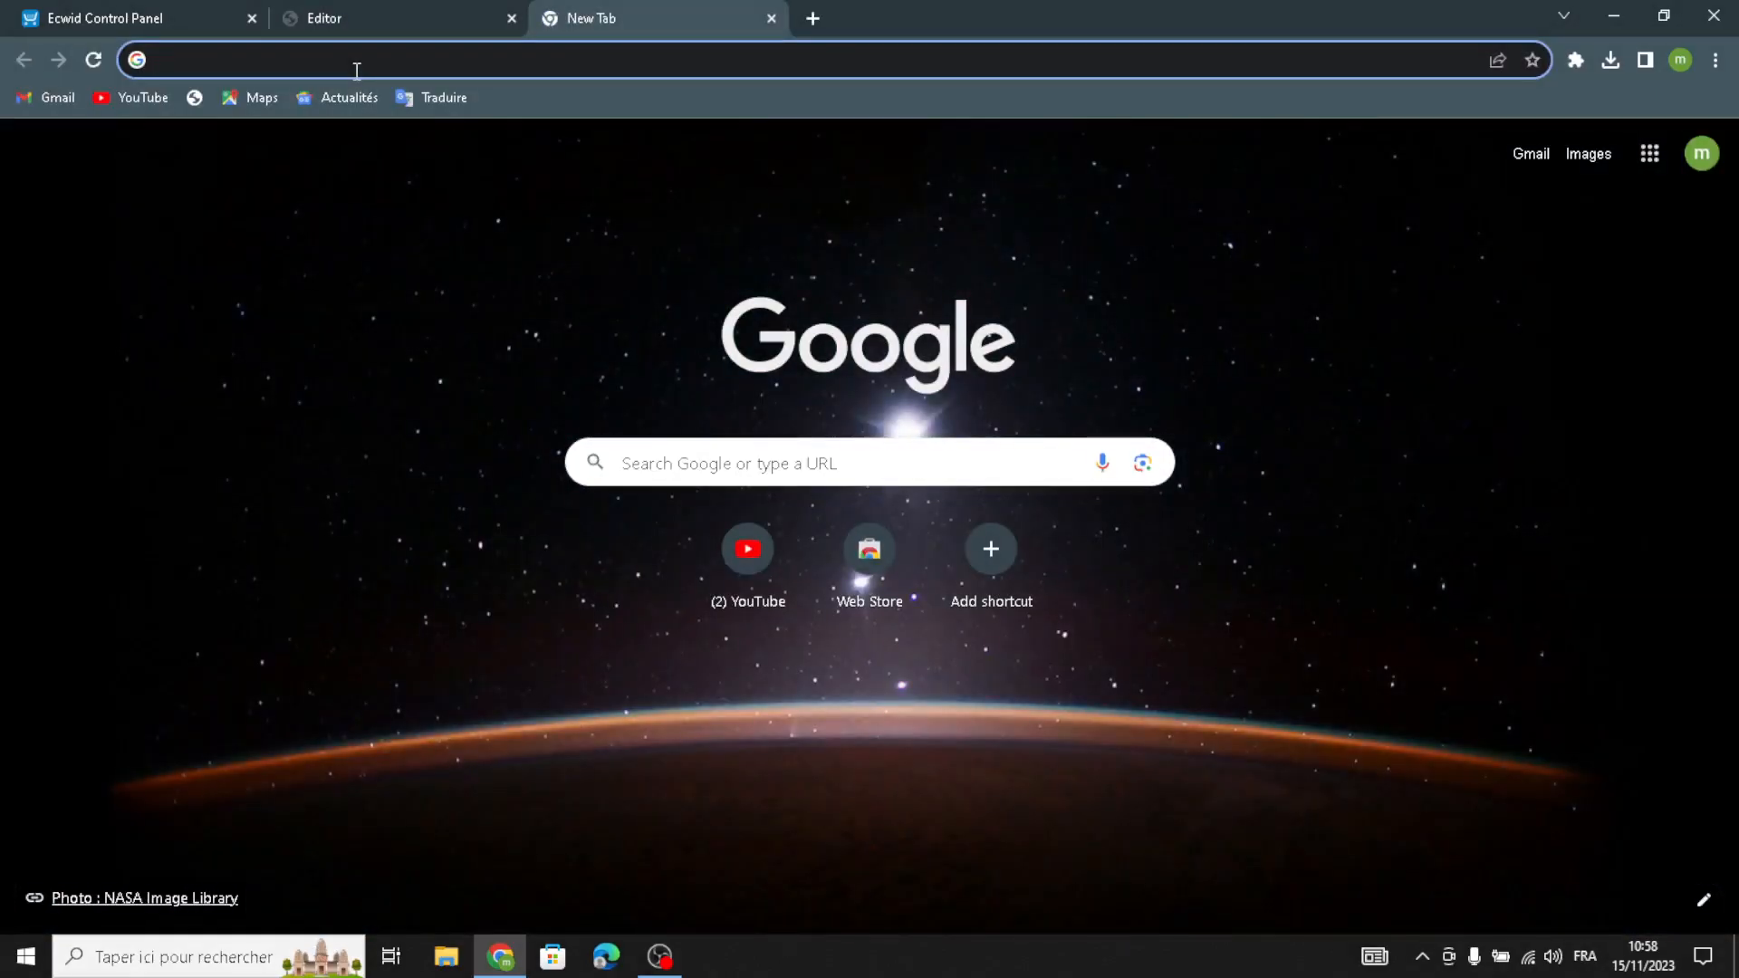
click(357, 71)
text(spec)
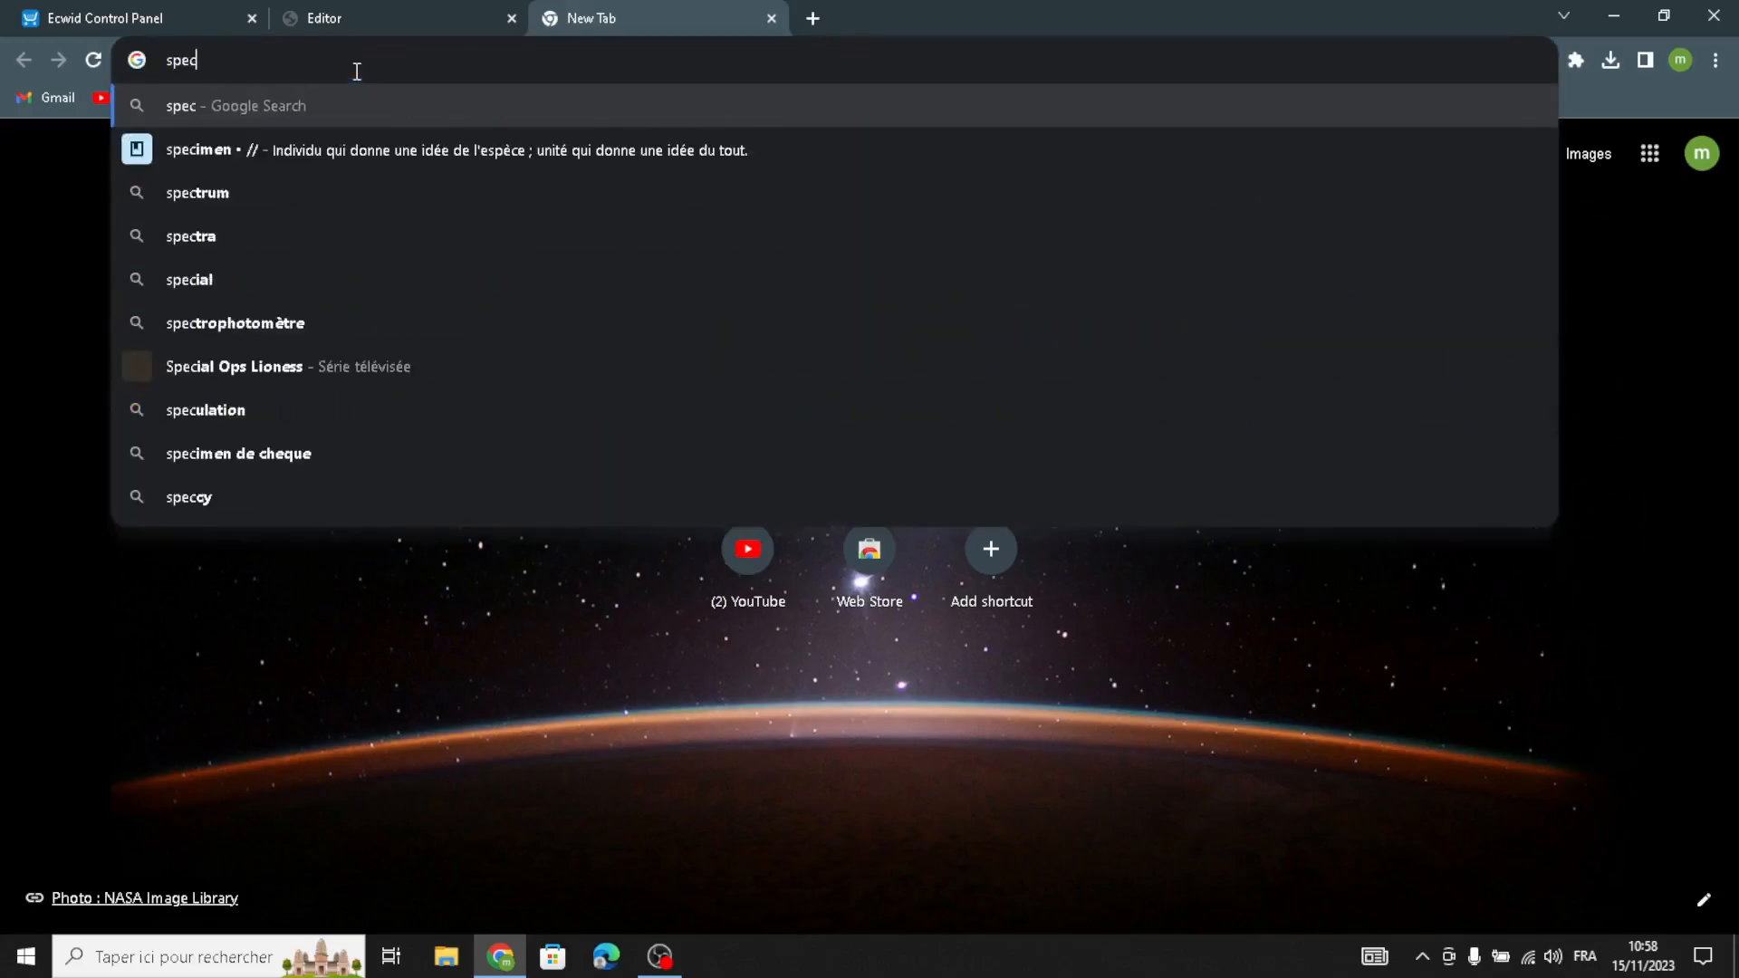
text(ial o)
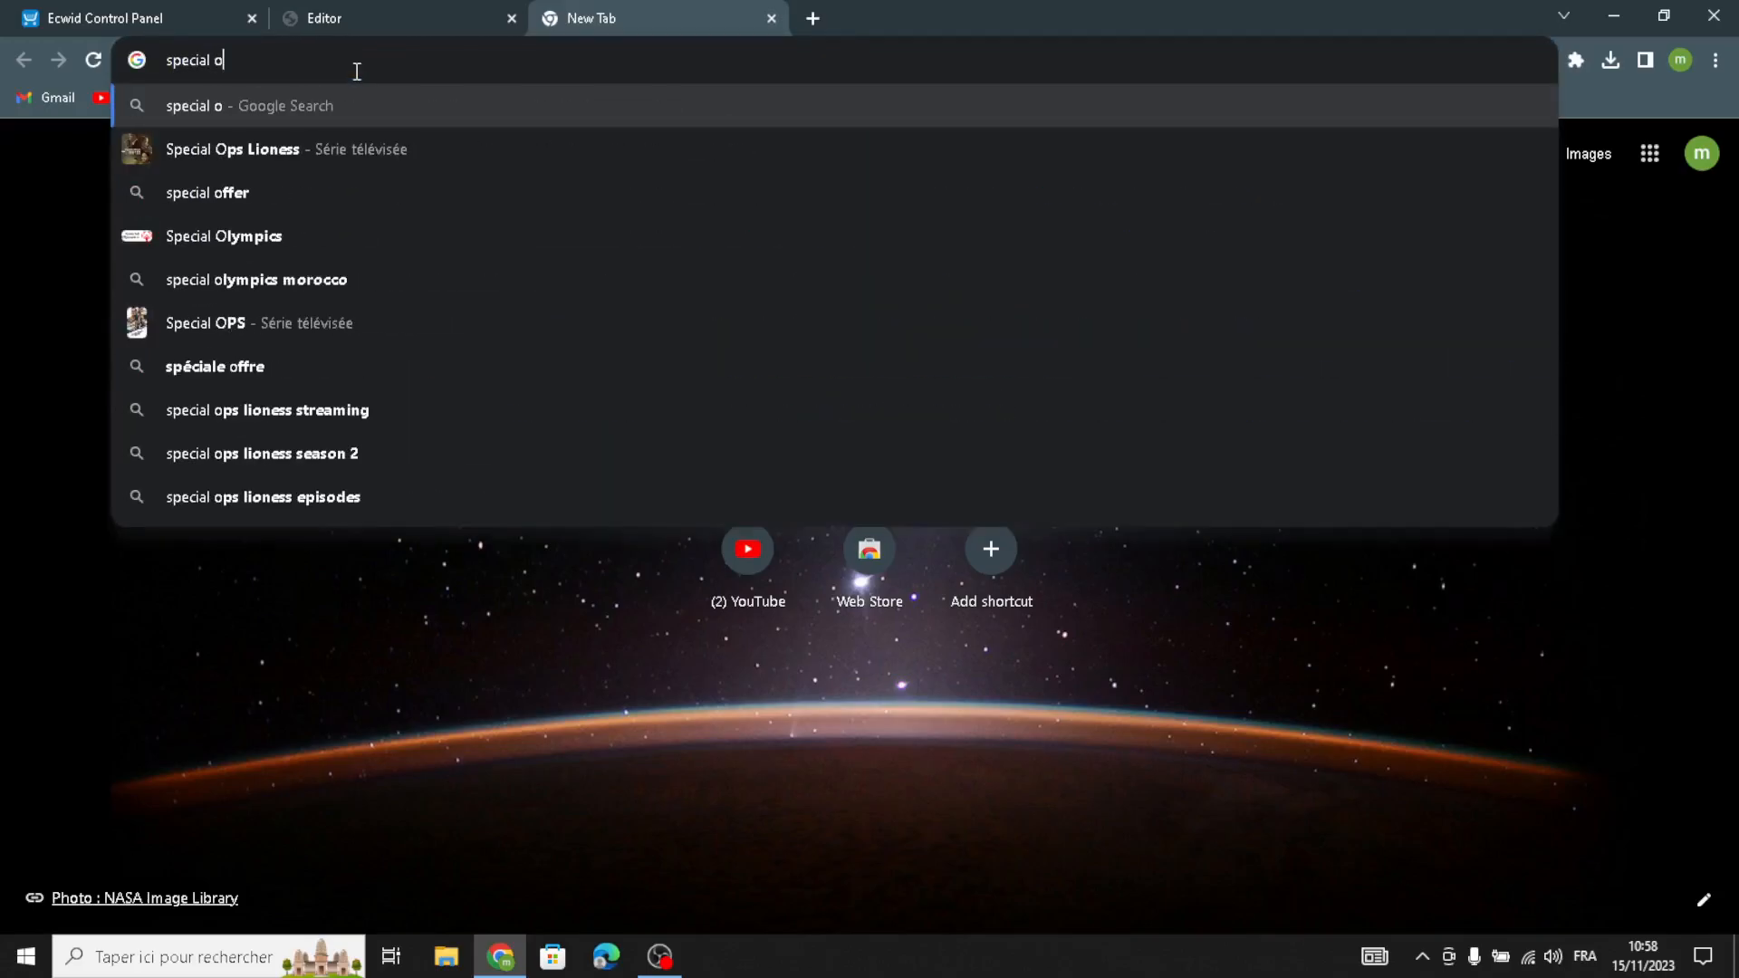
text(casion )
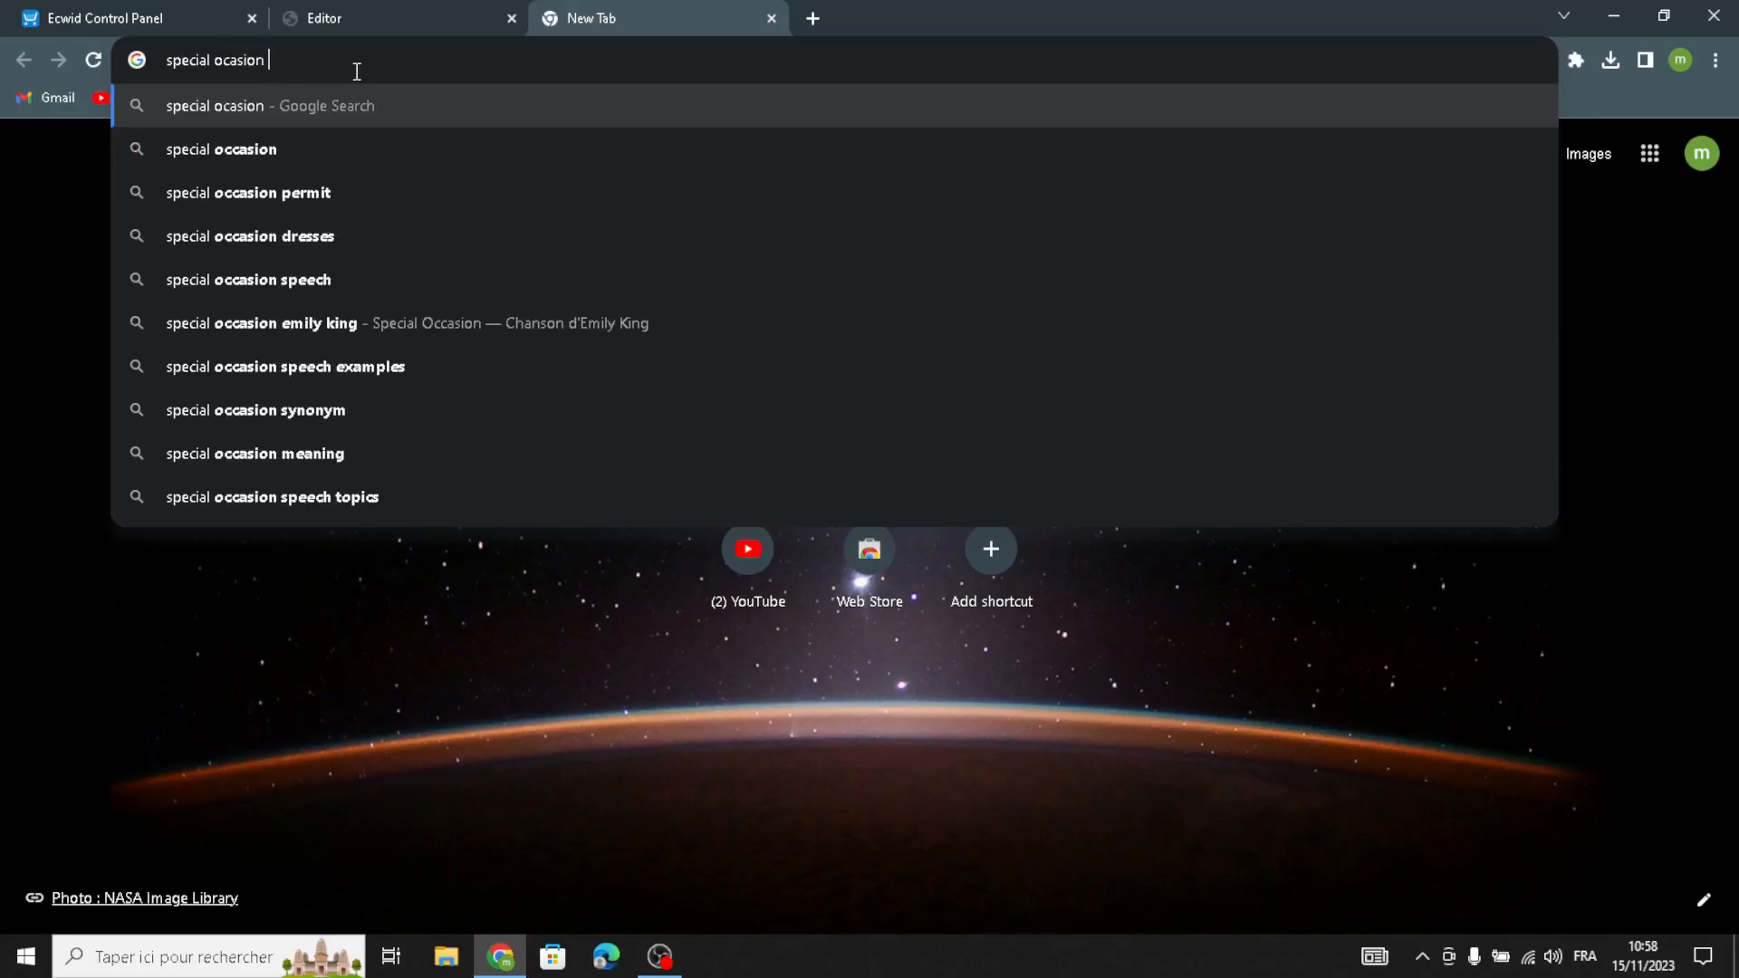
text(and event )
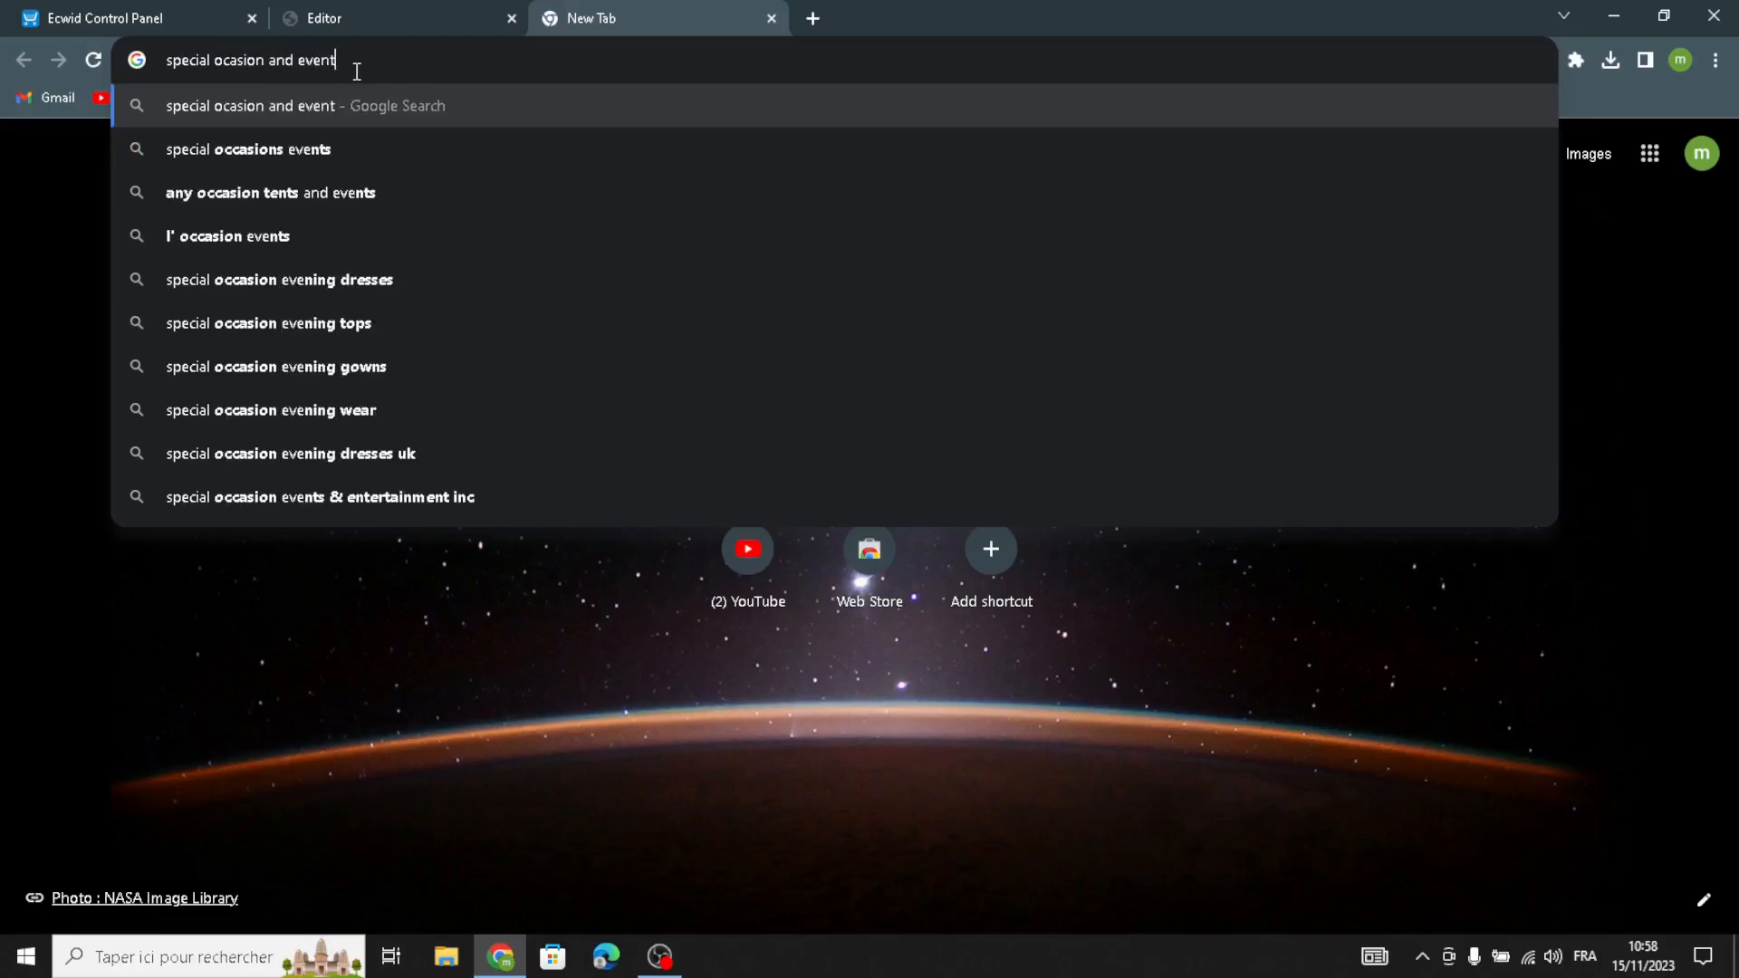
text(planning)
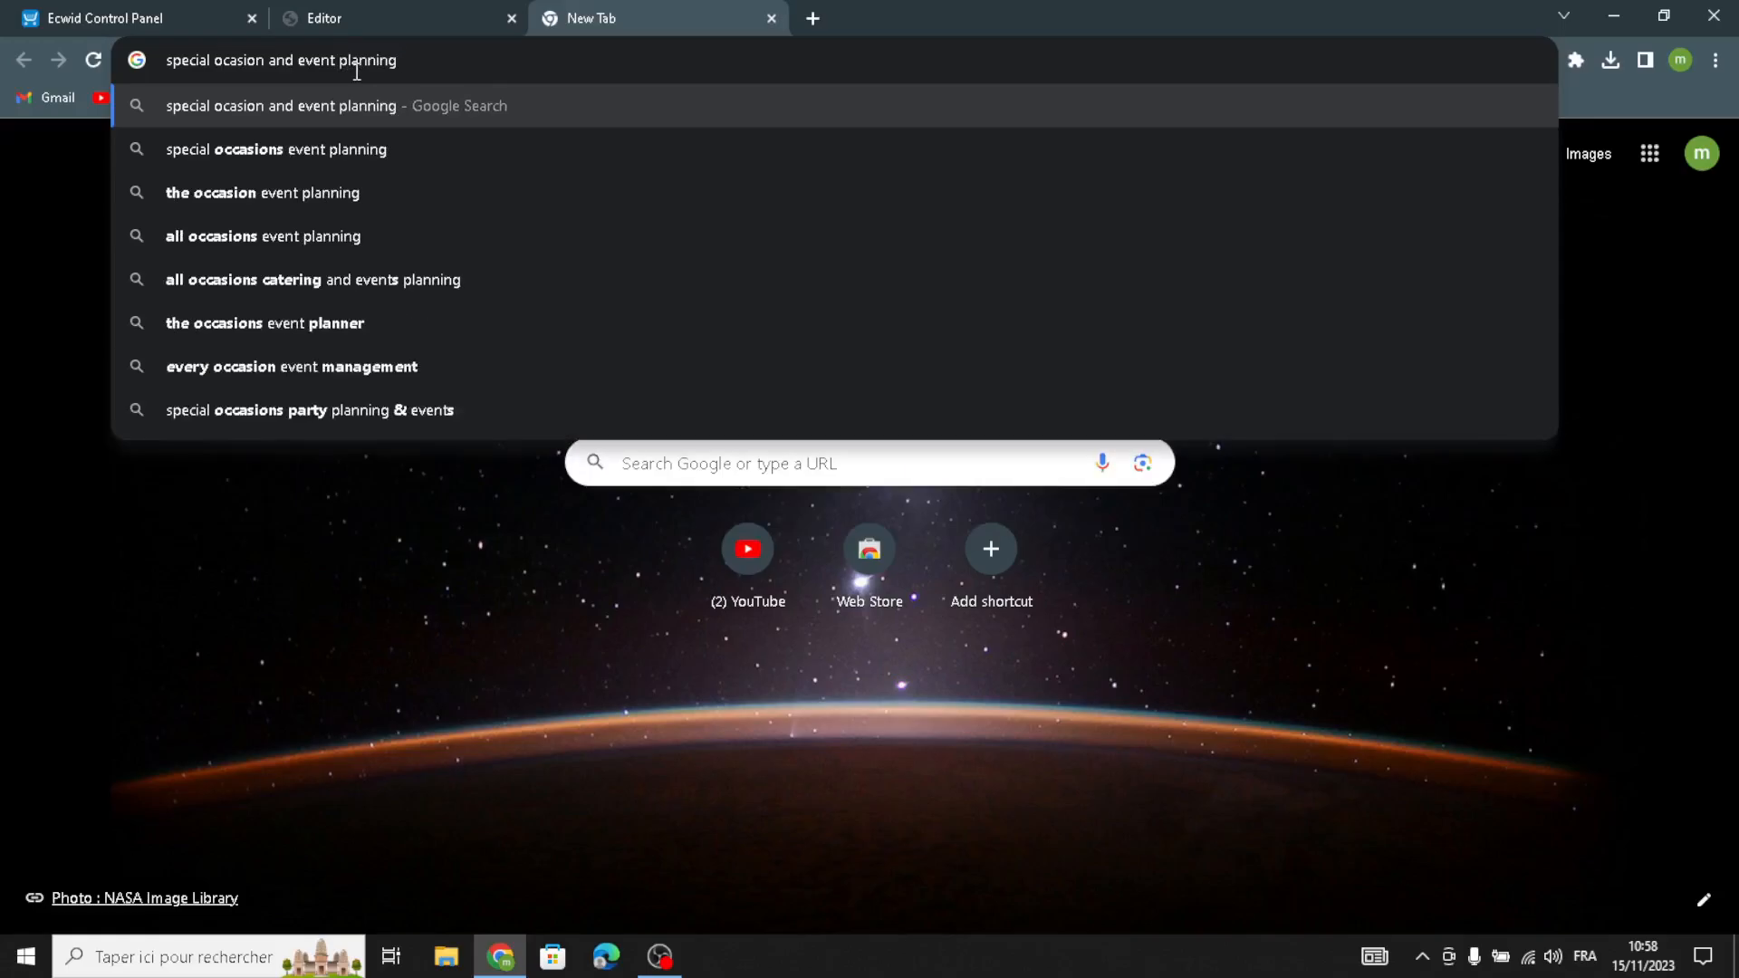
key(Return)
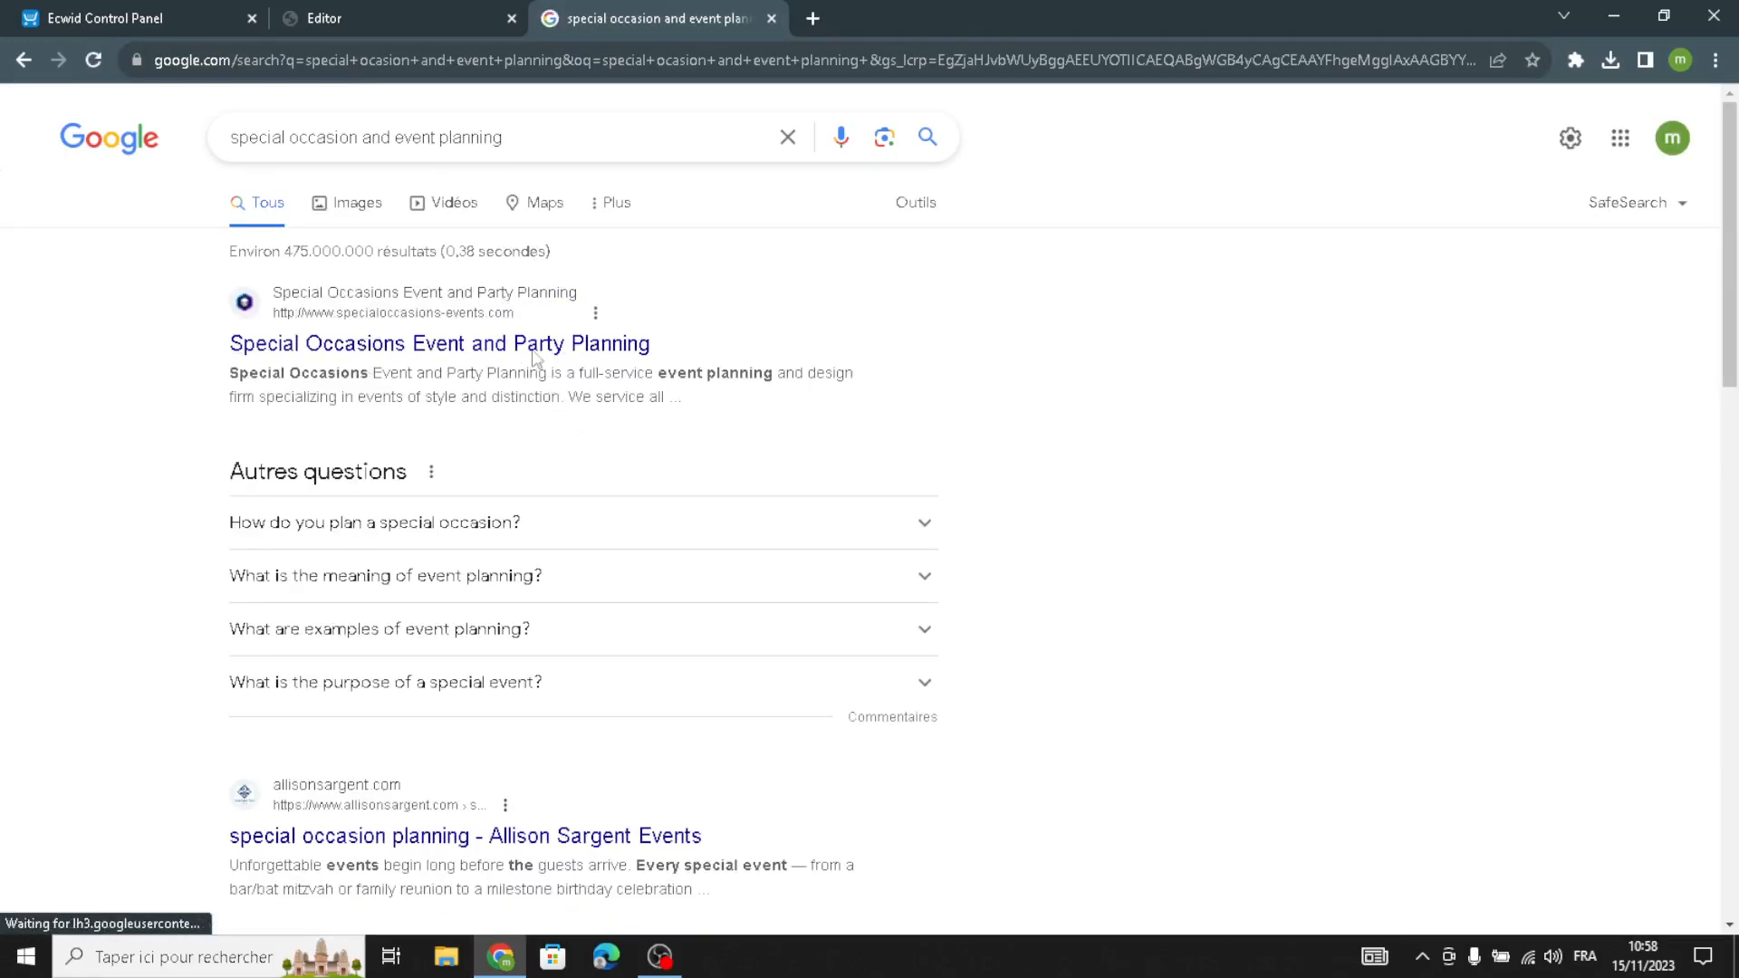
click(371, 207)
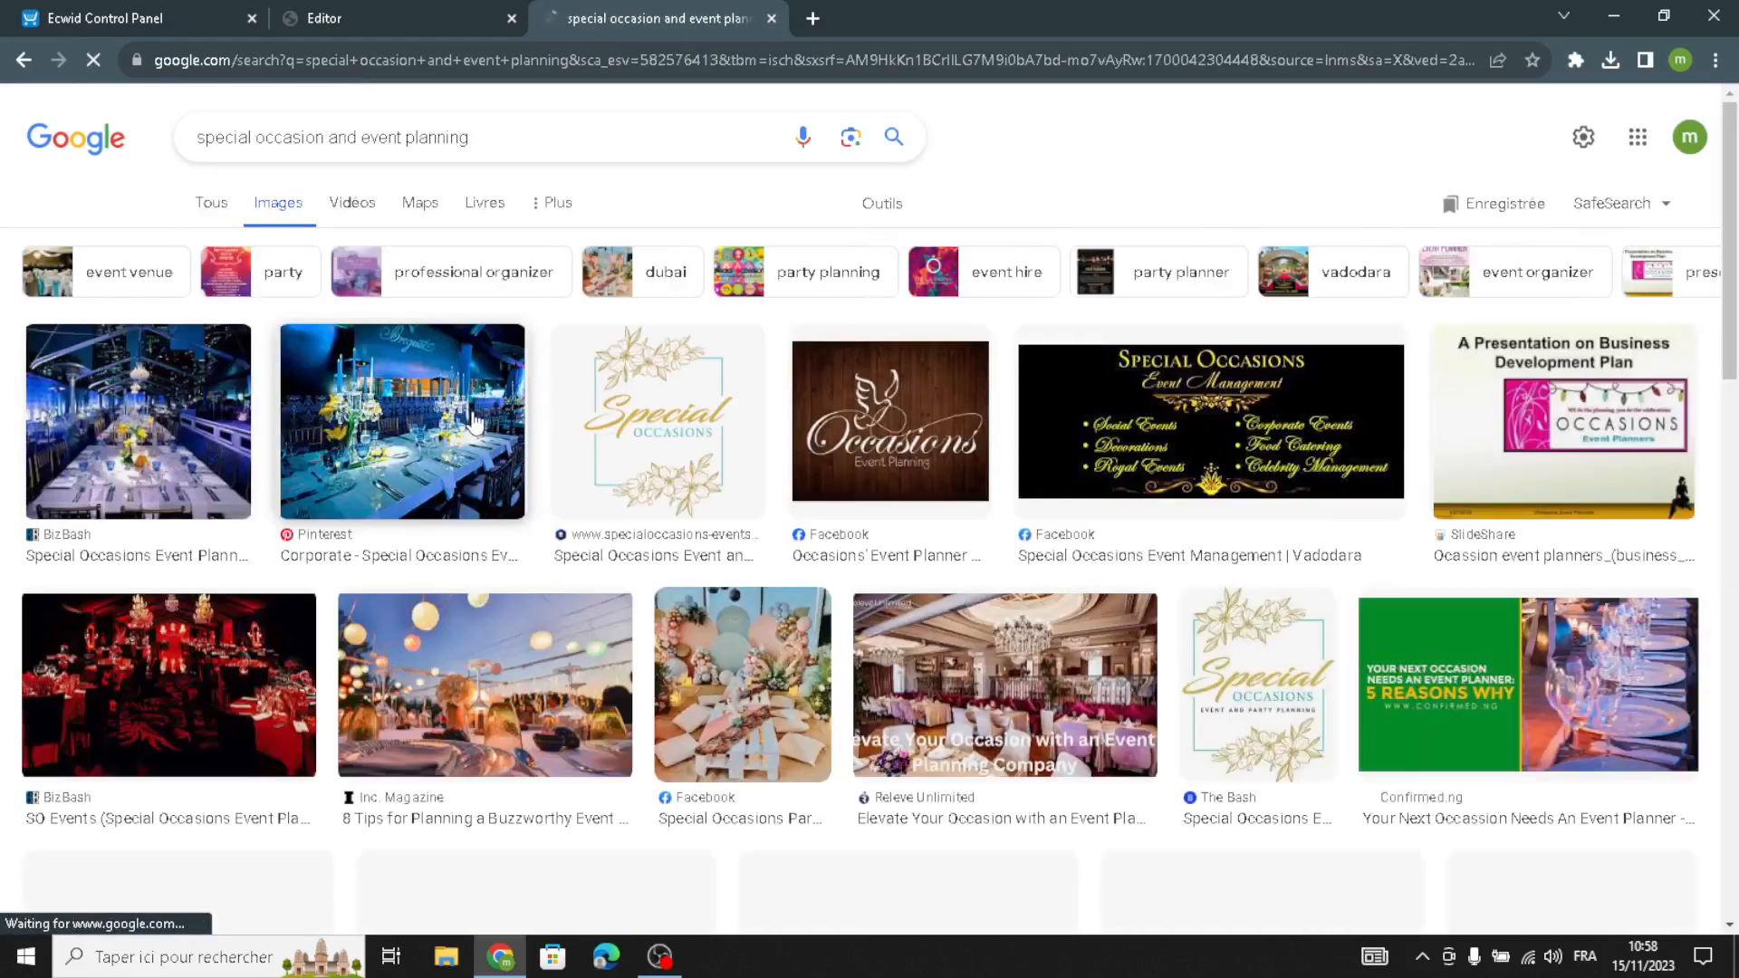
Browse the event planning image results and open the preview of Inc. Magazine's "8 Tips for Planning a Buzzworthy Event" photo.
scroll(707, 561, down, 10)
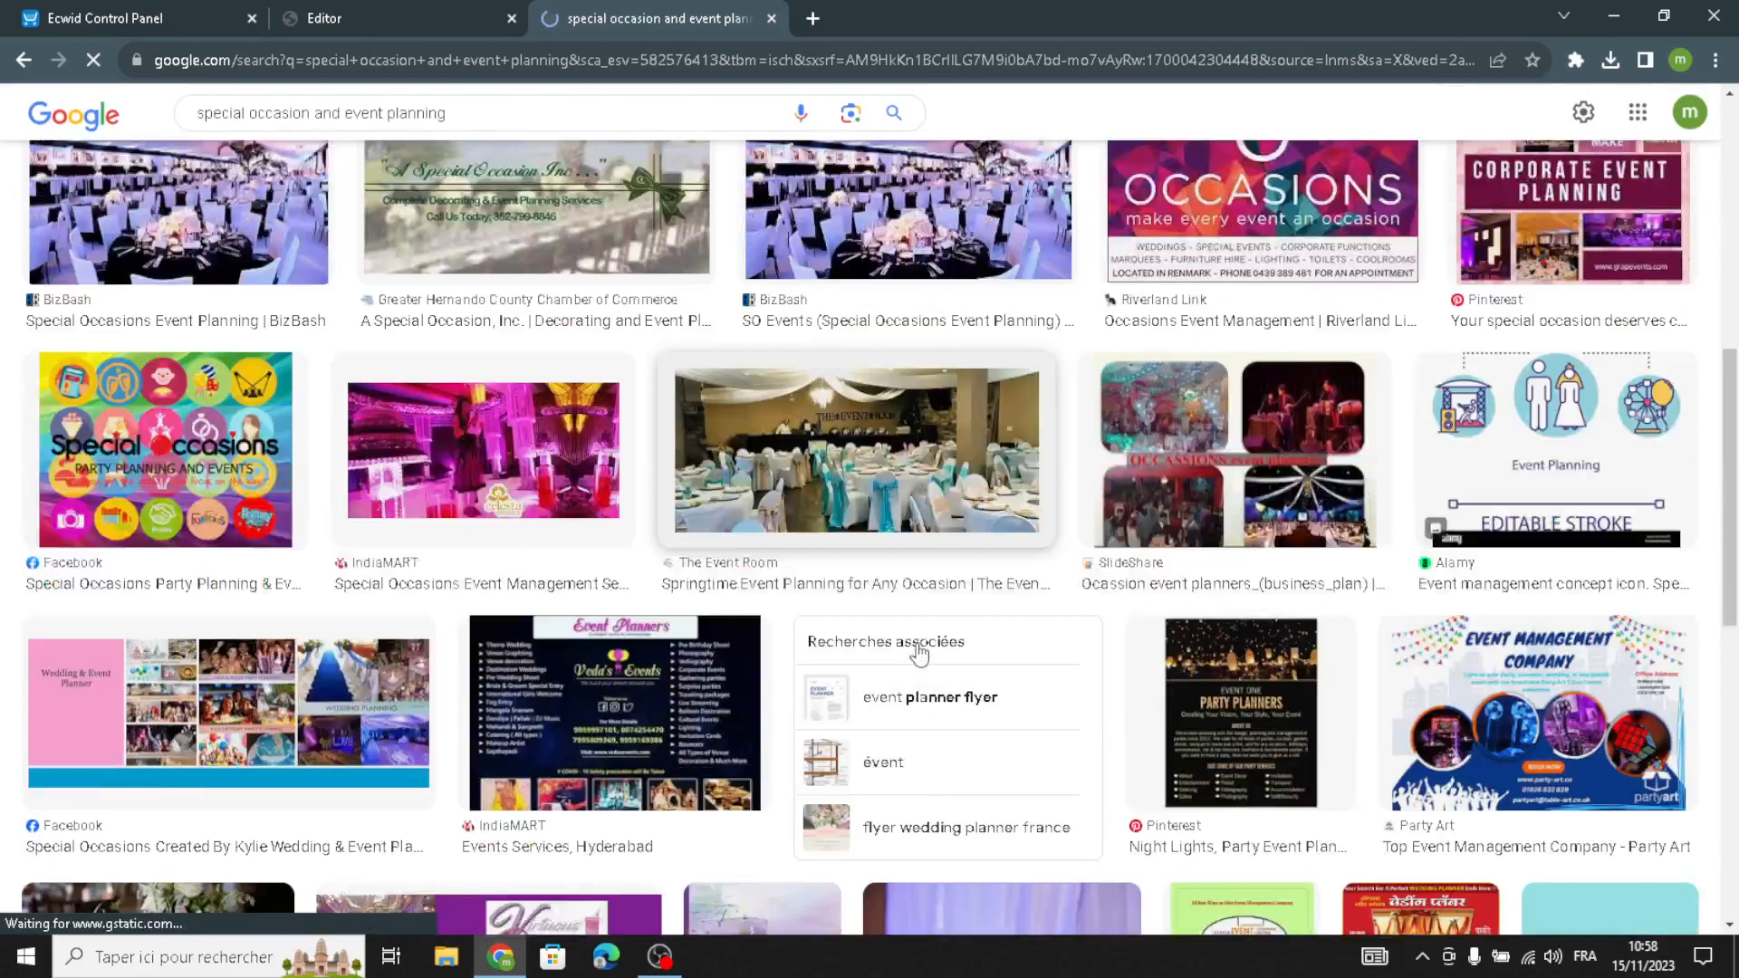
scroll(904, 642, down, 5)
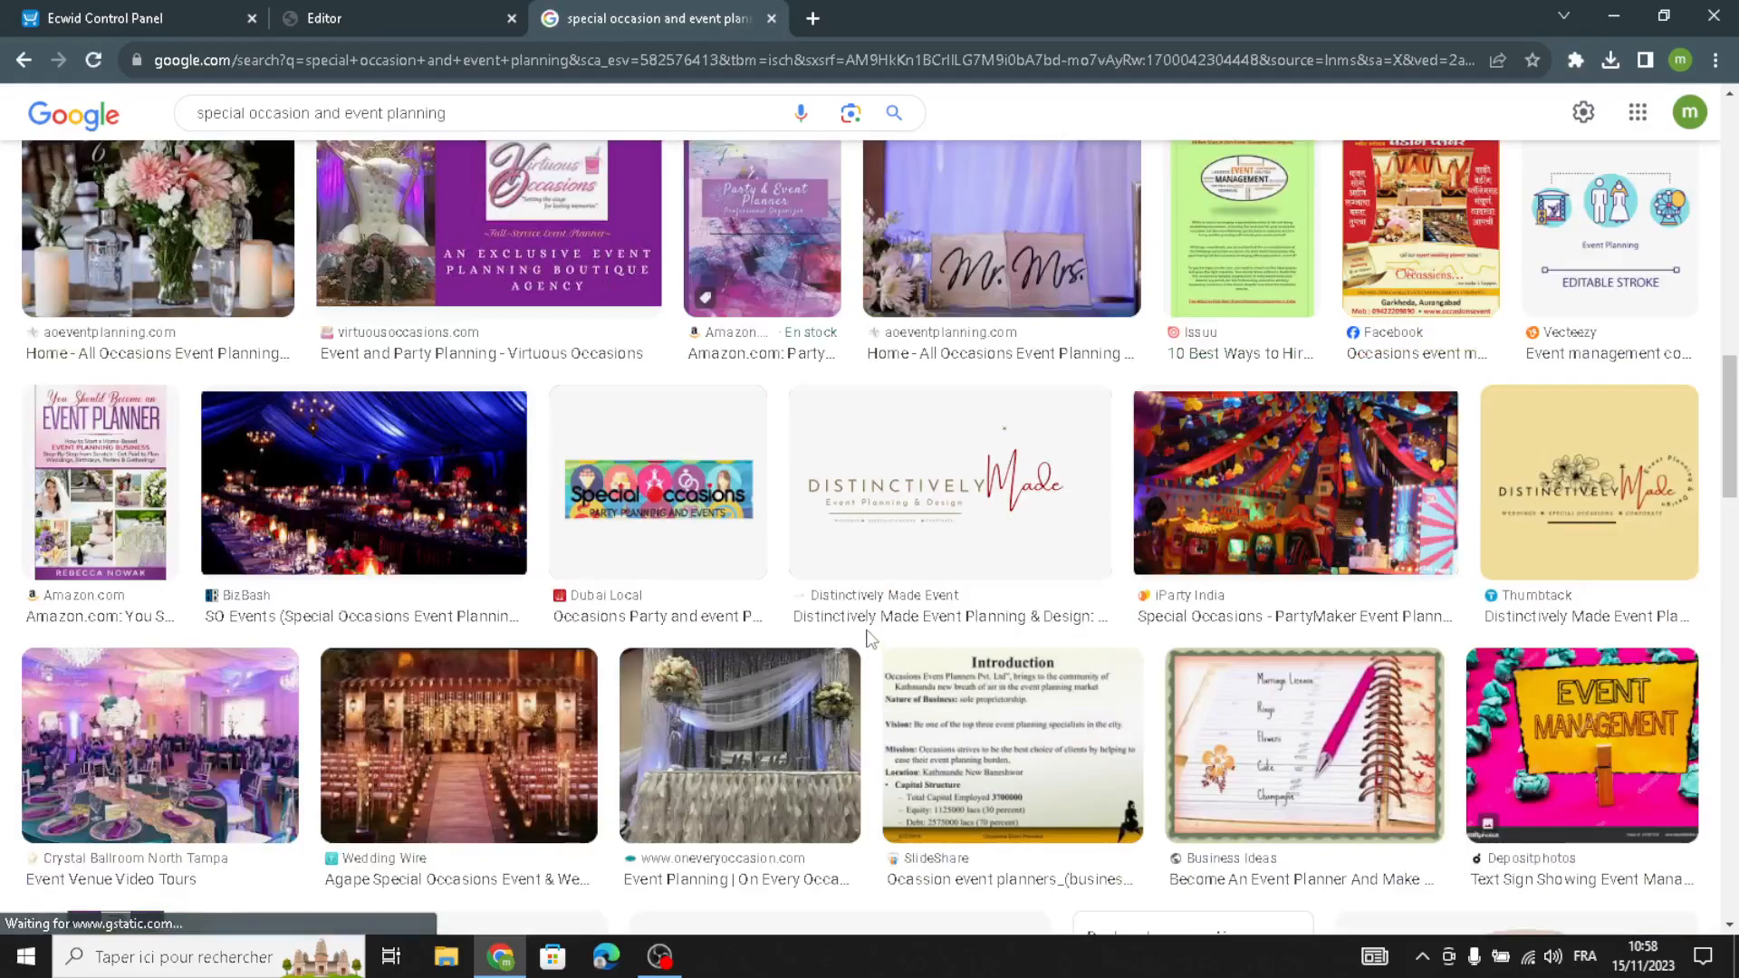
scroll(869, 639, down, 12)
scroll(902, 667, down, 6)
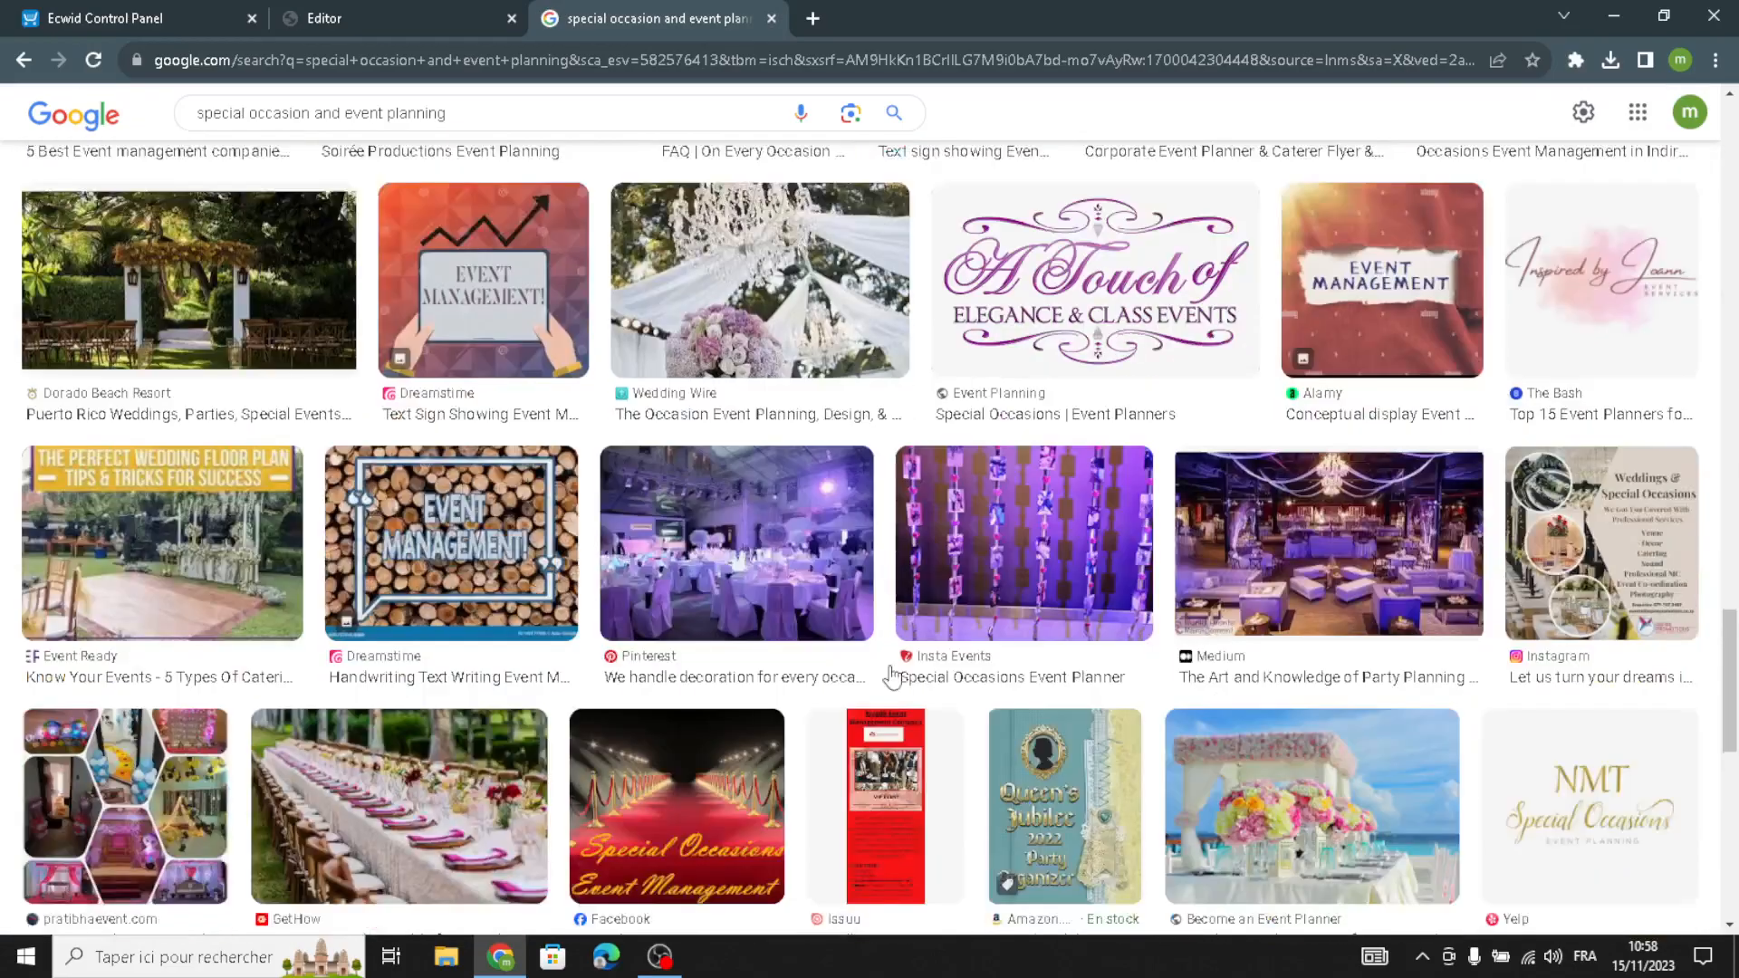
scroll(883, 634, down, 6)
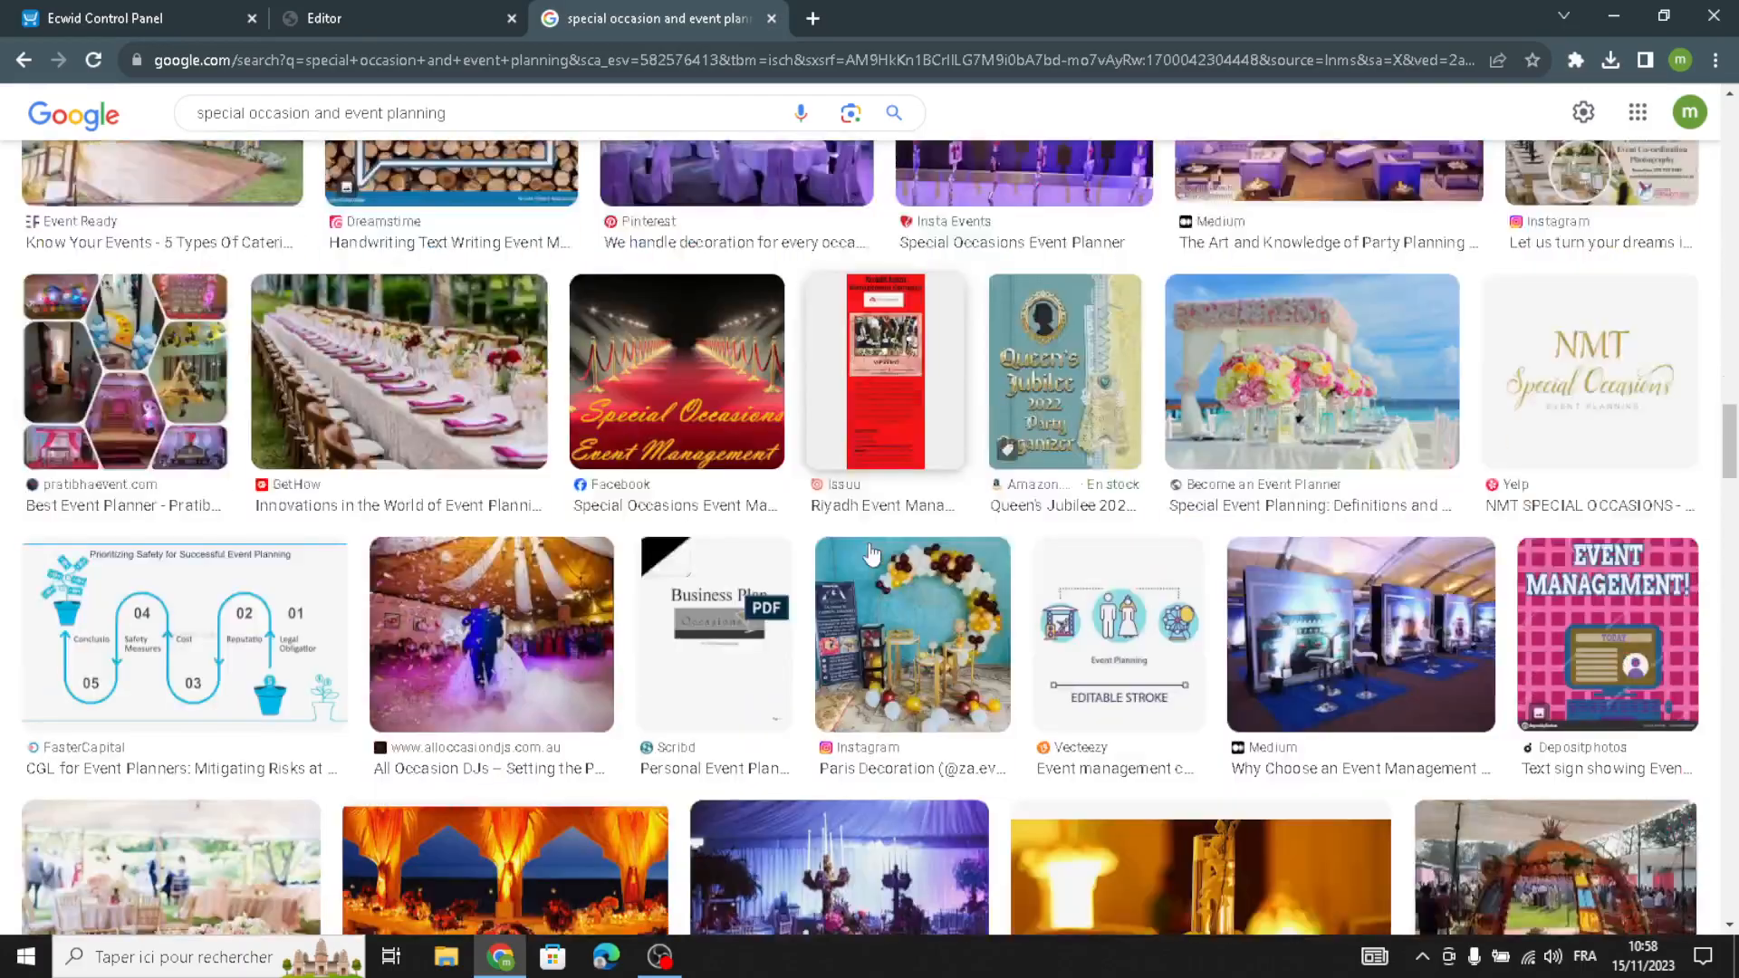
scroll(1001, 566, down, 6)
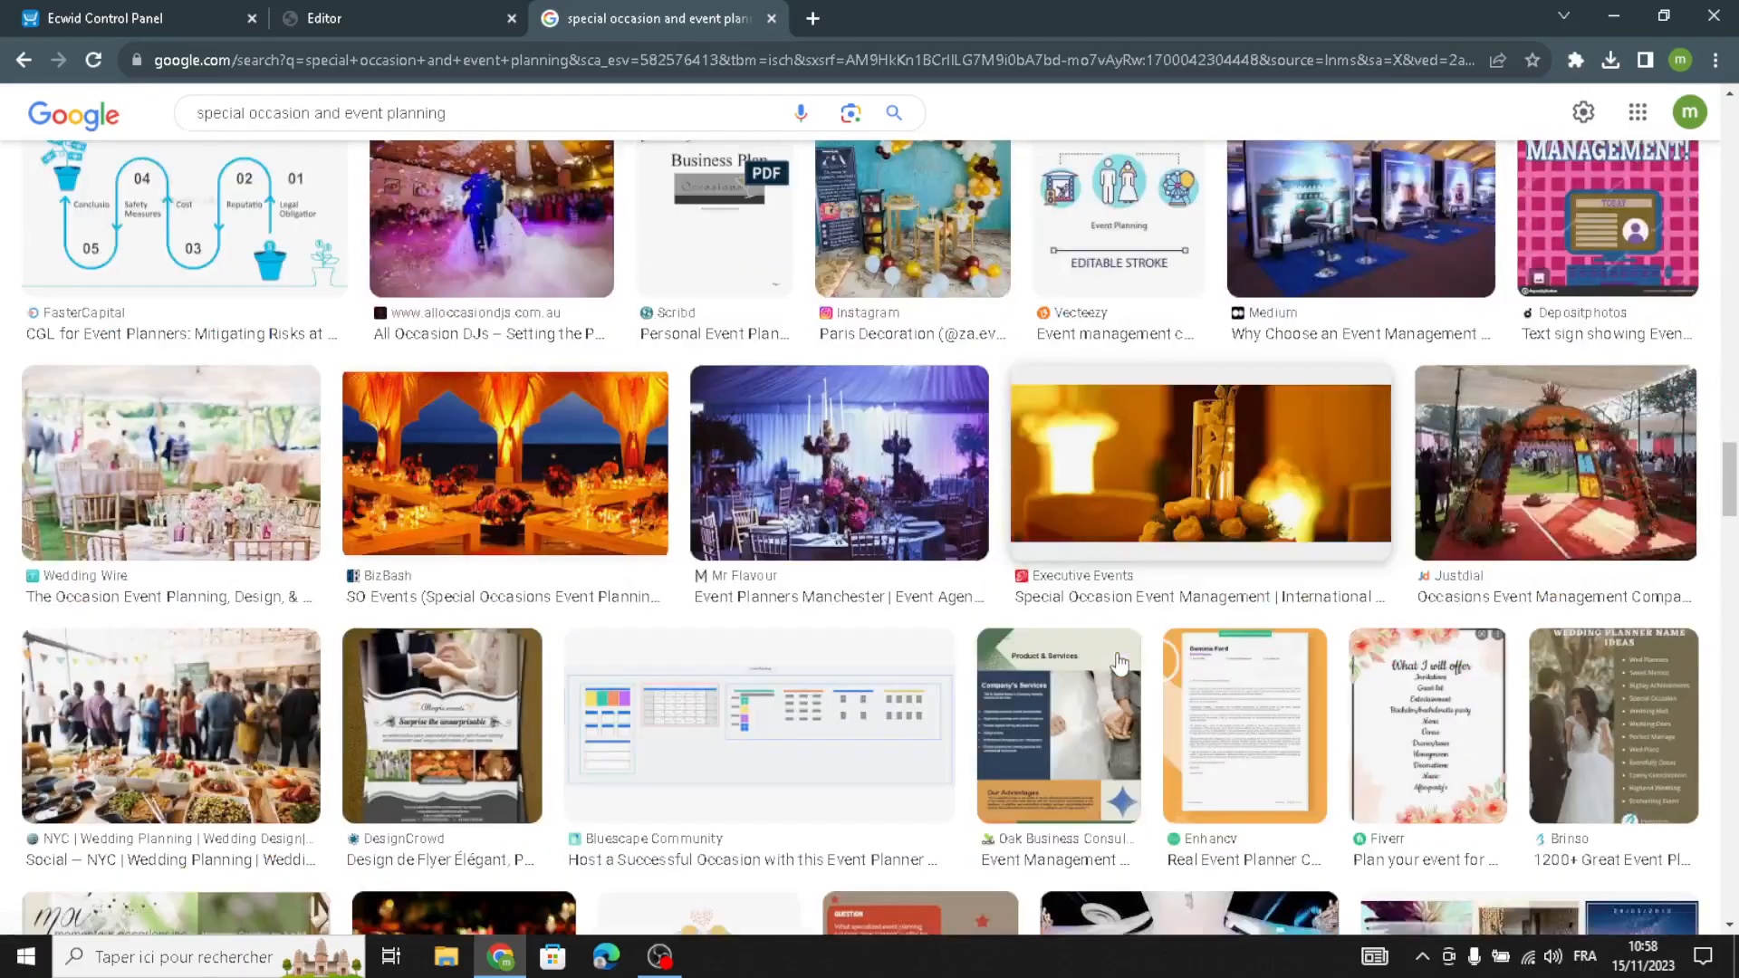
scroll(1095, 661, up, 9)
scroll(1095, 661, up, 2)
scroll(1177, 674, down, 10)
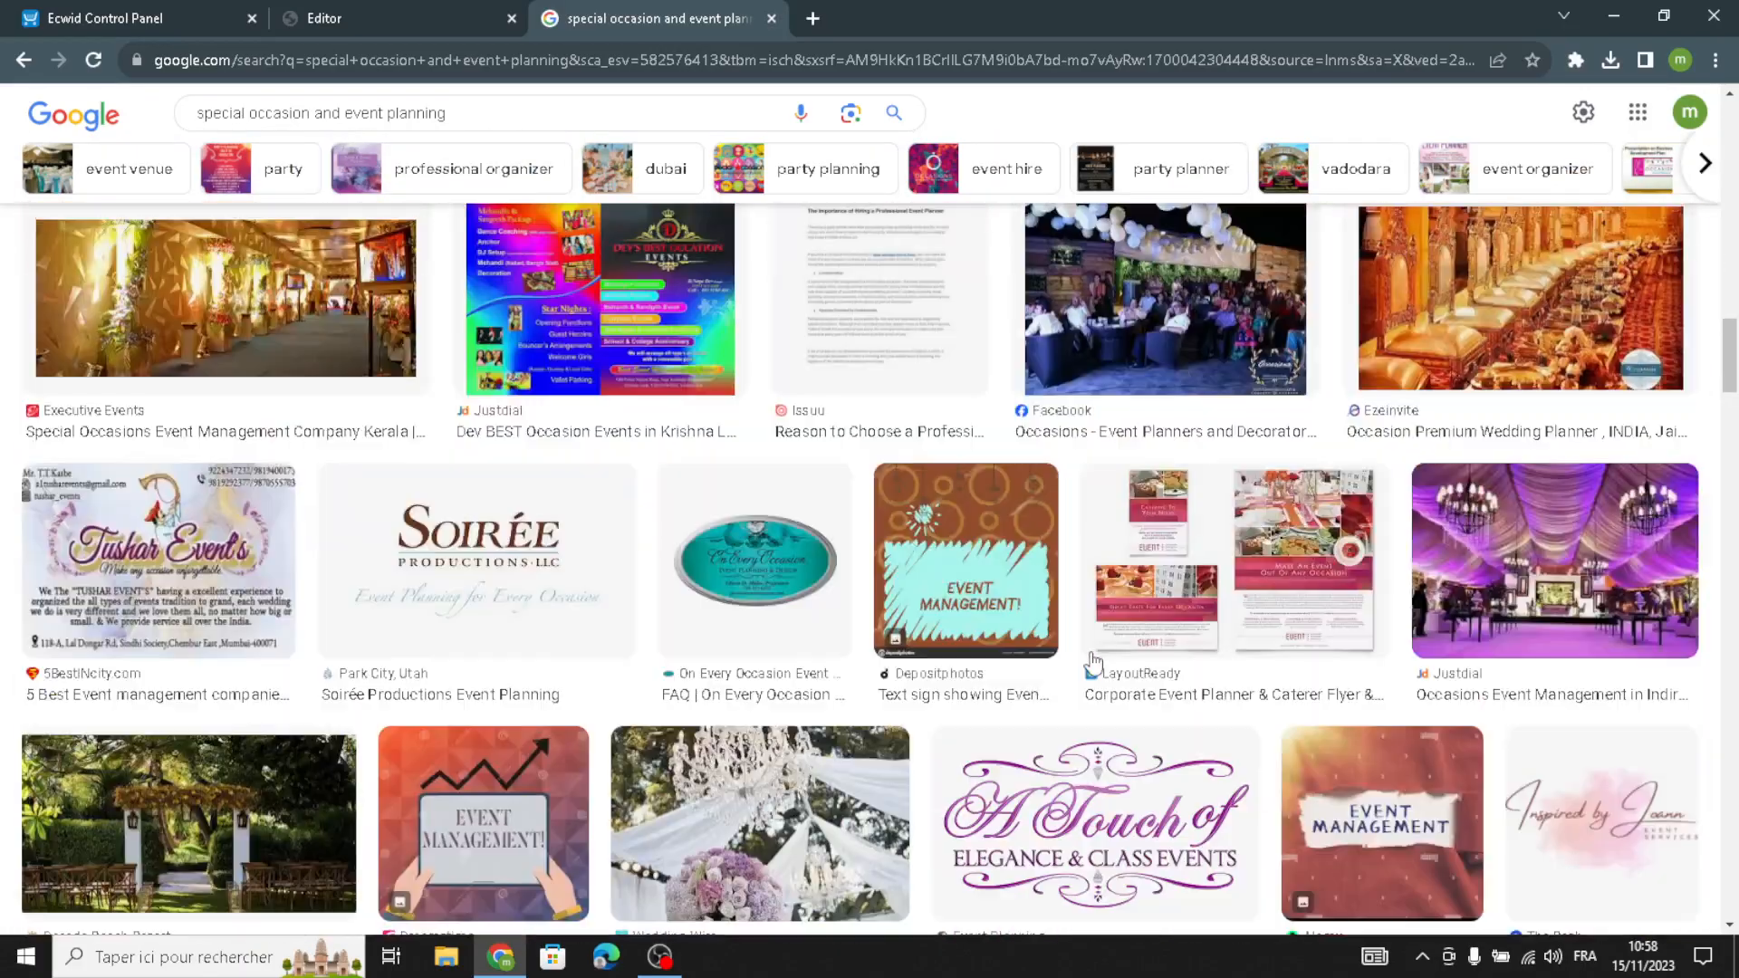
scroll(1304, 693, up, 2)
scroll(1177, 693, down, 10)
scroll(1056, 691, up, 5)
scroll(1056, 691, up, 1)
scroll(1033, 698, down, 5)
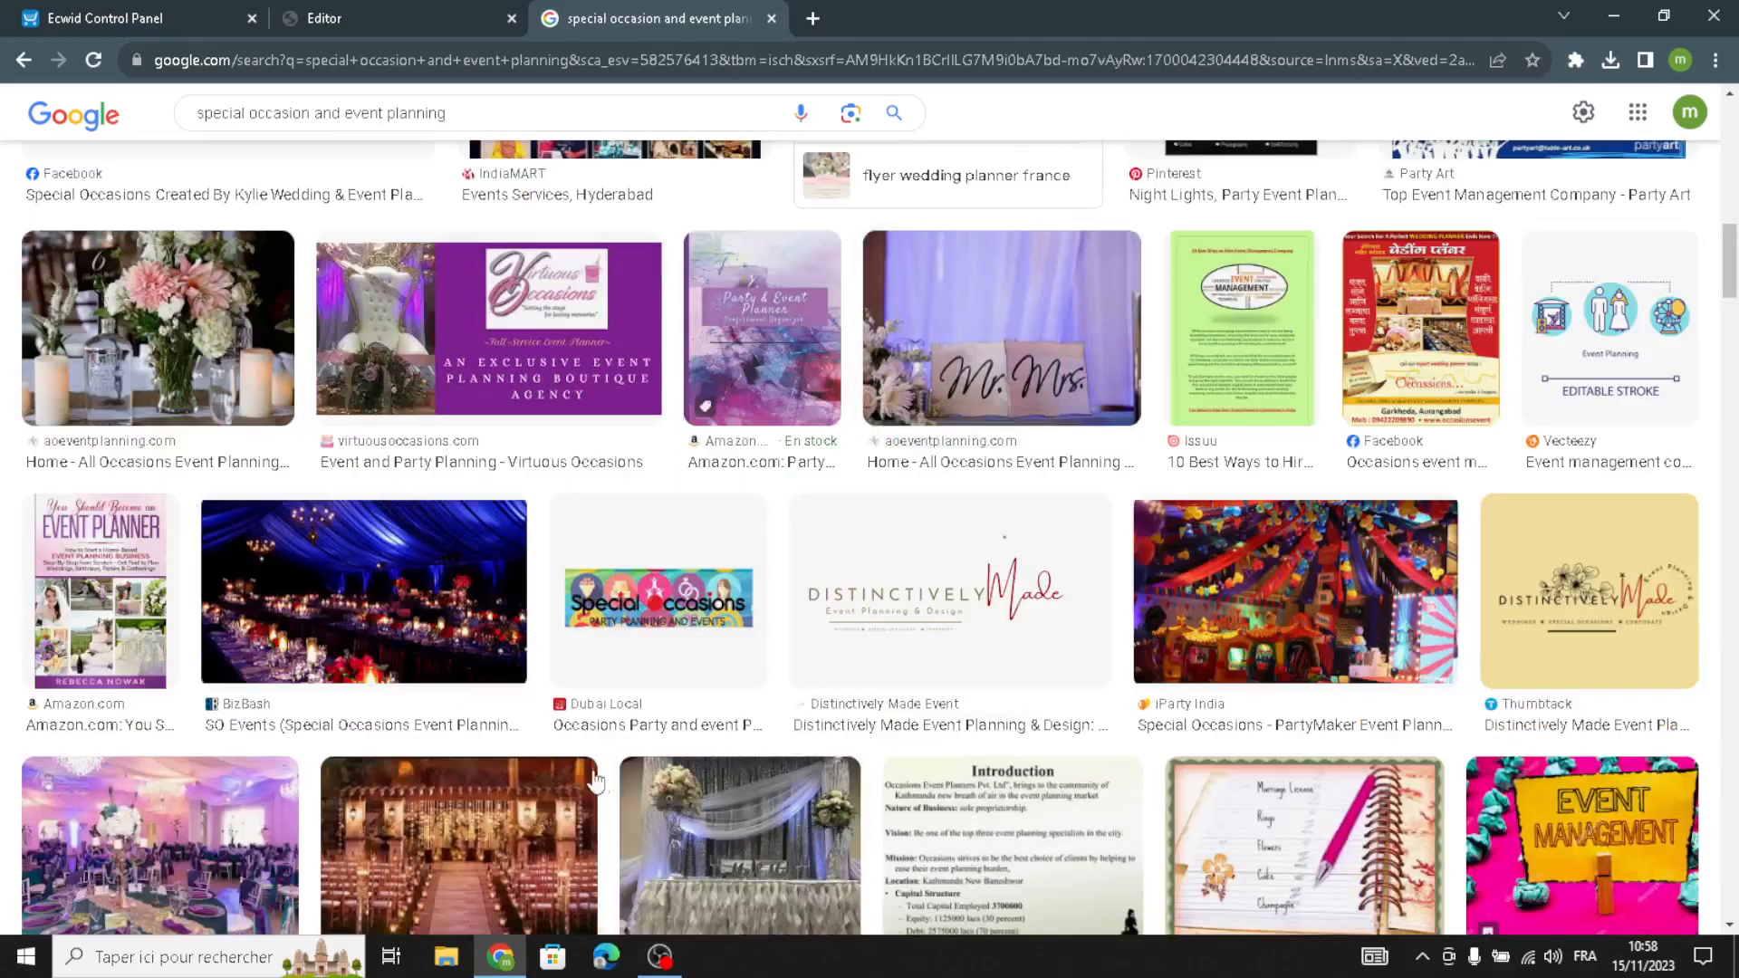
scroll(757, 644, up, 10)
scroll(906, 716, up, 2)
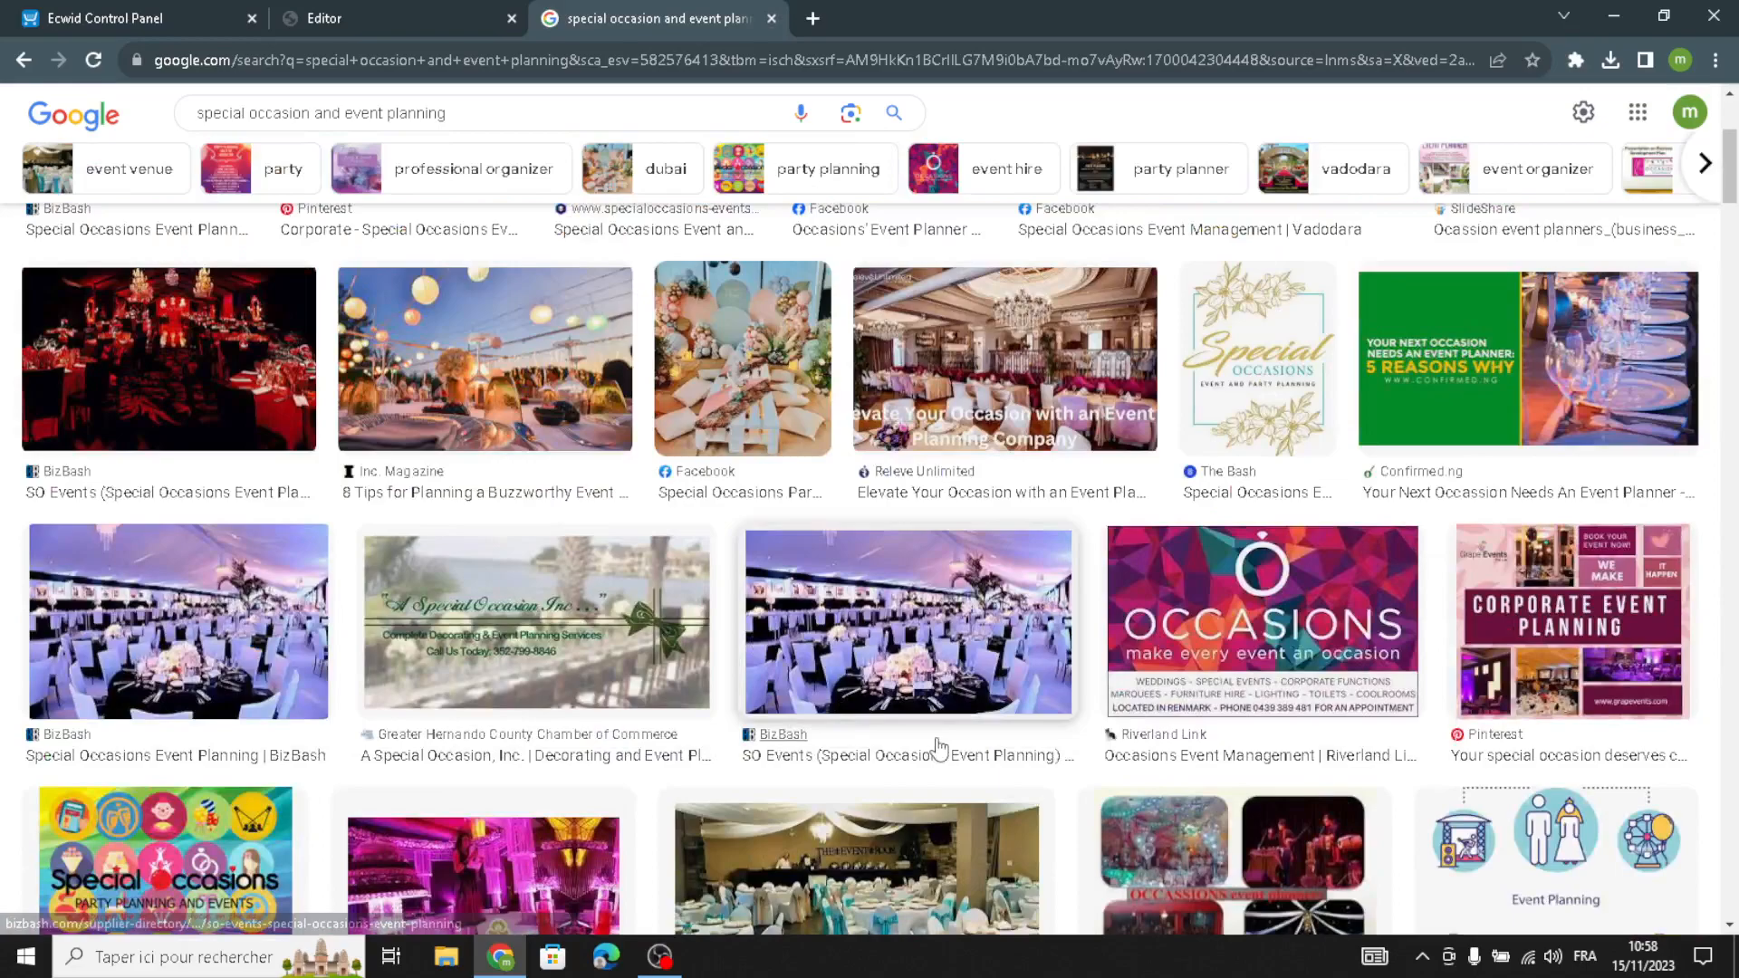
scroll(939, 736, up, 2)
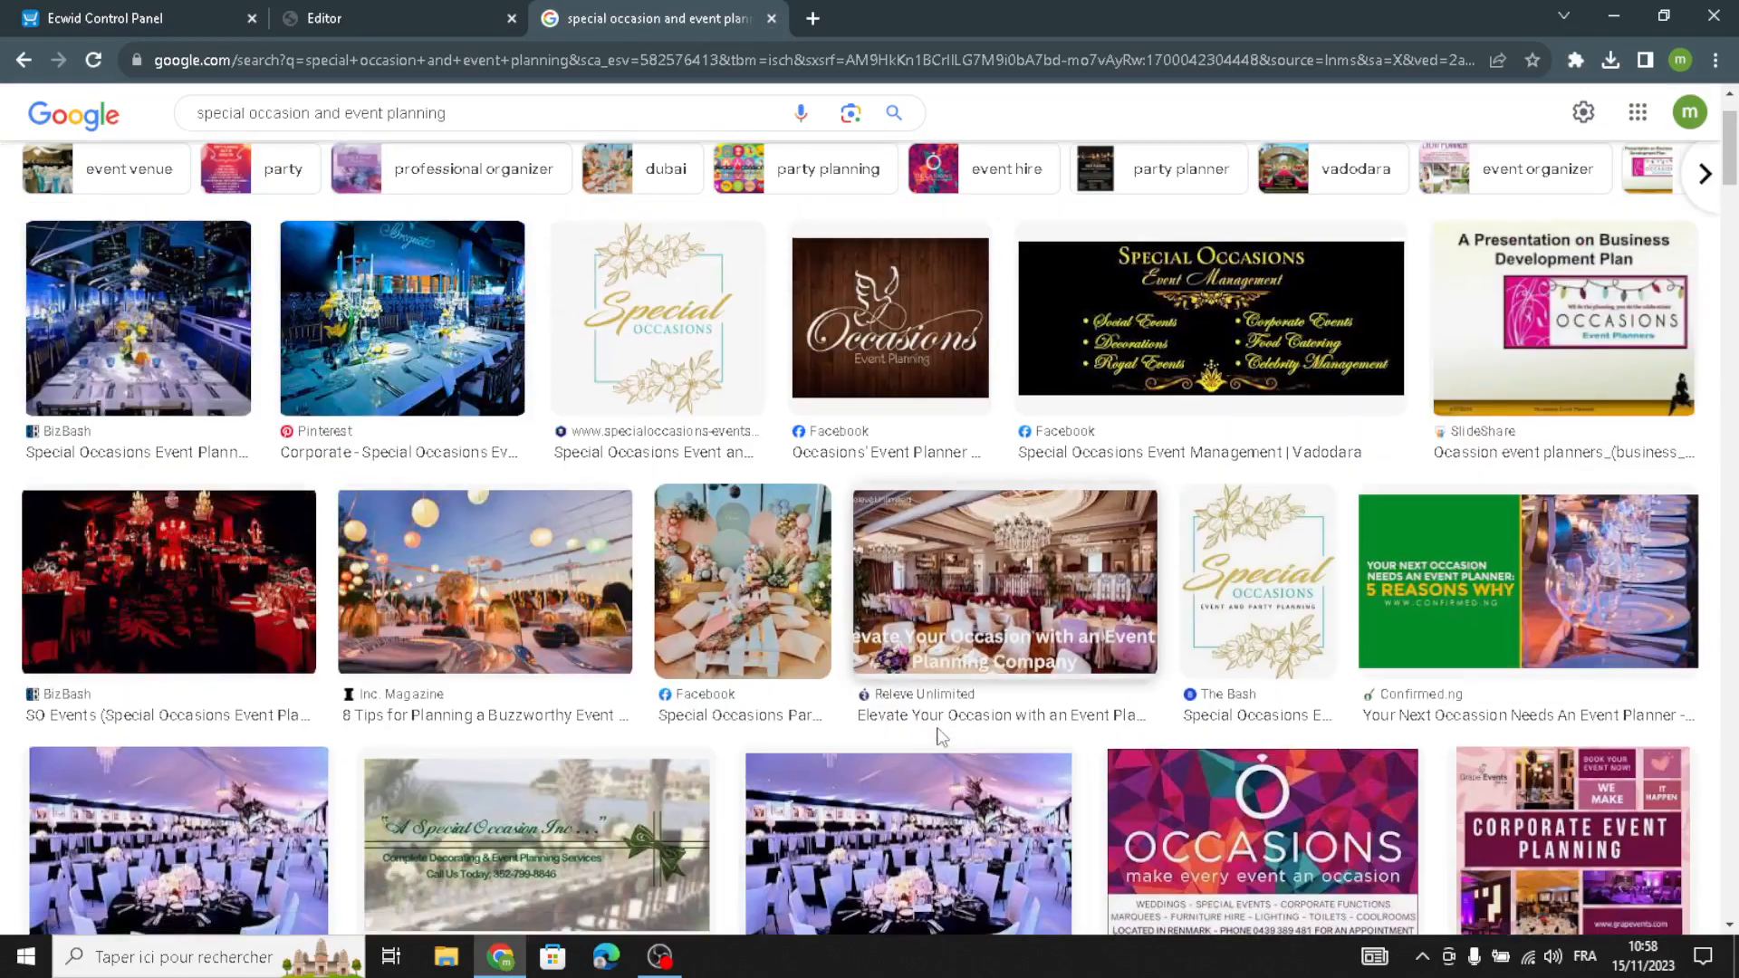
click(489, 594)
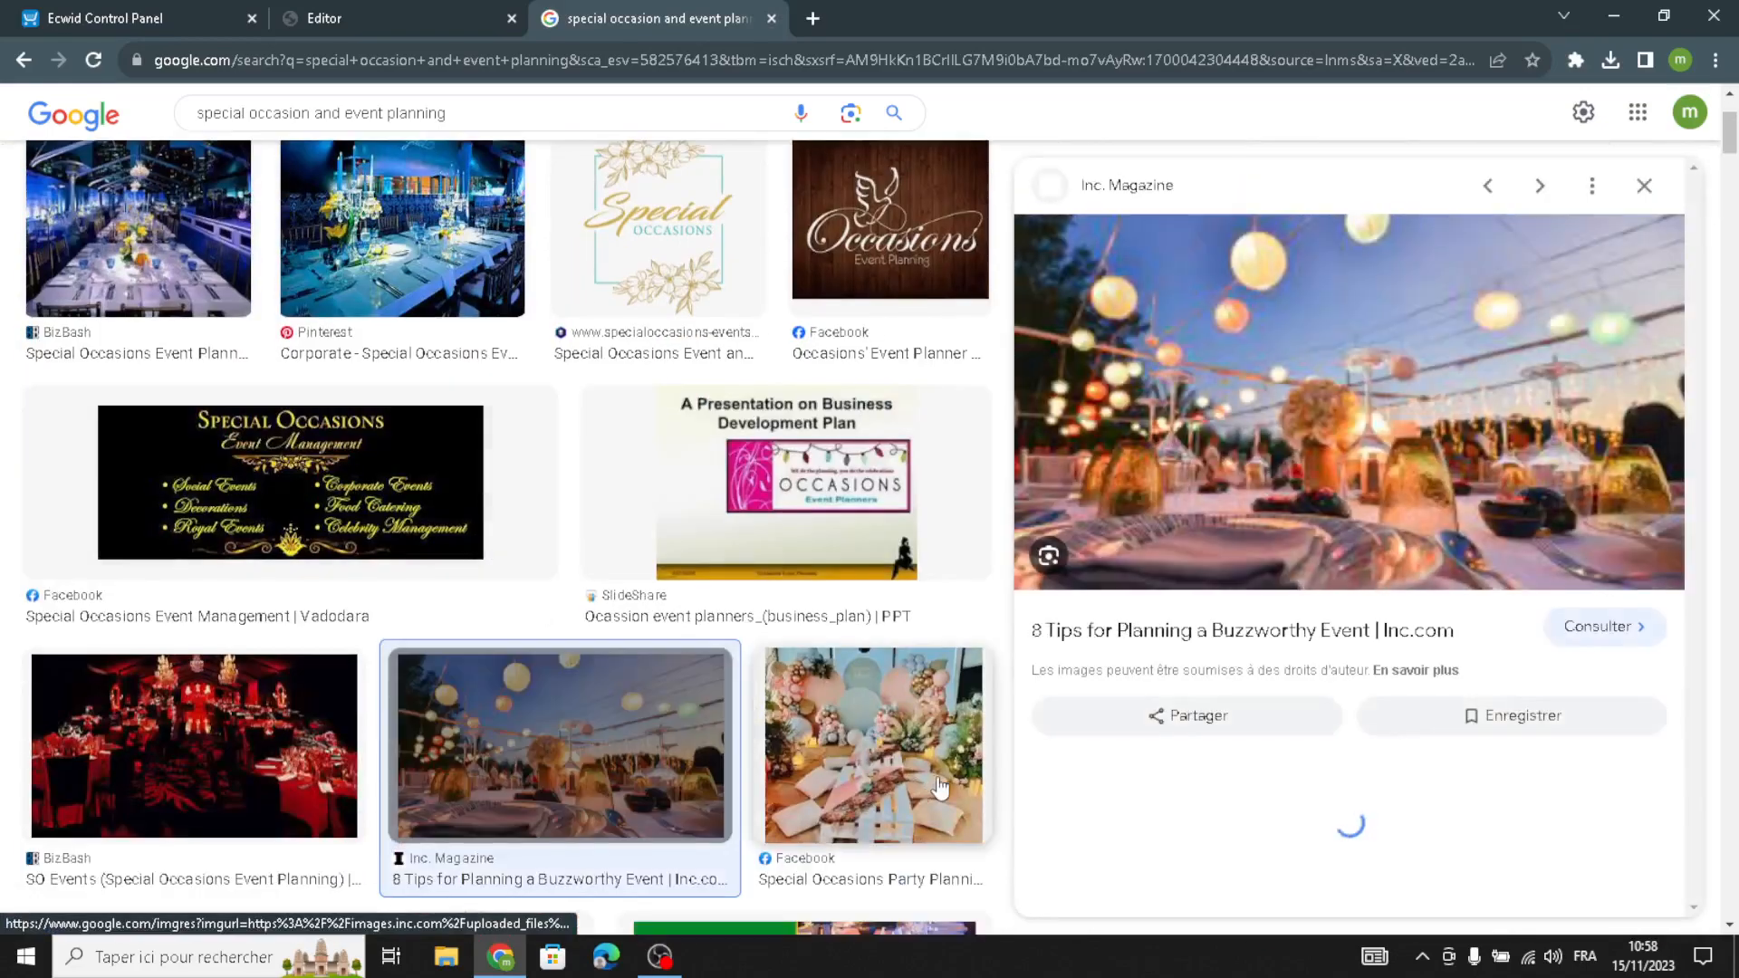
Save the previewed Inc. Magazine lantern-lit table photo to the Downloads folder.
right_click(1403, 427)
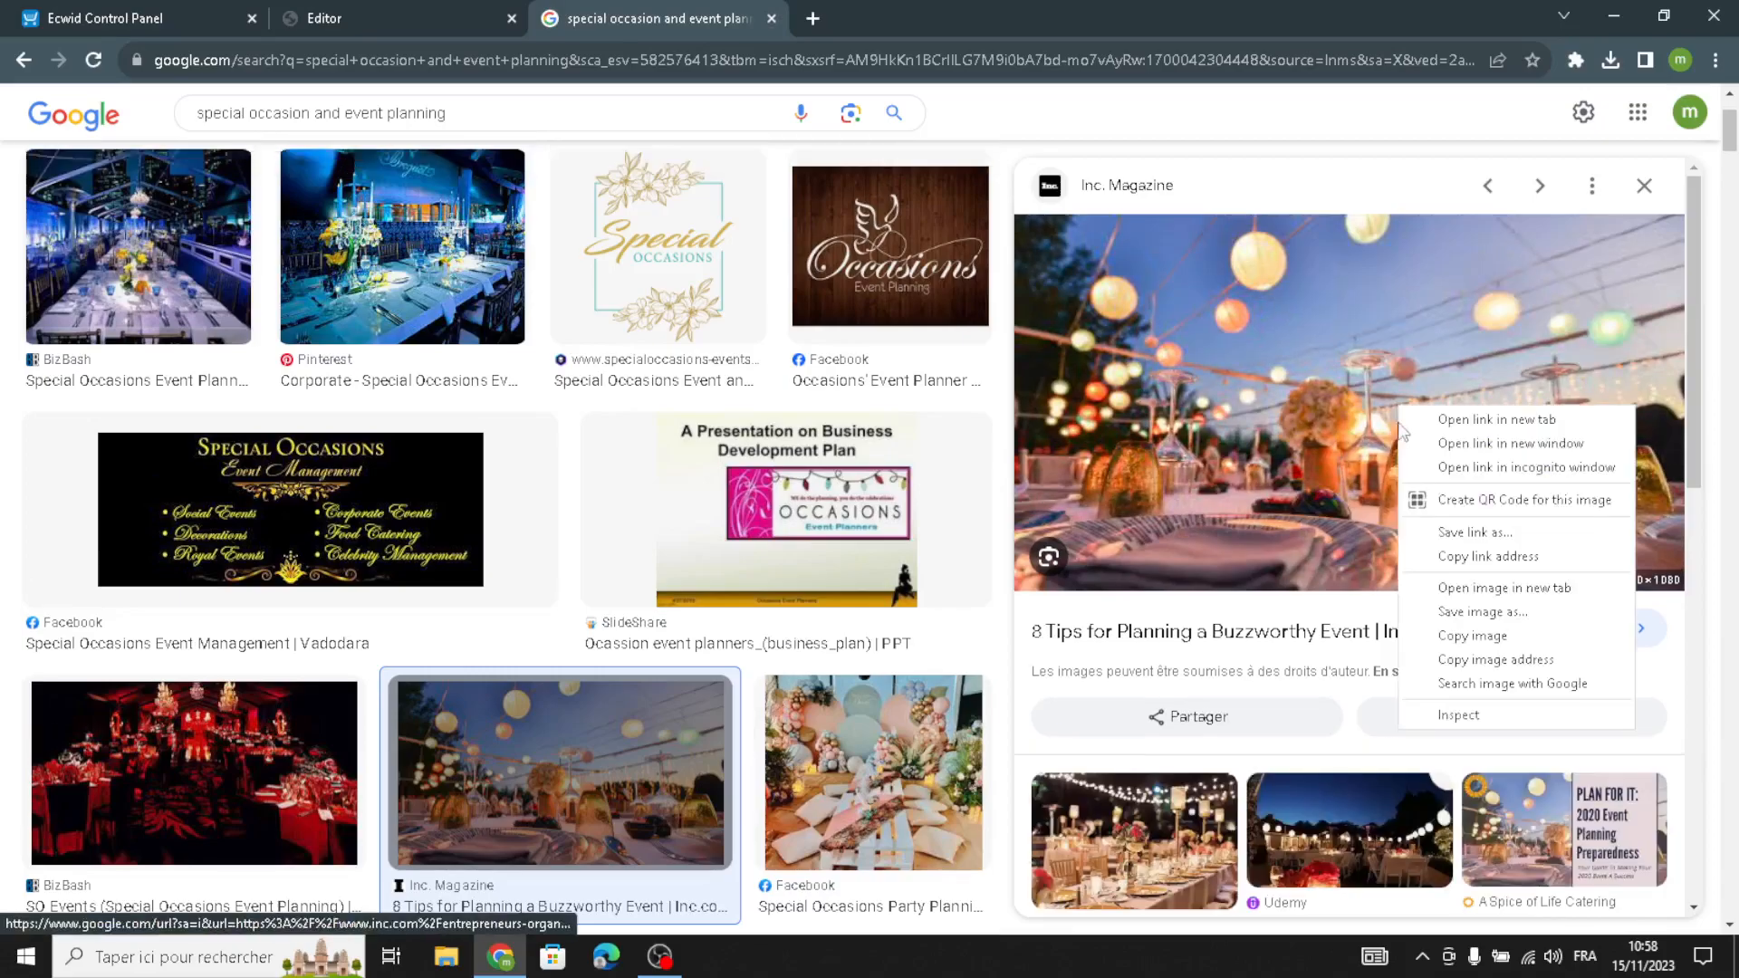
click(1454, 634)
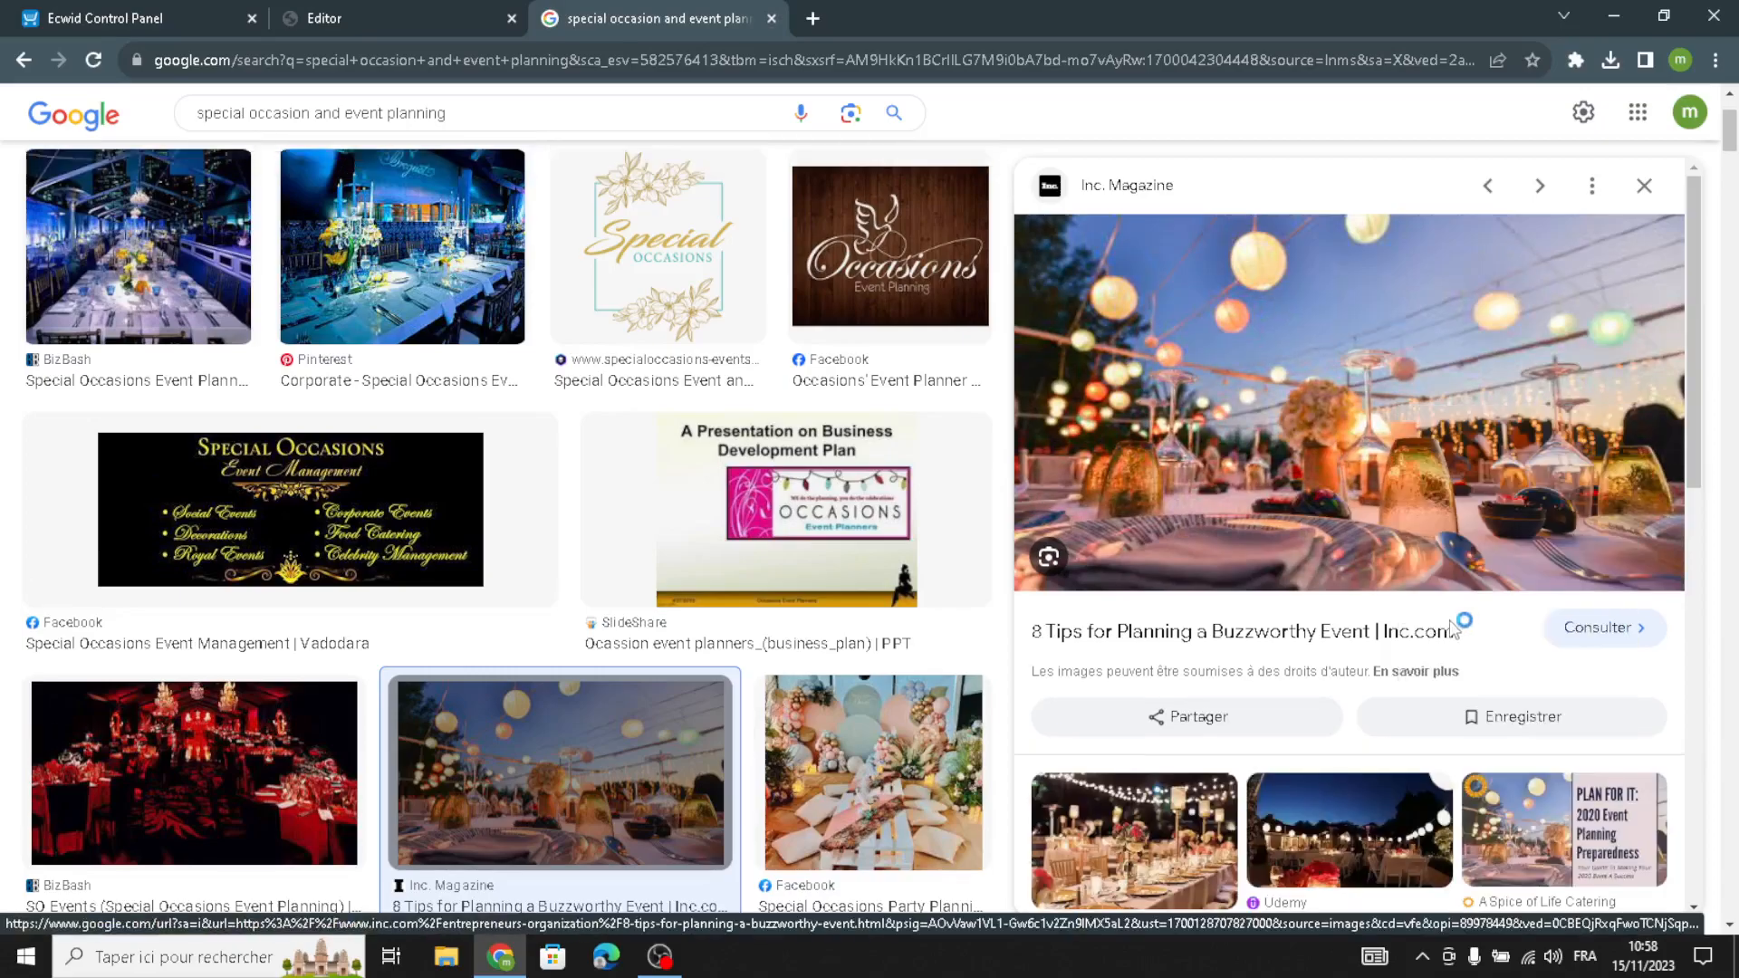
click(822, 892)
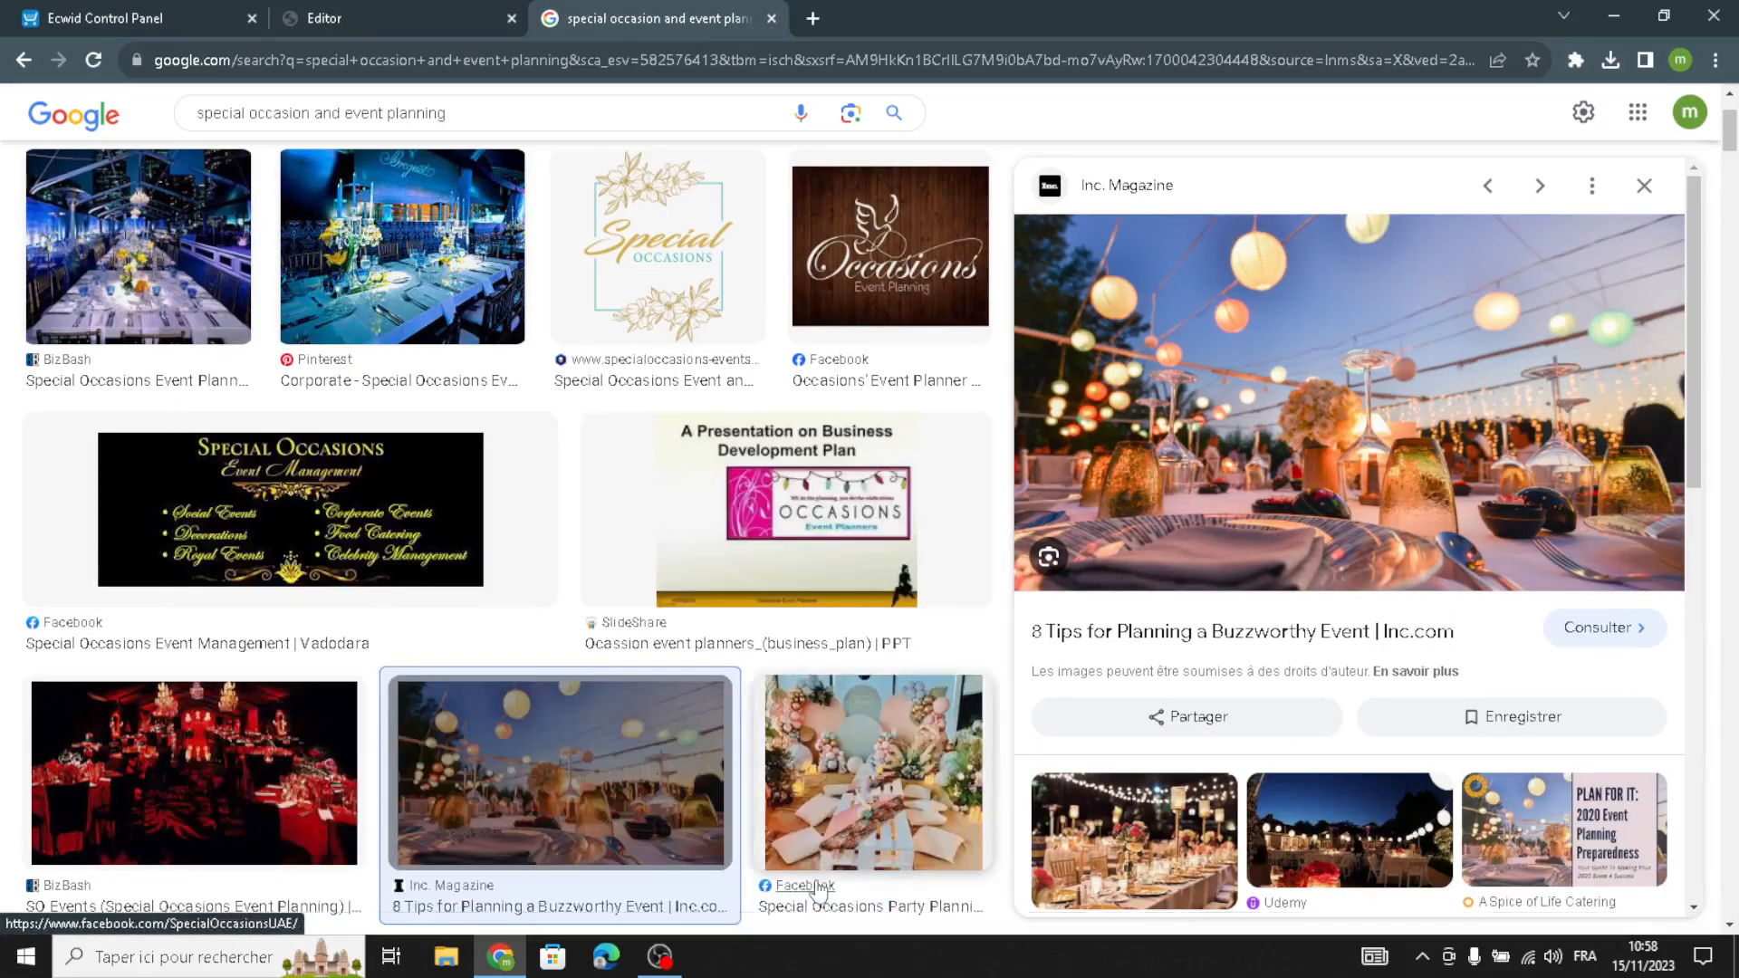
Switch back to the Ecwid site editor and replace the cover image with getty_479977238_253066.jpg from Downloads.
click(321, 16)
click(240, 777)
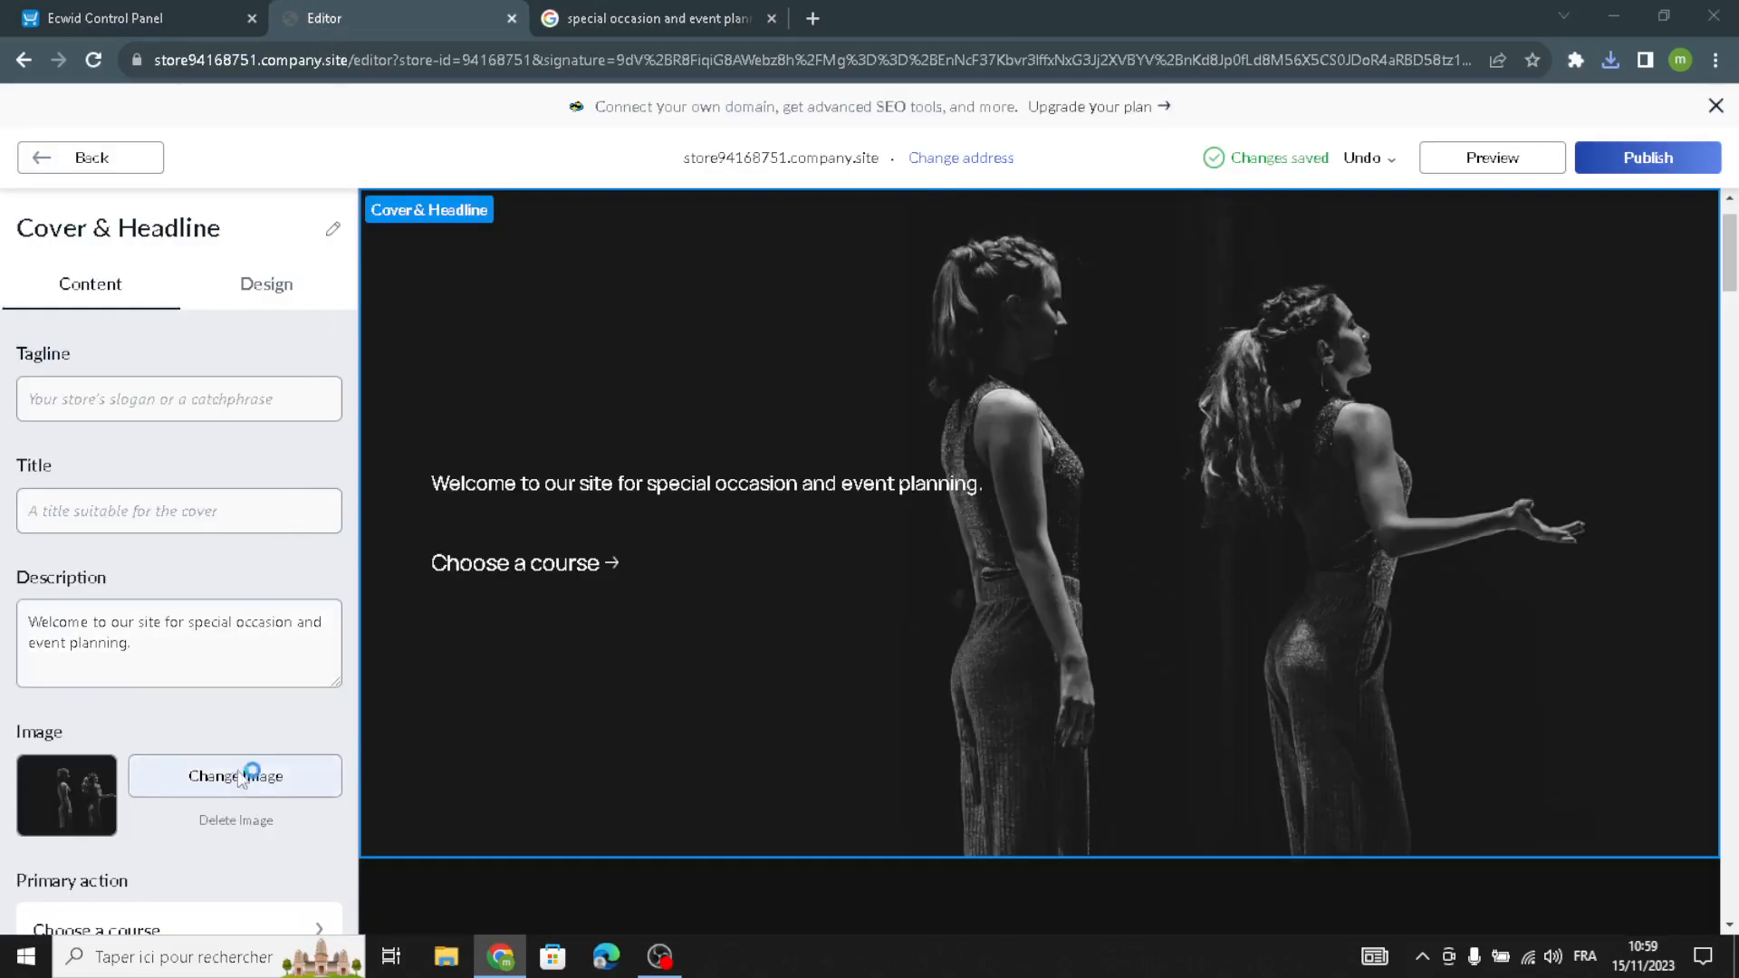
click(503, 627)
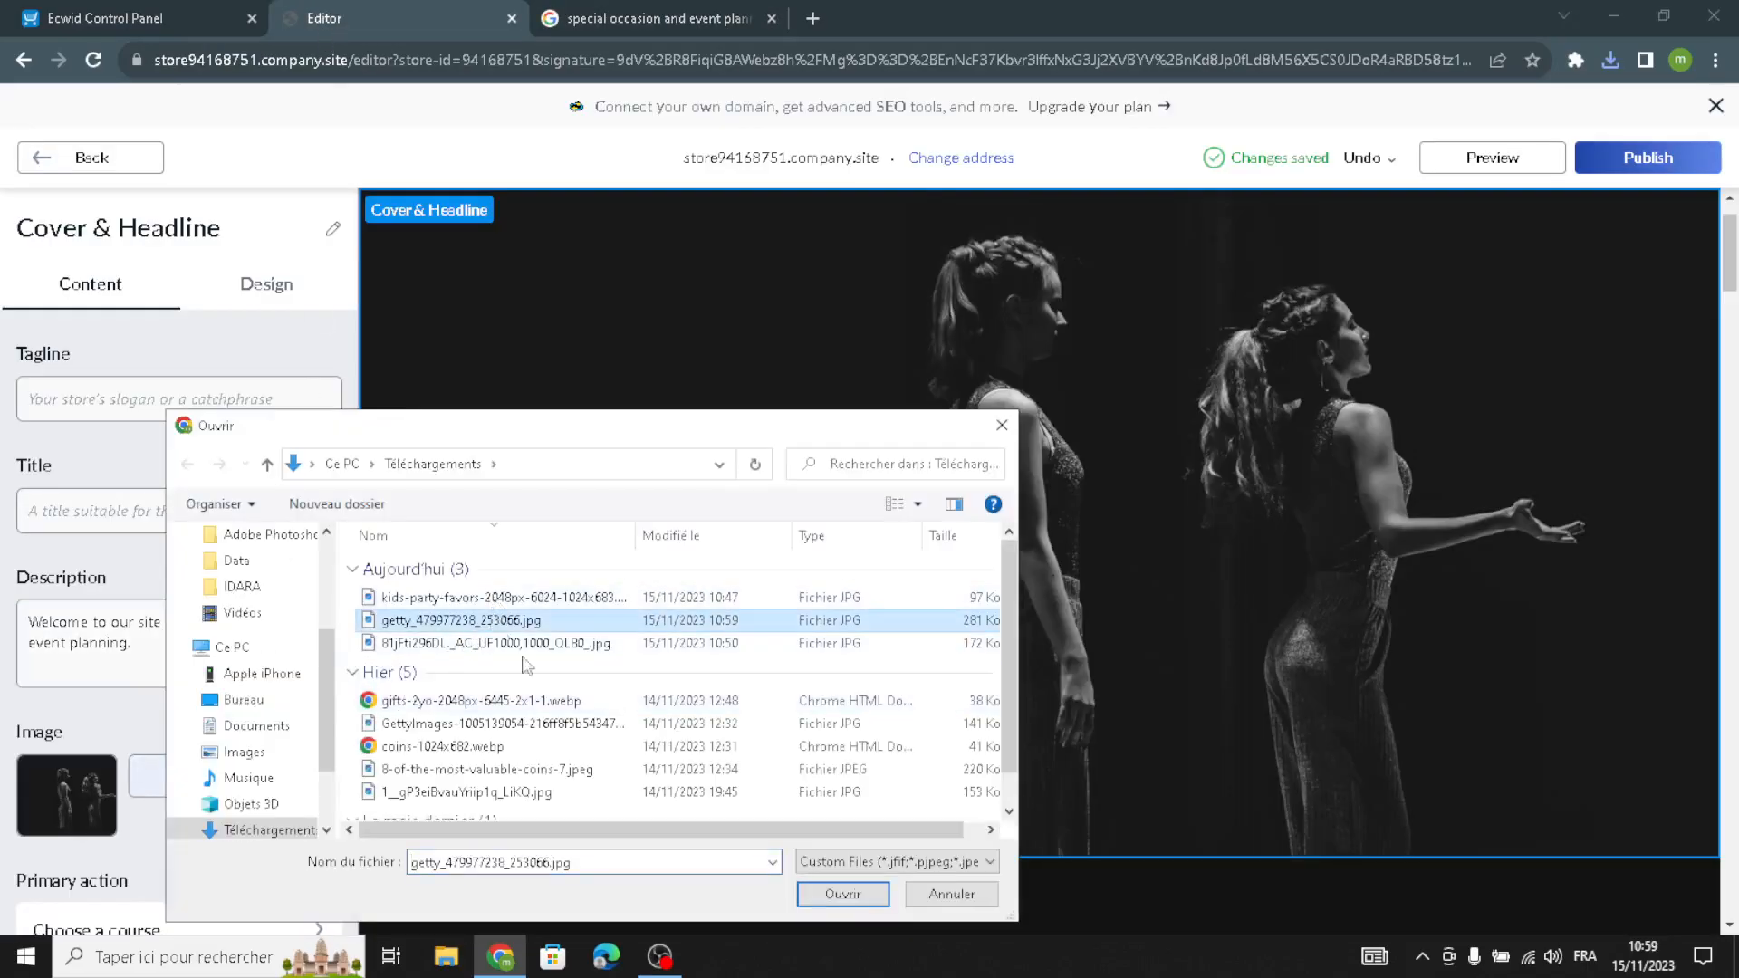
click(820, 896)
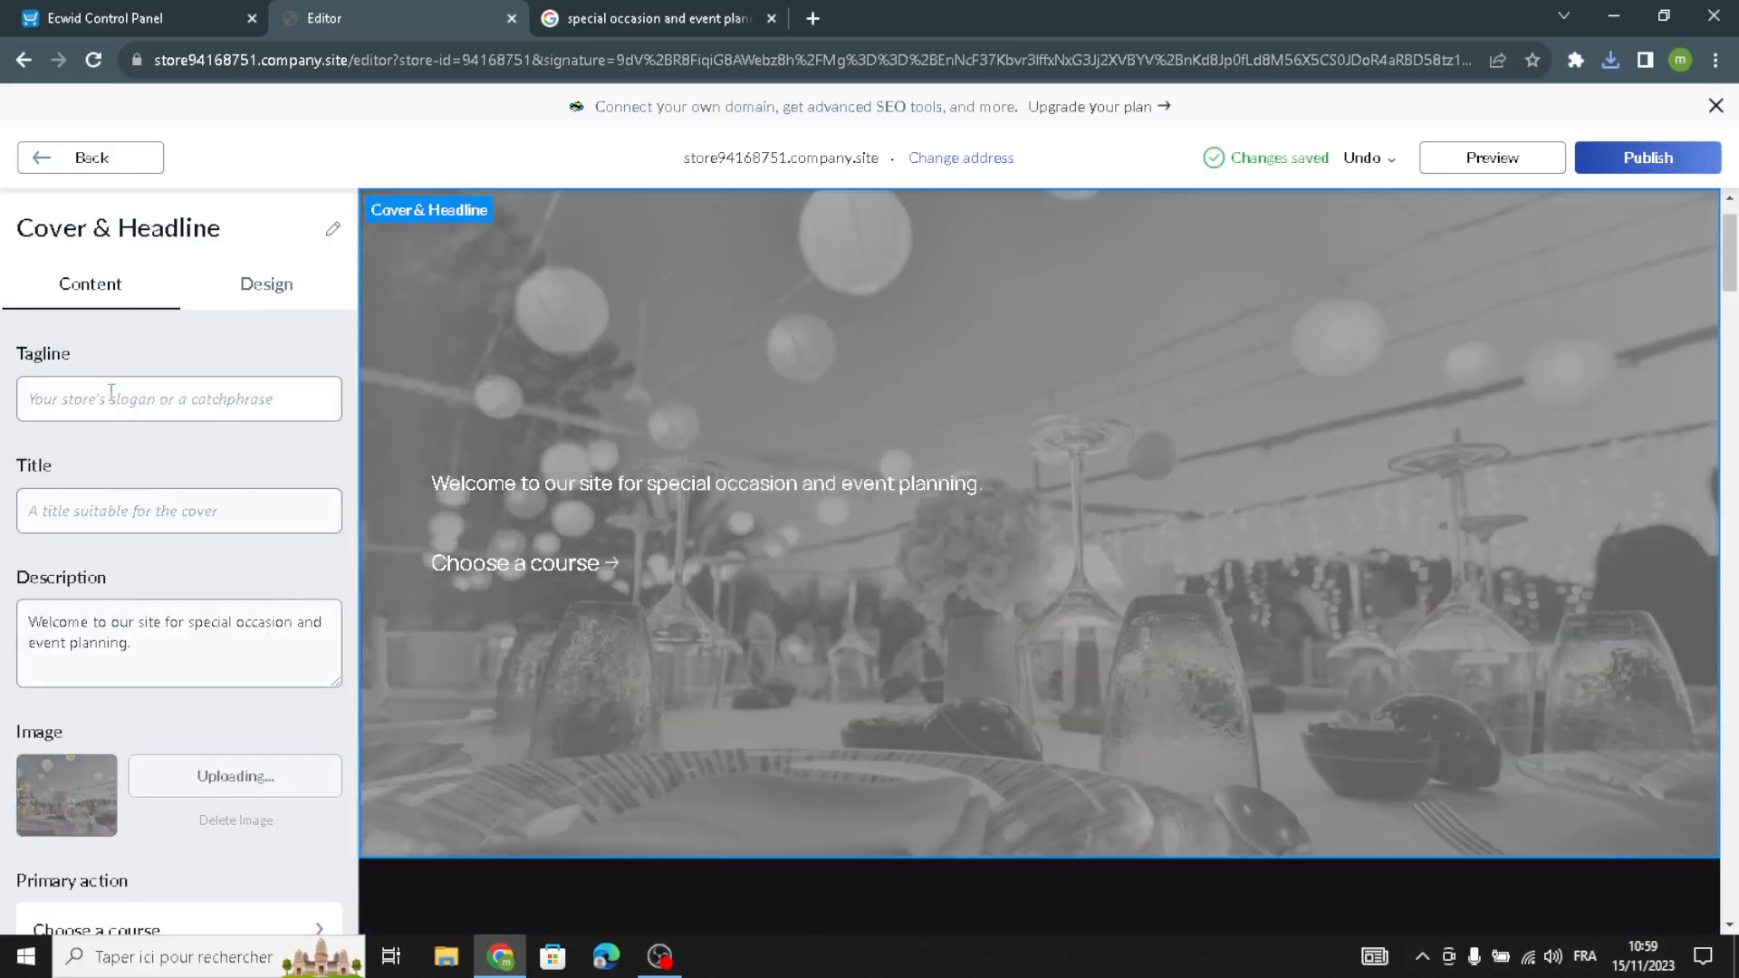
Clear the title of the cover's "Choose a course" primary action link and return to the cover section.
scroll(271, 737, down, 2)
click(177, 705)
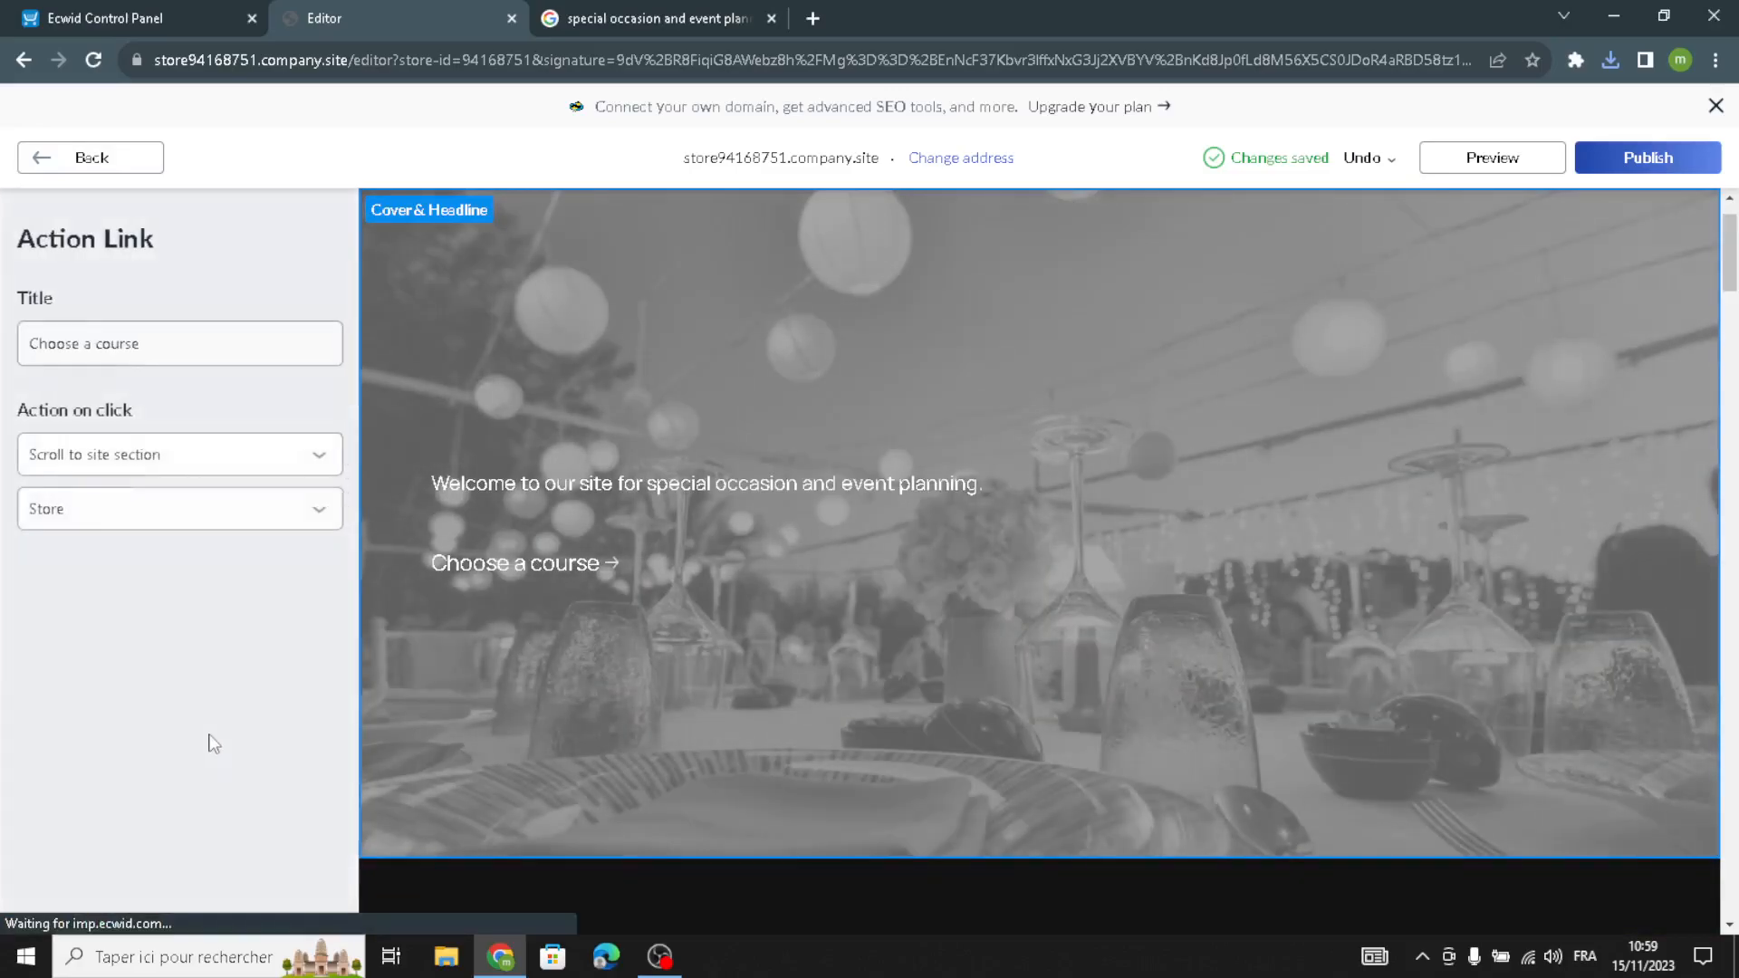
click(107, 342)
key(ctrl+a)
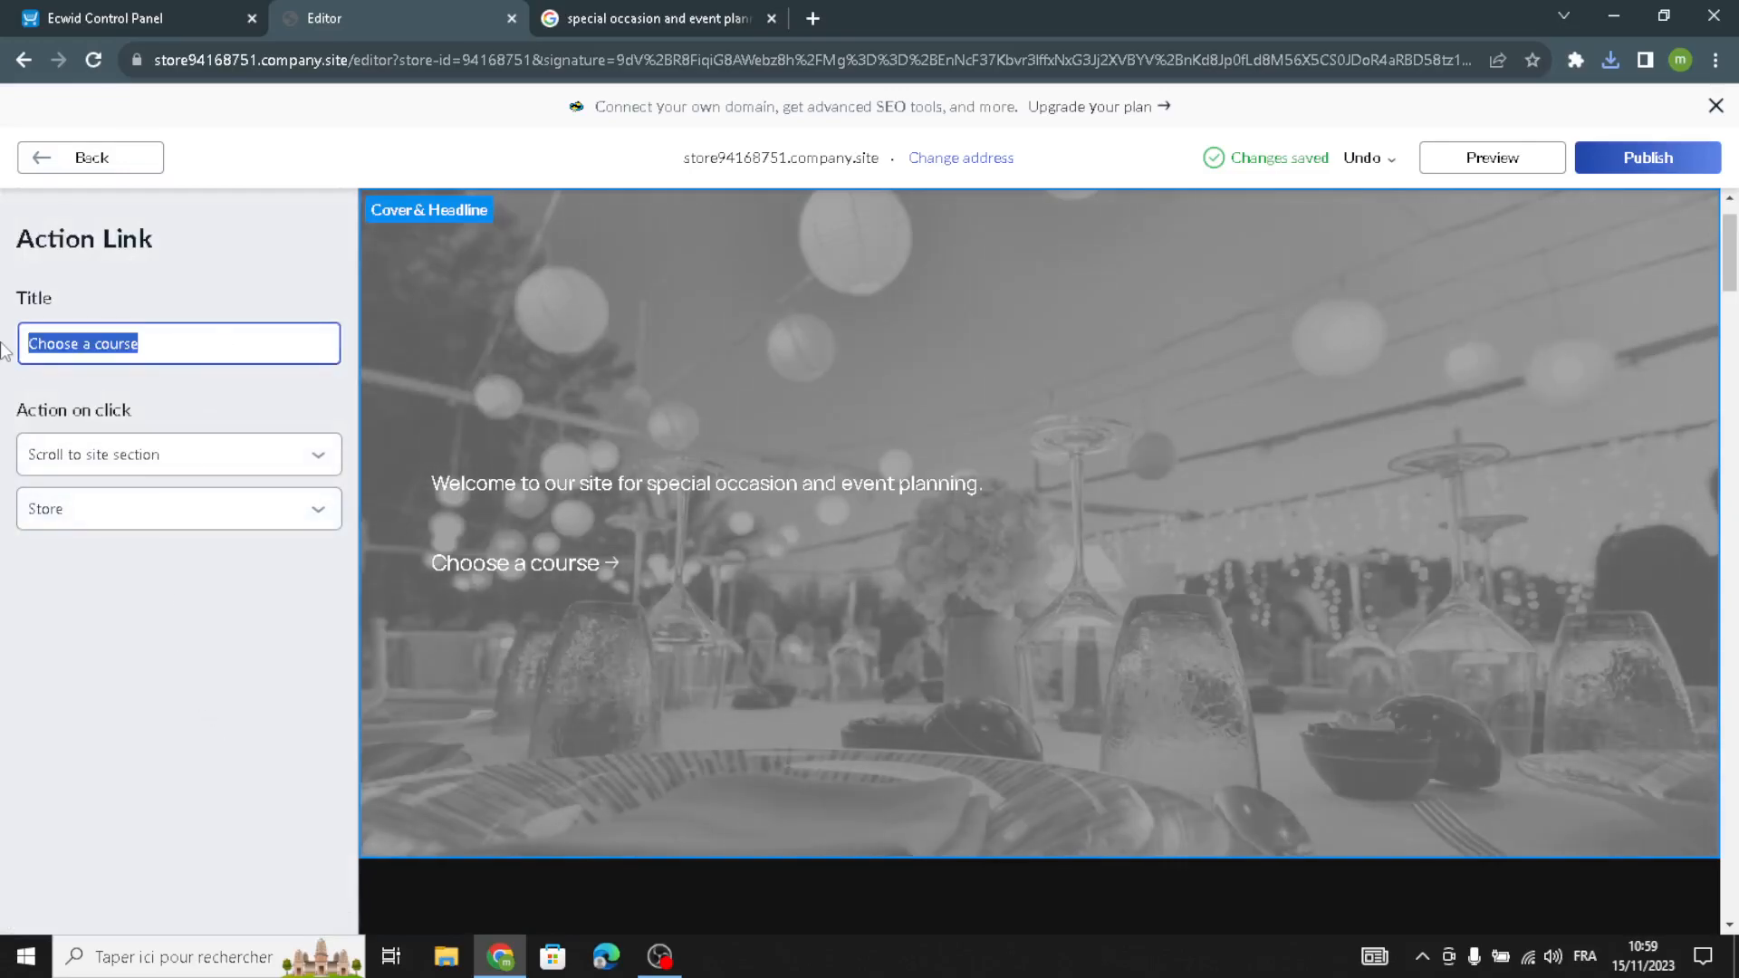
key(BackSpace)
click(136, 157)
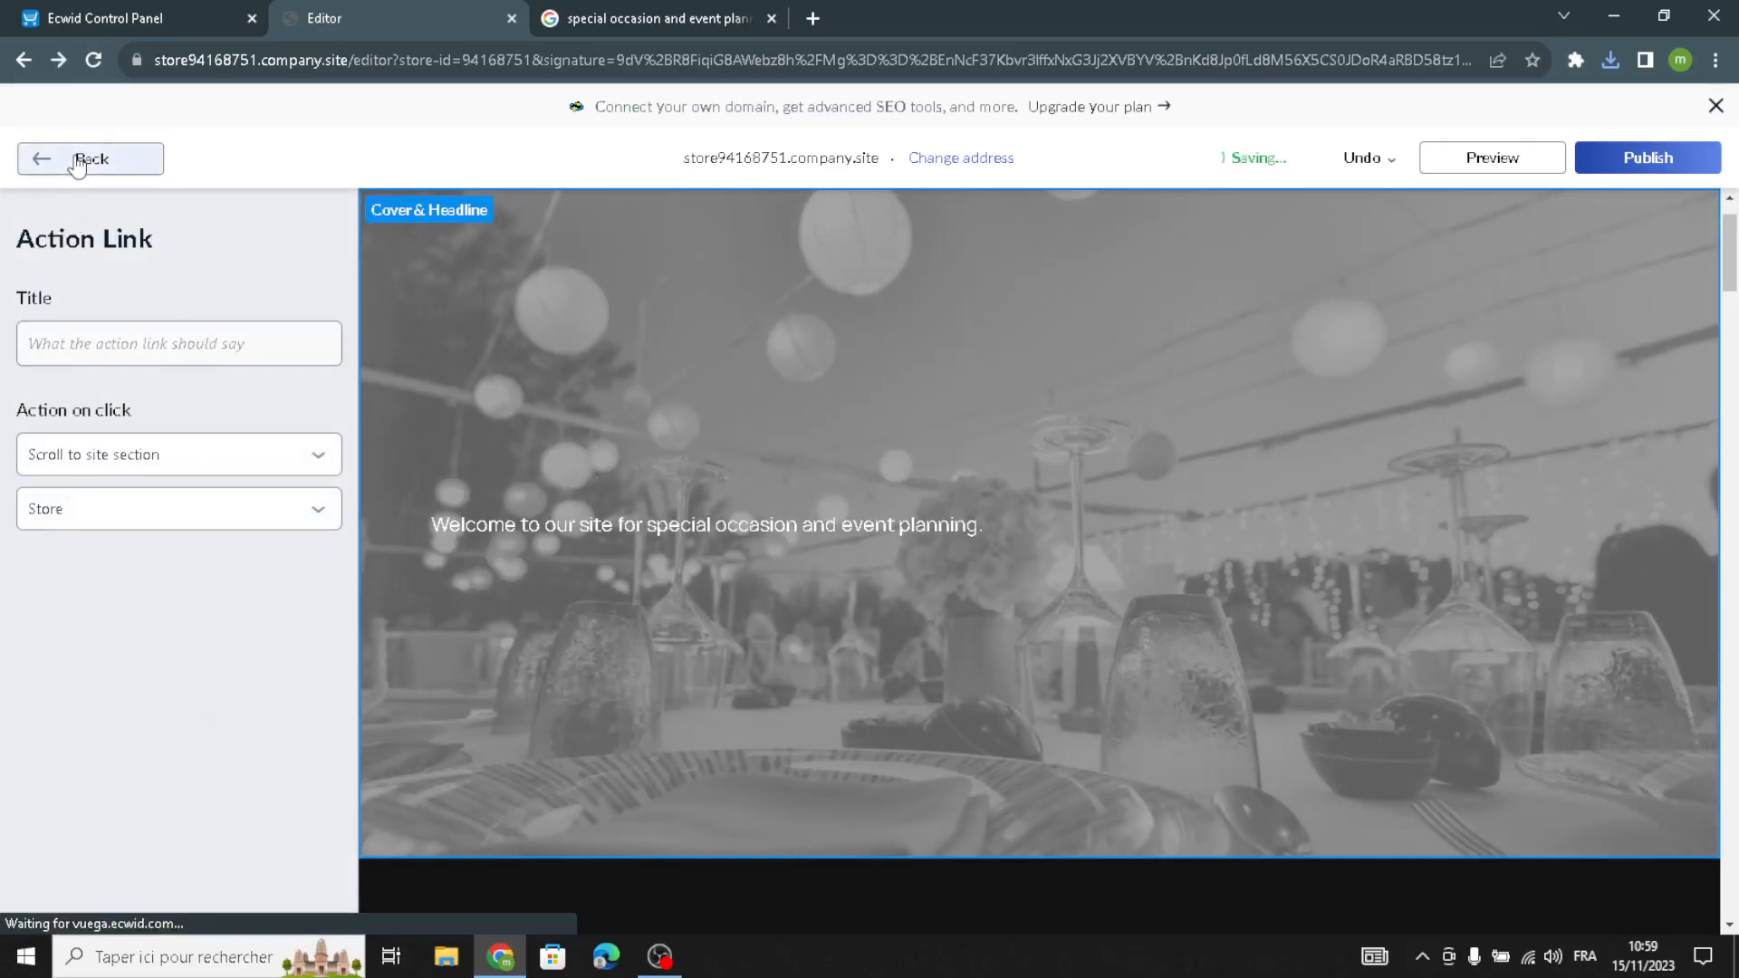
click(266, 285)
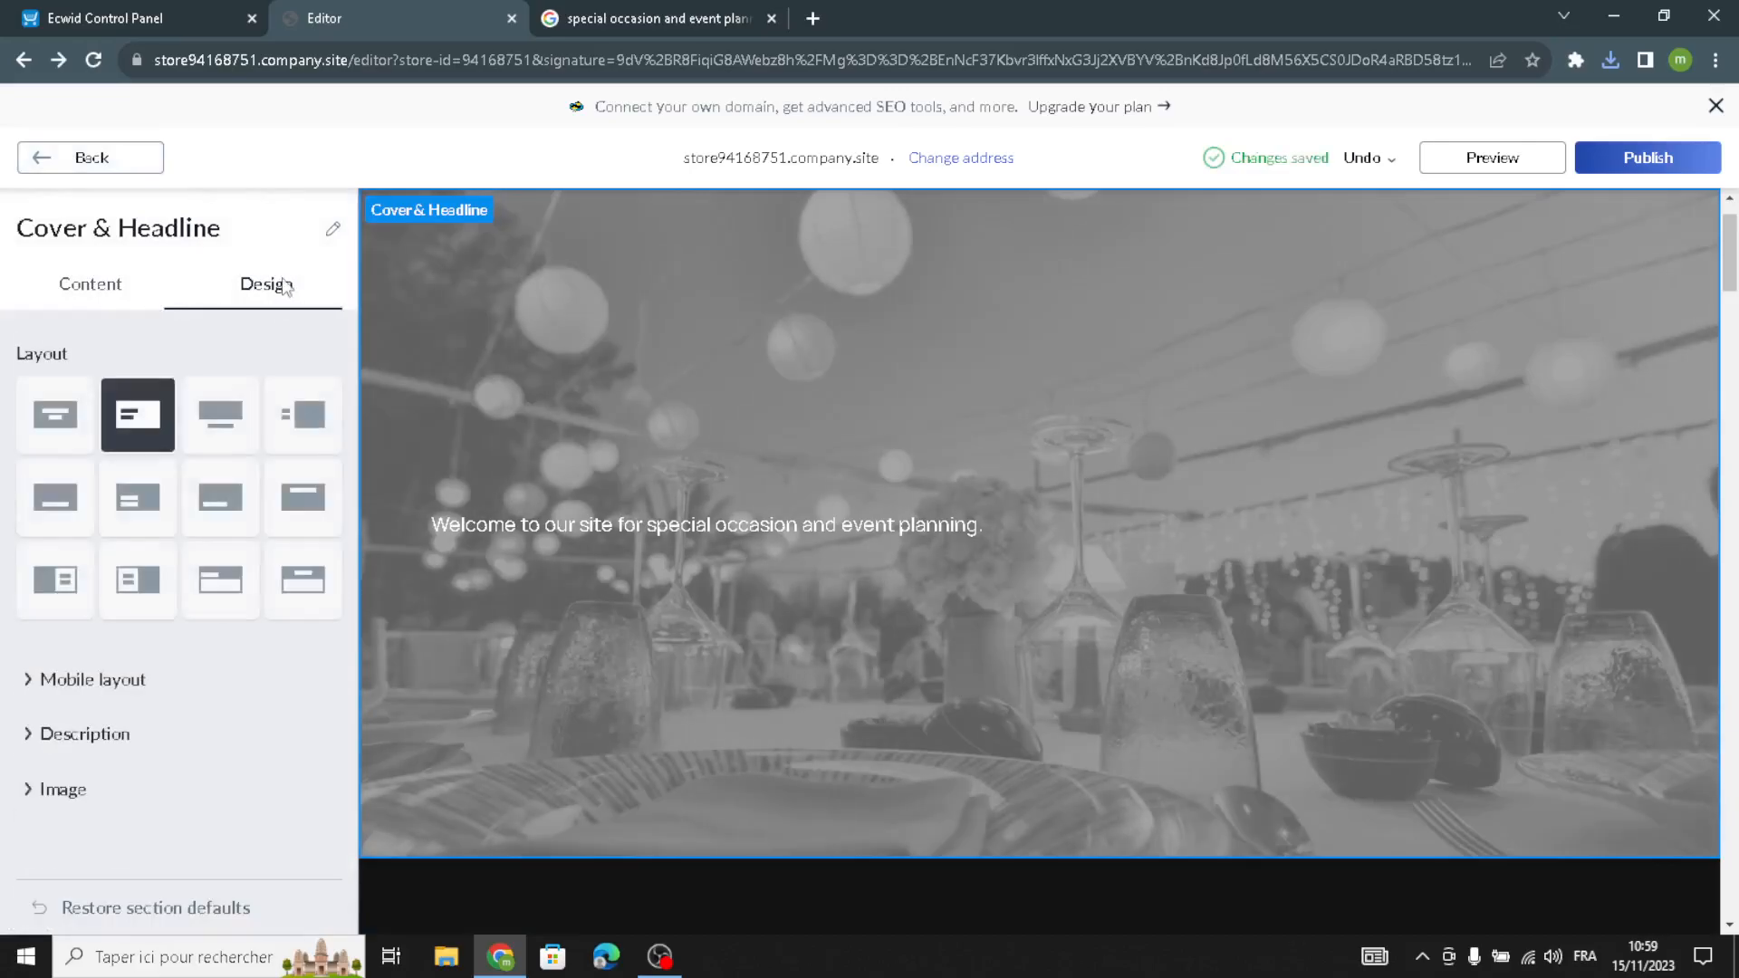
click(118, 304)
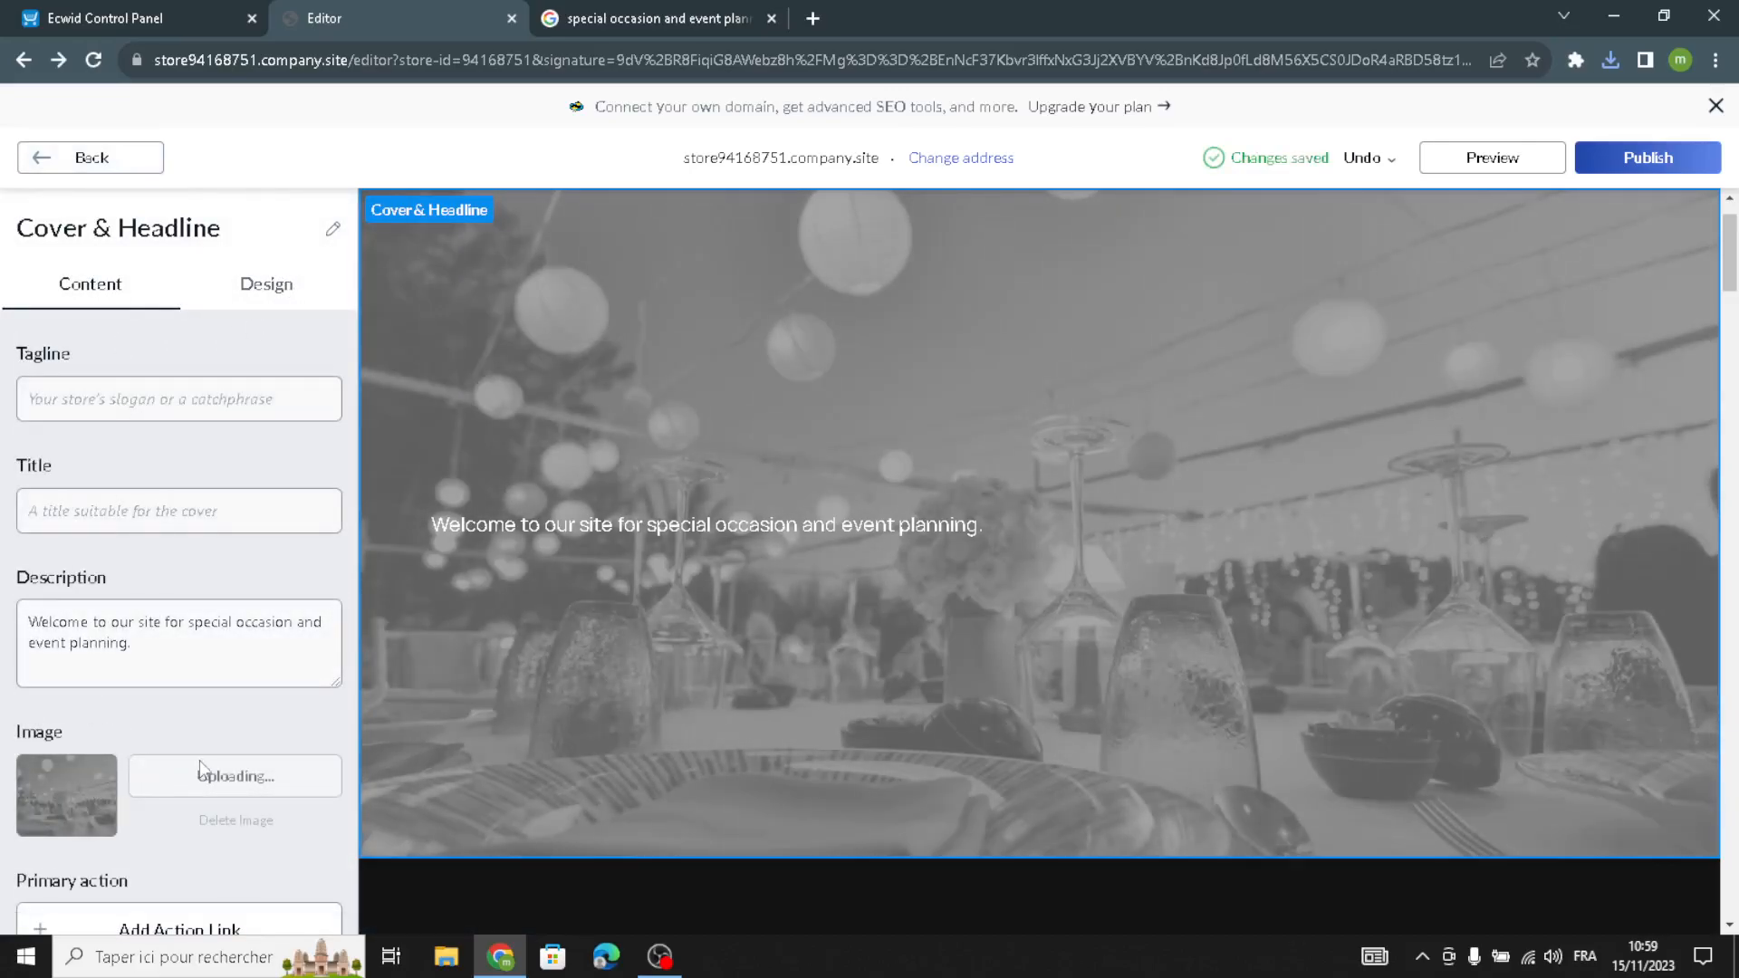
scroll(194, 813, down, 2)
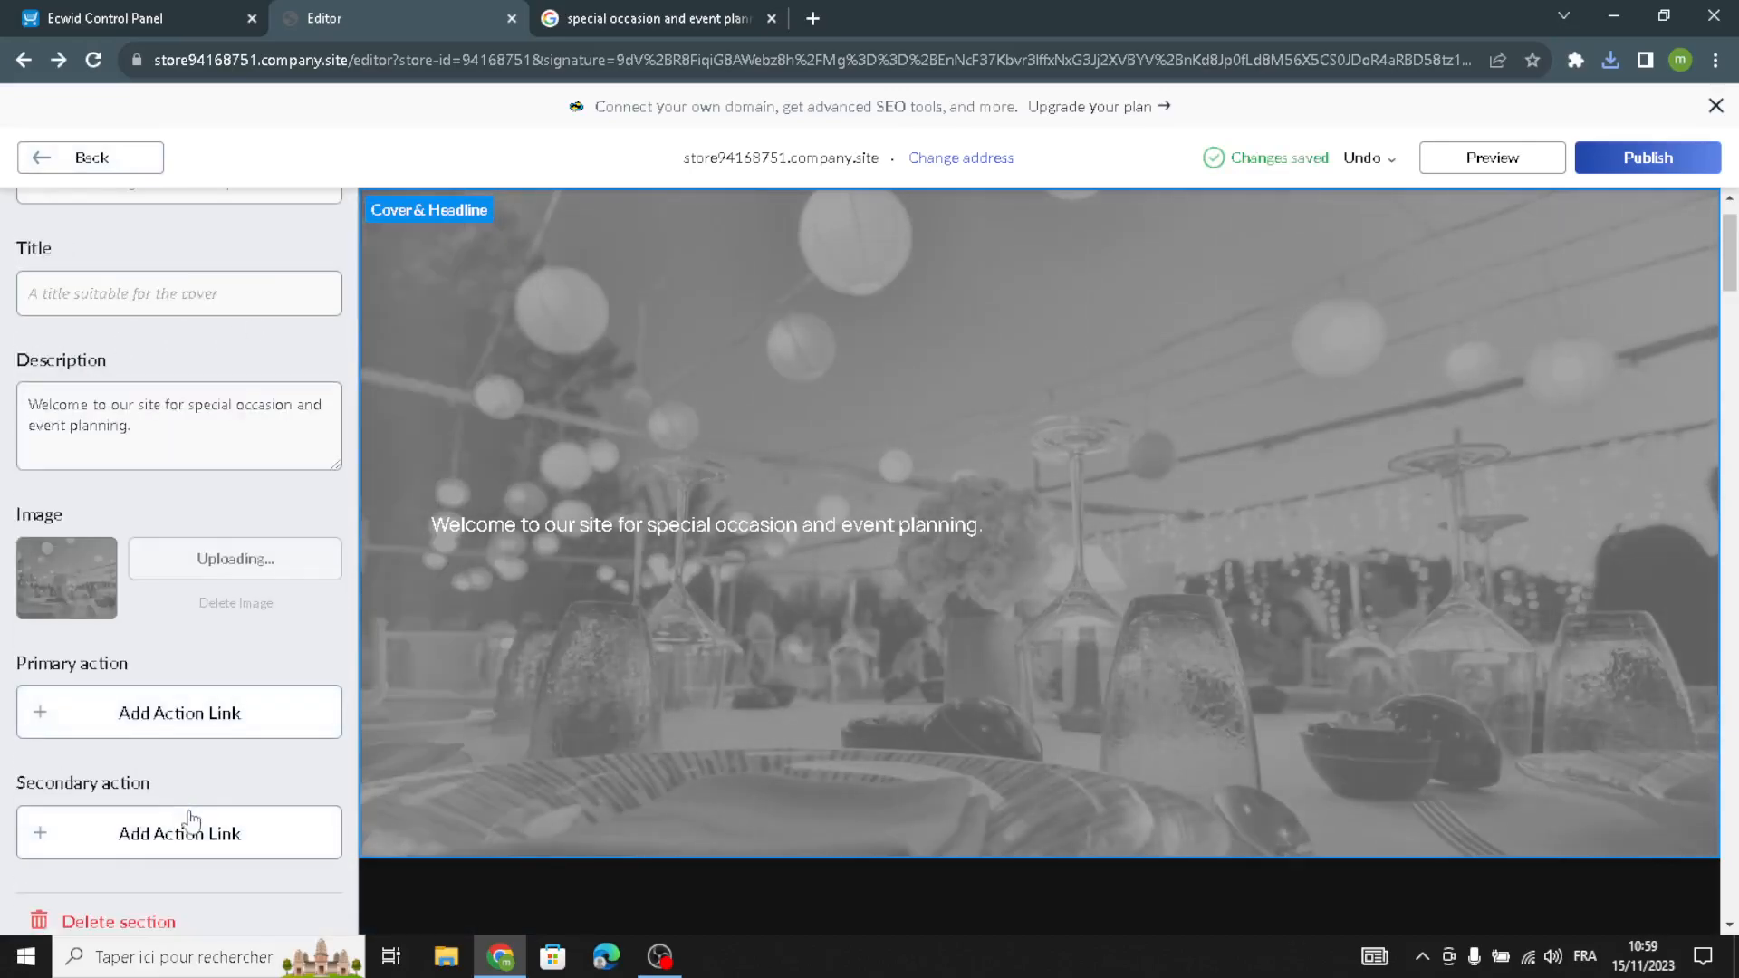
click(190, 820)
click(40, 157)
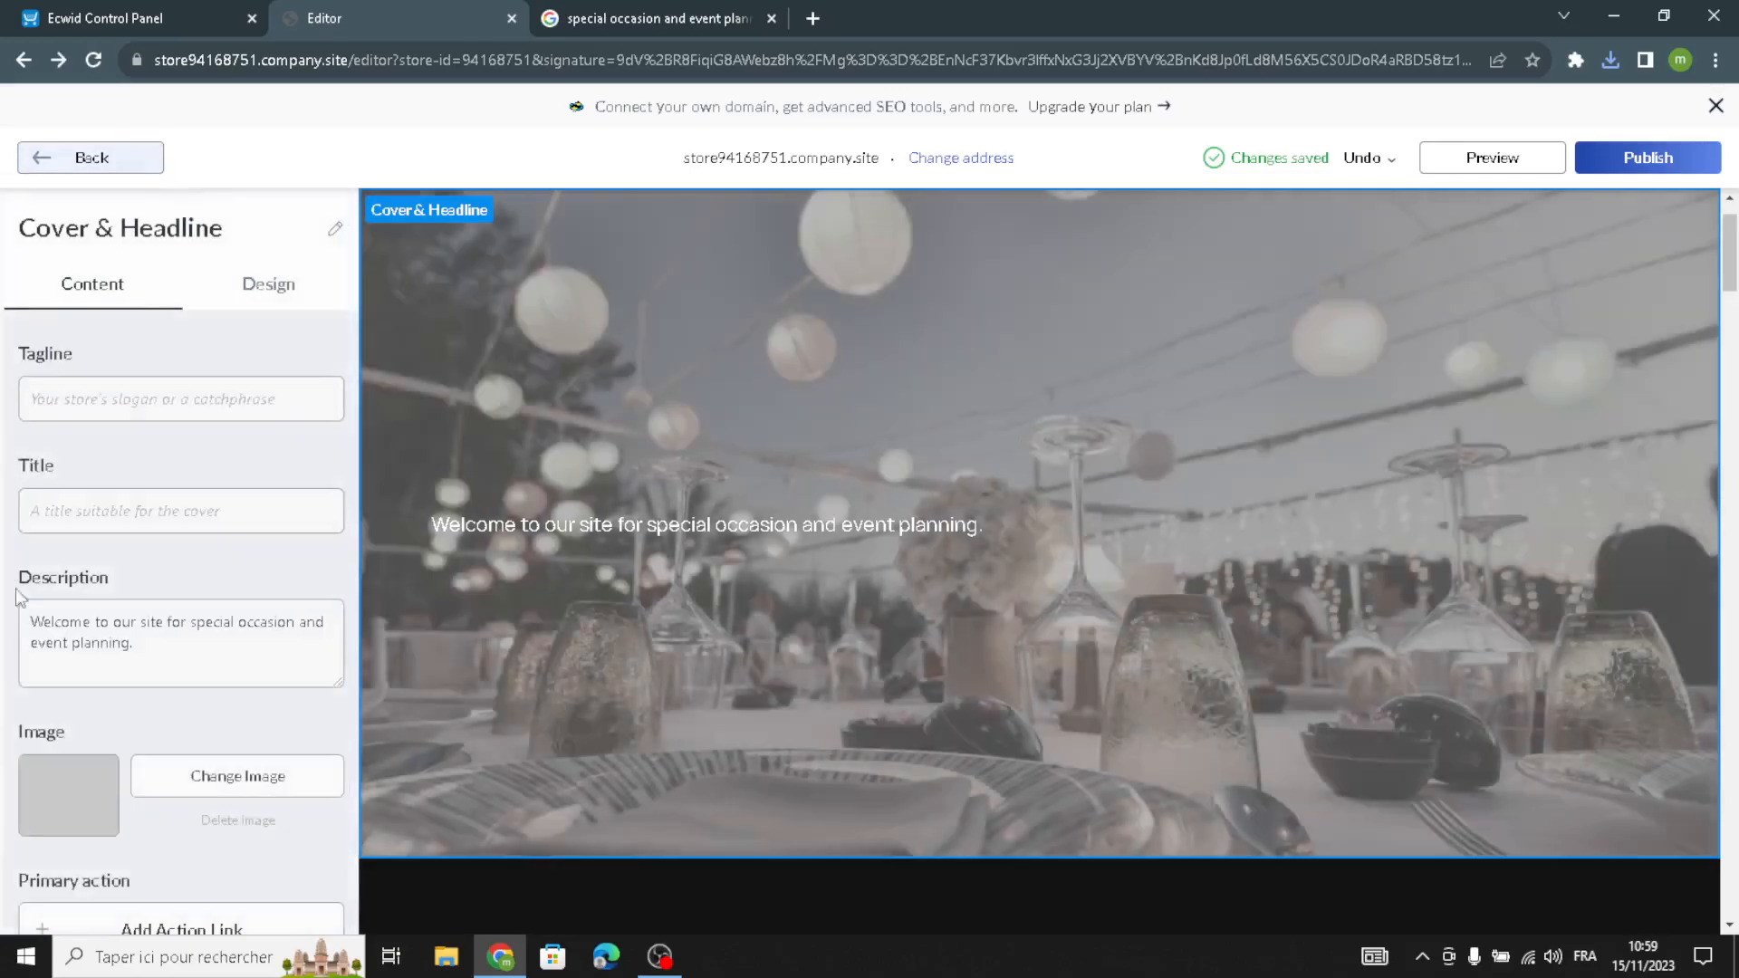
Add a primary action link titled "Contact us" to the cover and return to the section's content.
scroll(91, 797, down, 2)
click(208, 711)
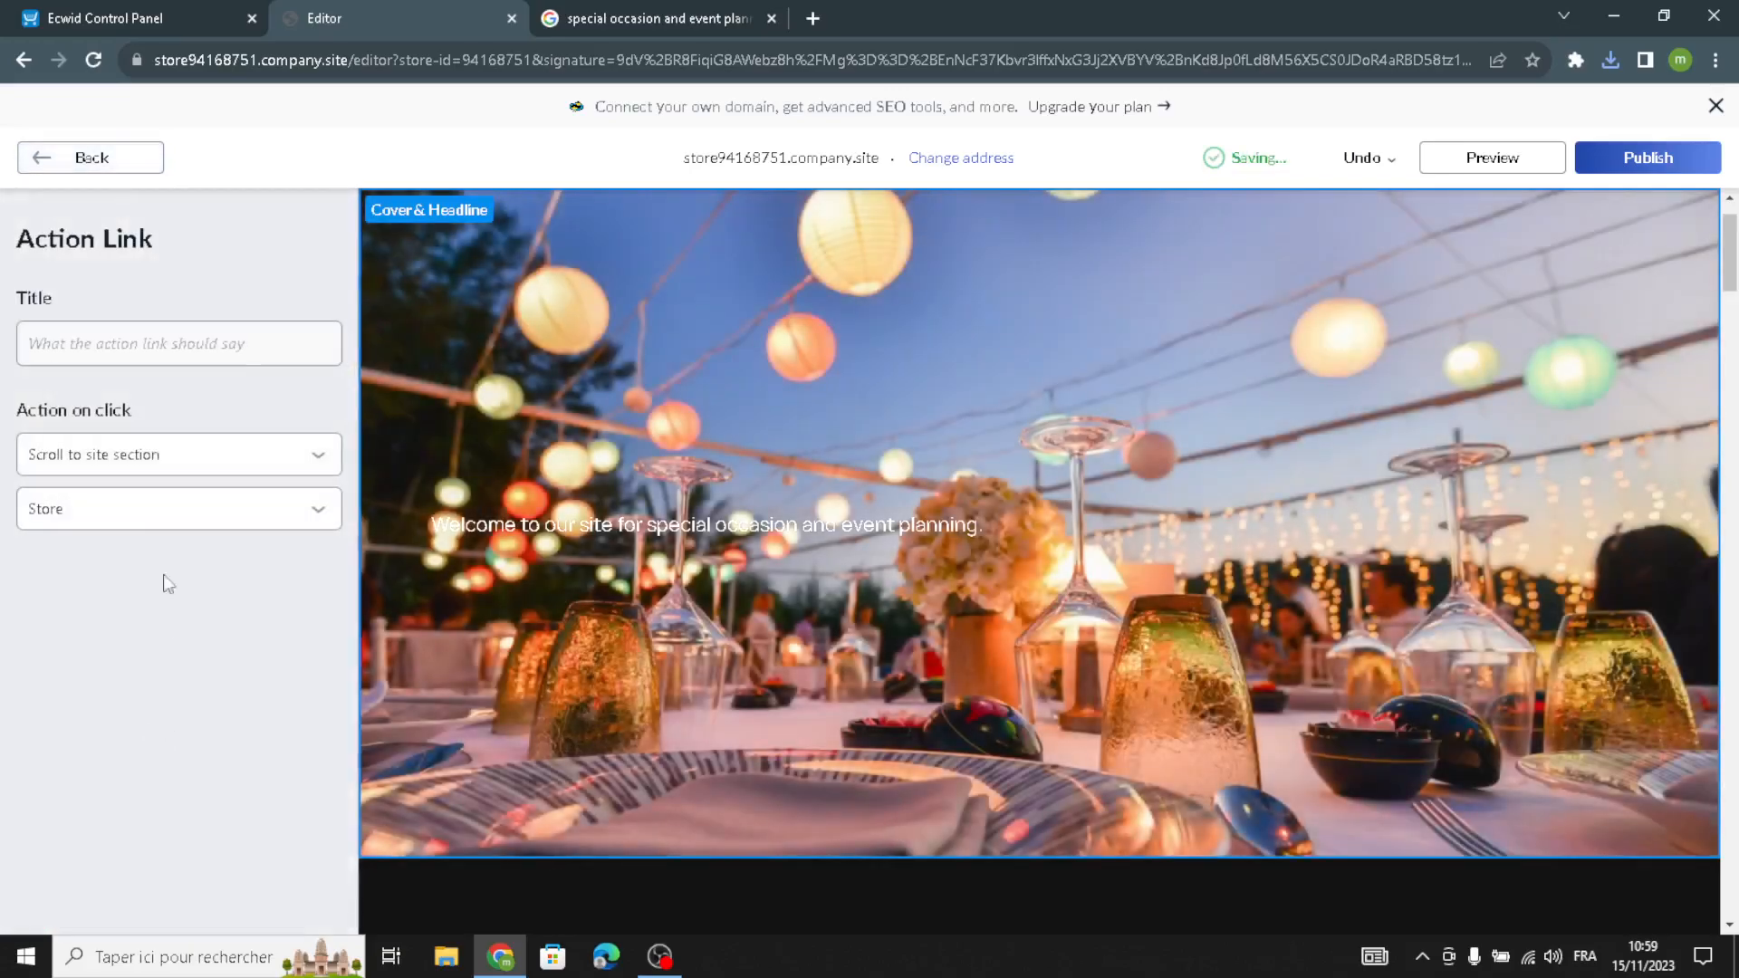
click(161, 355)
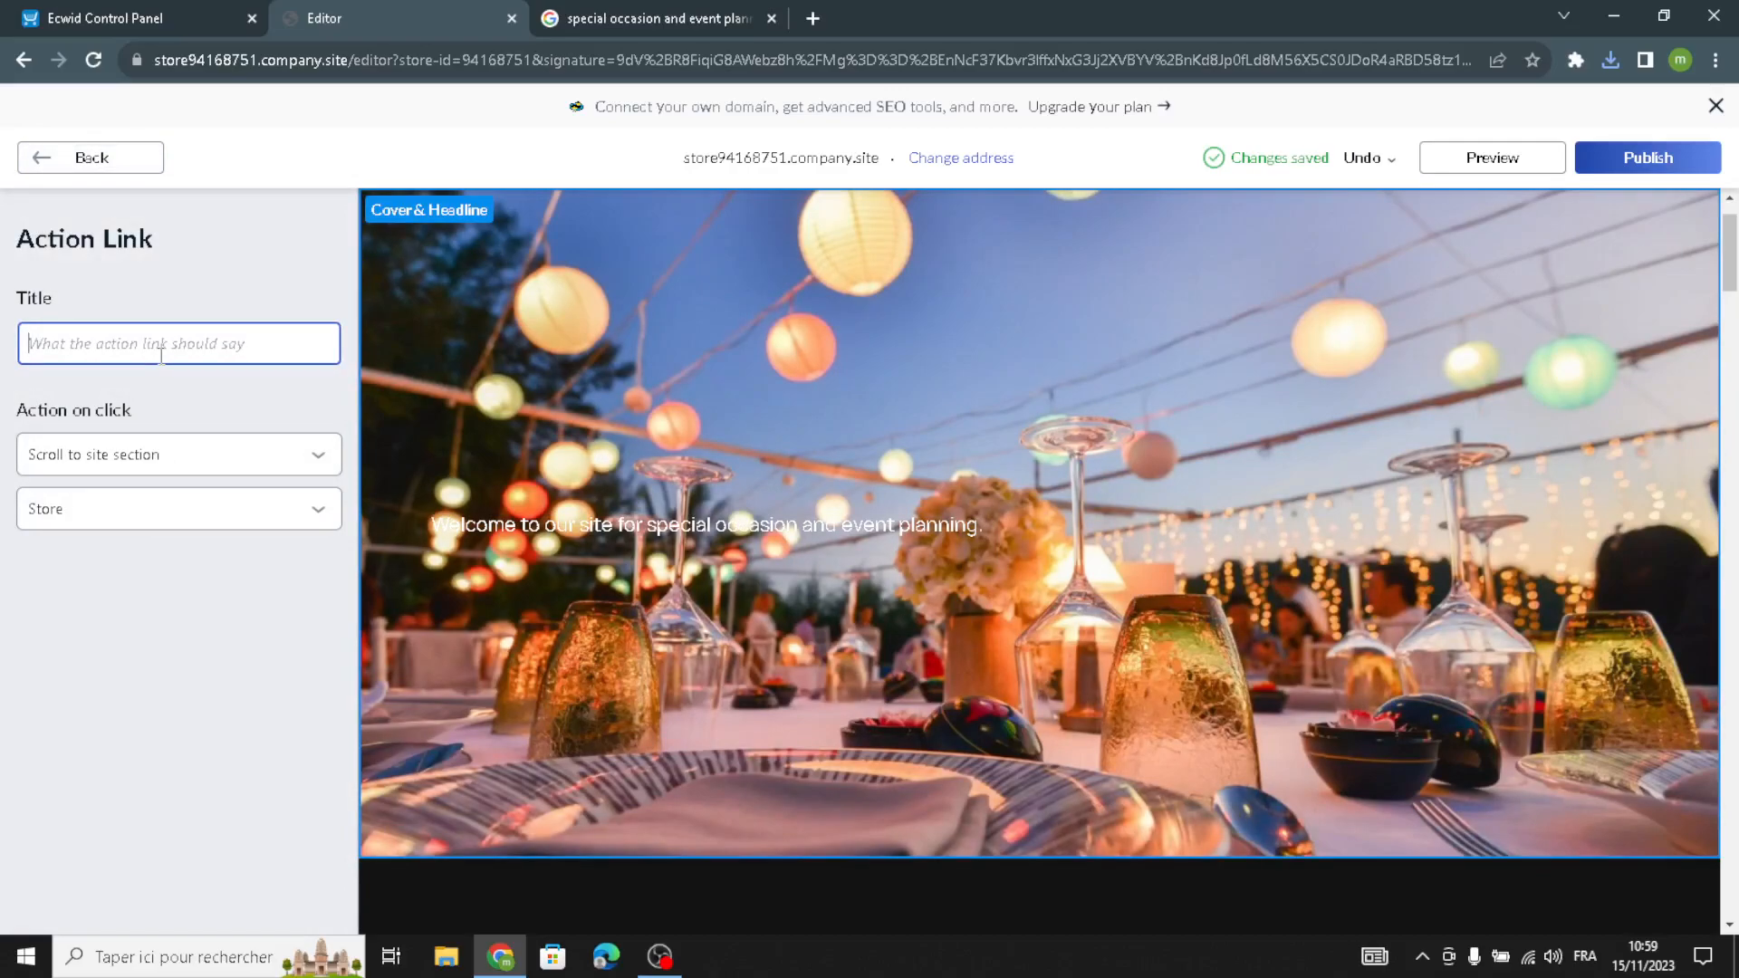
text(ca)
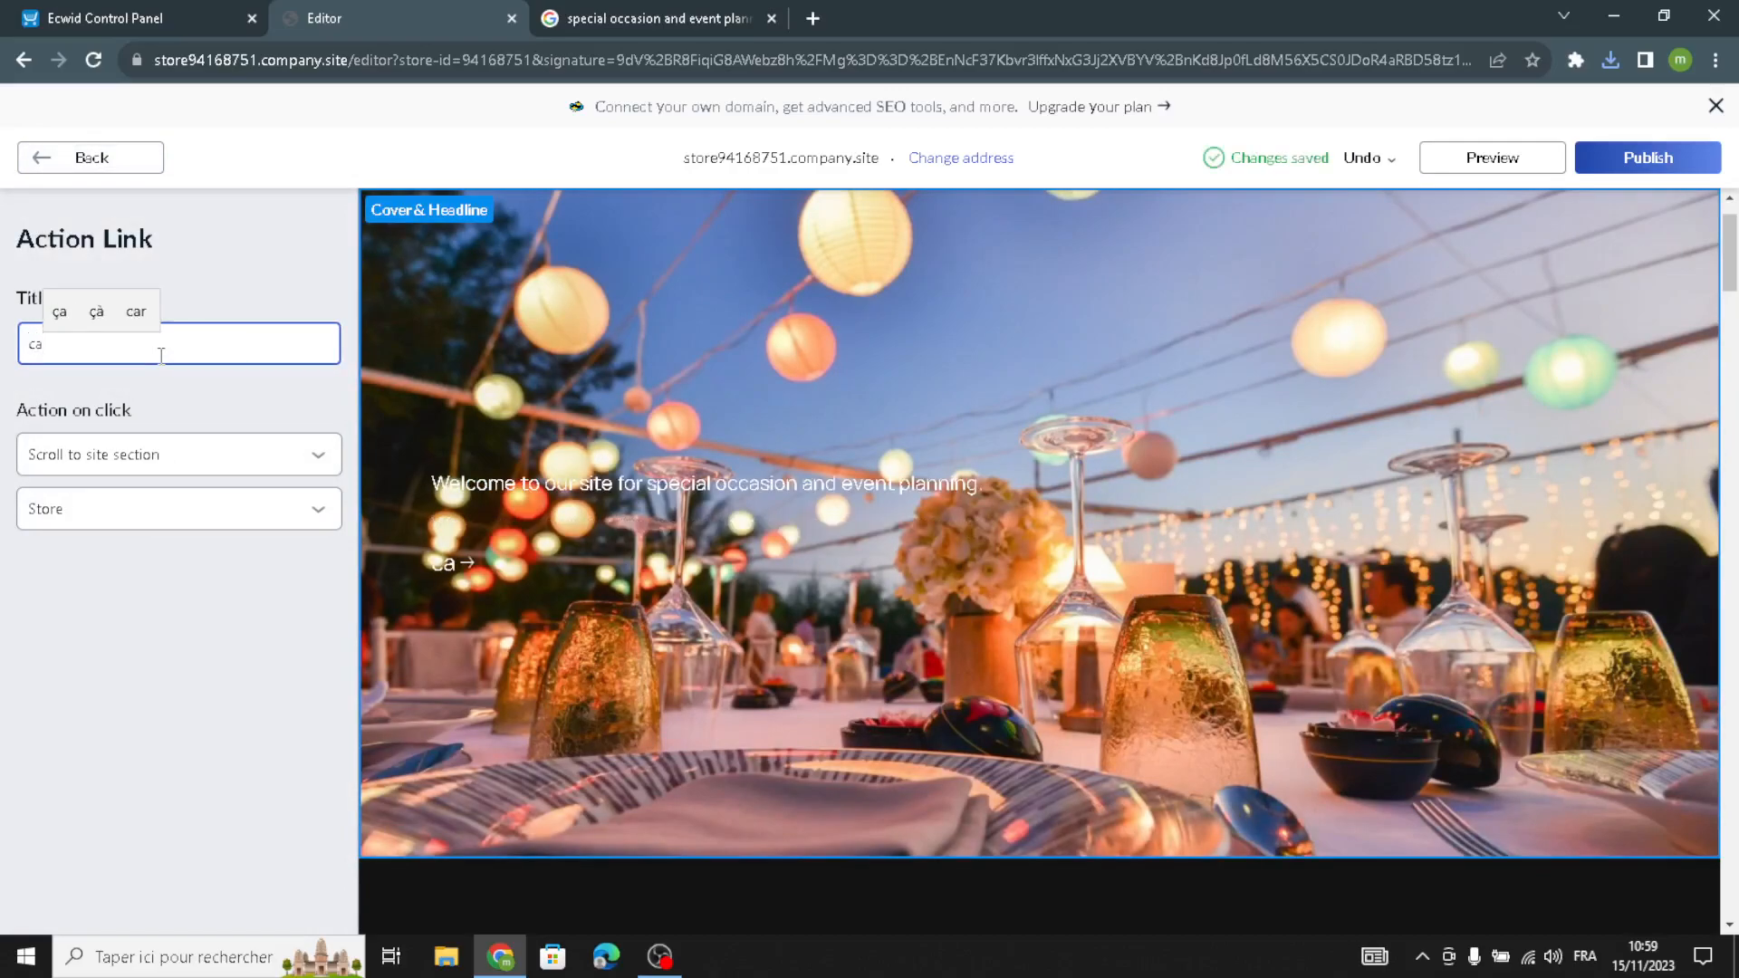
key(BackSpace)
key(BackSpace)
text(ca)
key(BackSpace)
key(BackSpace)
text(Conta)
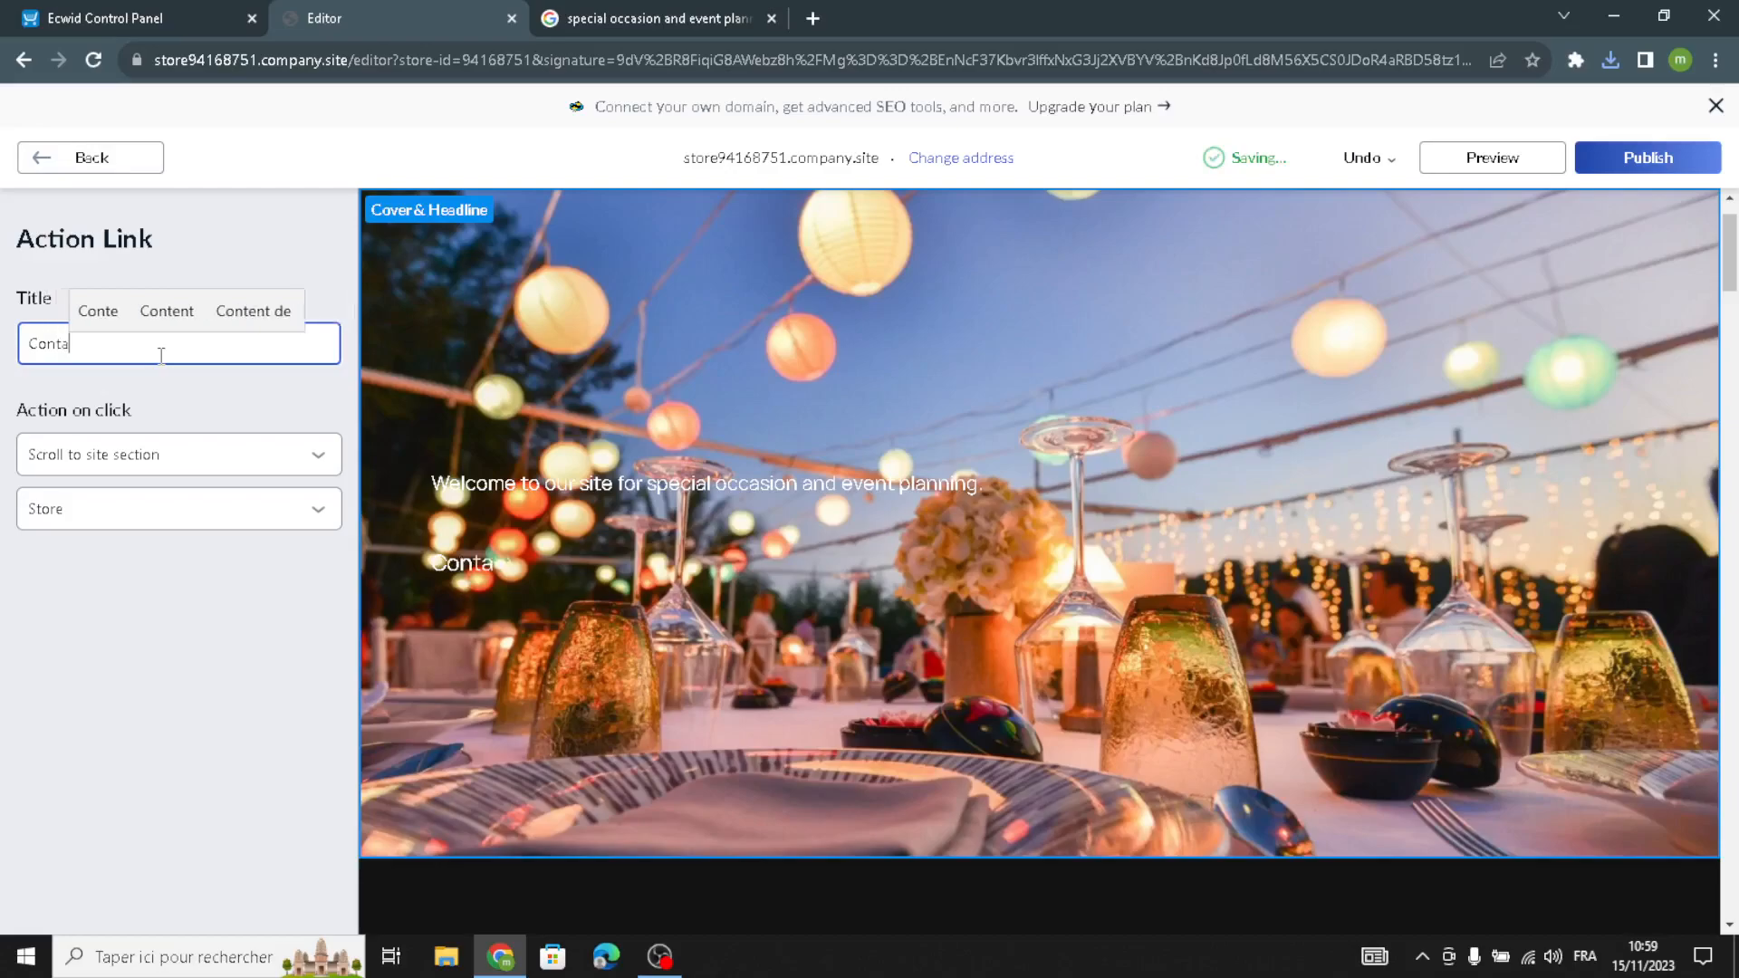
text(ct us)
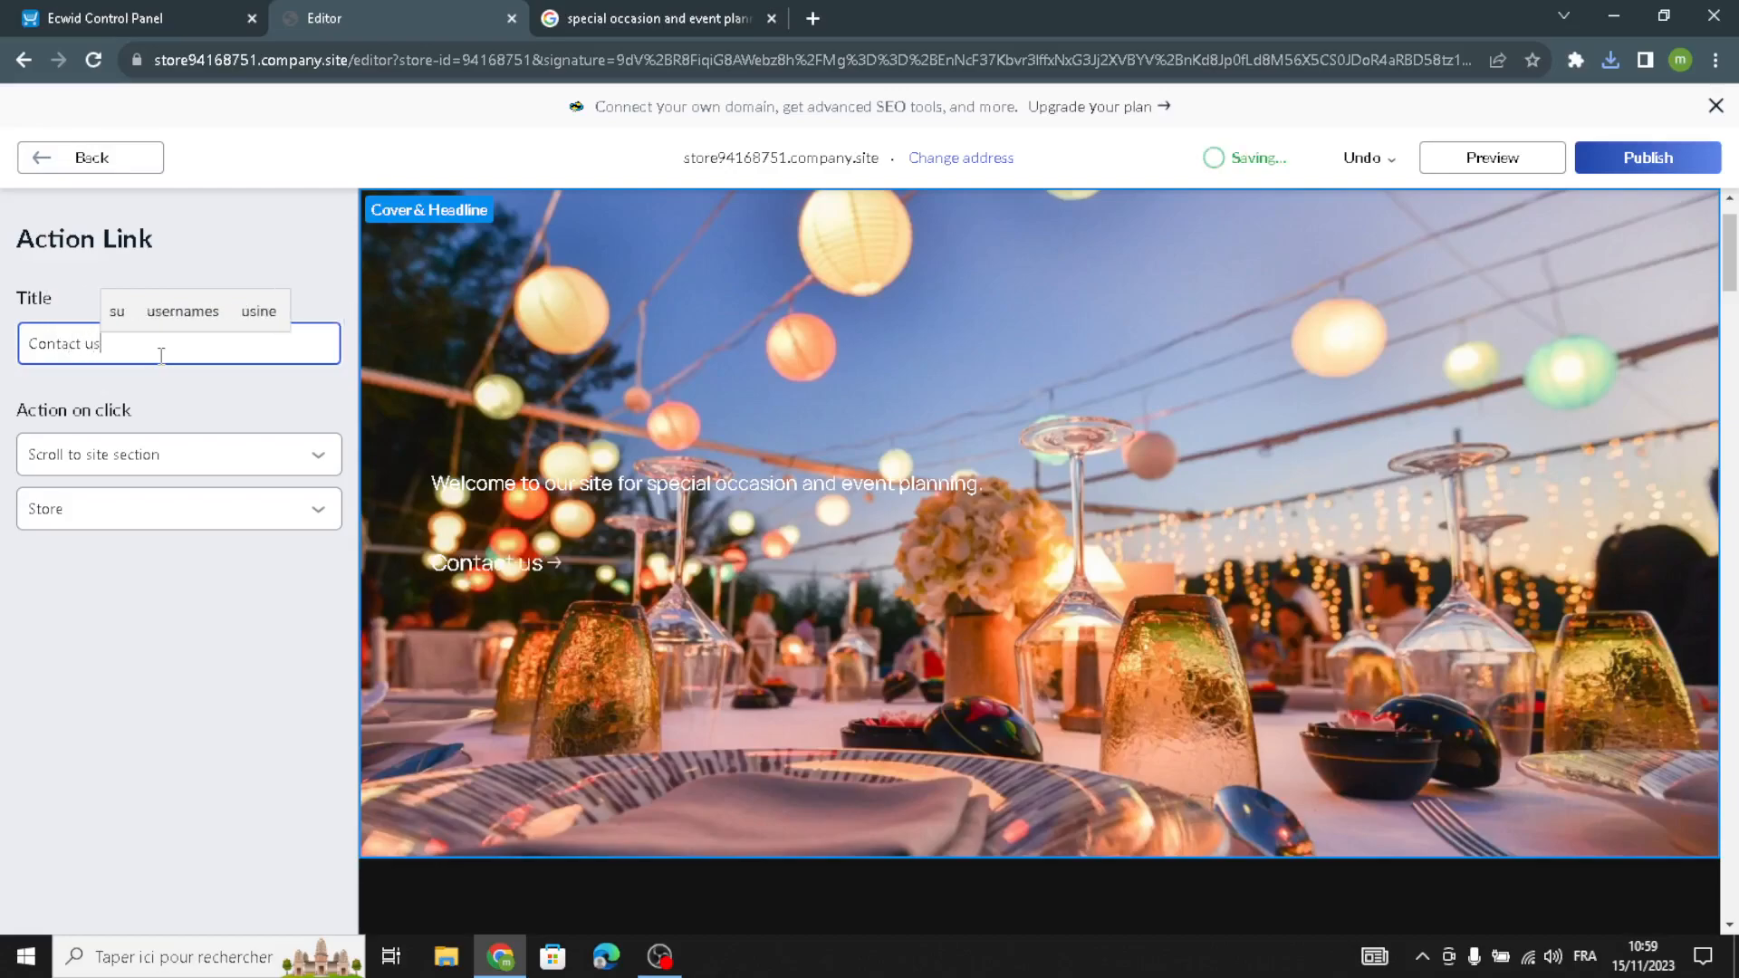
click(40, 153)
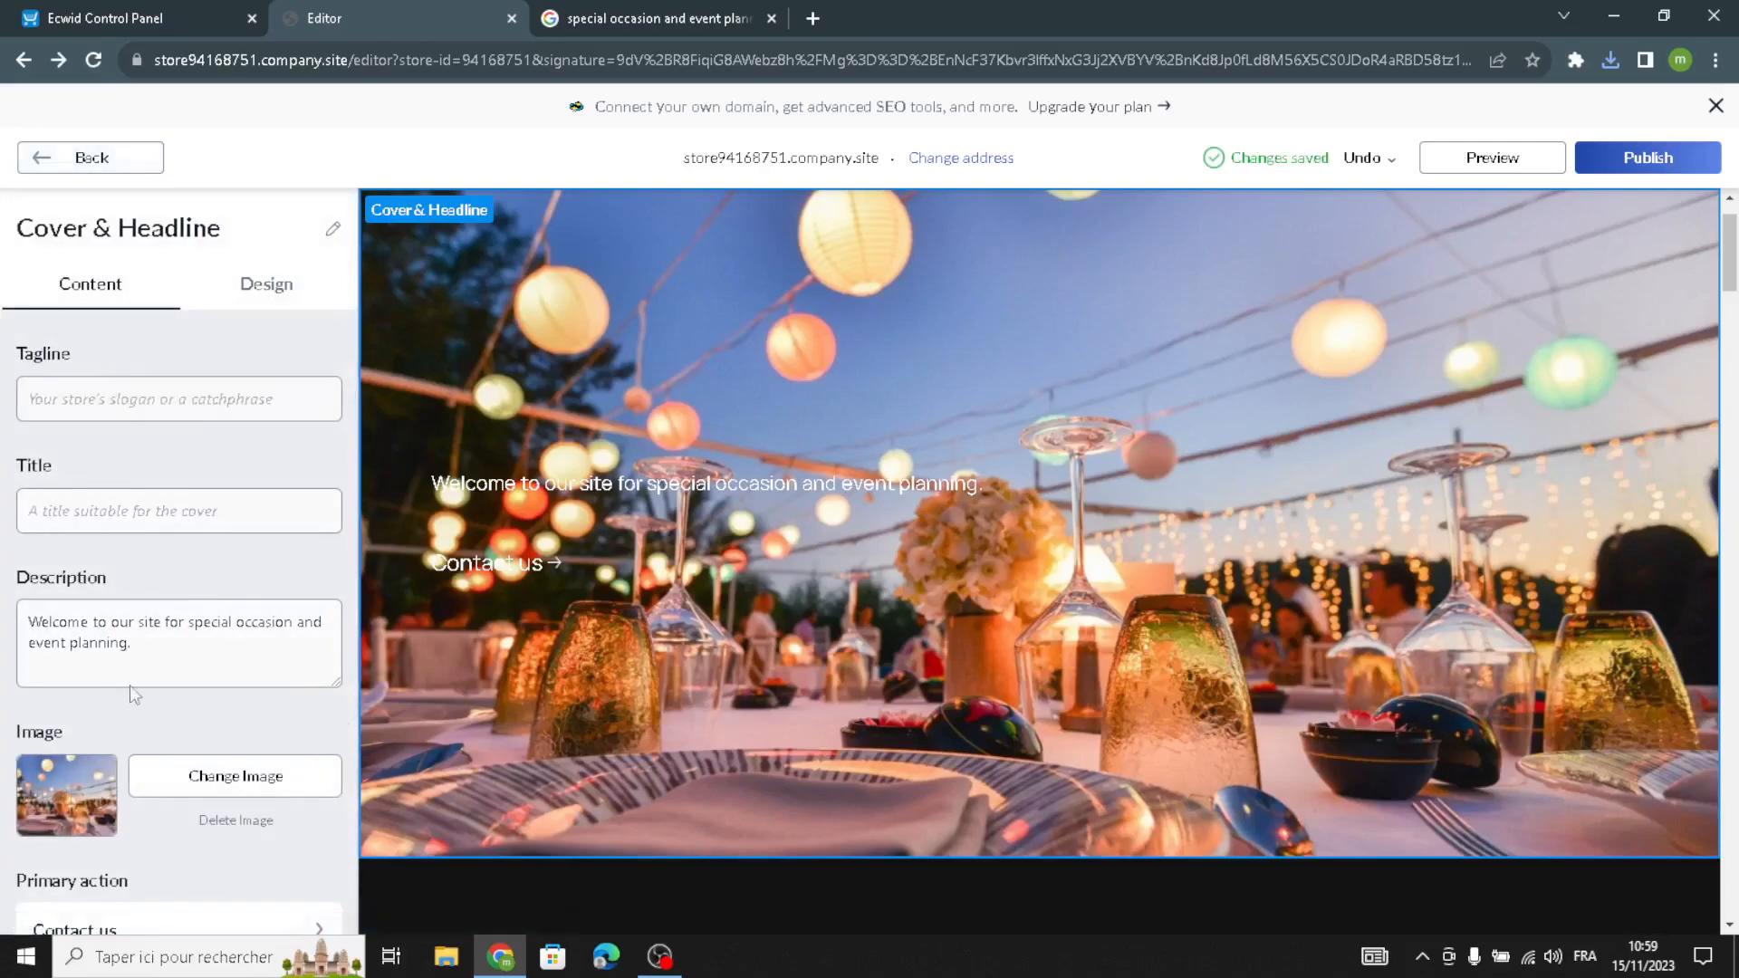
Apply the cover layout that places the image above centered text and open the section's background settings.
click(258, 288)
click(220, 415)
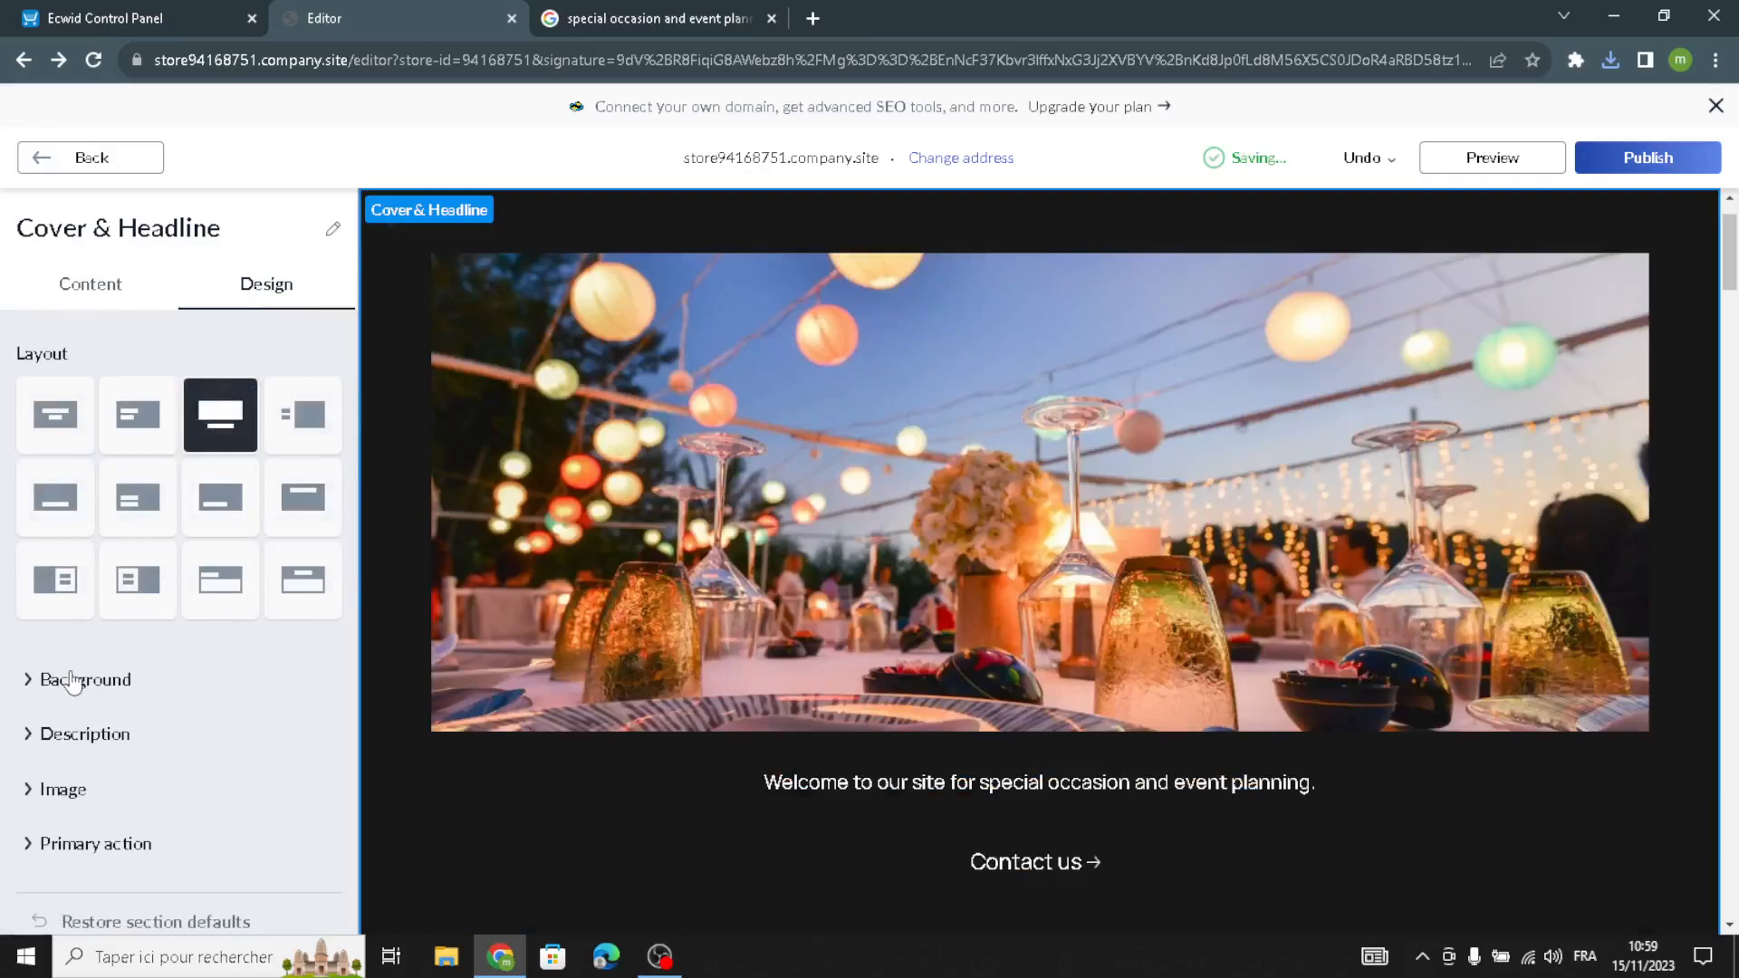
click(84, 681)
scroll(5, 643, down, 3)
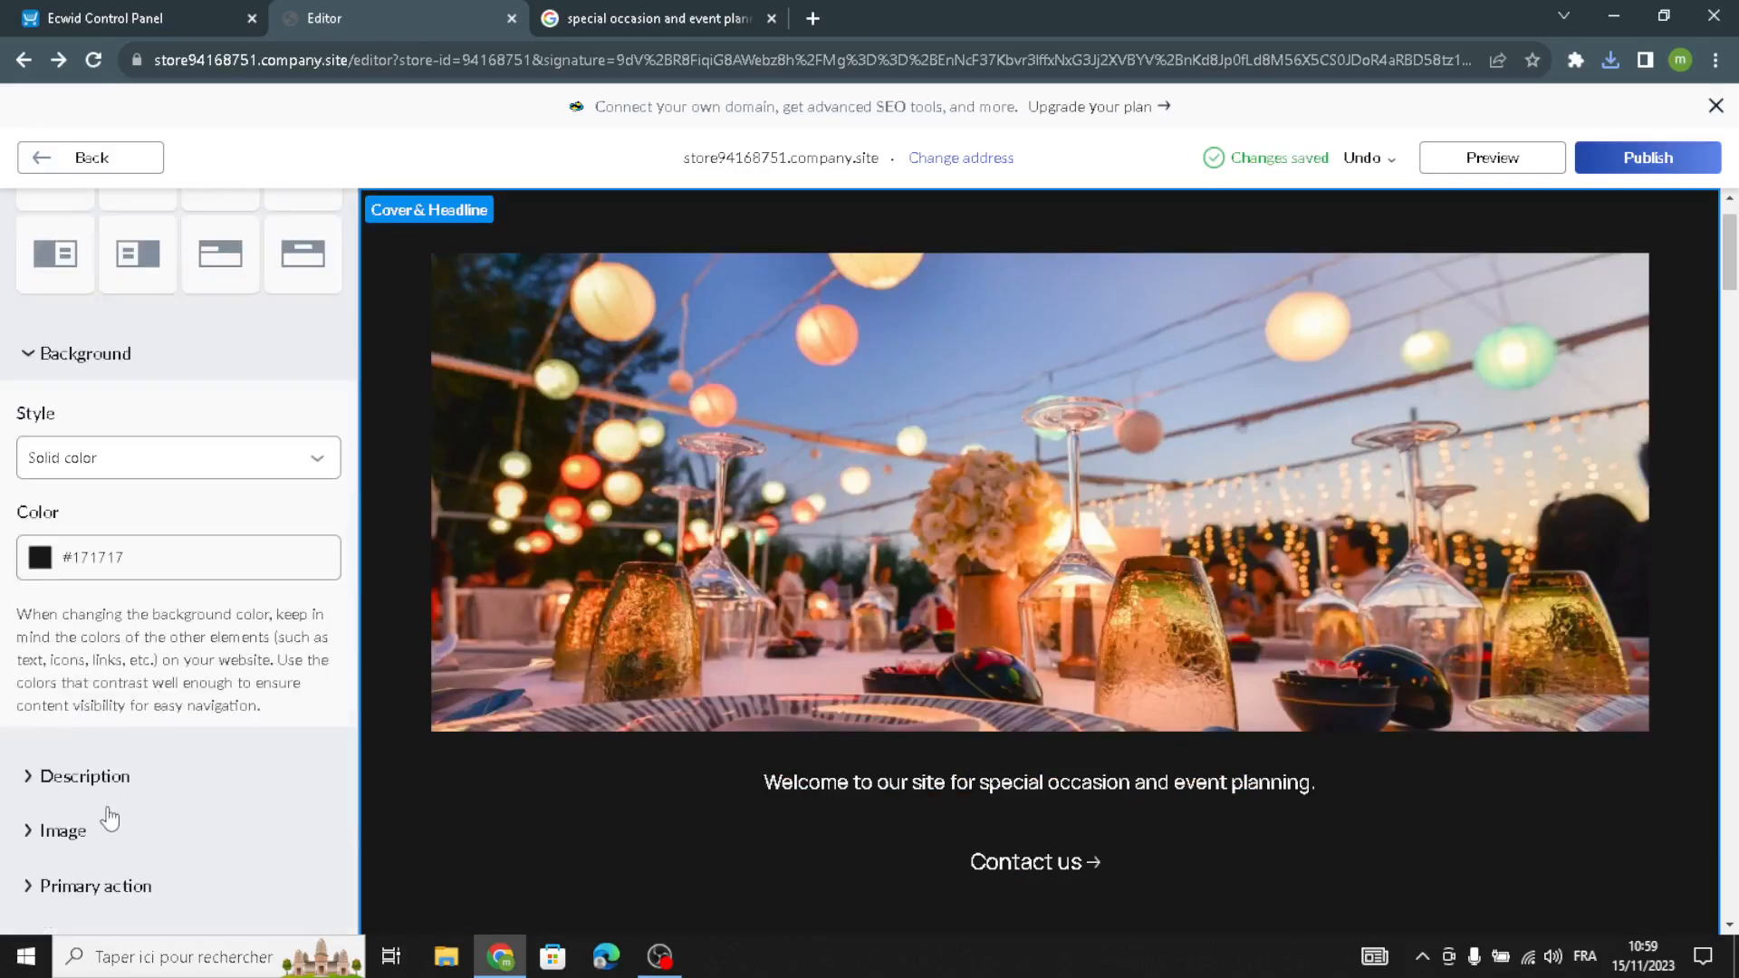
Set the cover description's text size to 26 and its font to Alice.
click(95, 776)
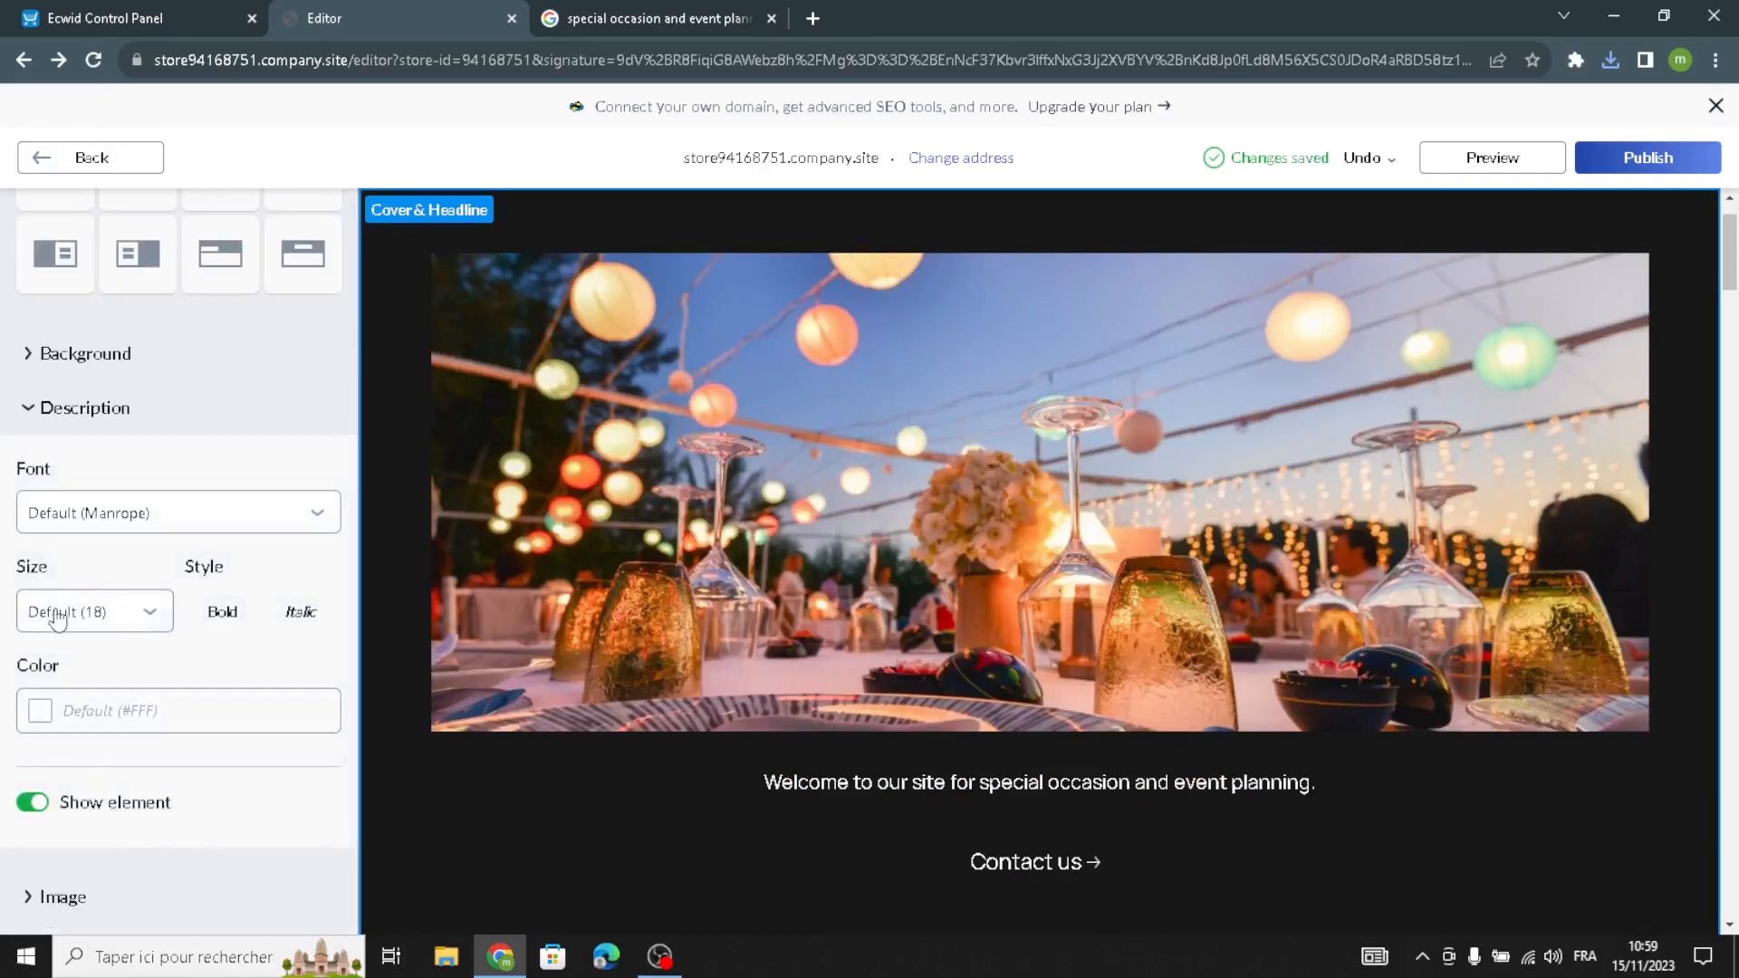
click(57, 616)
click(47, 376)
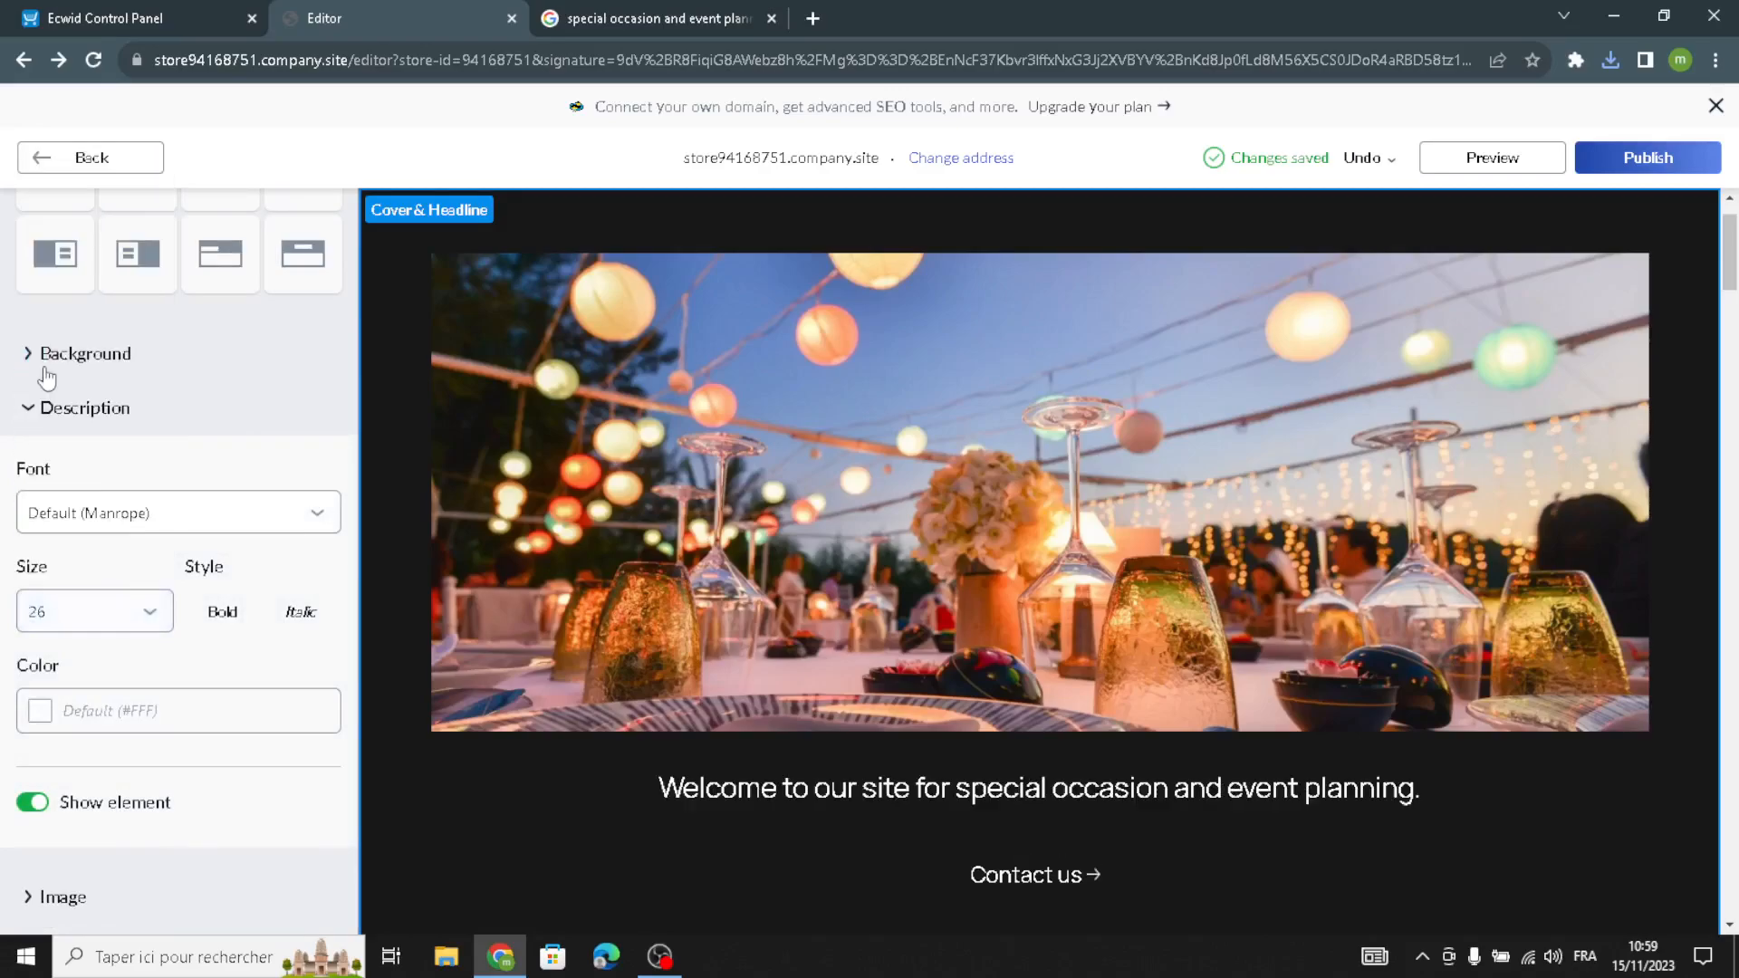
click(104, 525)
click(43, 326)
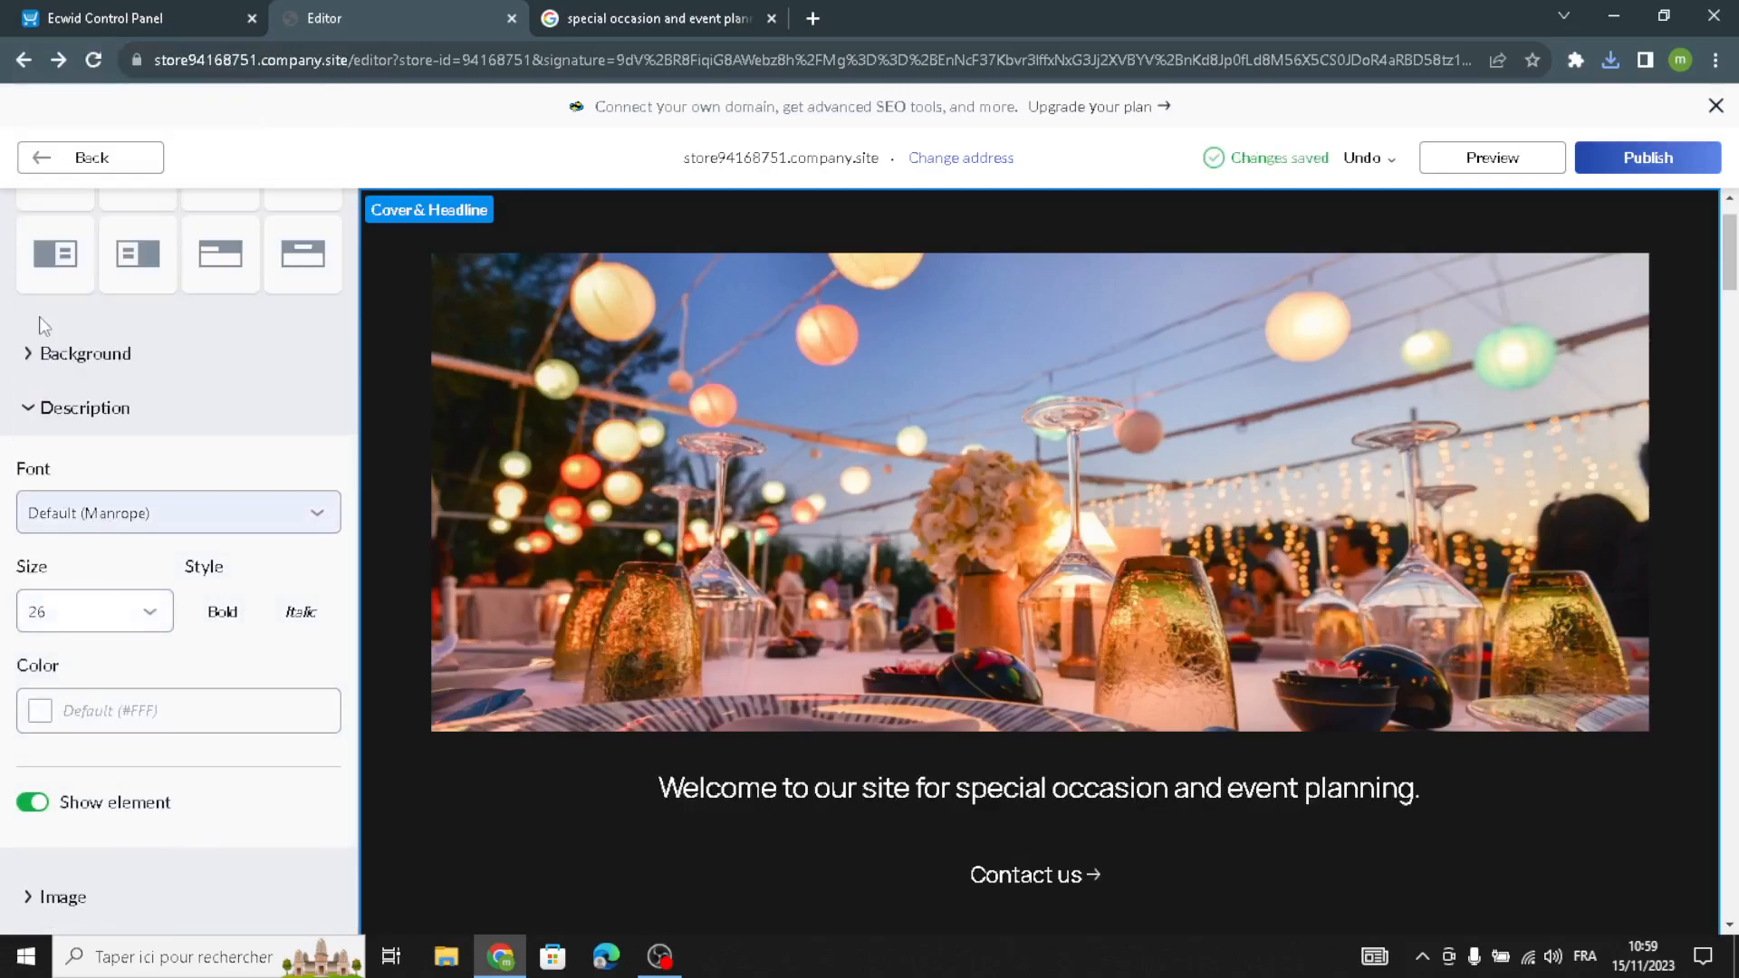
Review the primary action's design settings and the "Contact us" link's click action and target section, then return to the homepage sections.
scroll(18, 589, down, 1)
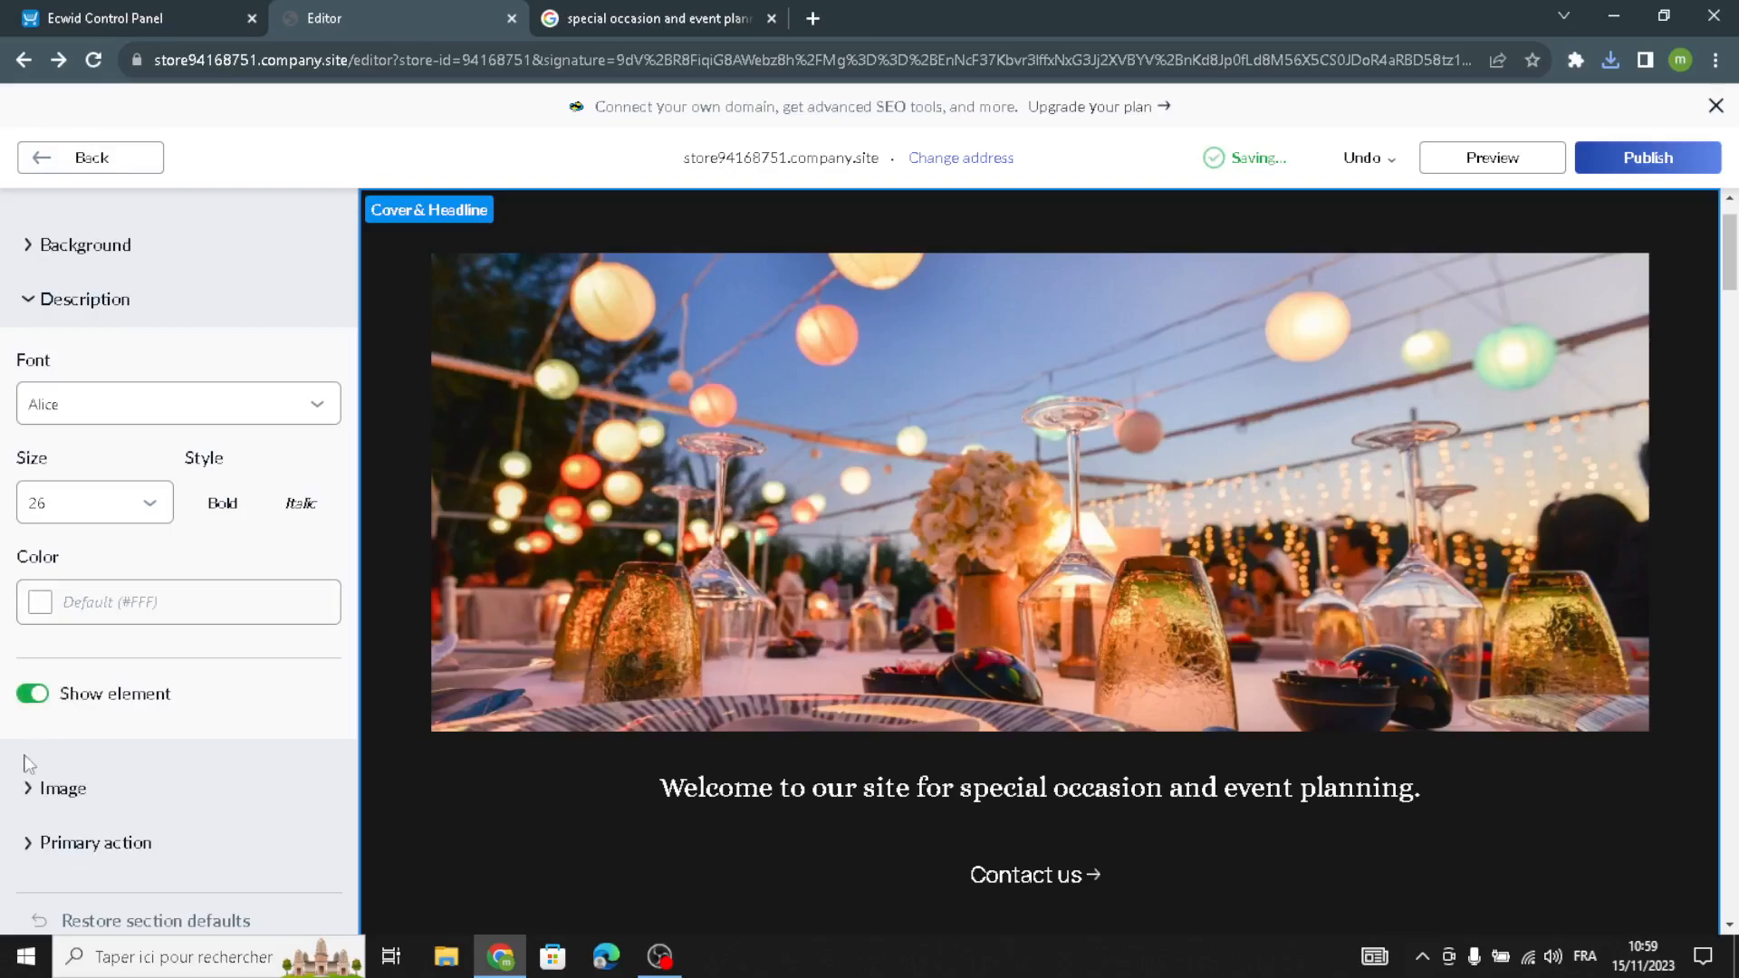
click(68, 844)
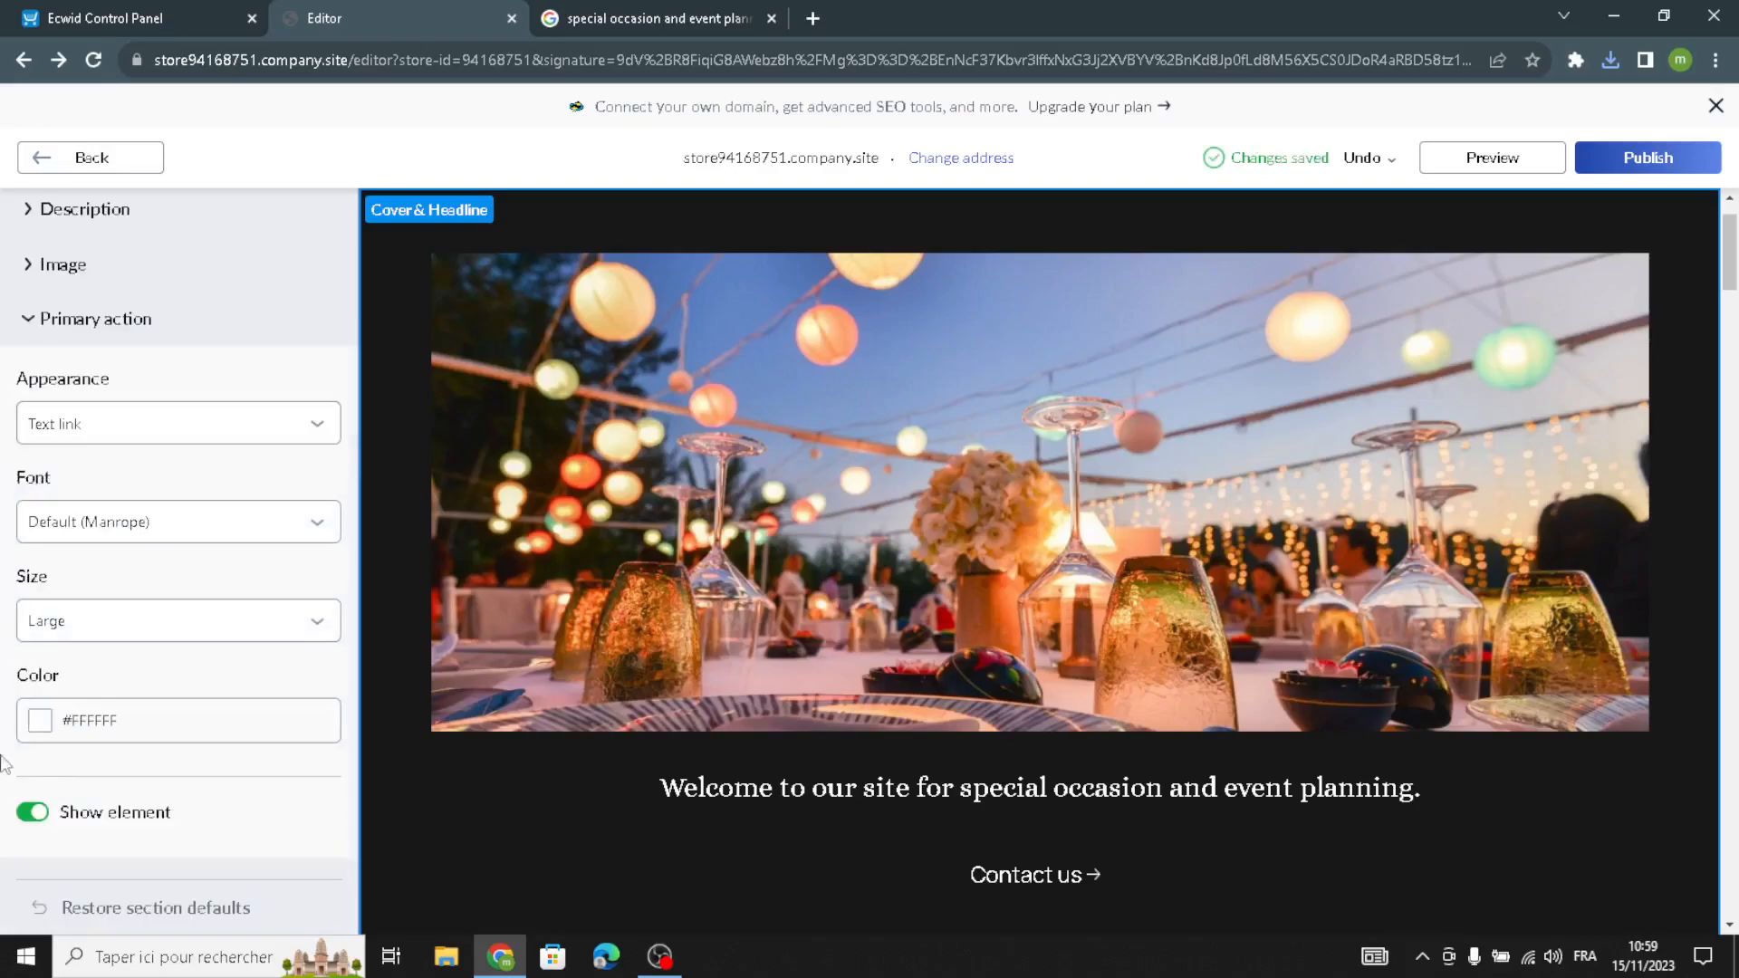
click(77, 163)
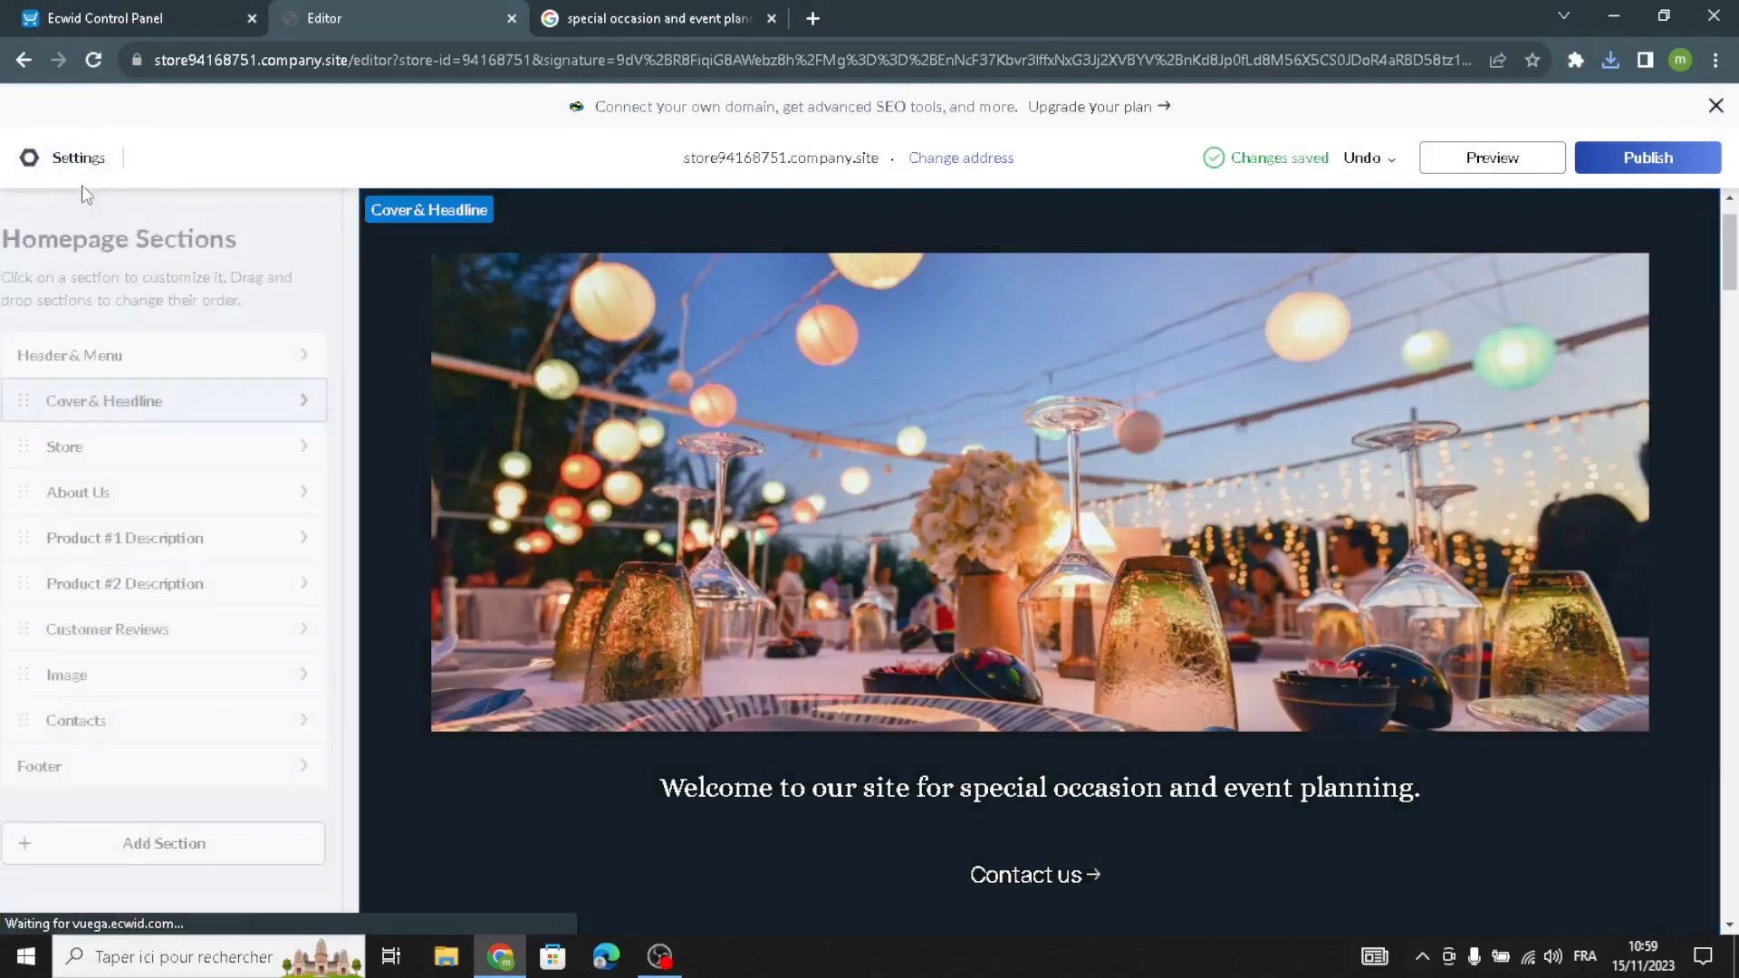
click(135, 401)
scroll(136, 815, down, 3)
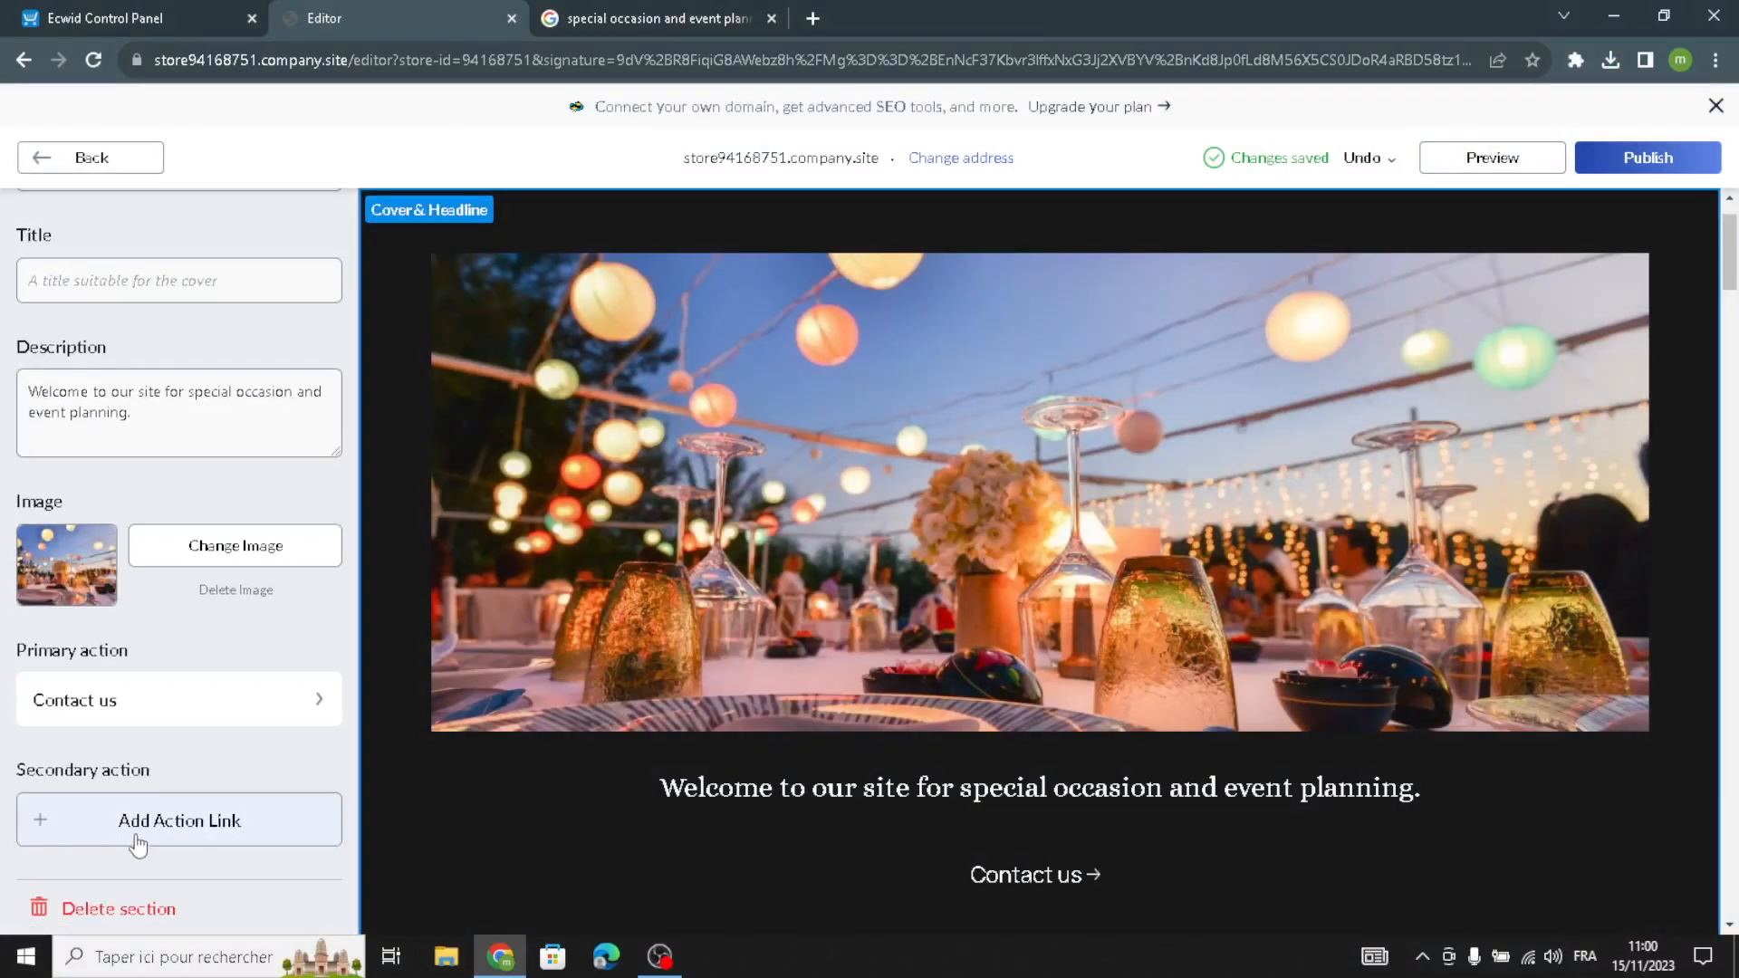
click(127, 711)
click(131, 460)
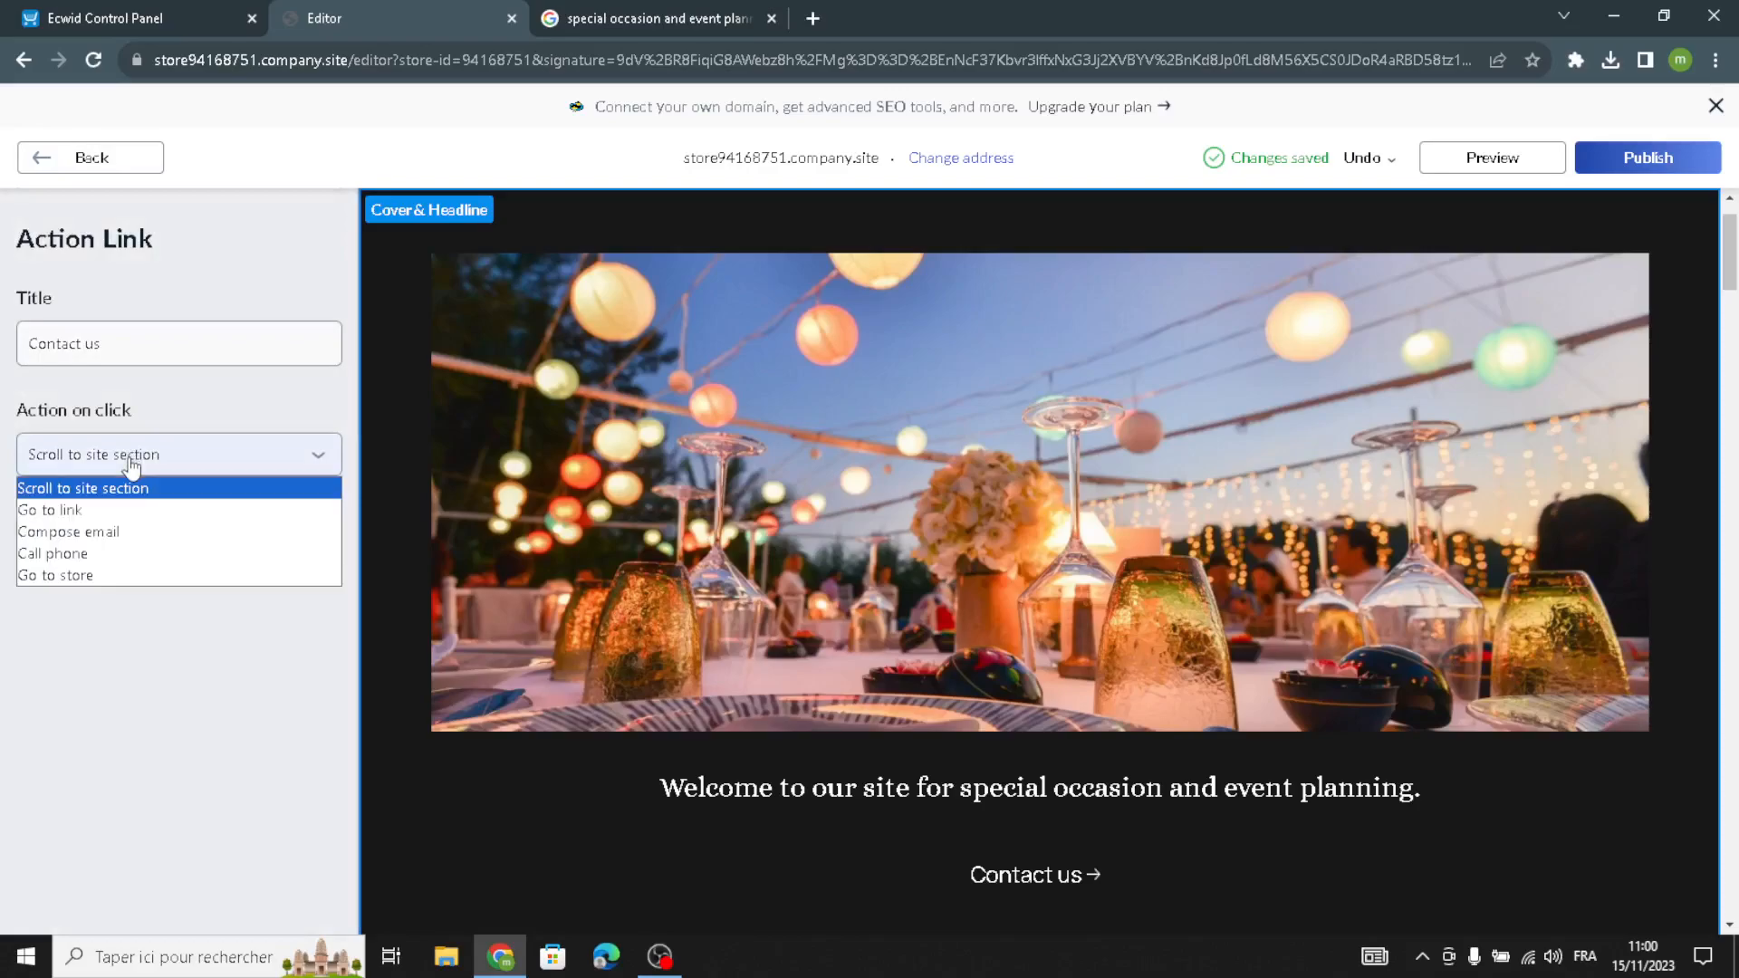
click(128, 457)
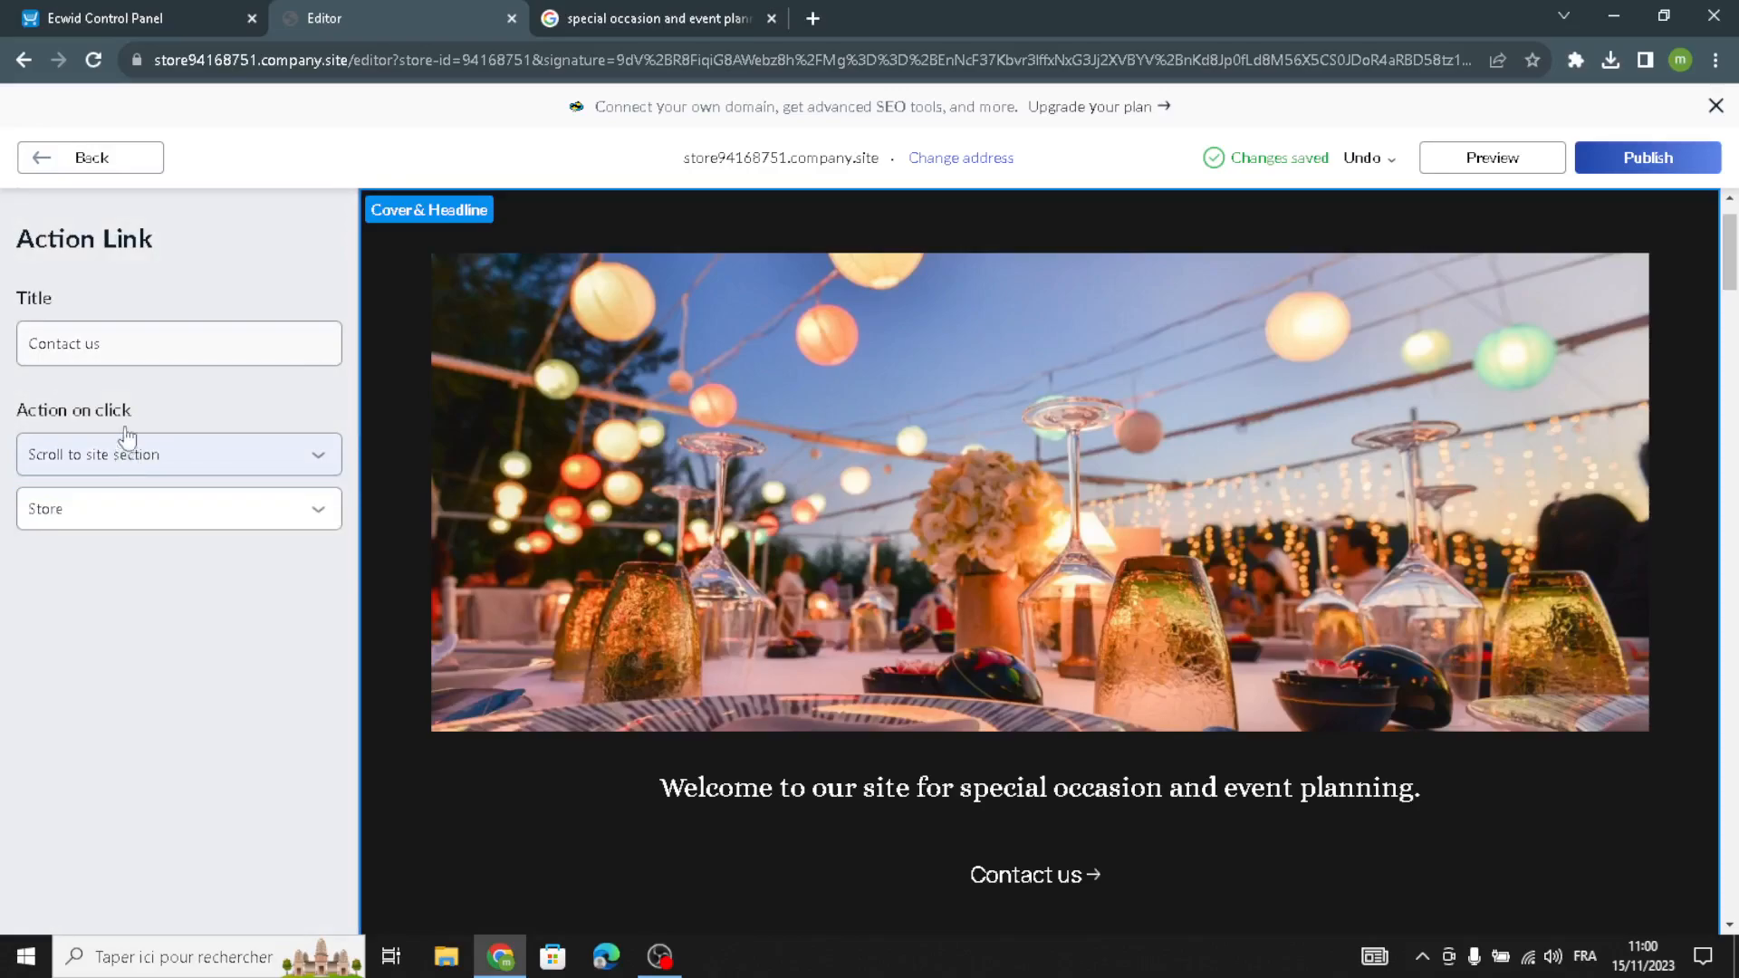
click(94, 511)
click(95, 523)
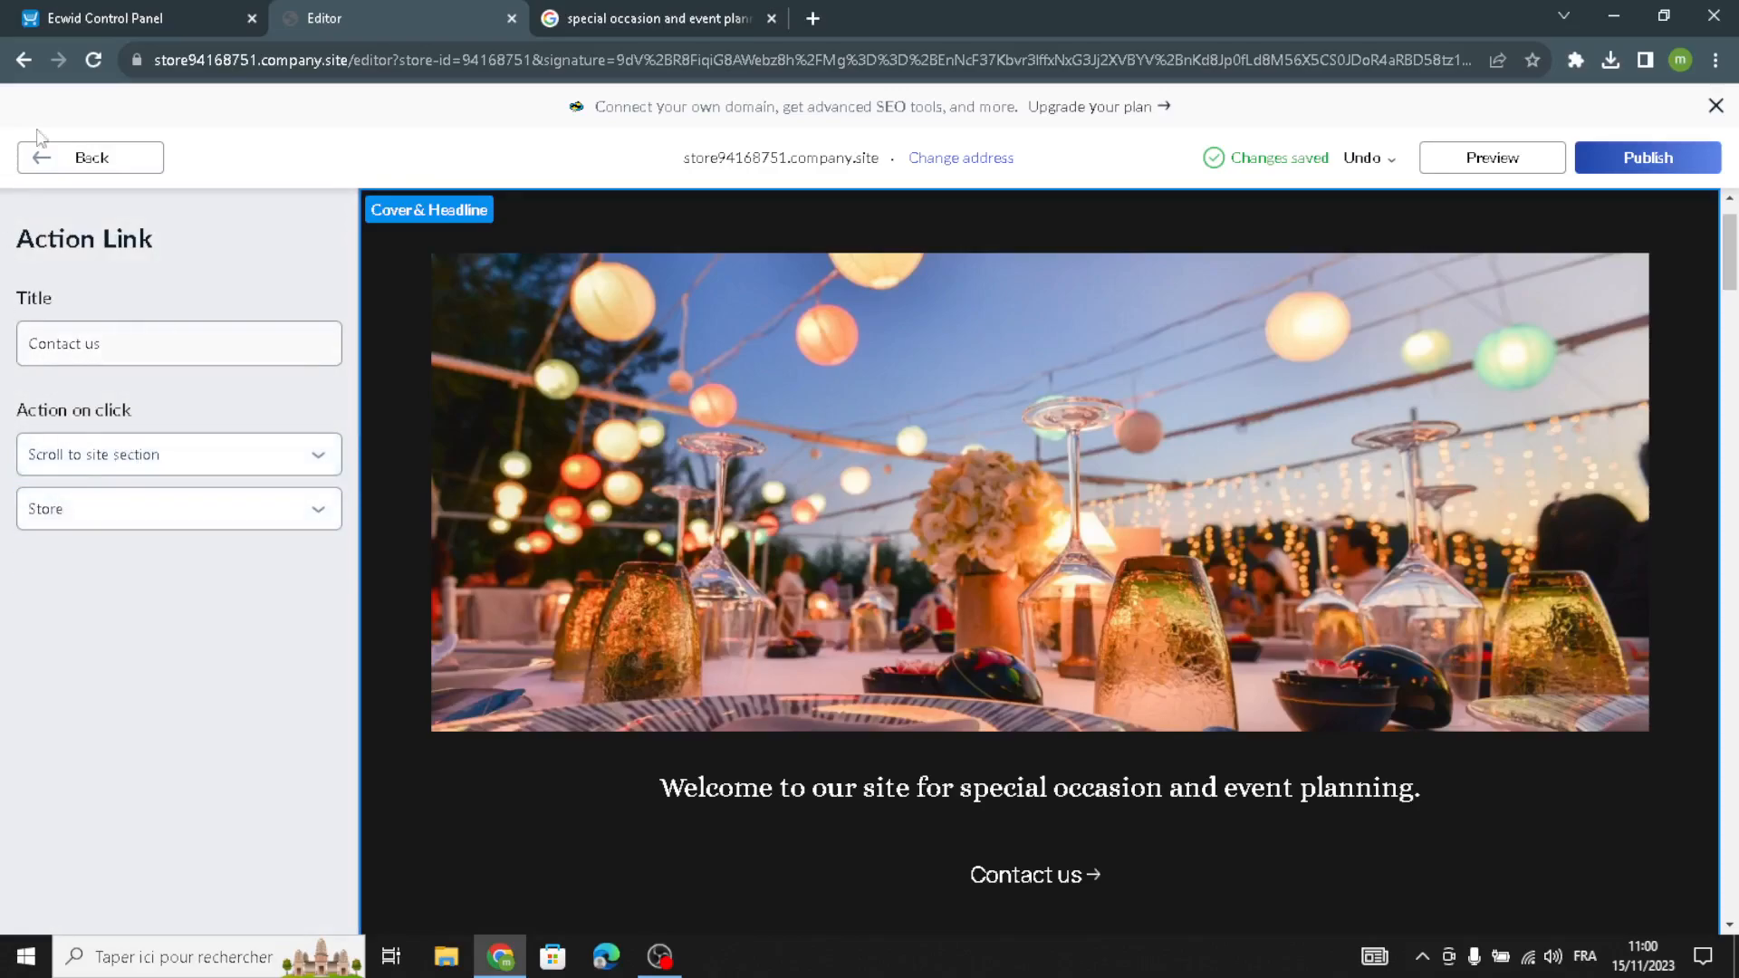
click(94, 156)
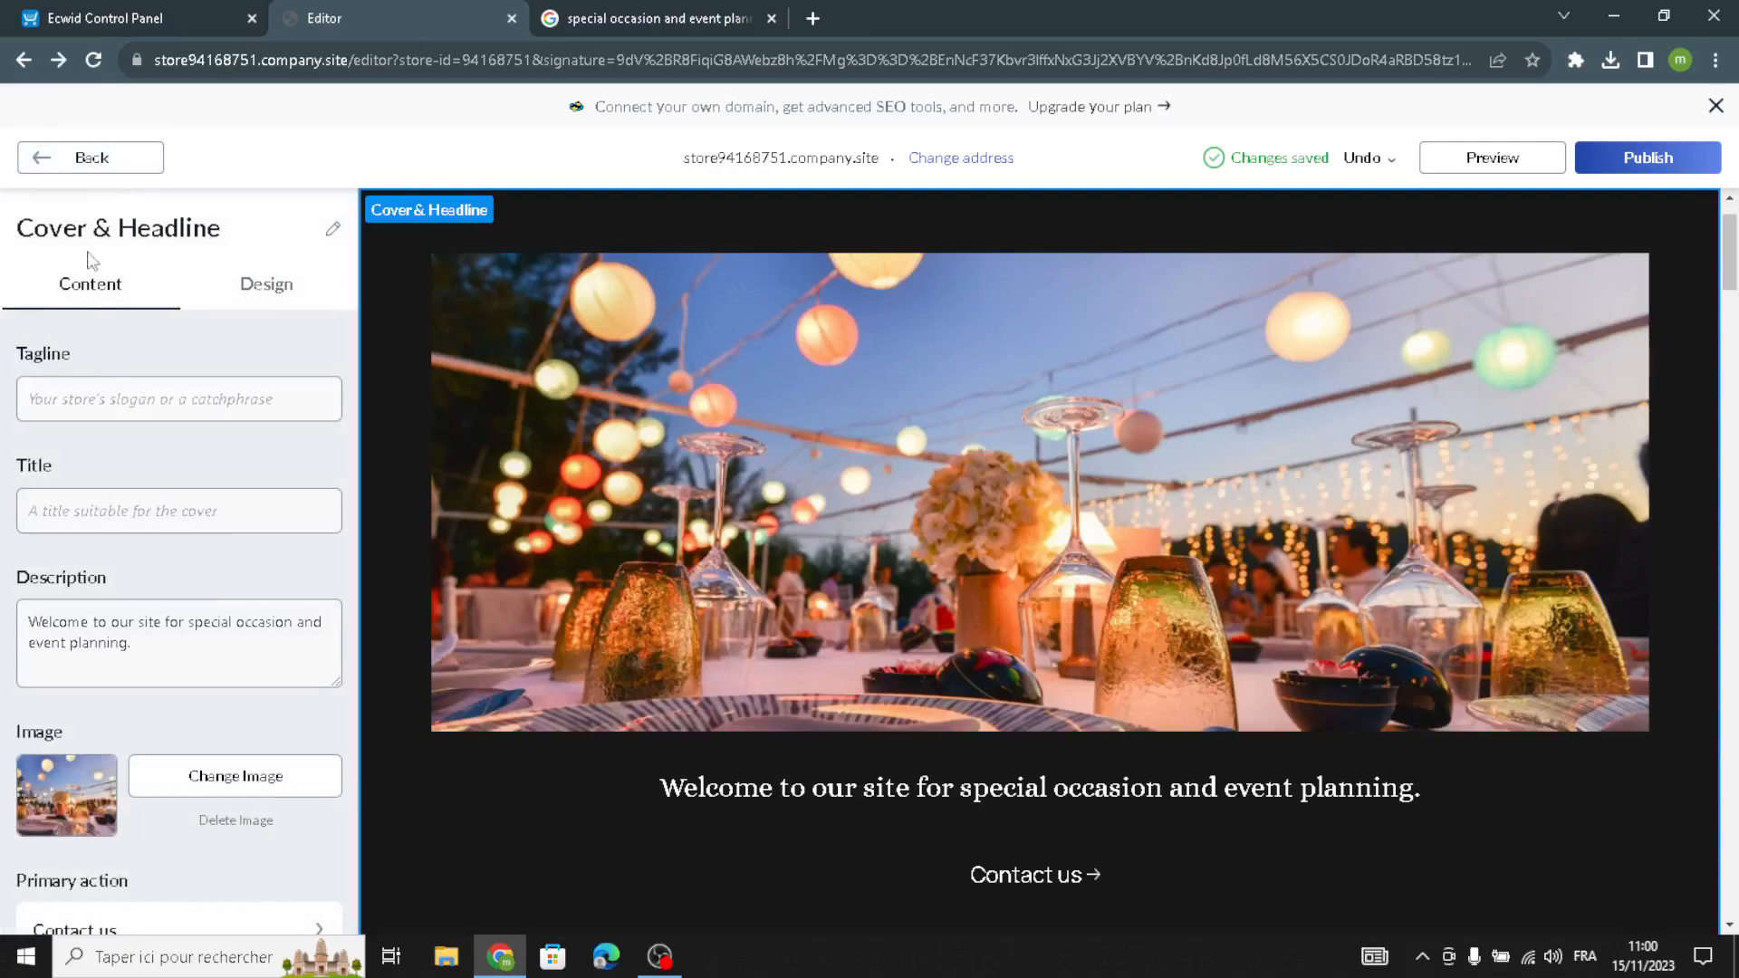
click(93, 157)
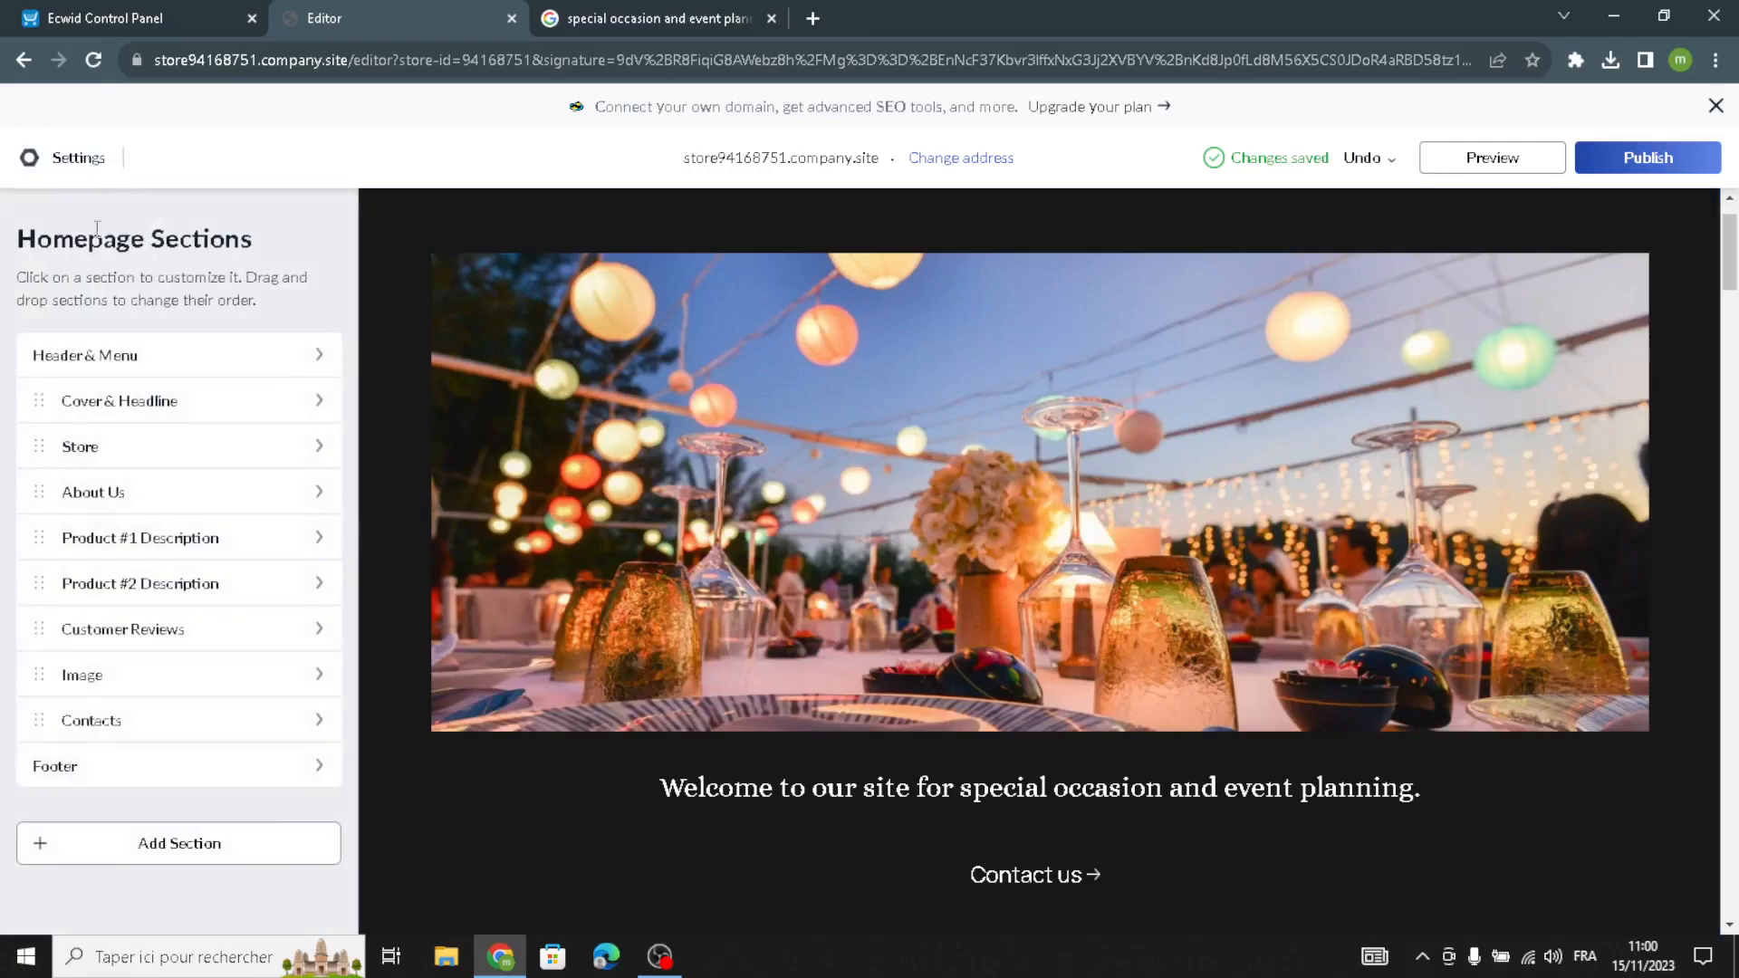
Clear the title of the Store section so that the field is left empty.
click(257, 458)
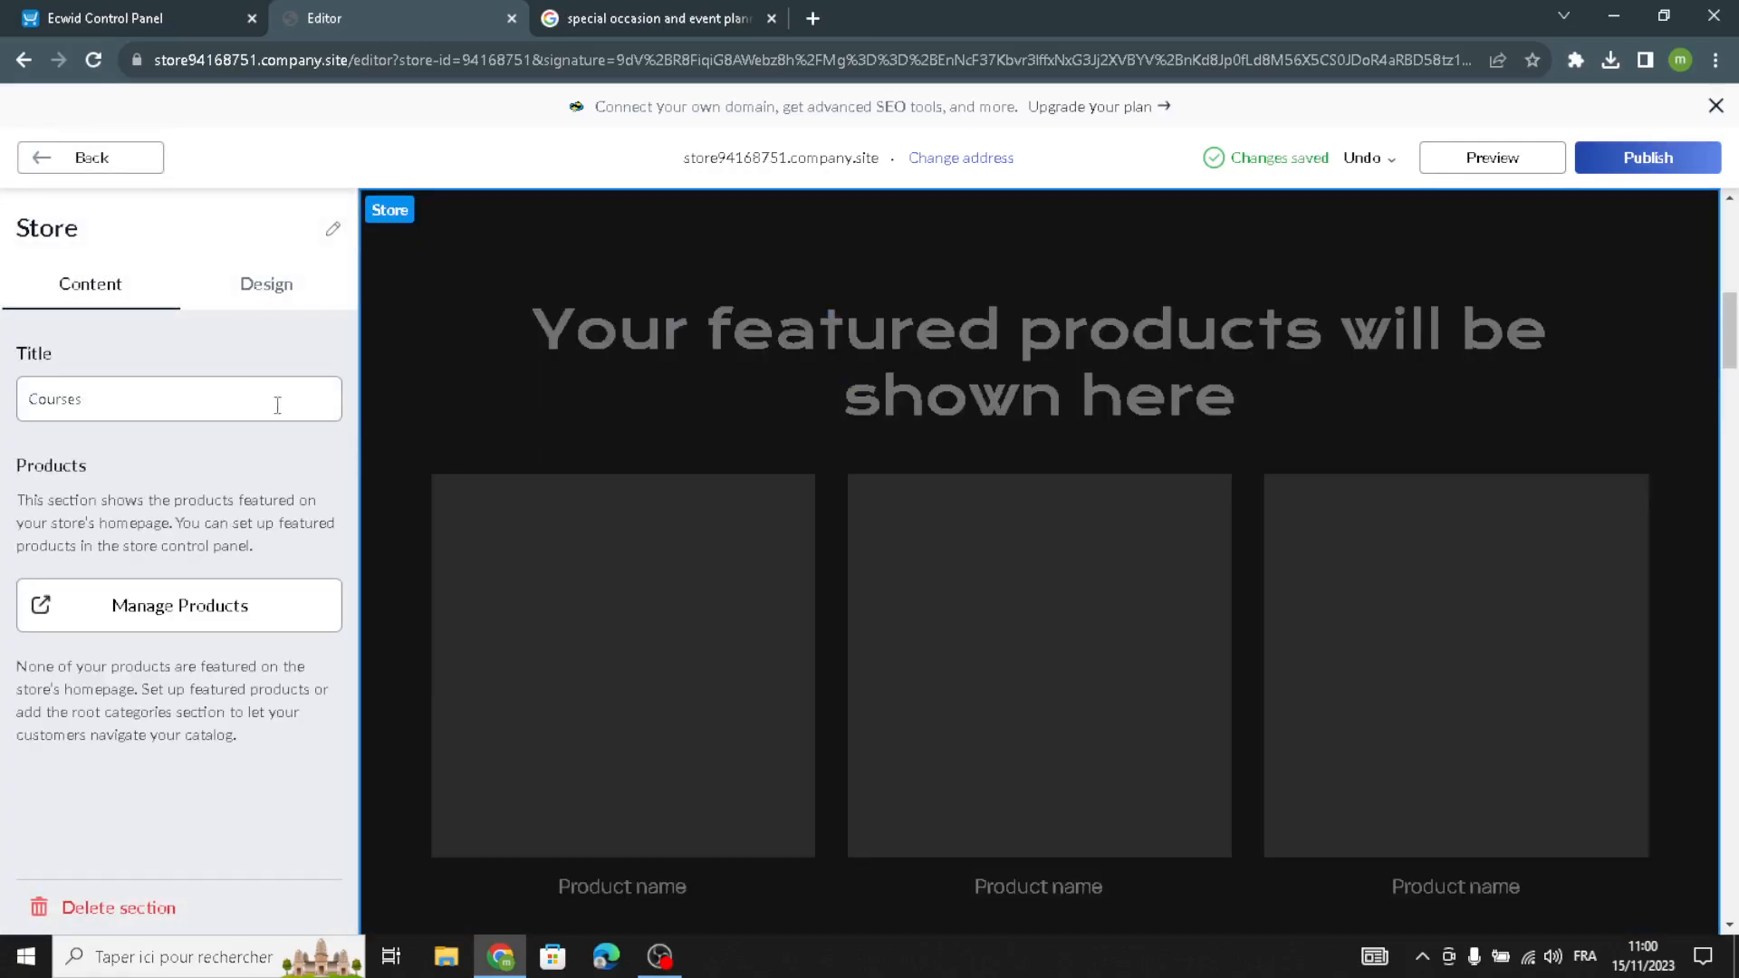
drag(183, 414, 5, 412)
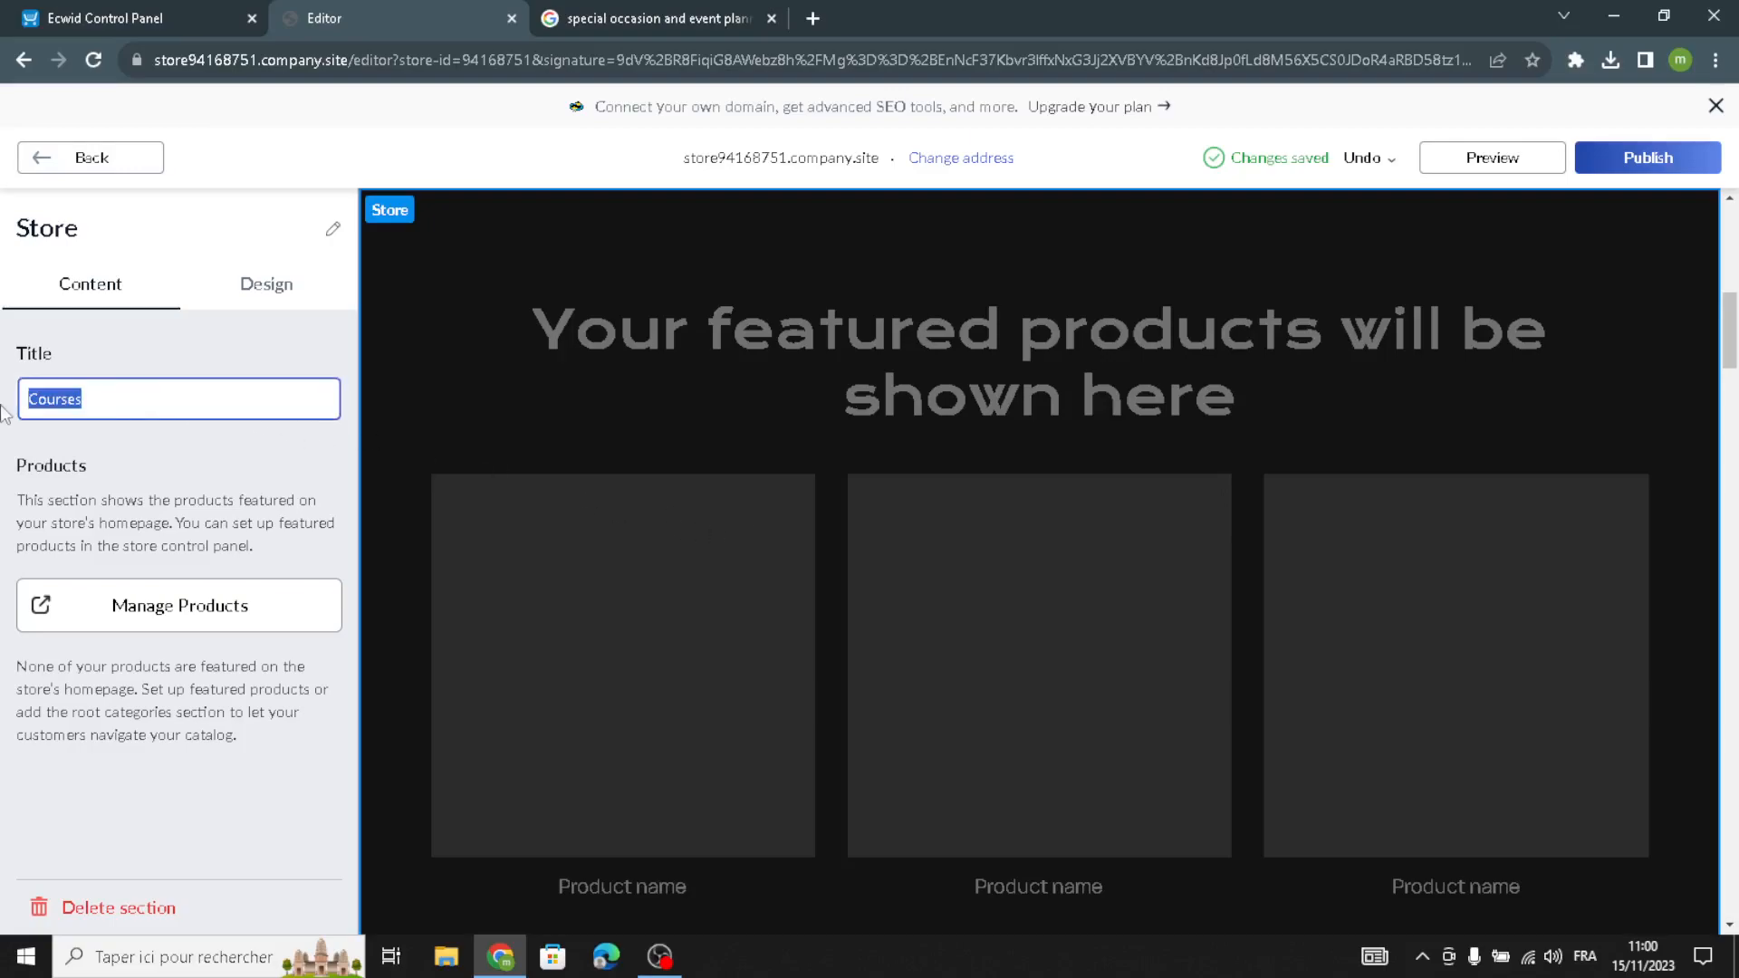
key(BackSpace)
click(223, 456)
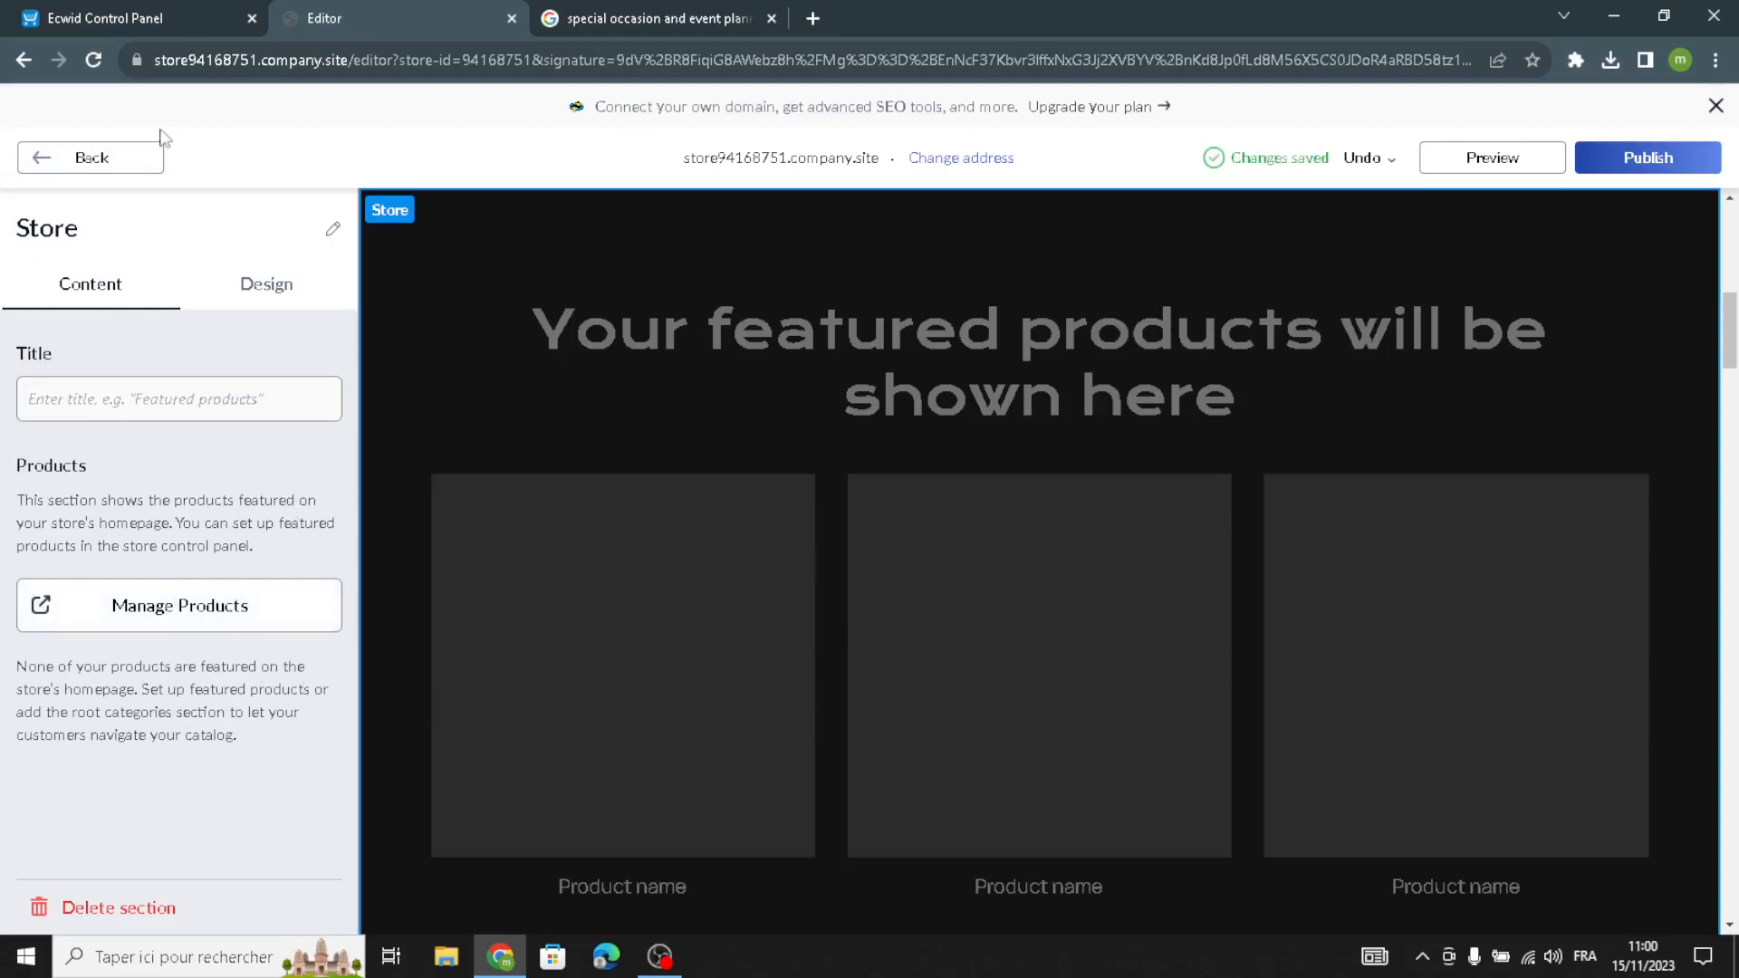
Switch to the Ecwid Control Panel, start a new product in the catalog, and look over its general and price fields.
click(40, 11)
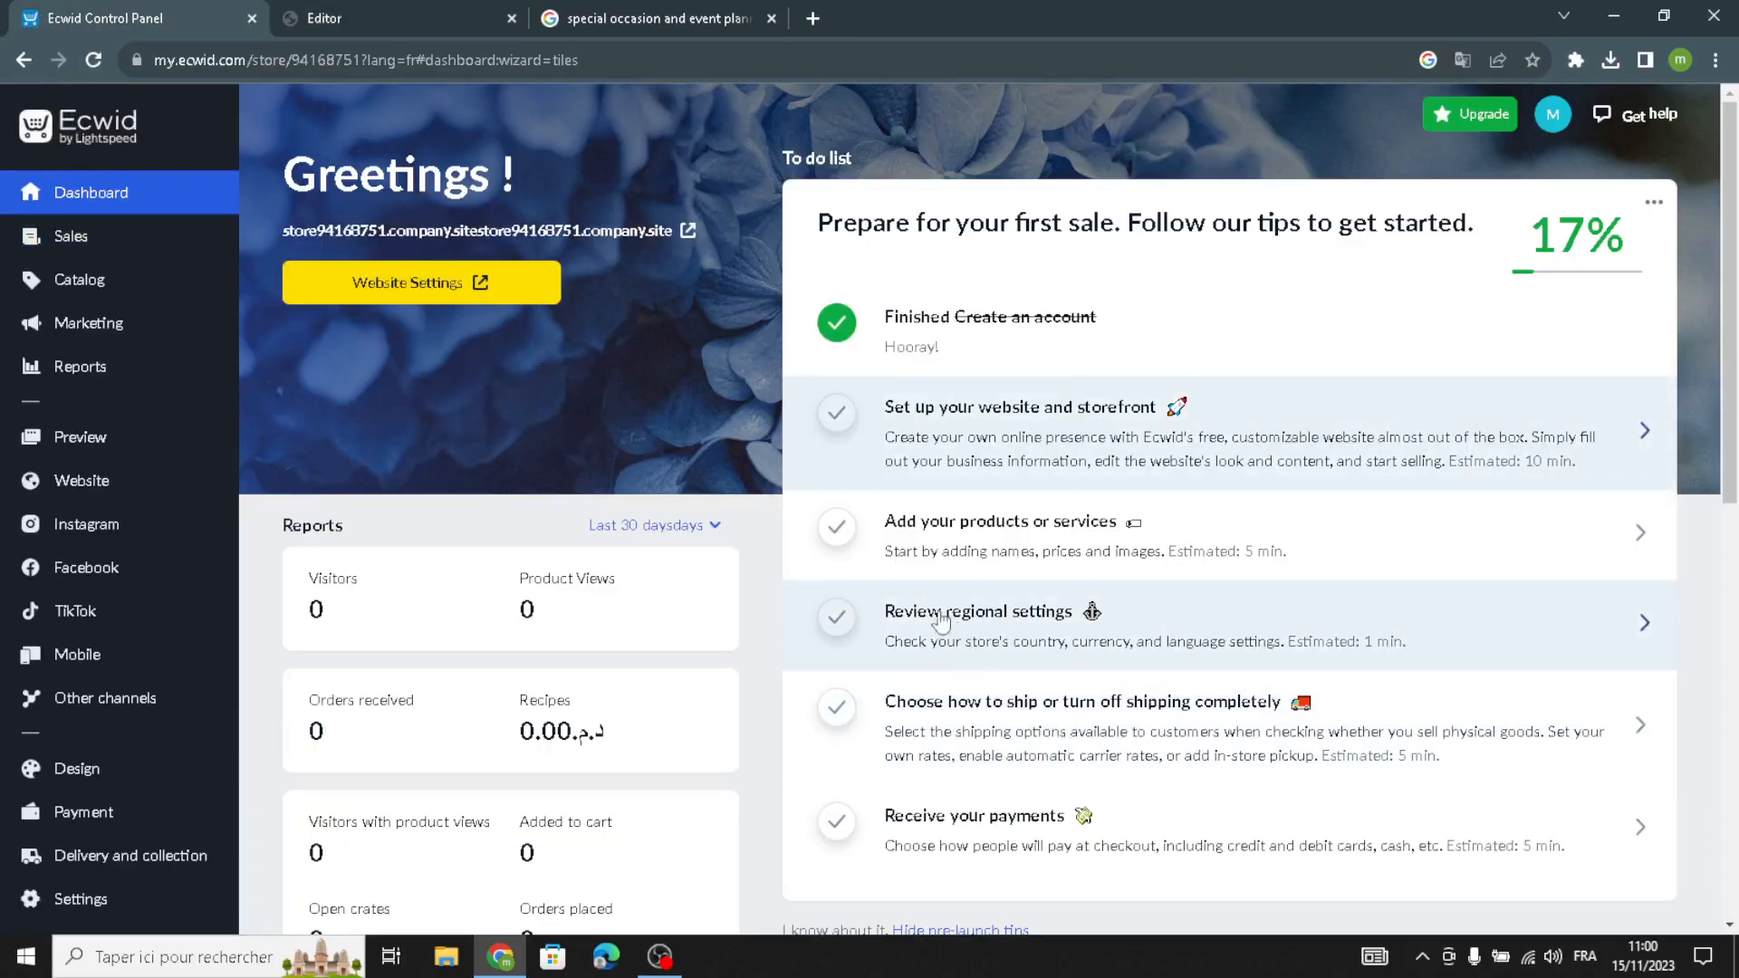
click(893, 544)
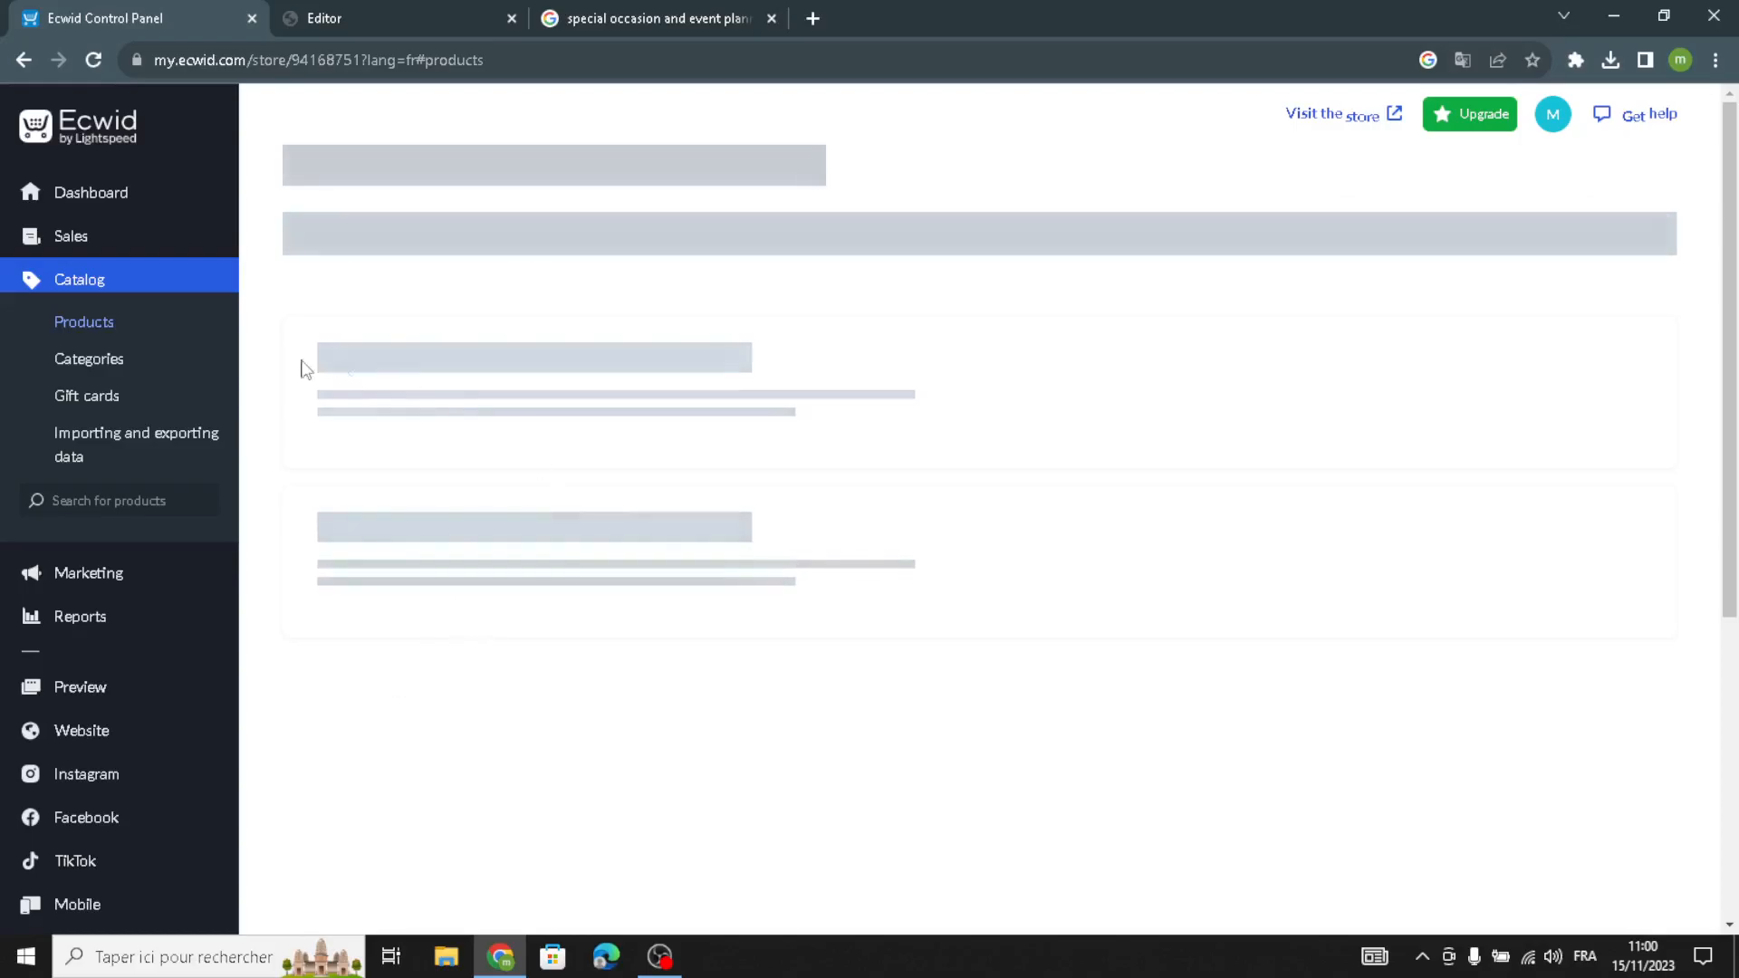
click(193, 360)
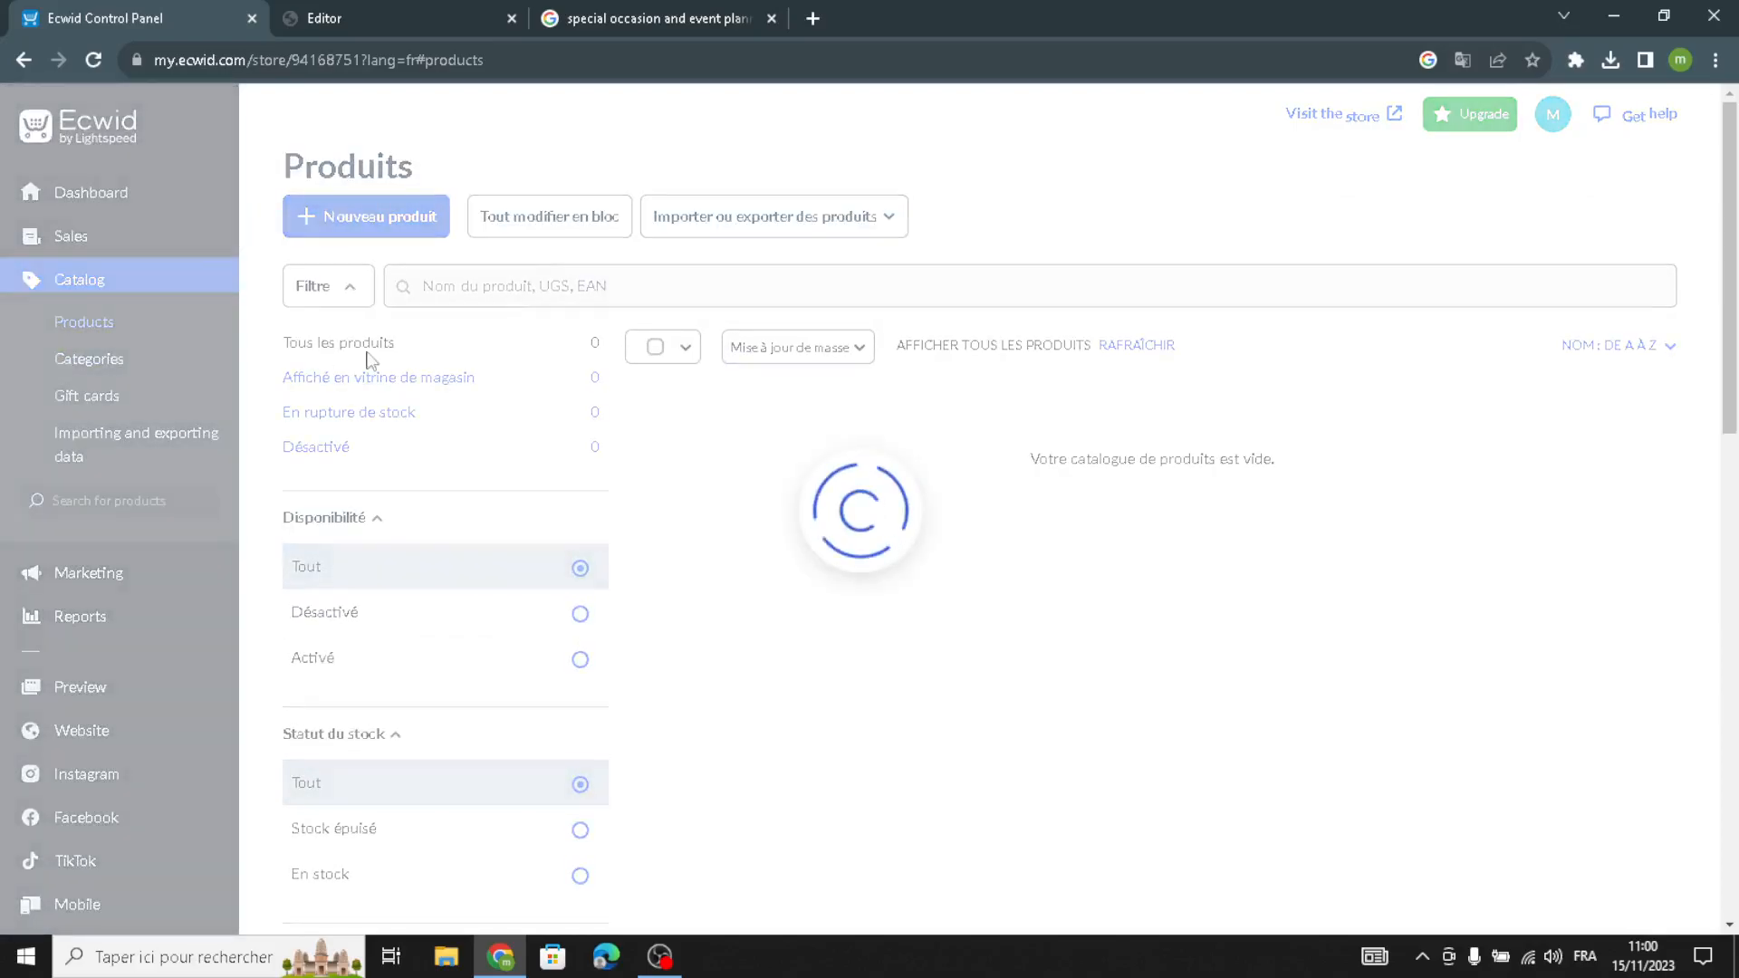
click(363, 221)
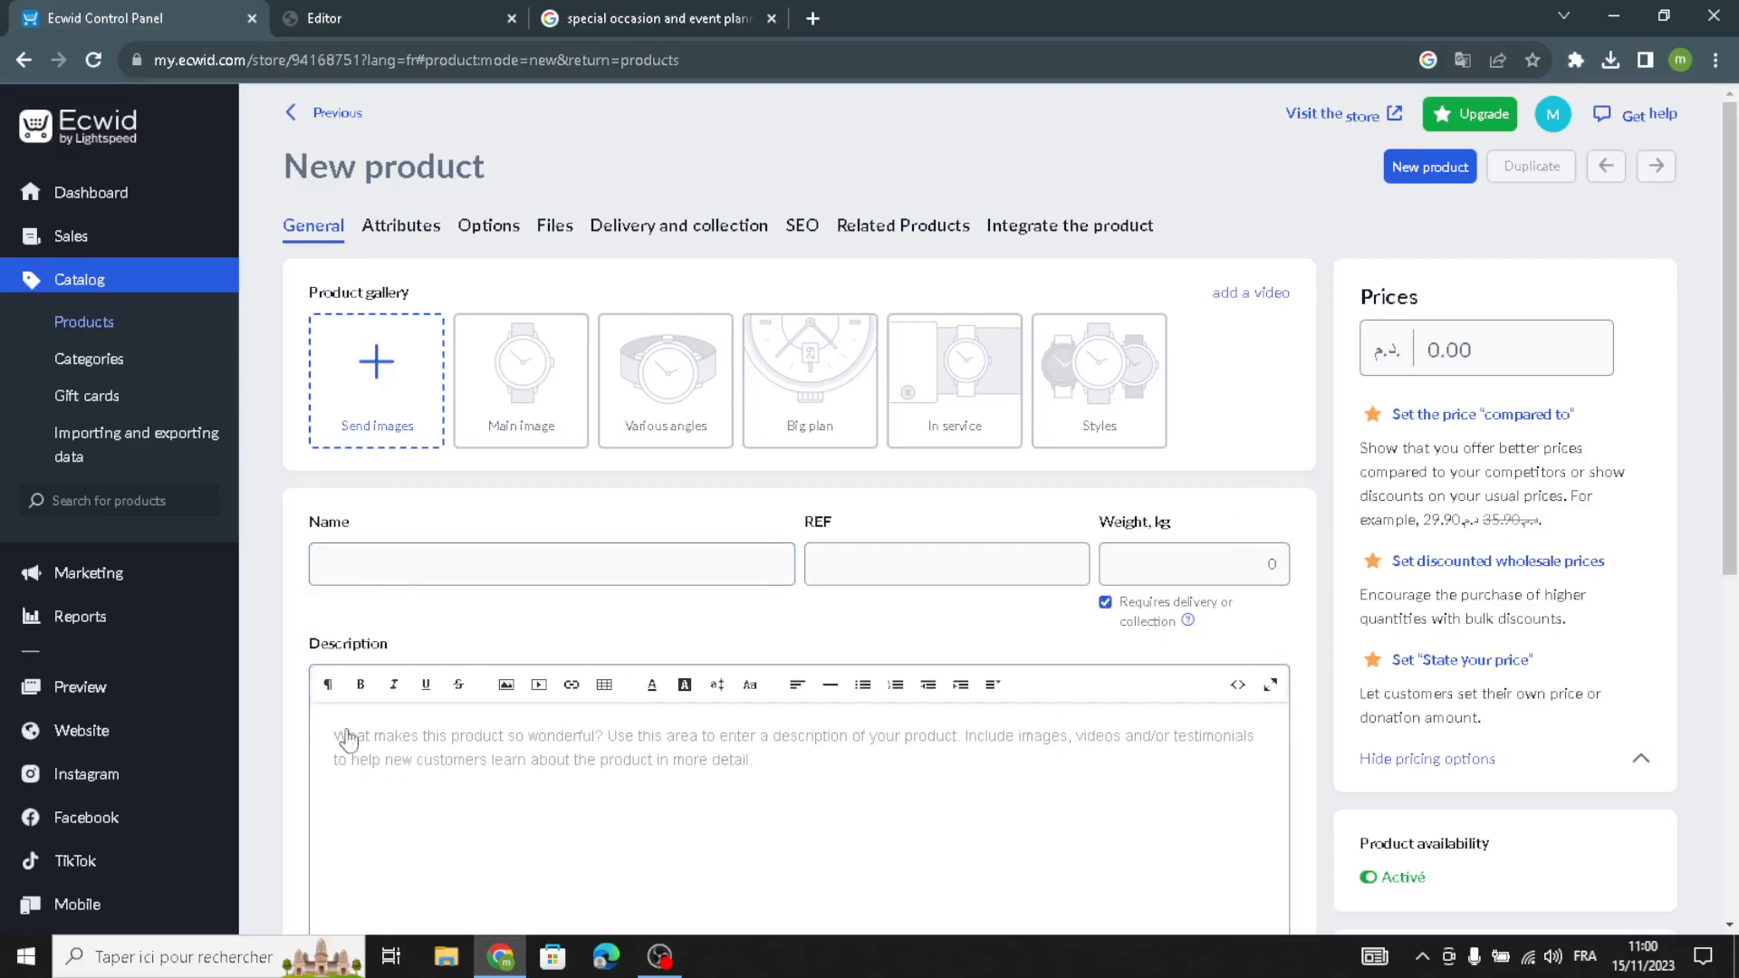
click(1484, 360)
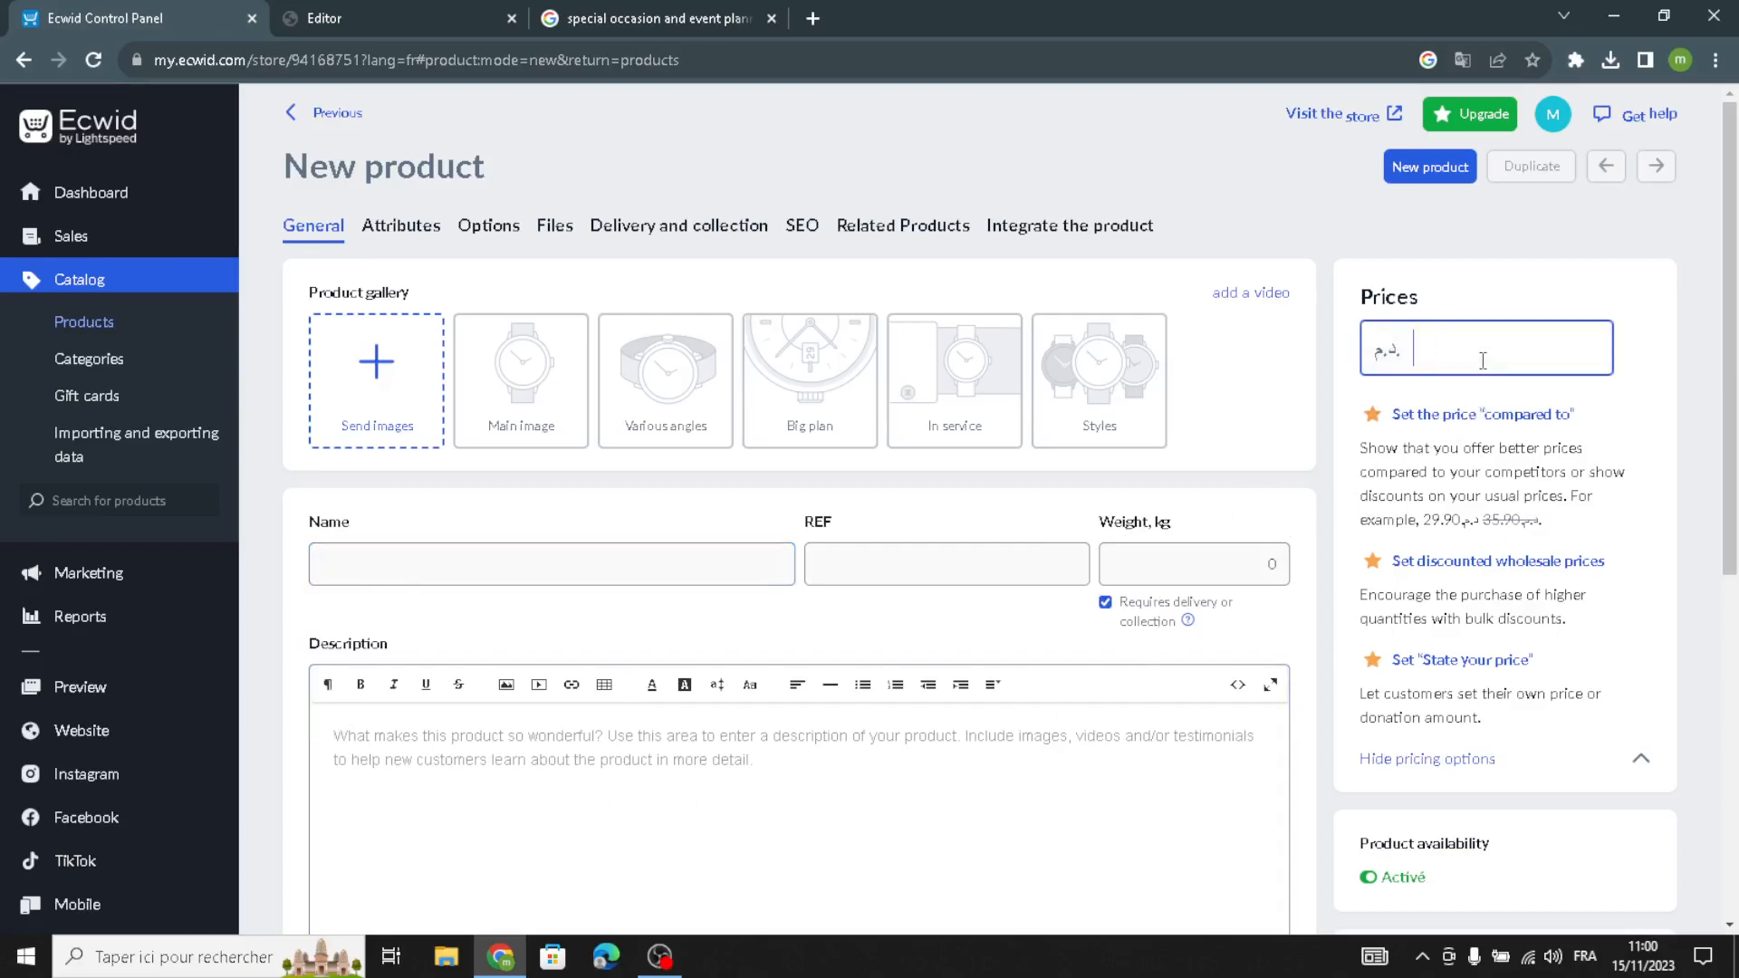
scroll(403, 524, down, 5)
scroll(408, 530, up, 5)
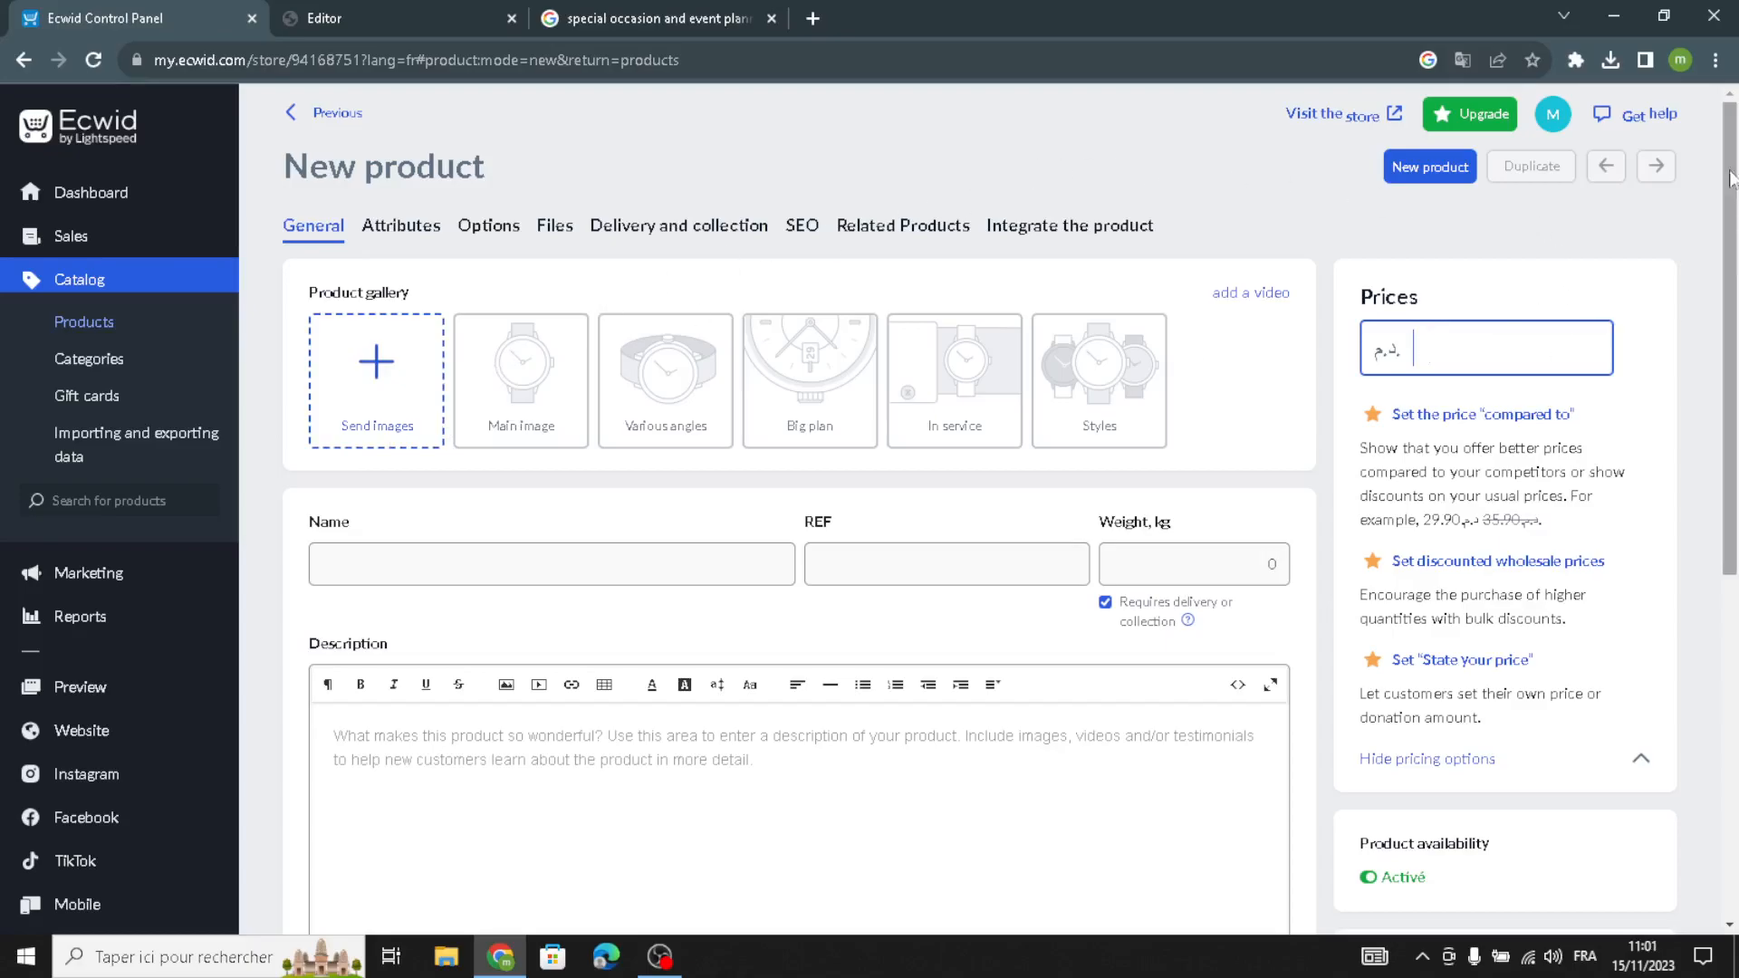
Switch back to the site editor, review the Store section's background and product name design settings, and return to the homepage sections.
click(336, 3)
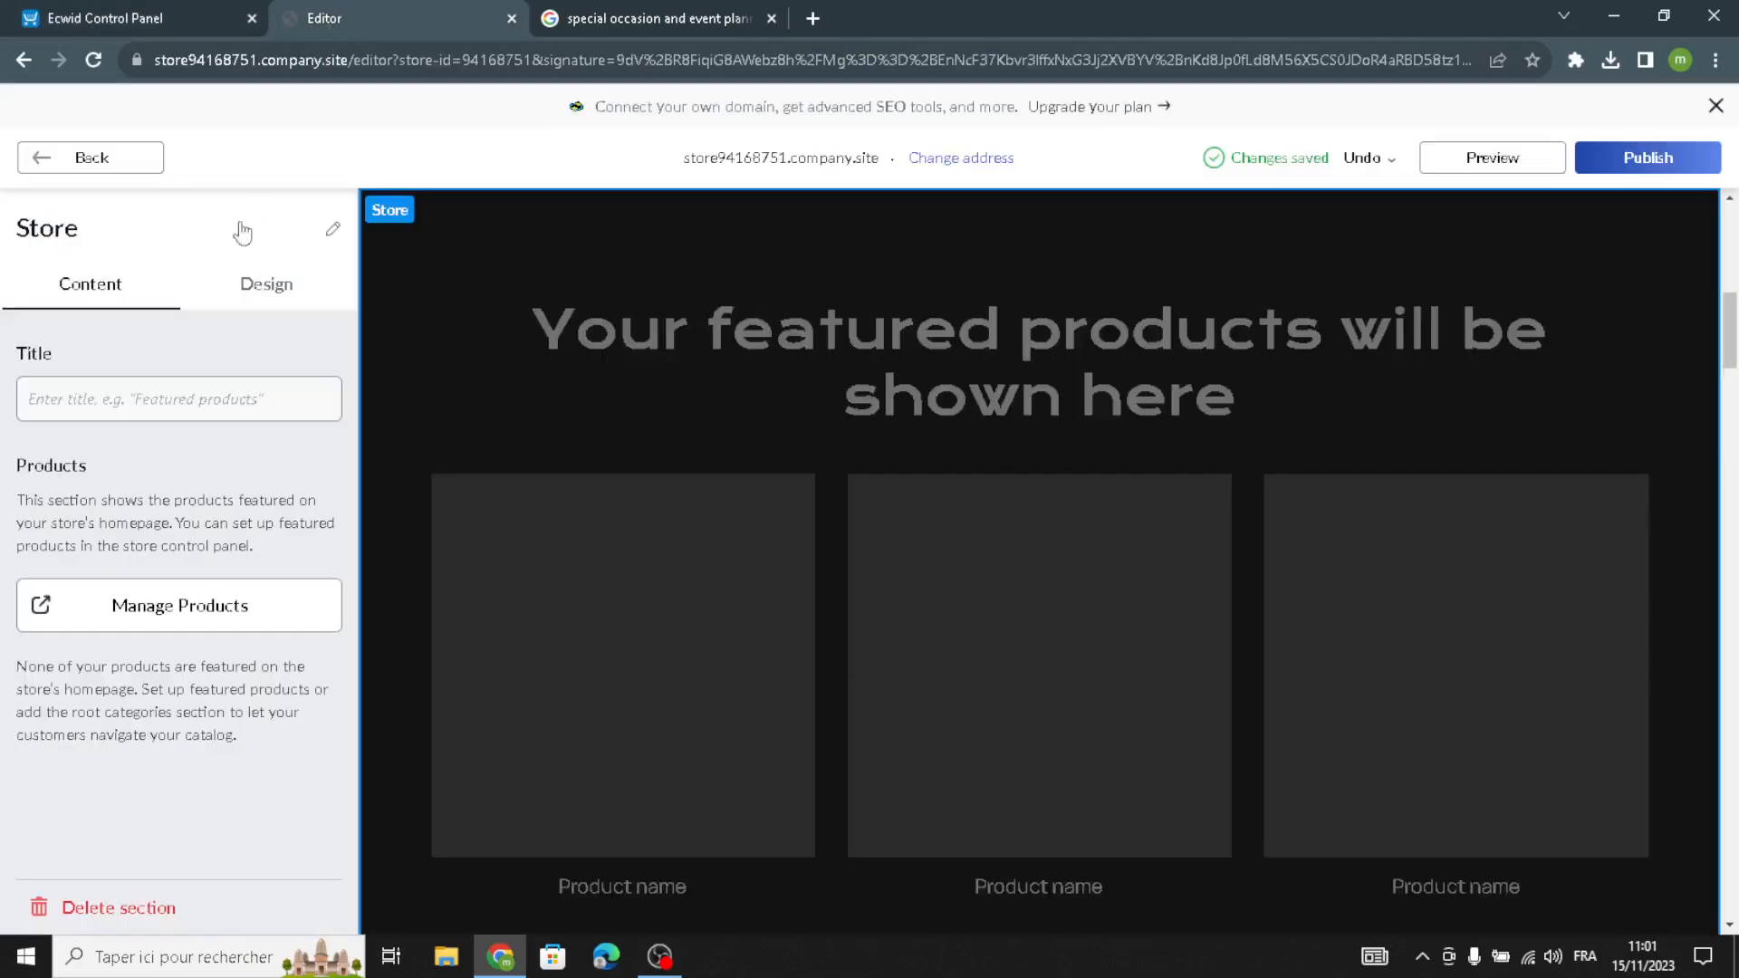
click(258, 299)
click(91, 368)
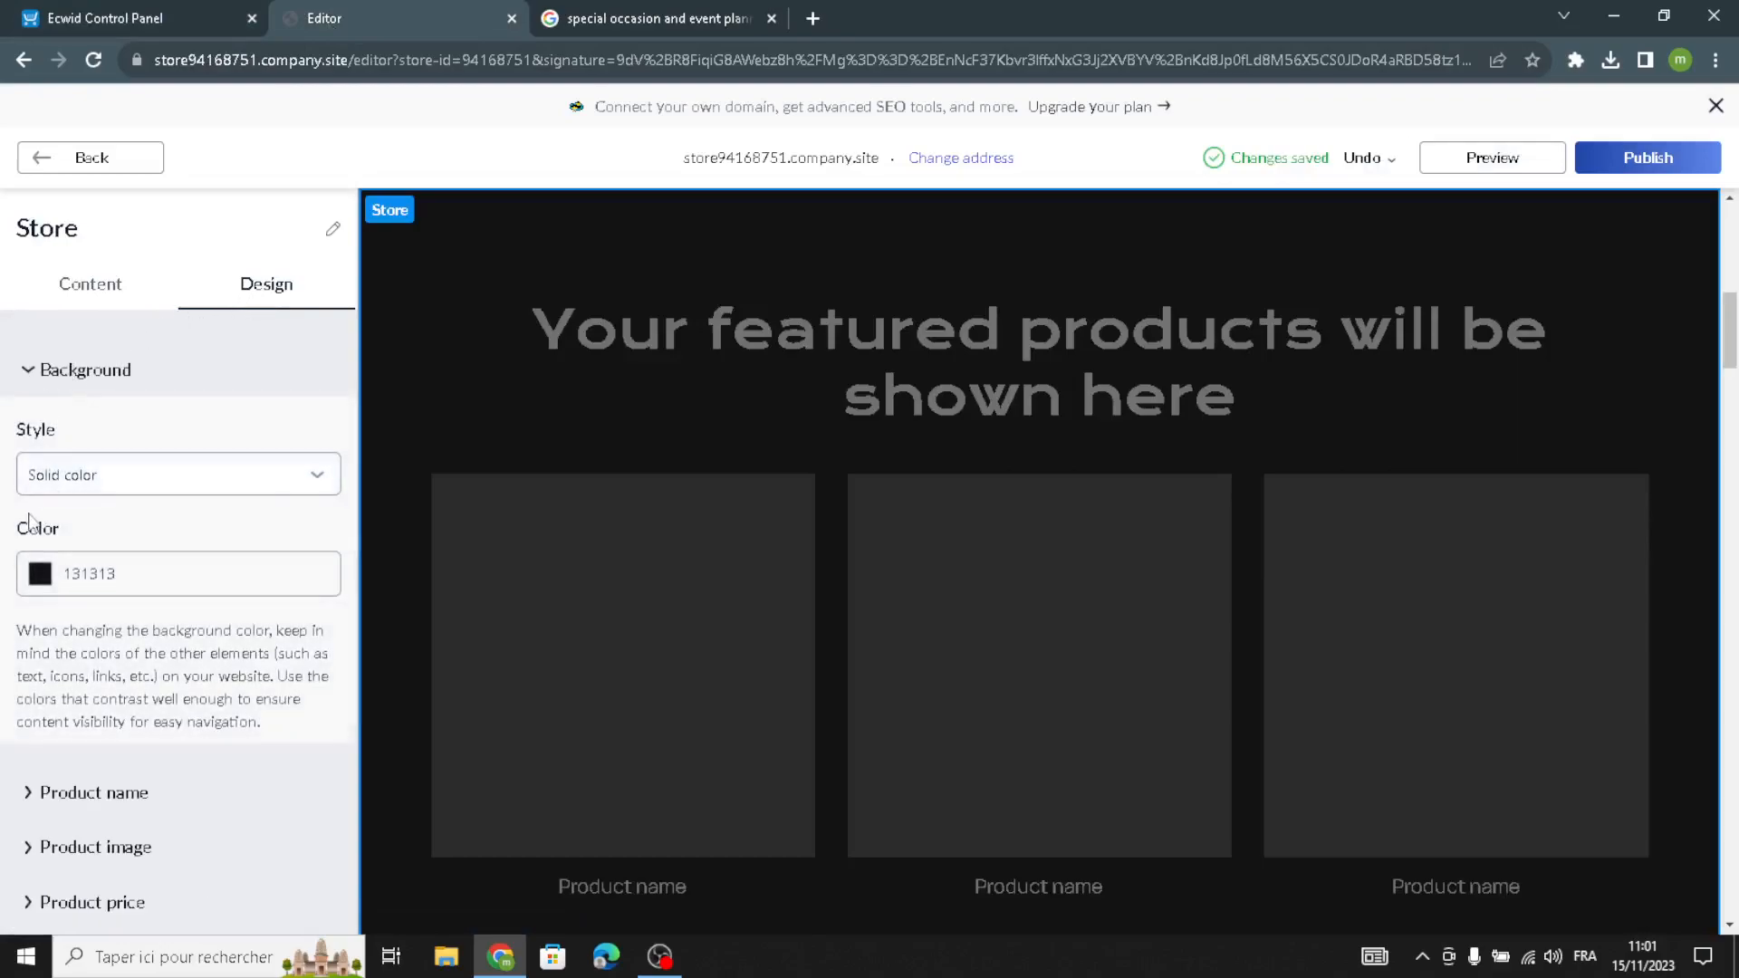
scroll(27, 562, down, 3)
click(100, 523)
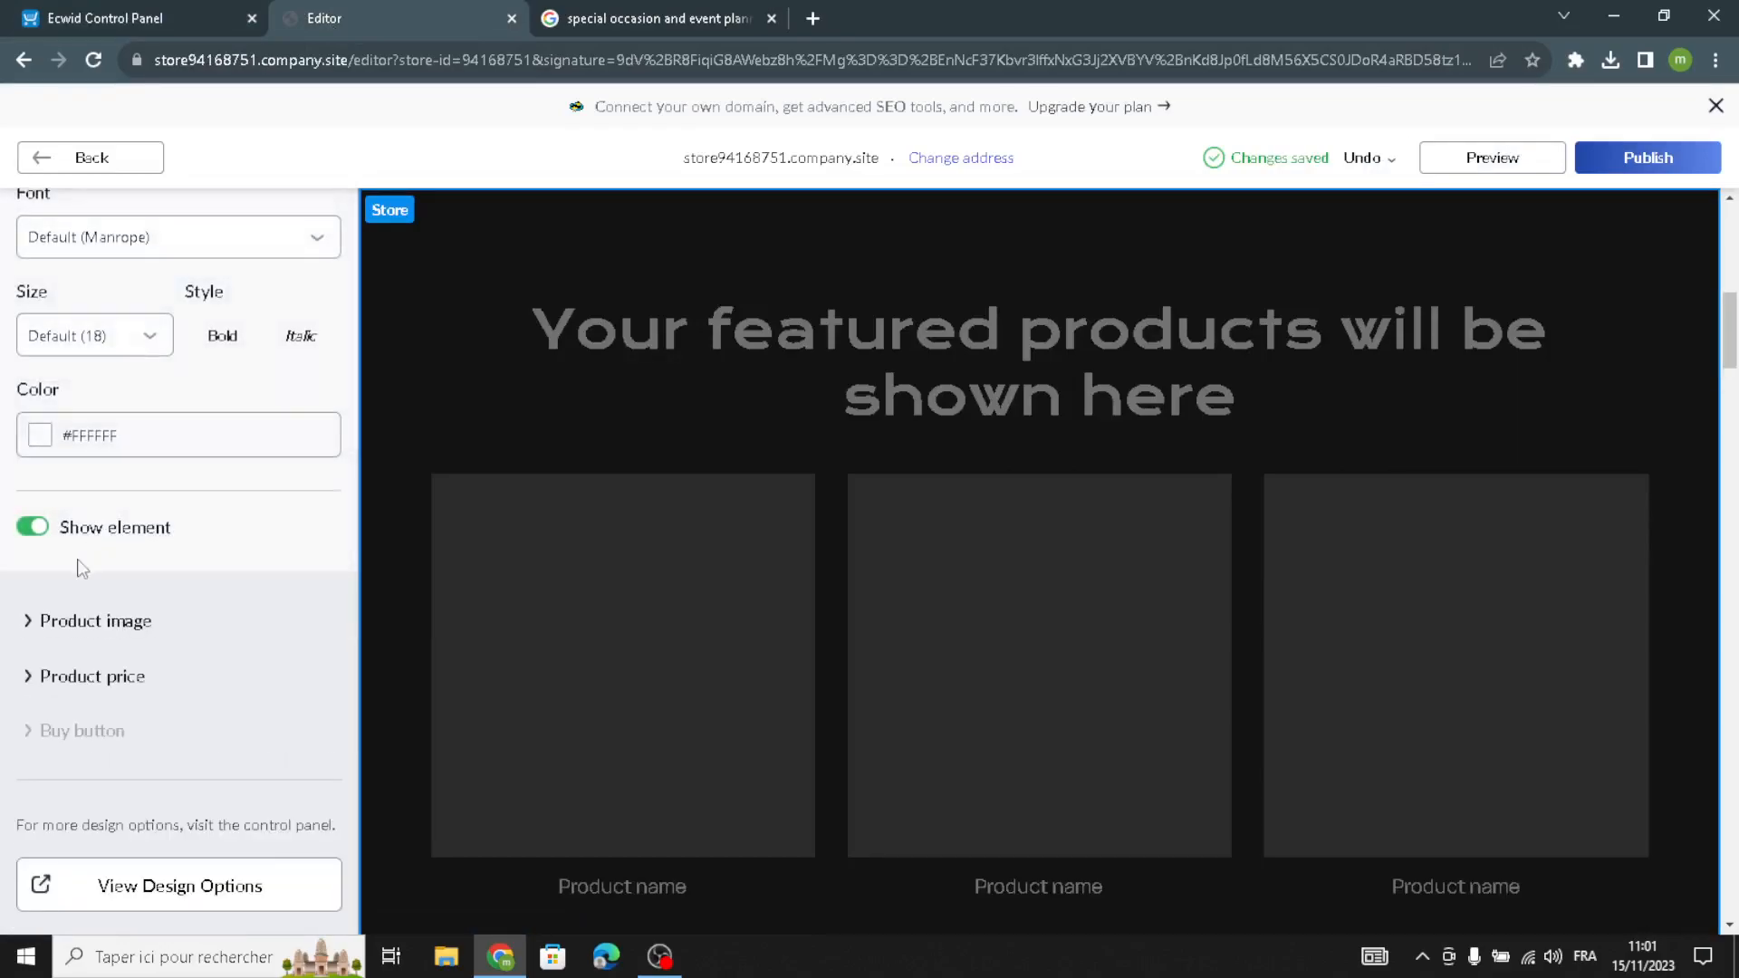
scroll(68, 497, up, 3)
scroll(100, 618, down, 3)
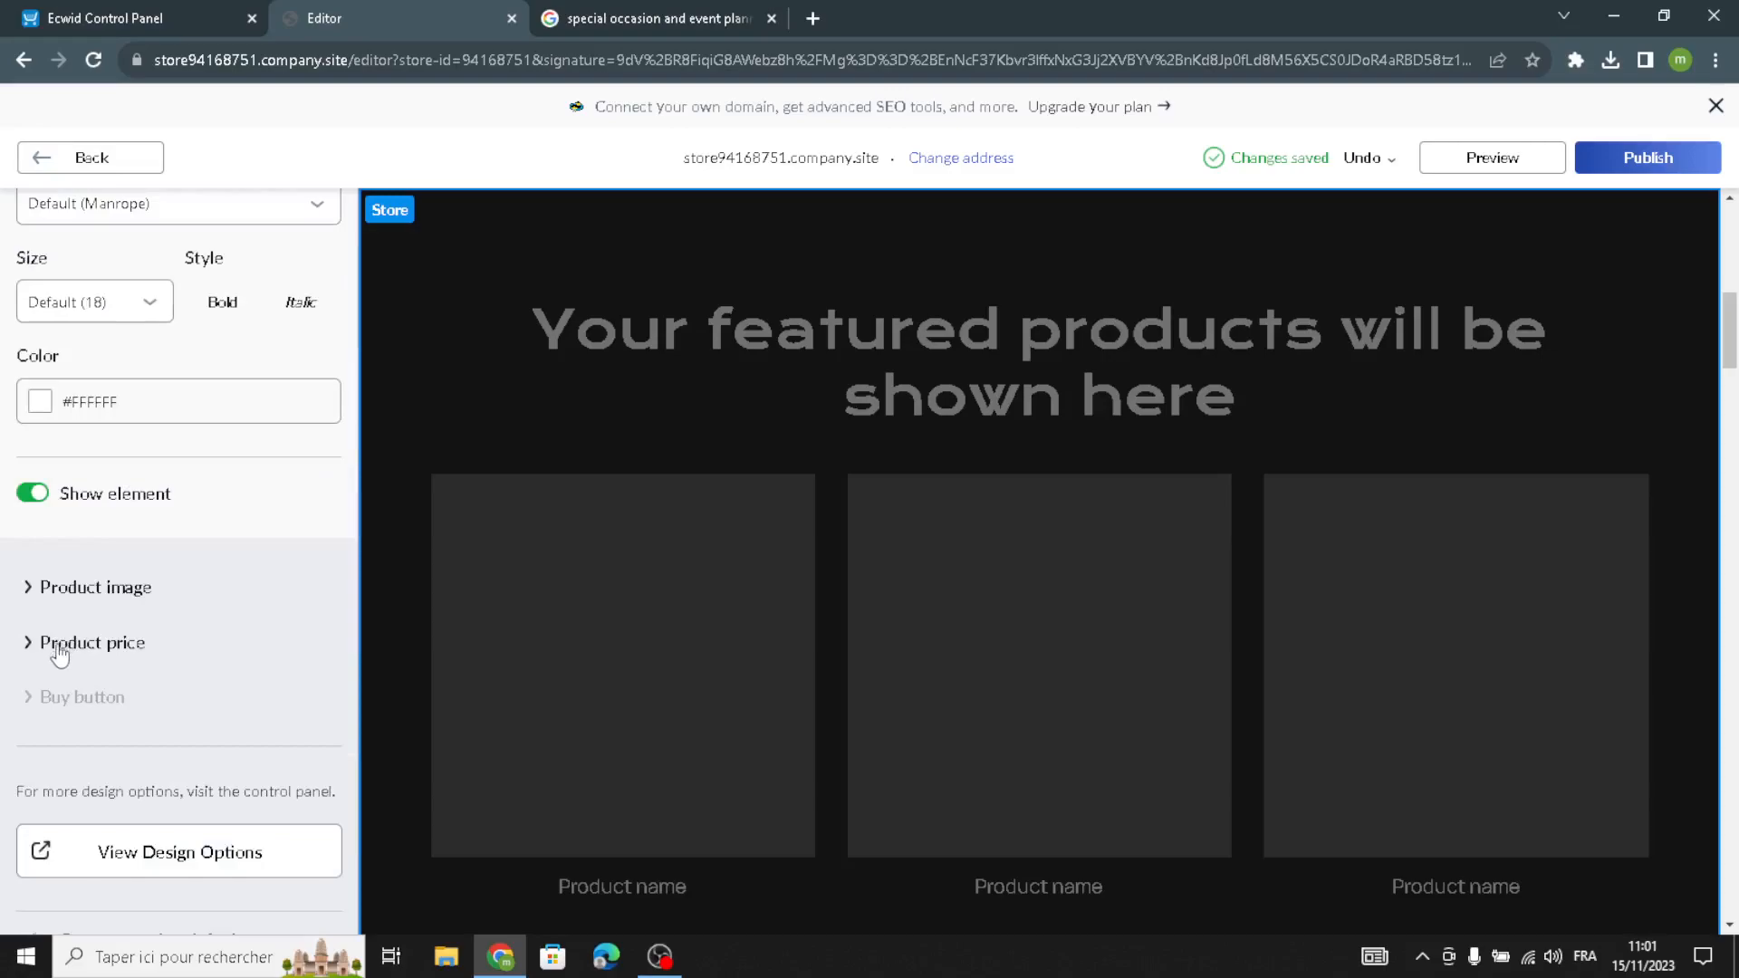
scroll(99, 689, up, 4)
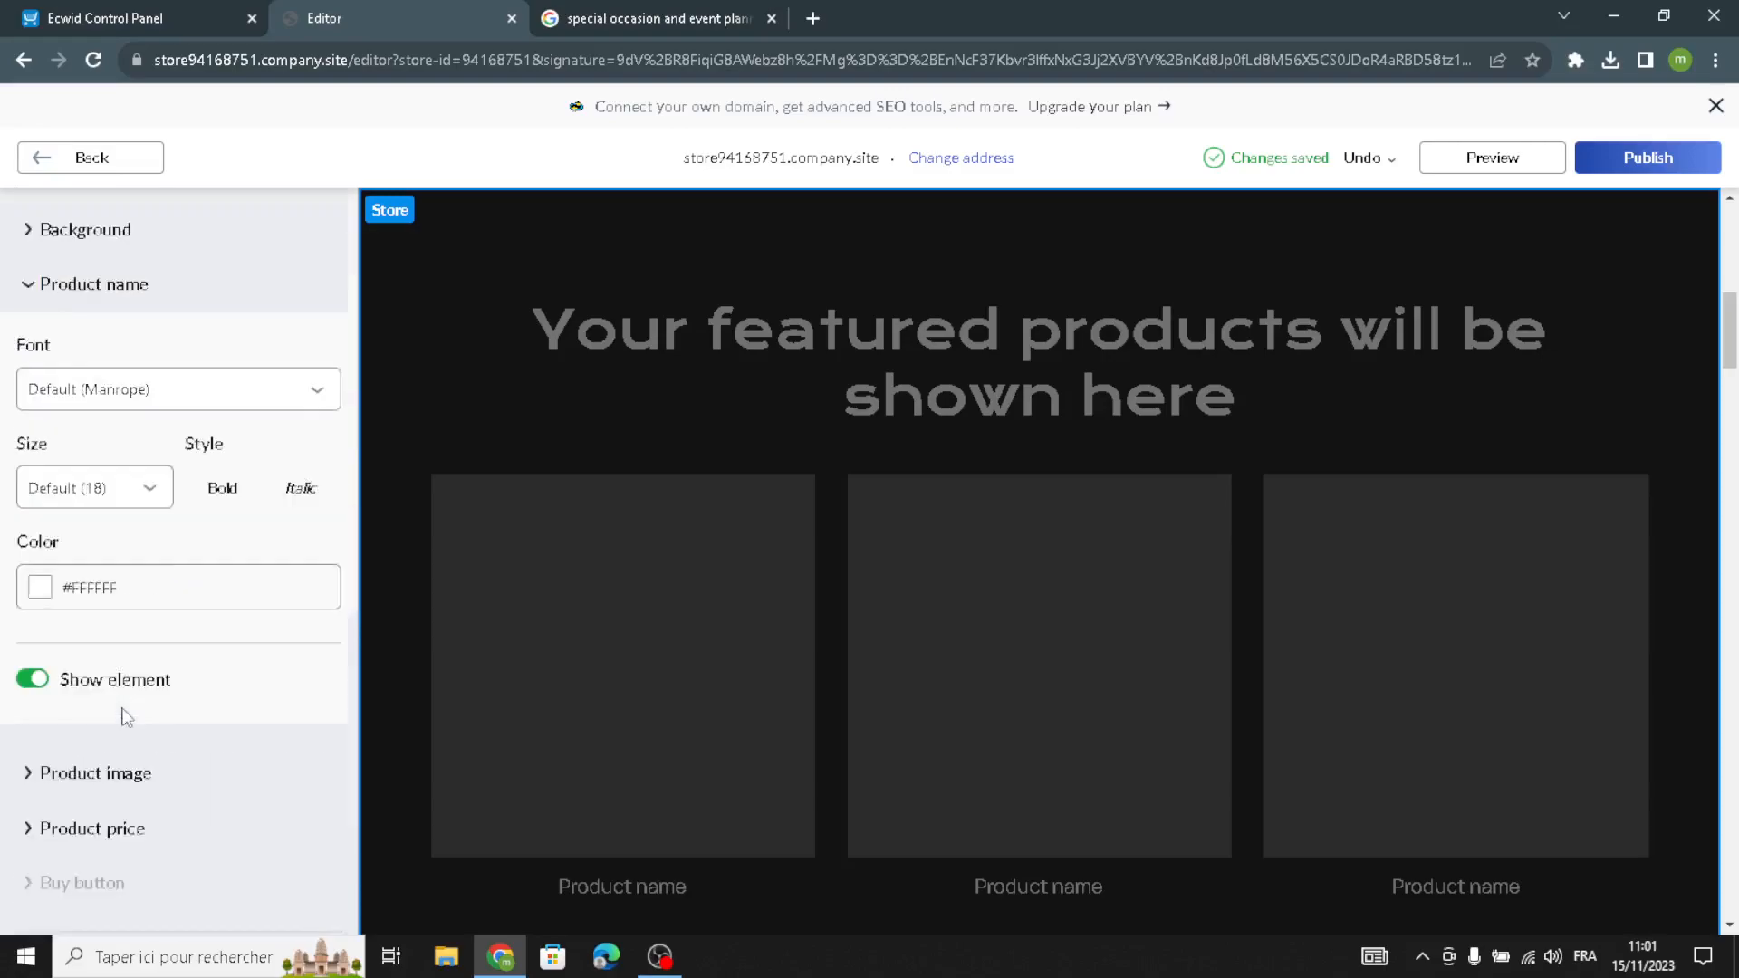
click(73, 158)
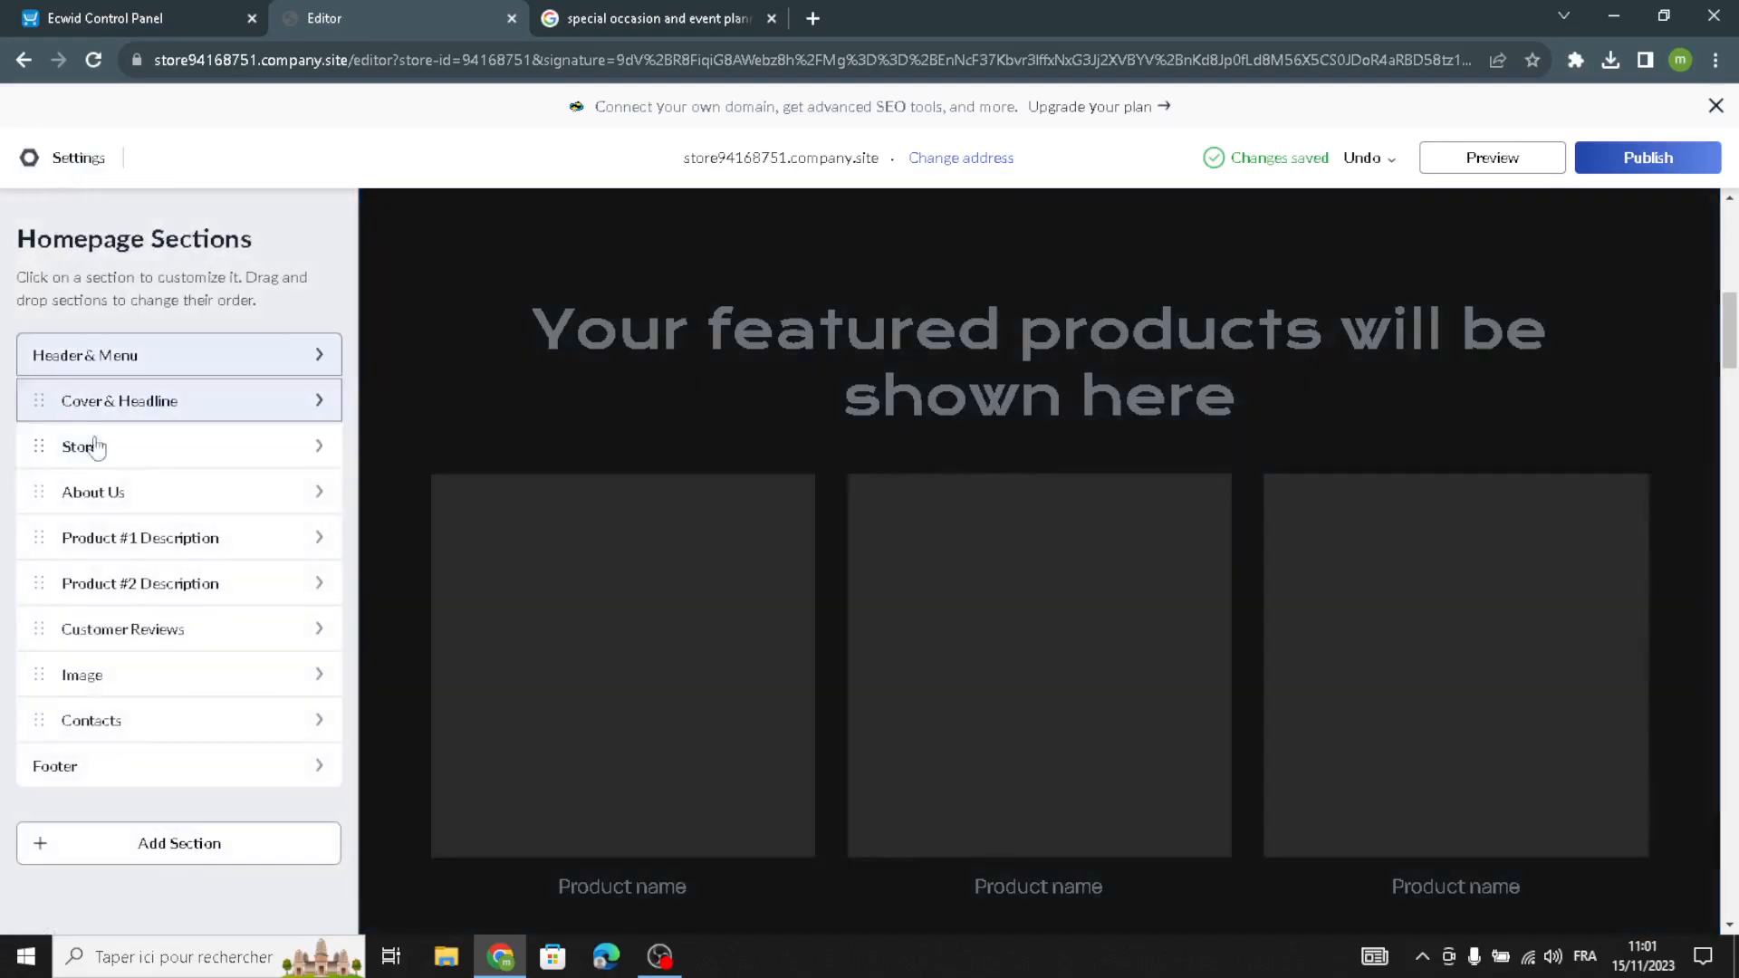
Apply the layout that puts the title in a column beside the description to the About Us section.
click(124, 513)
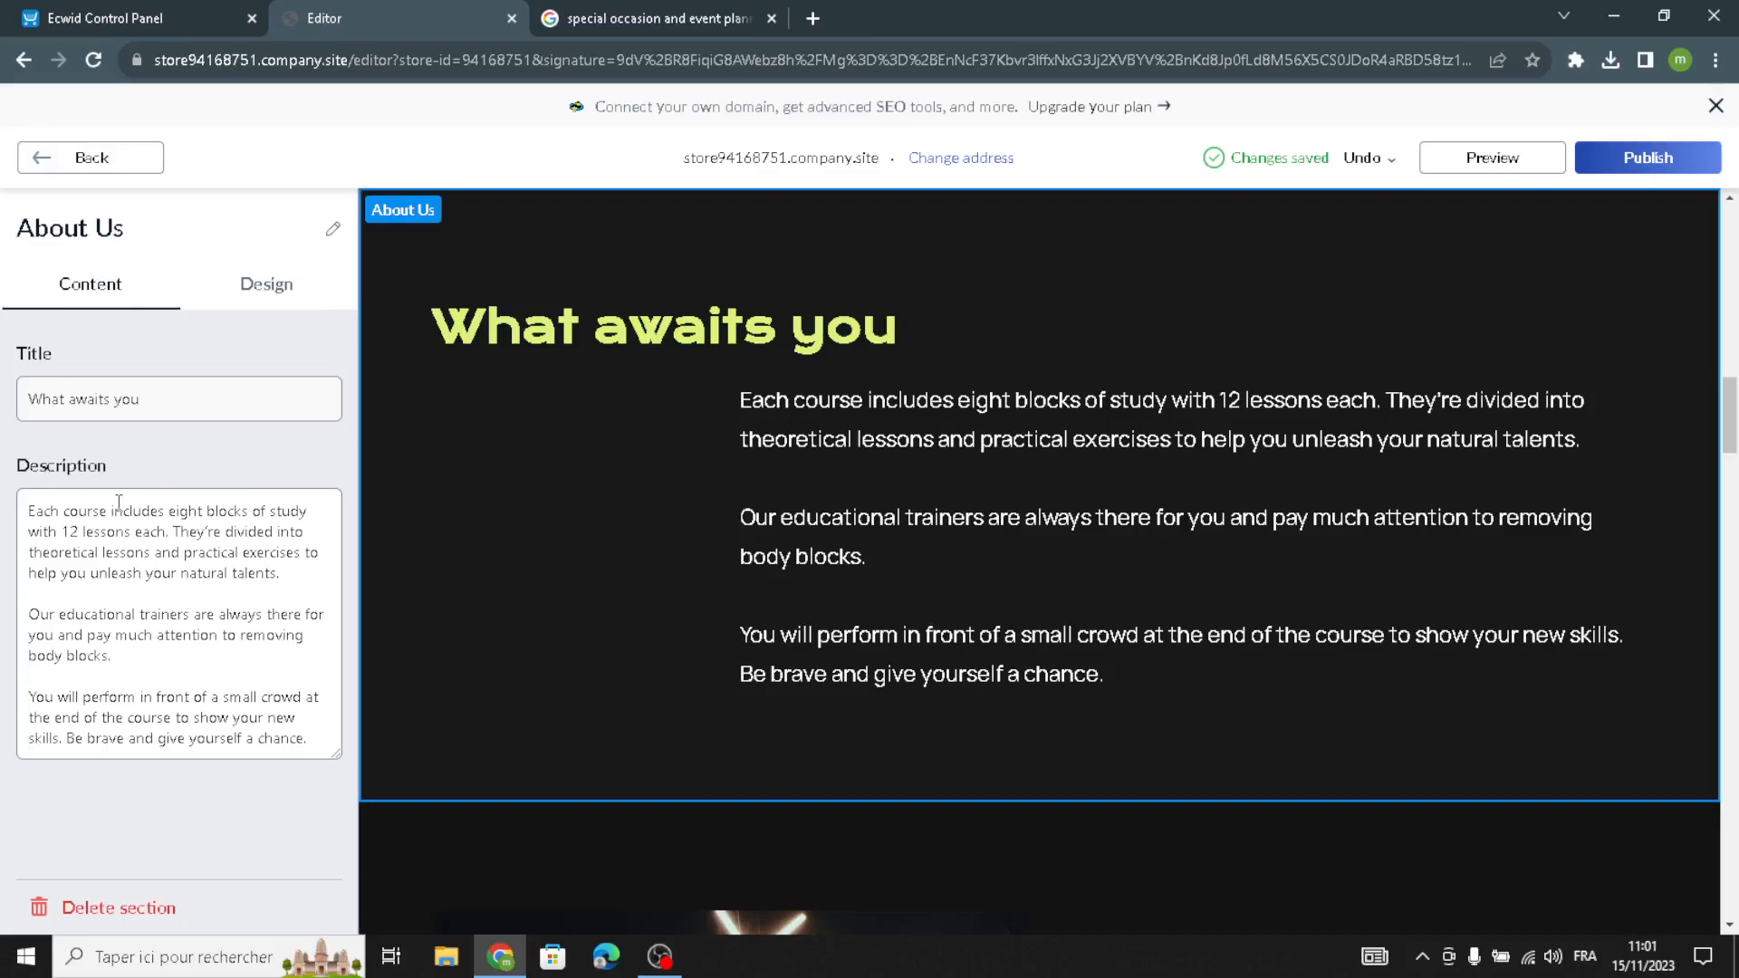
drag(304, 729, 8, 491)
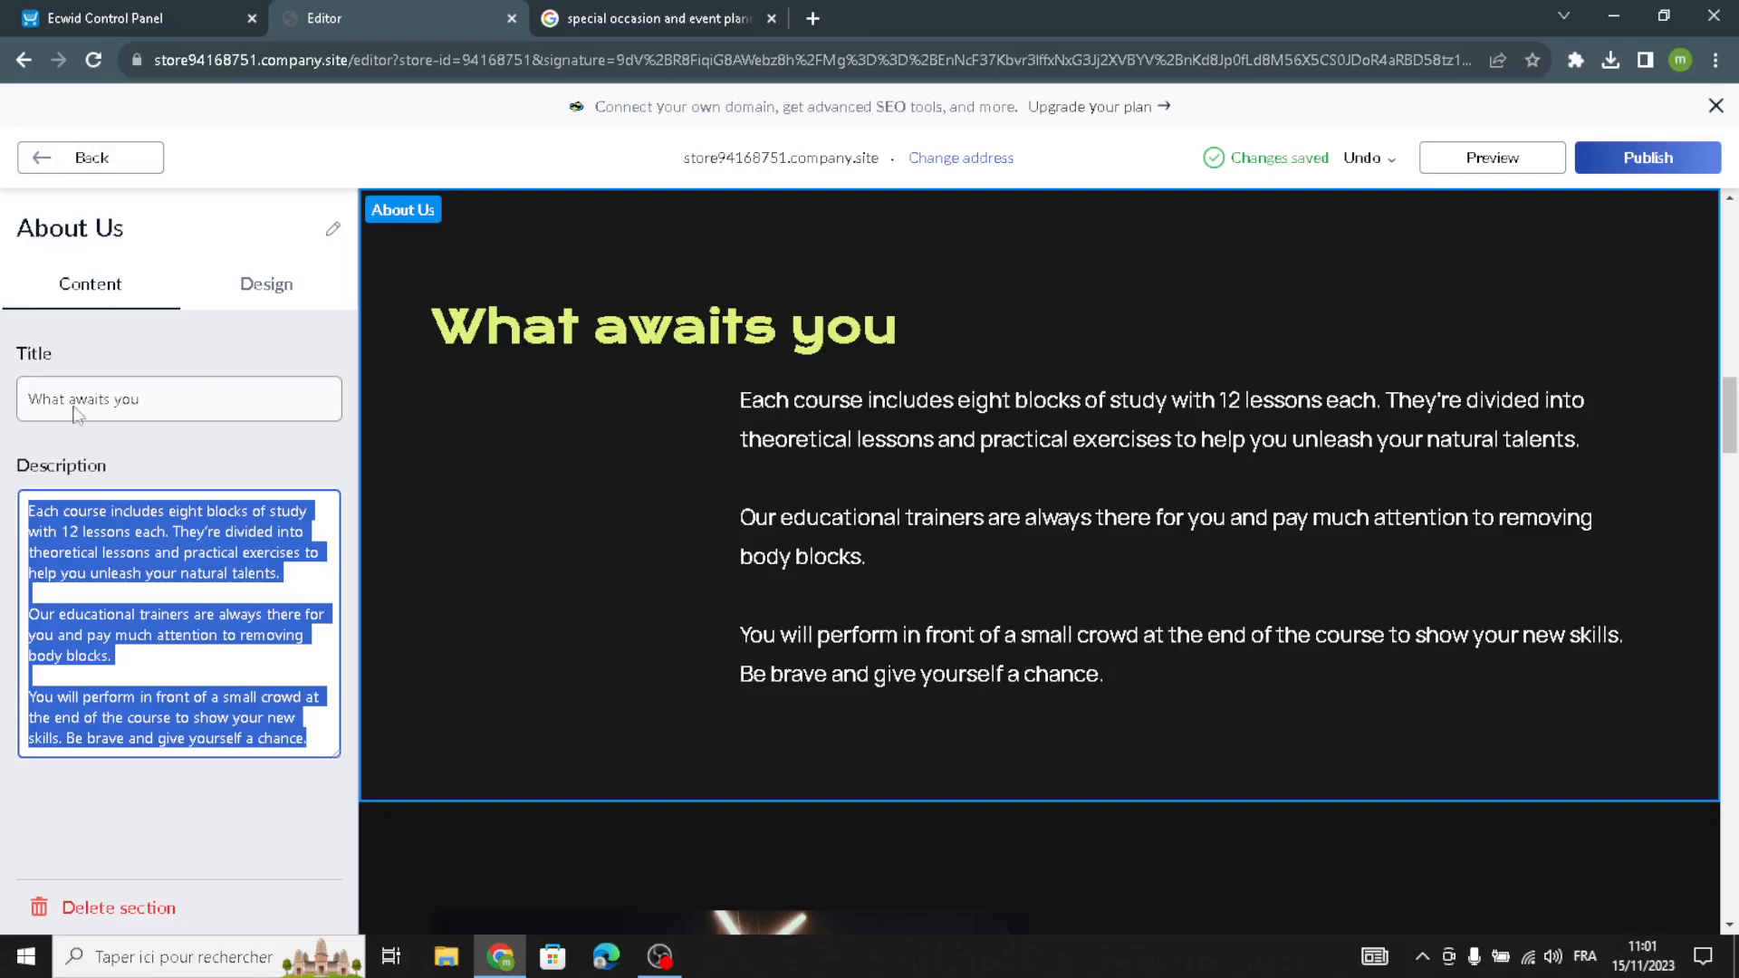
drag(183, 396, 4, 405)
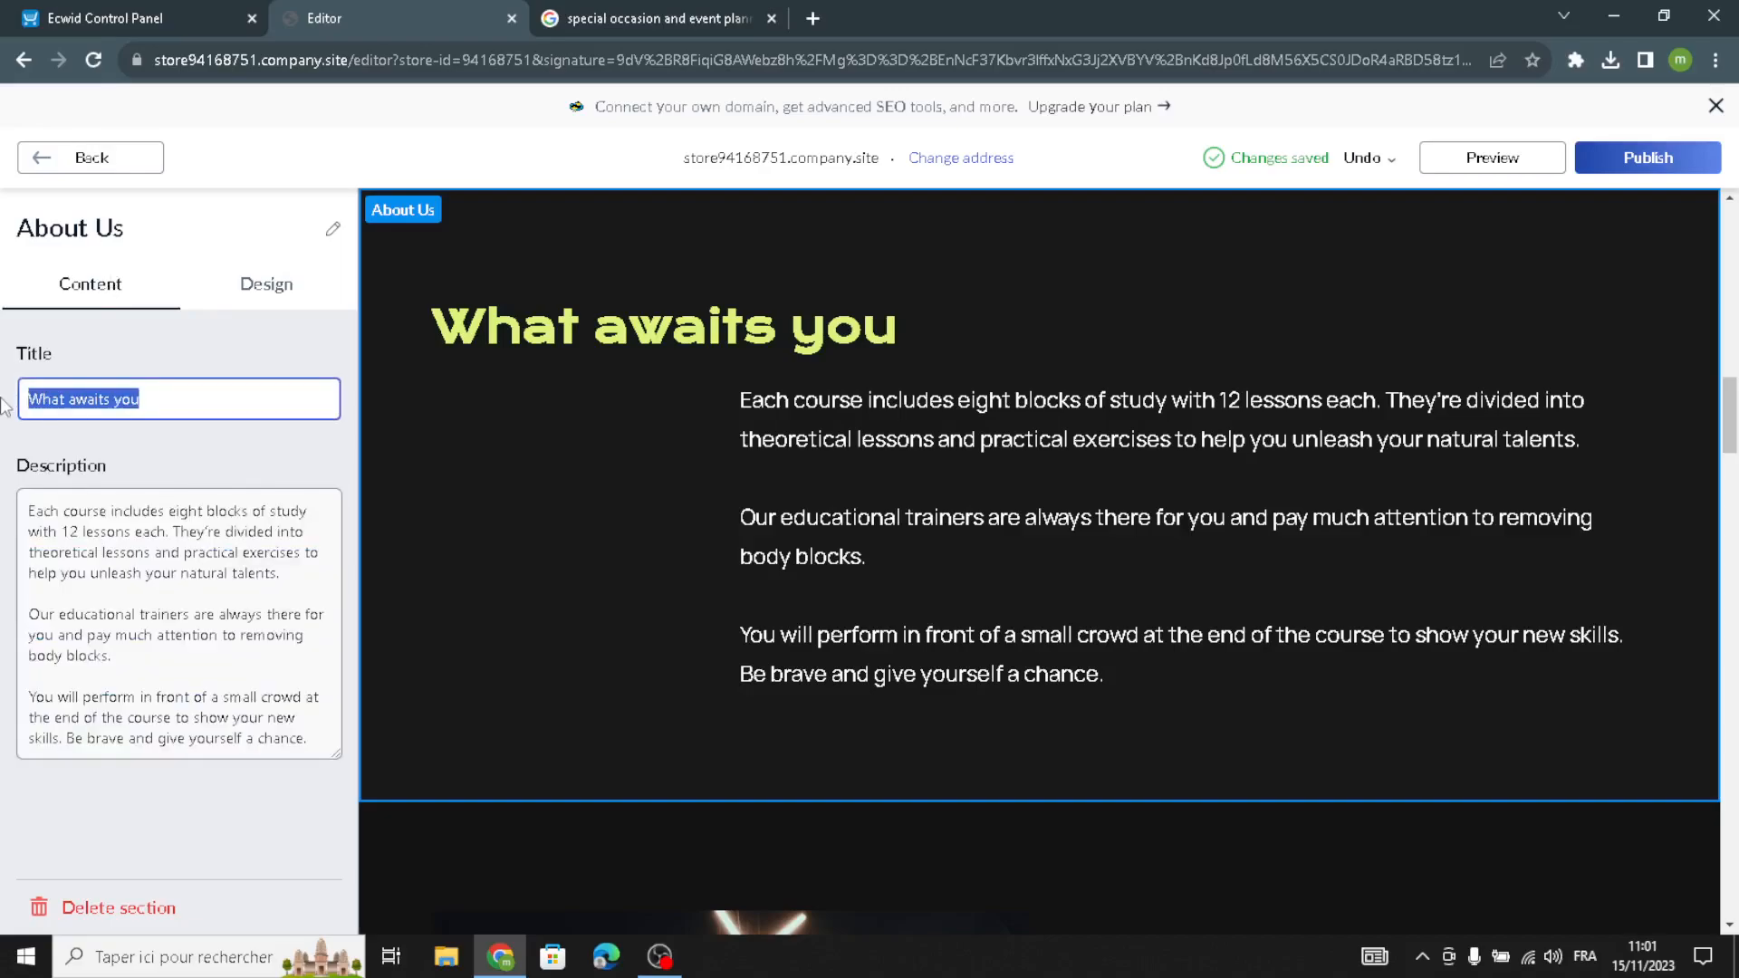
click(175, 396)
click(265, 283)
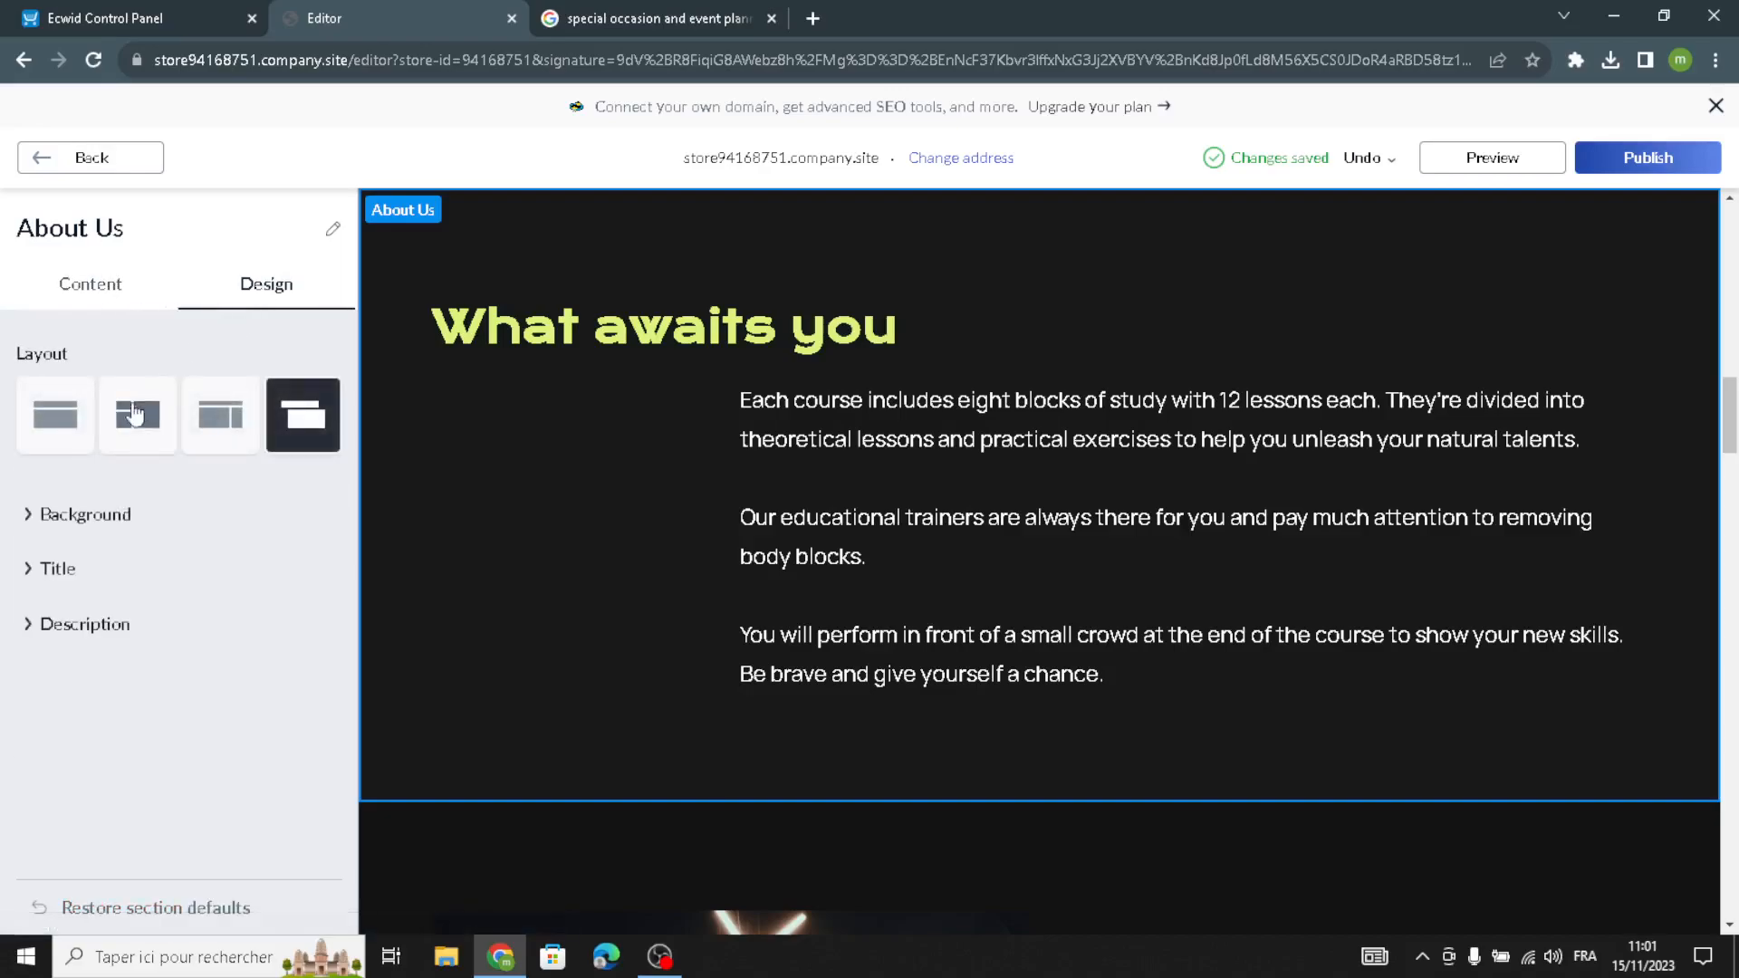
click(106, 440)
click(47, 419)
click(137, 418)
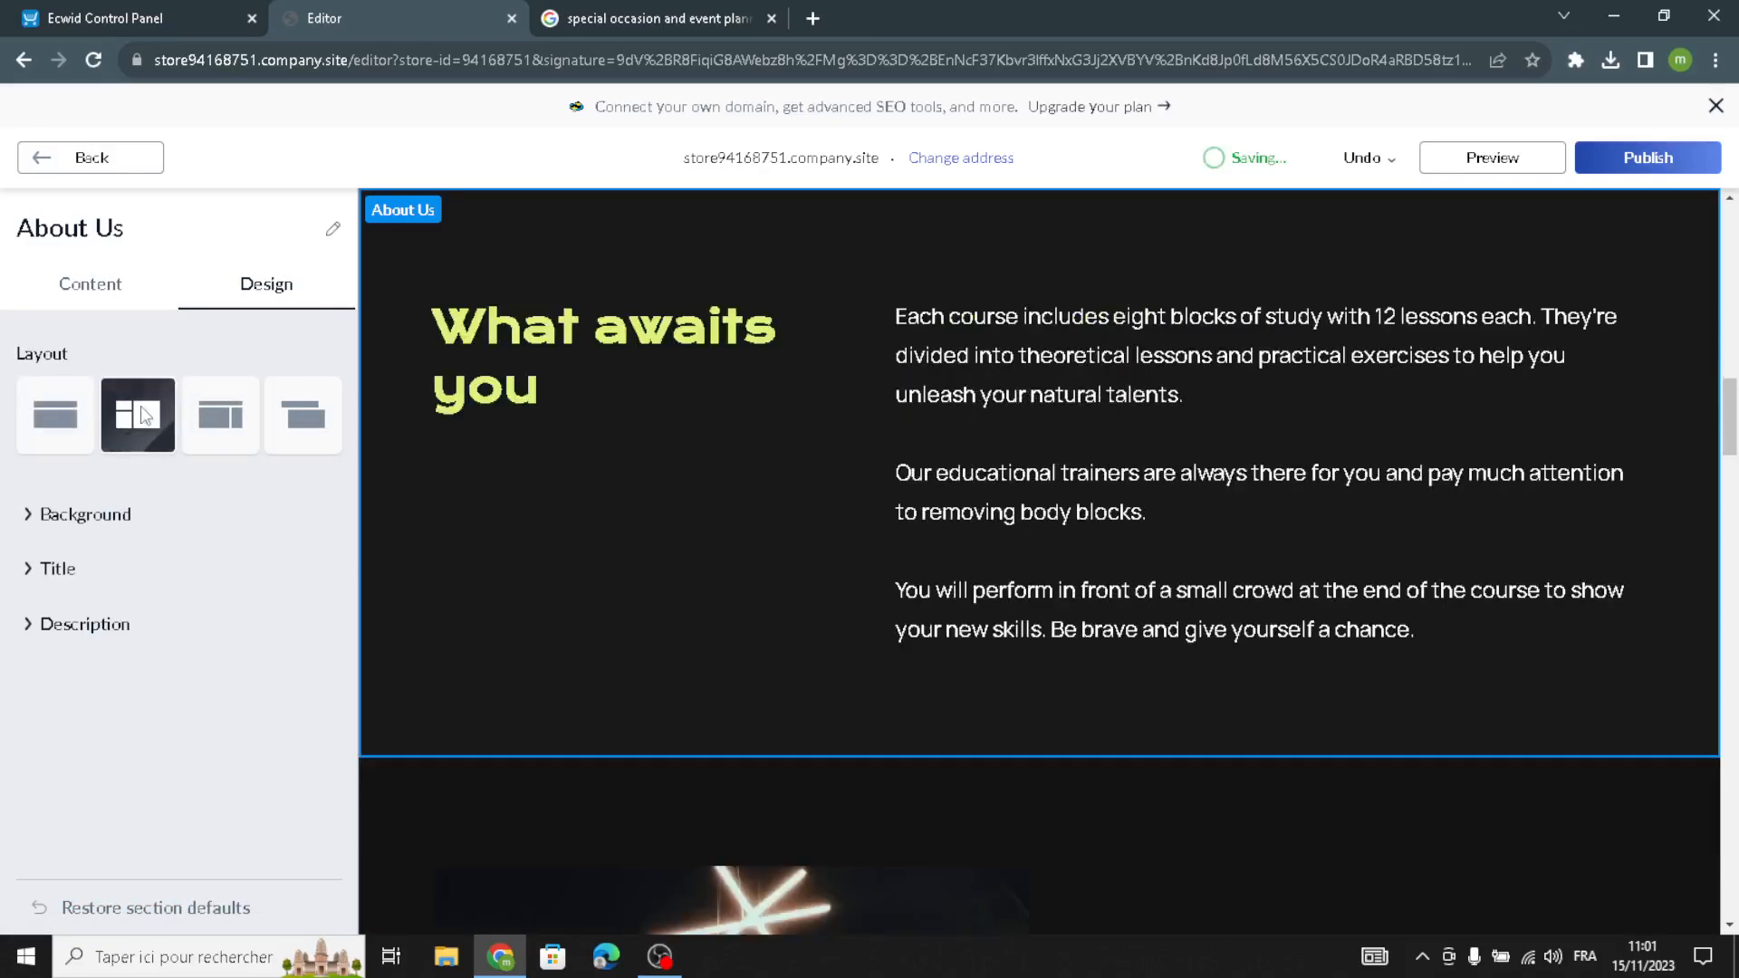
Review the About Us section's background, description design and content settings, and return to the homepage sections.
click(109, 513)
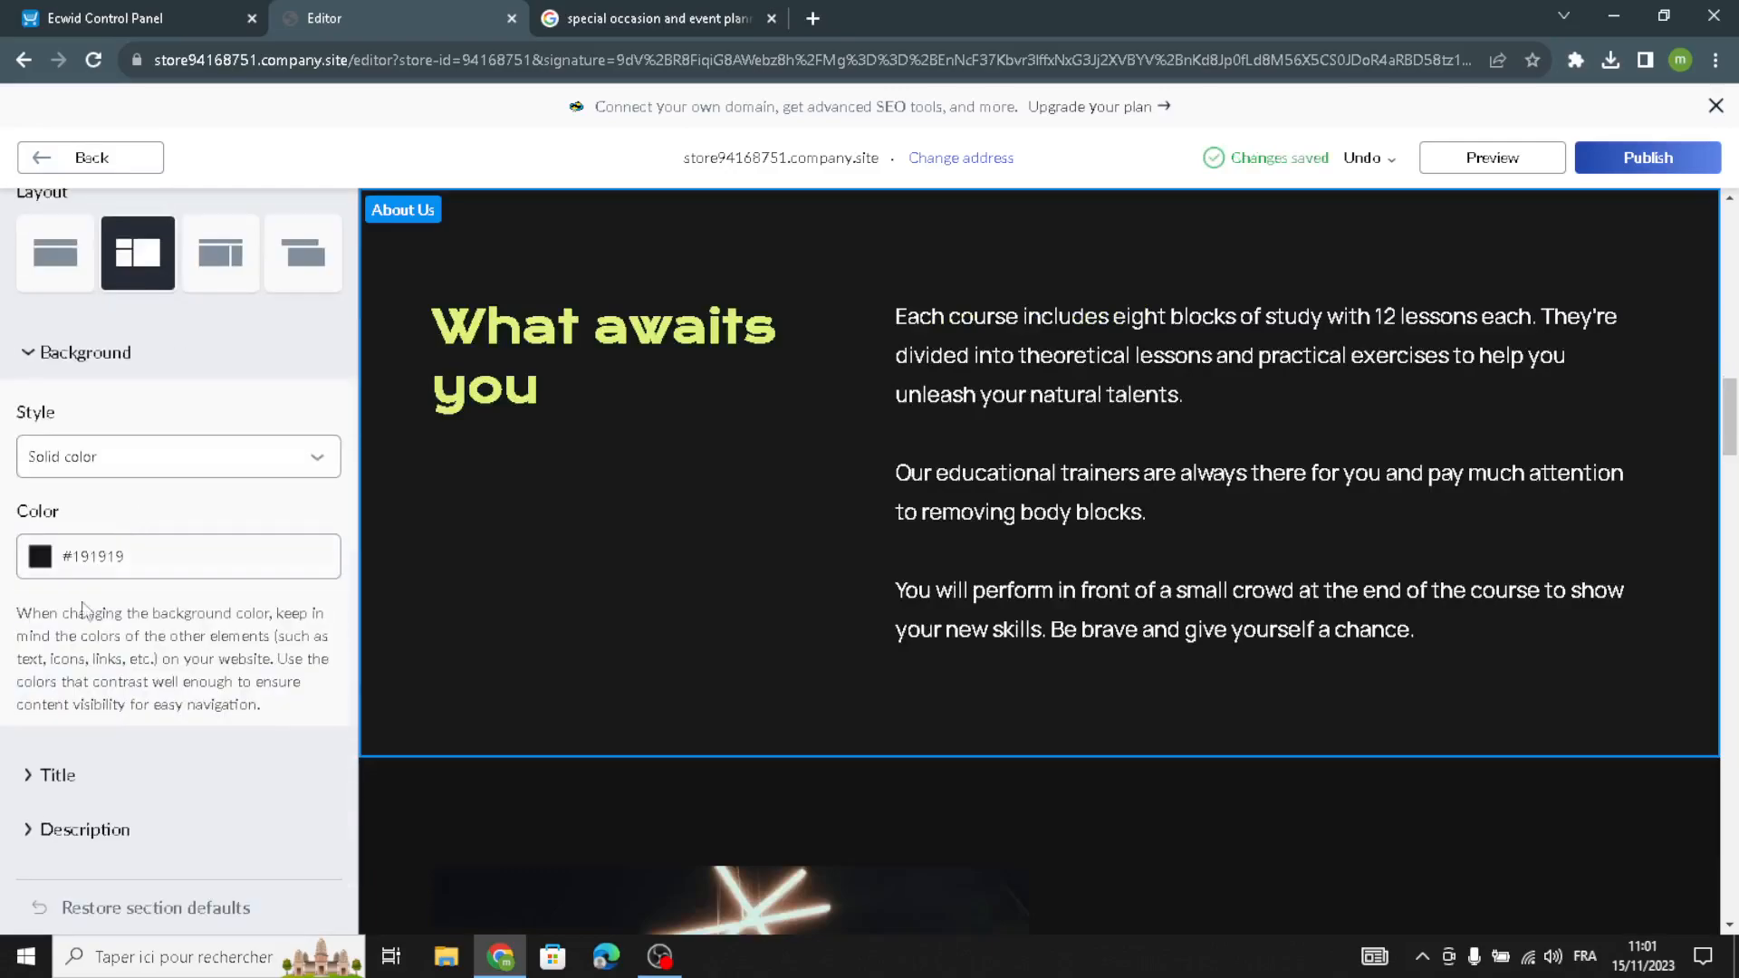
click(82, 830)
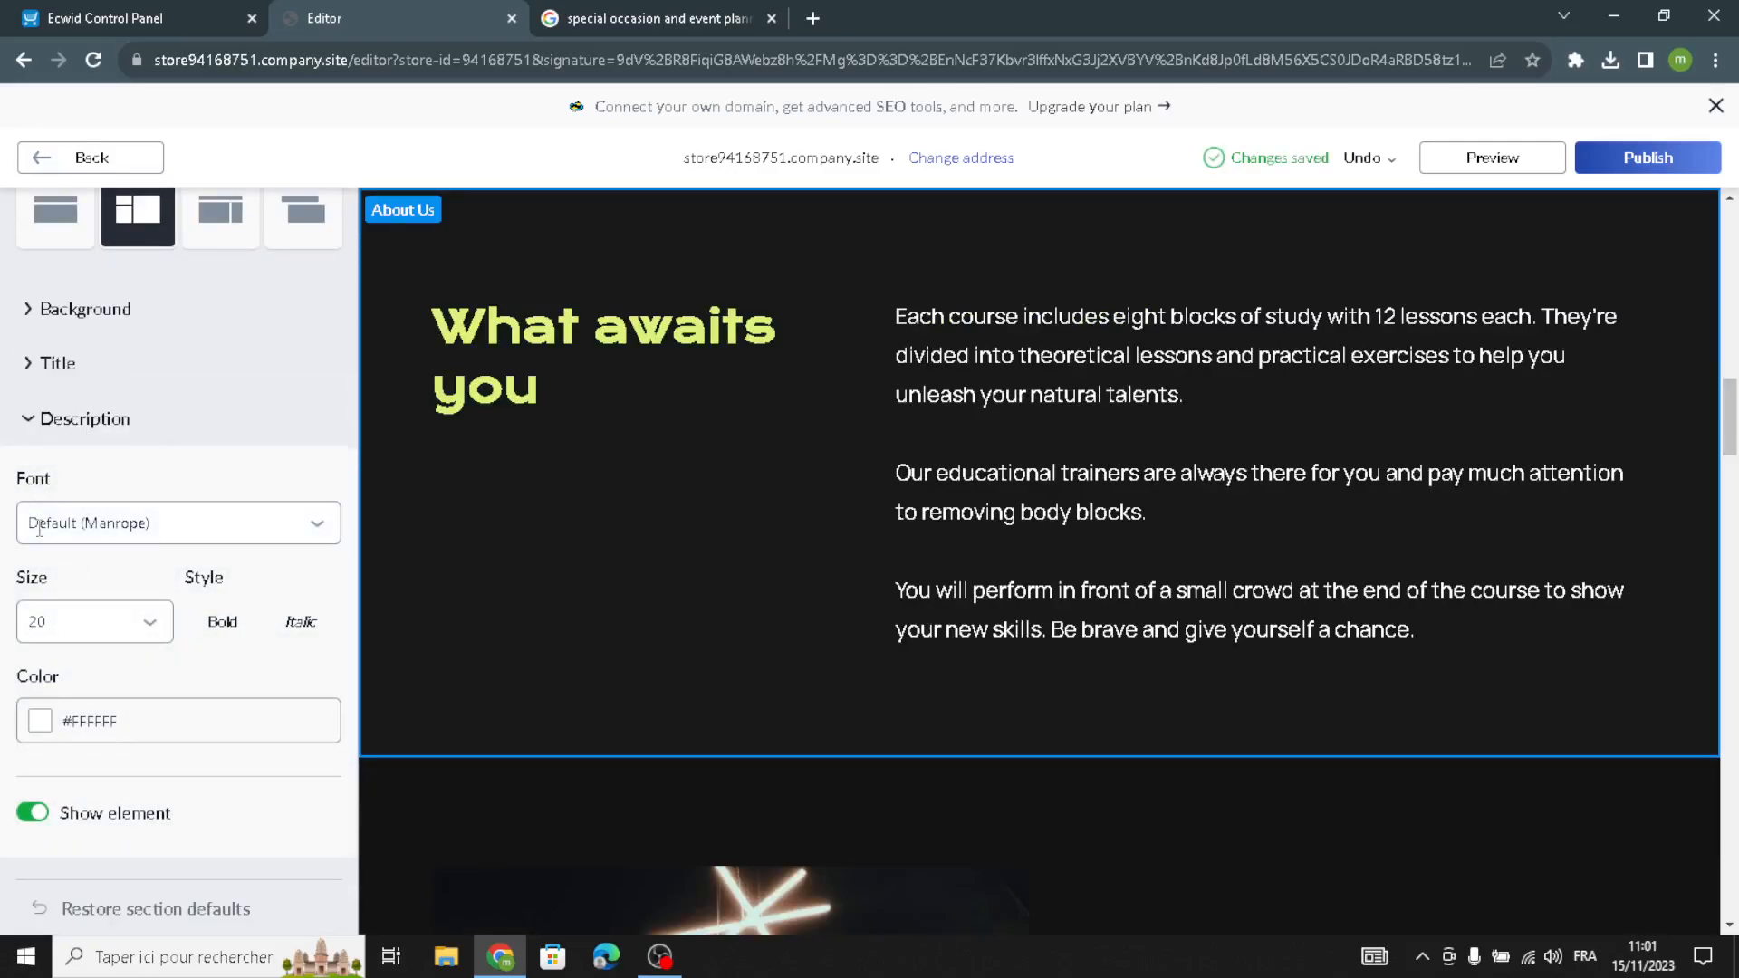
click(83, 157)
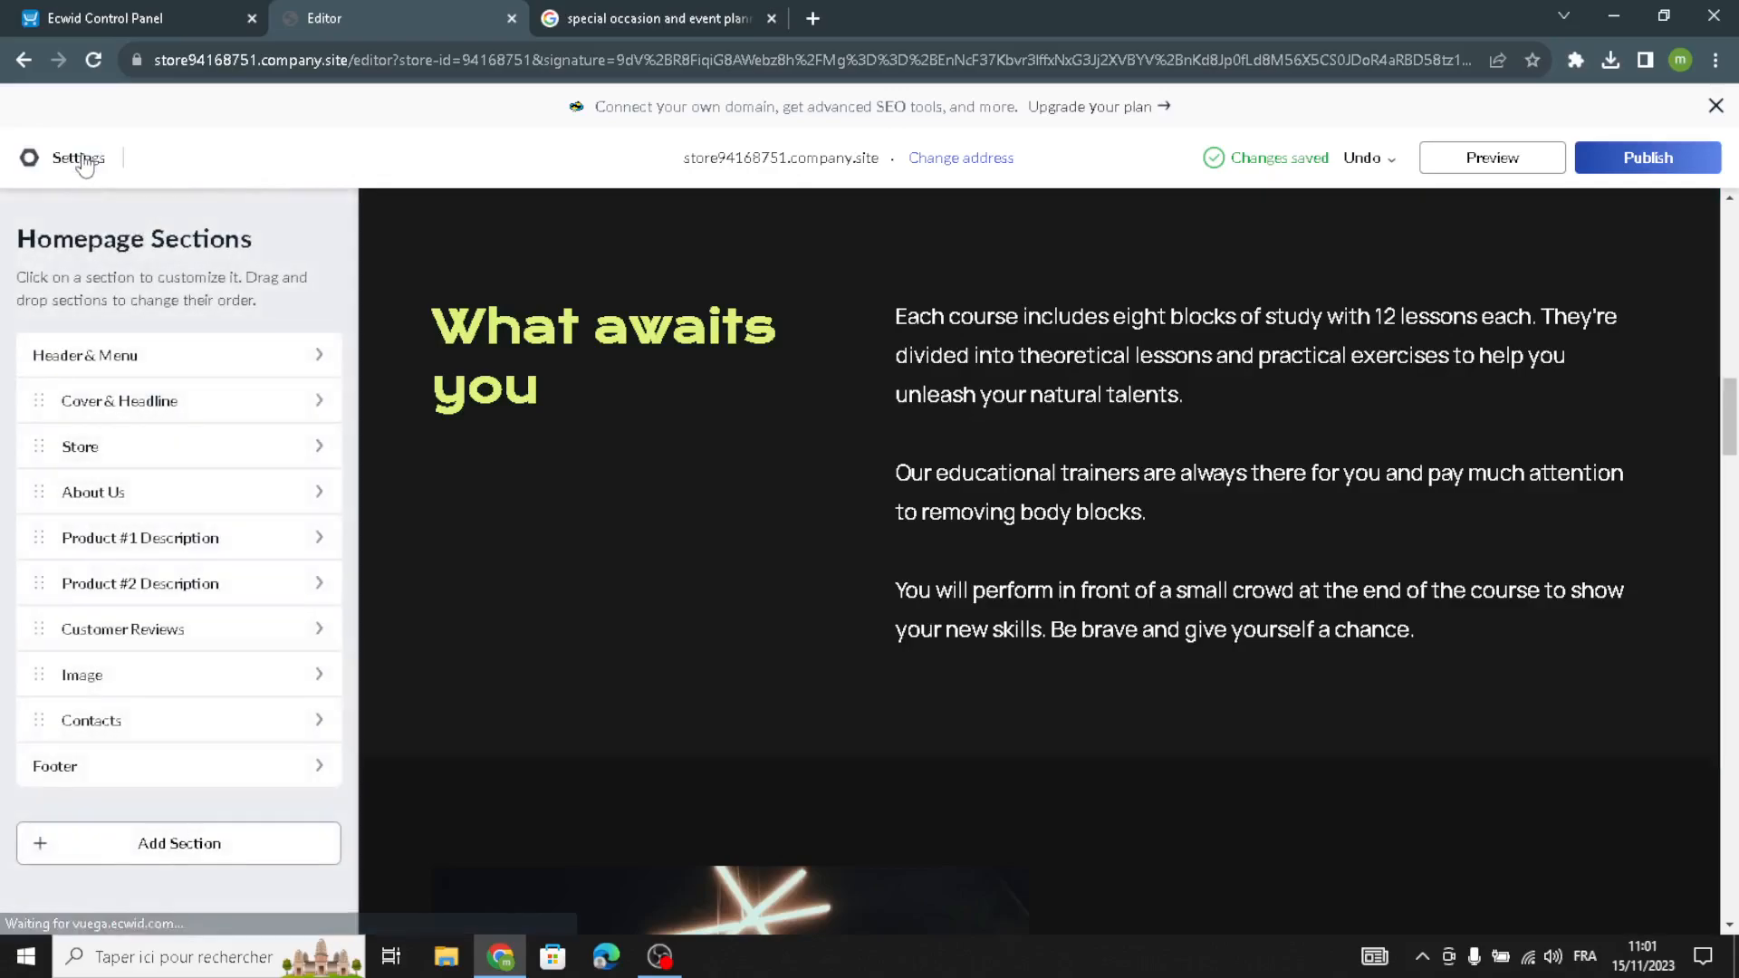
click(111, 495)
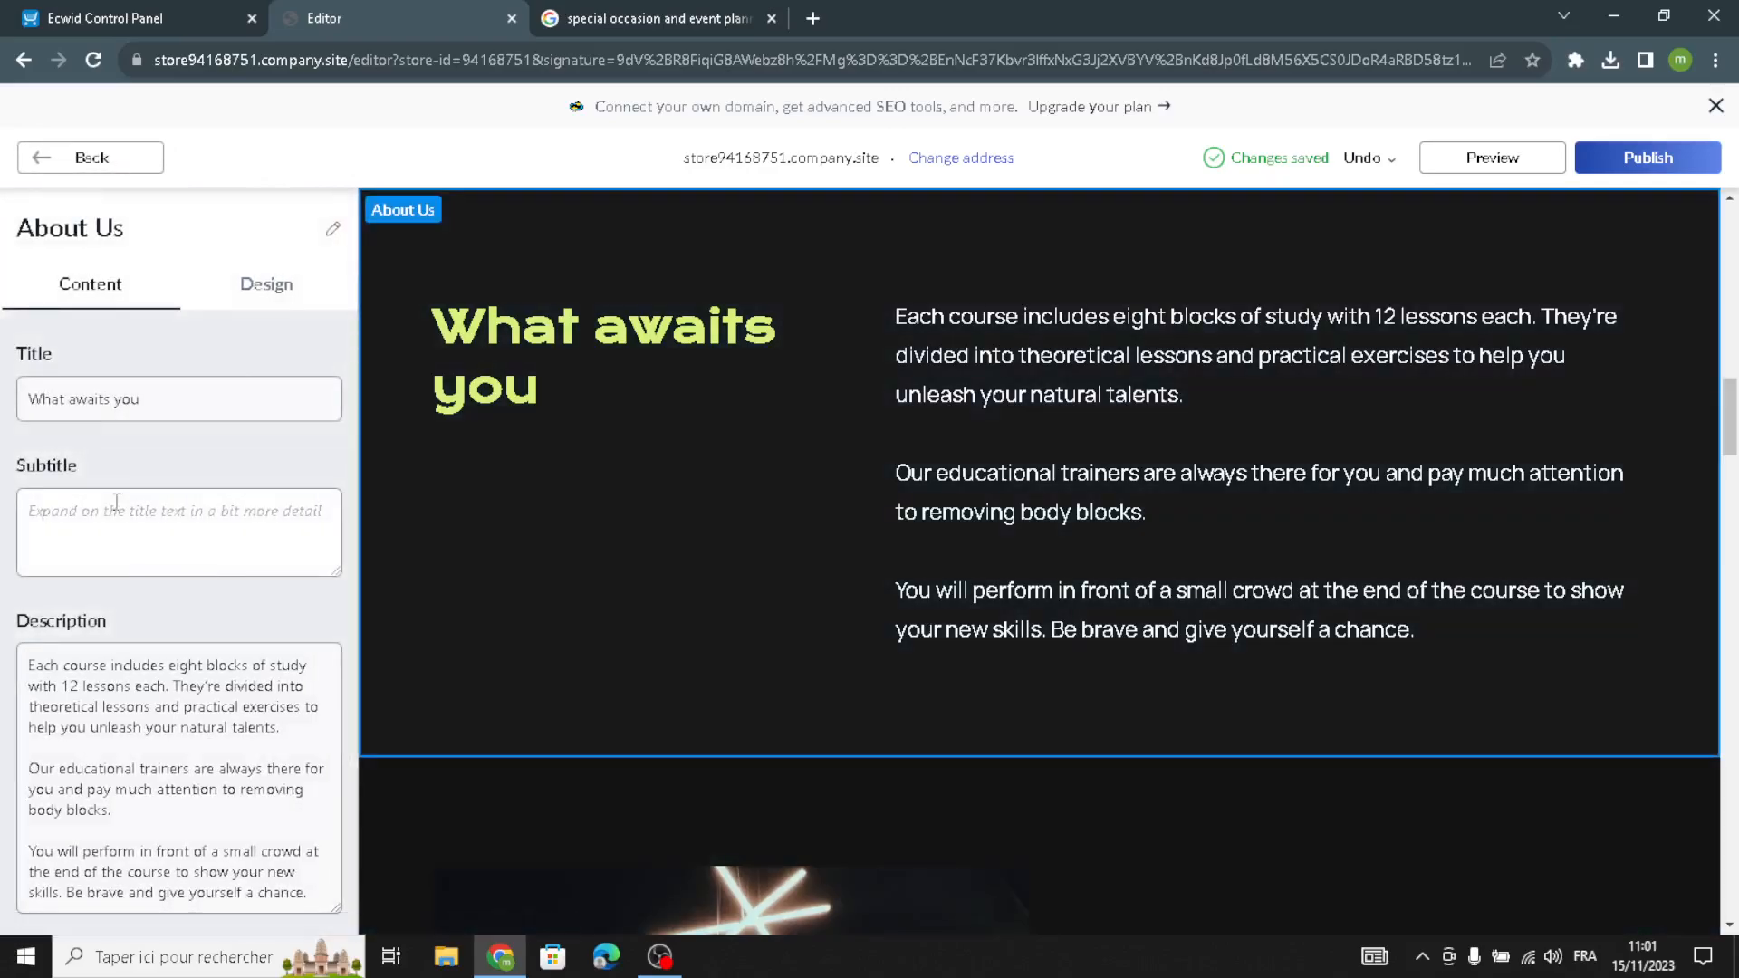
click(124, 152)
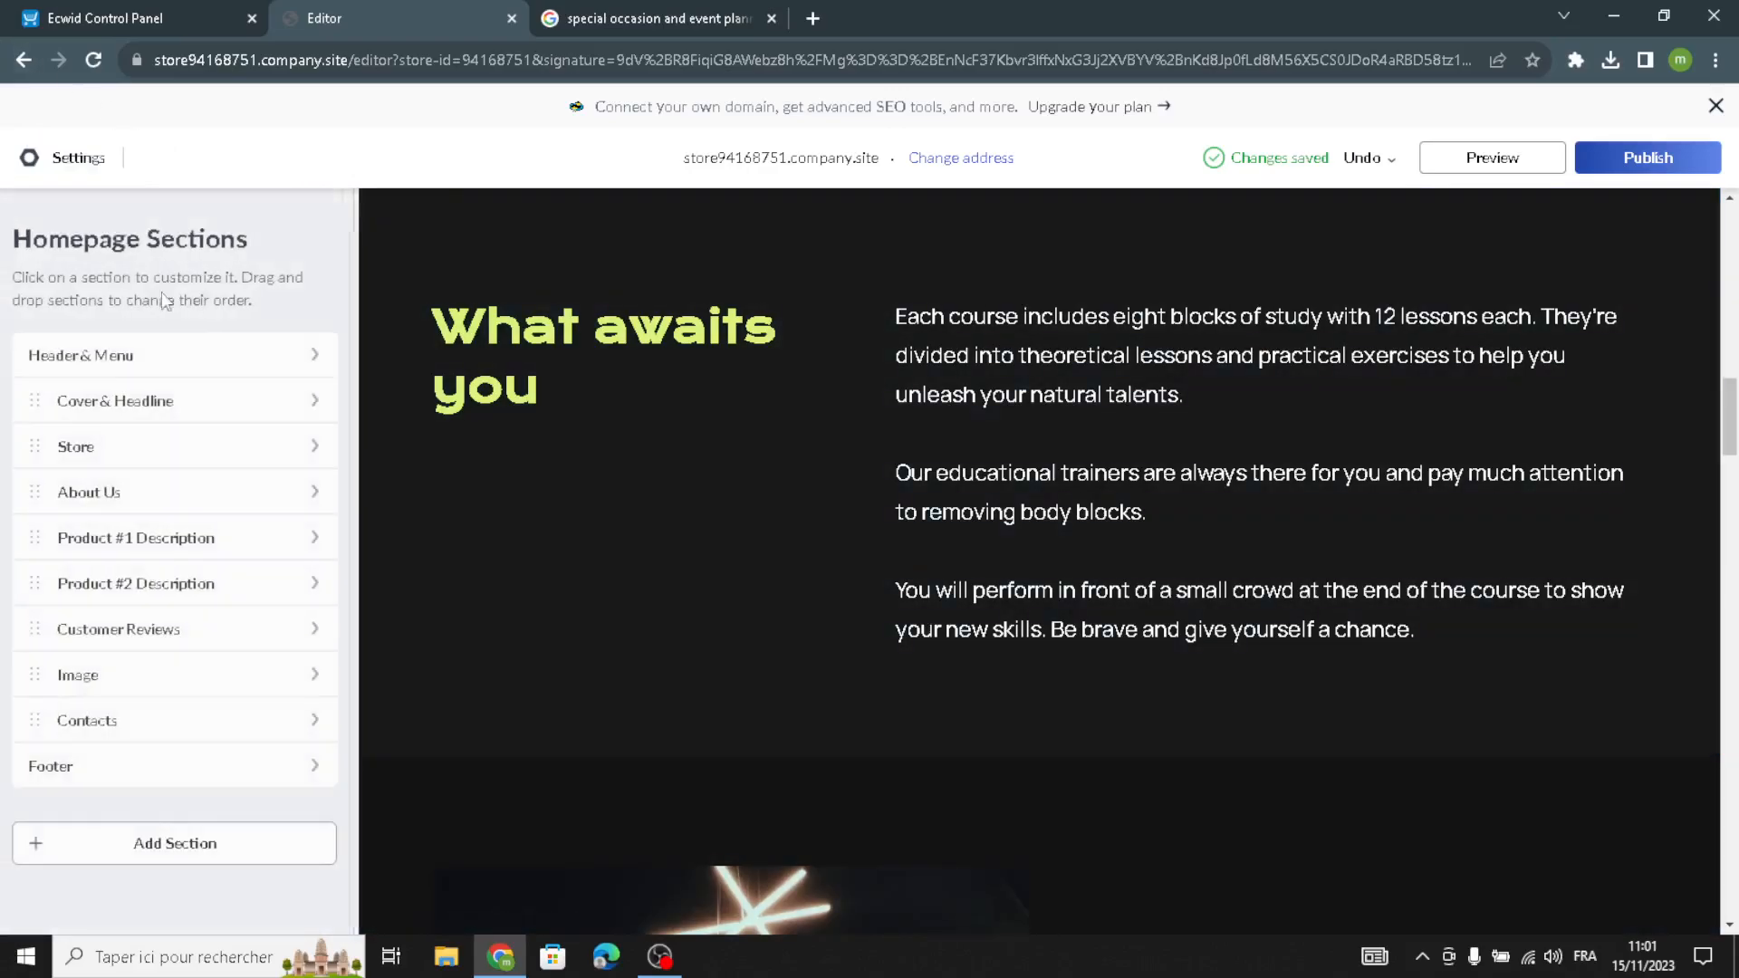
Delete the Product #1 Description and Product #2 Description sections from the homepage.
click(228, 552)
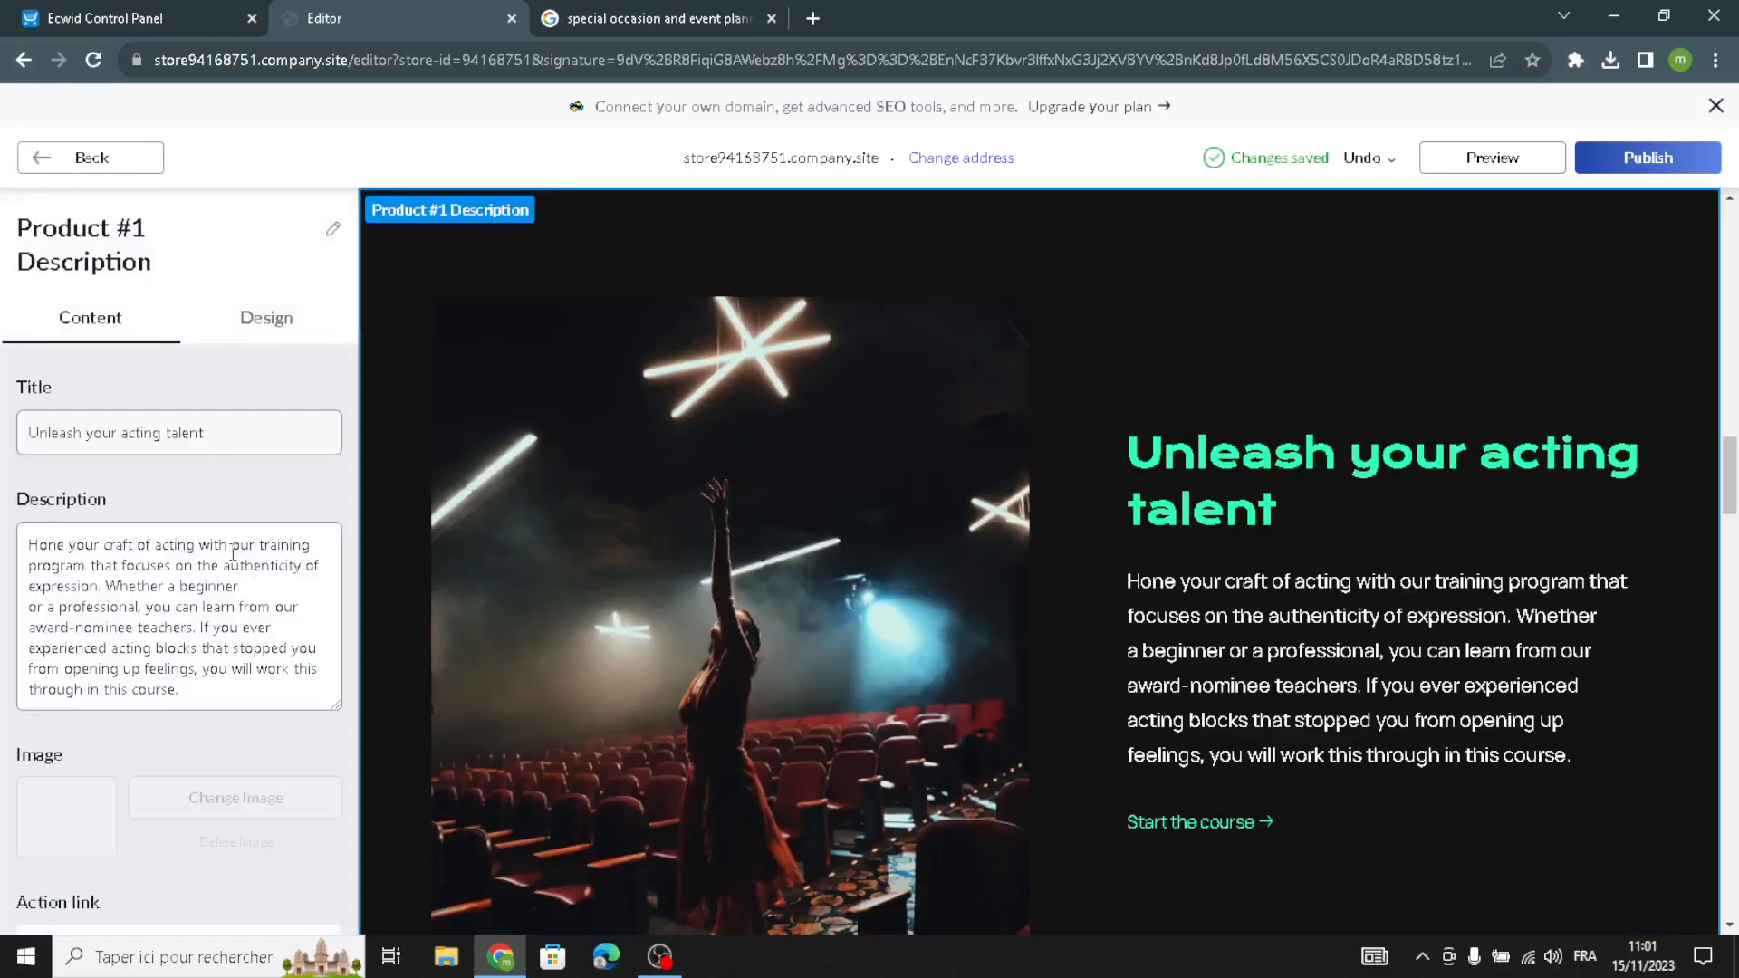
scroll(49, 502, down, 1)
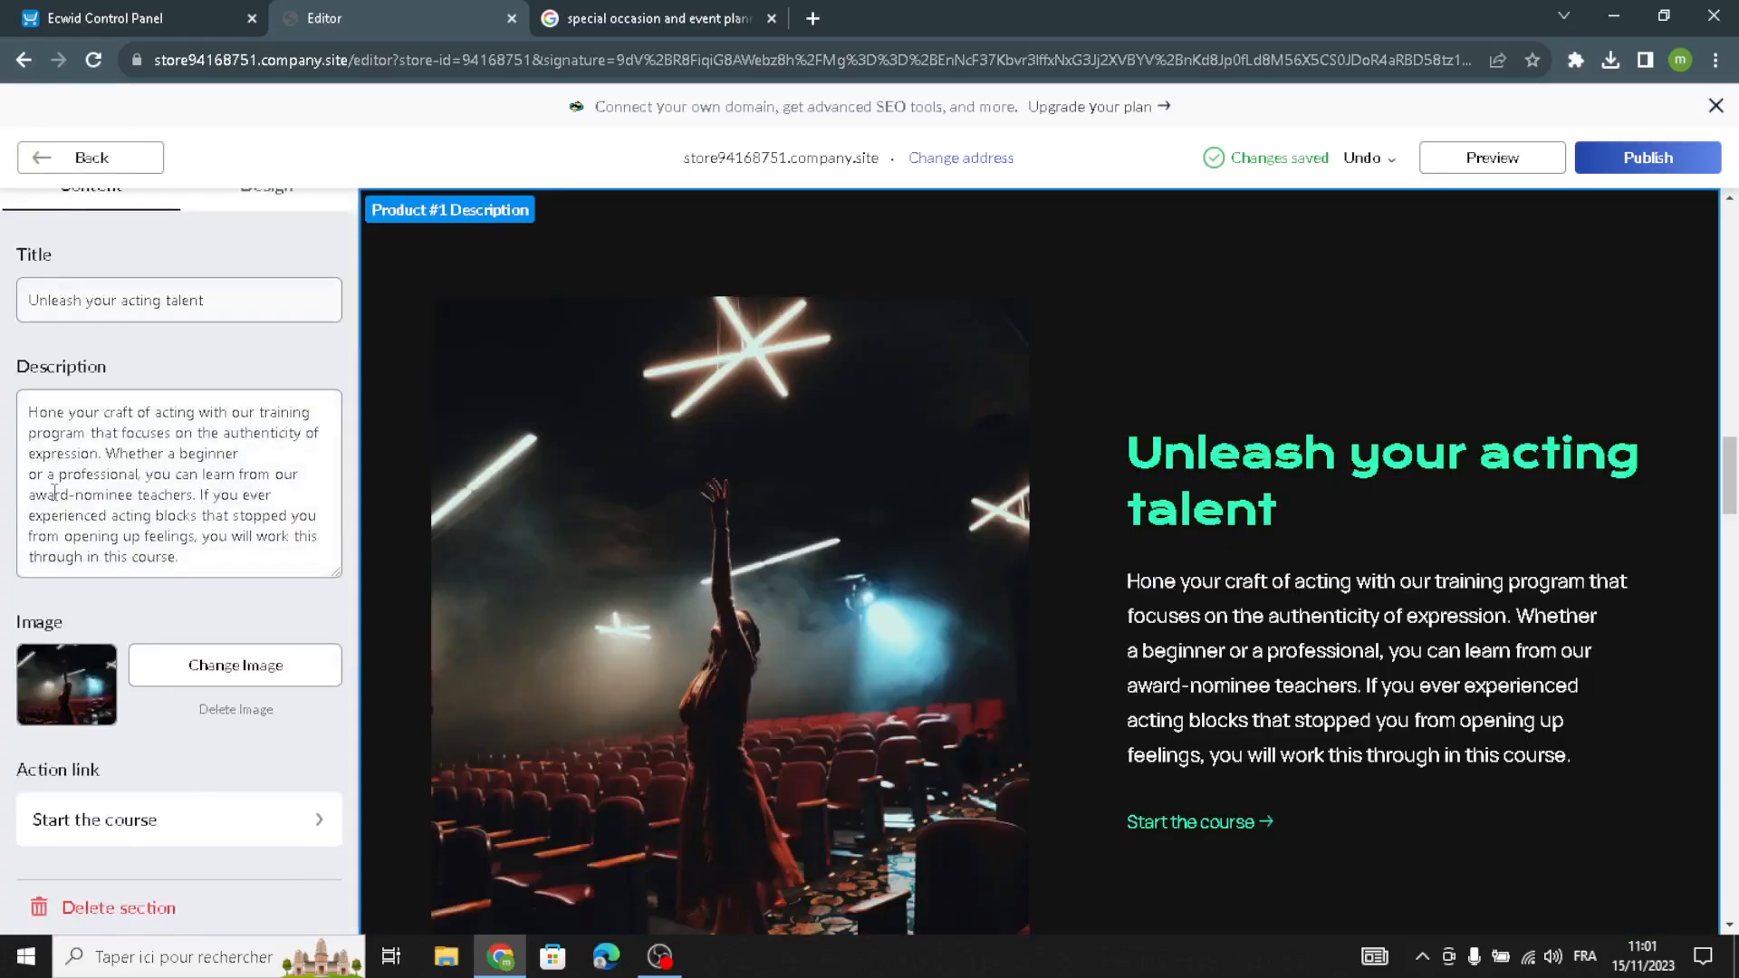
click(107, 917)
click(134, 541)
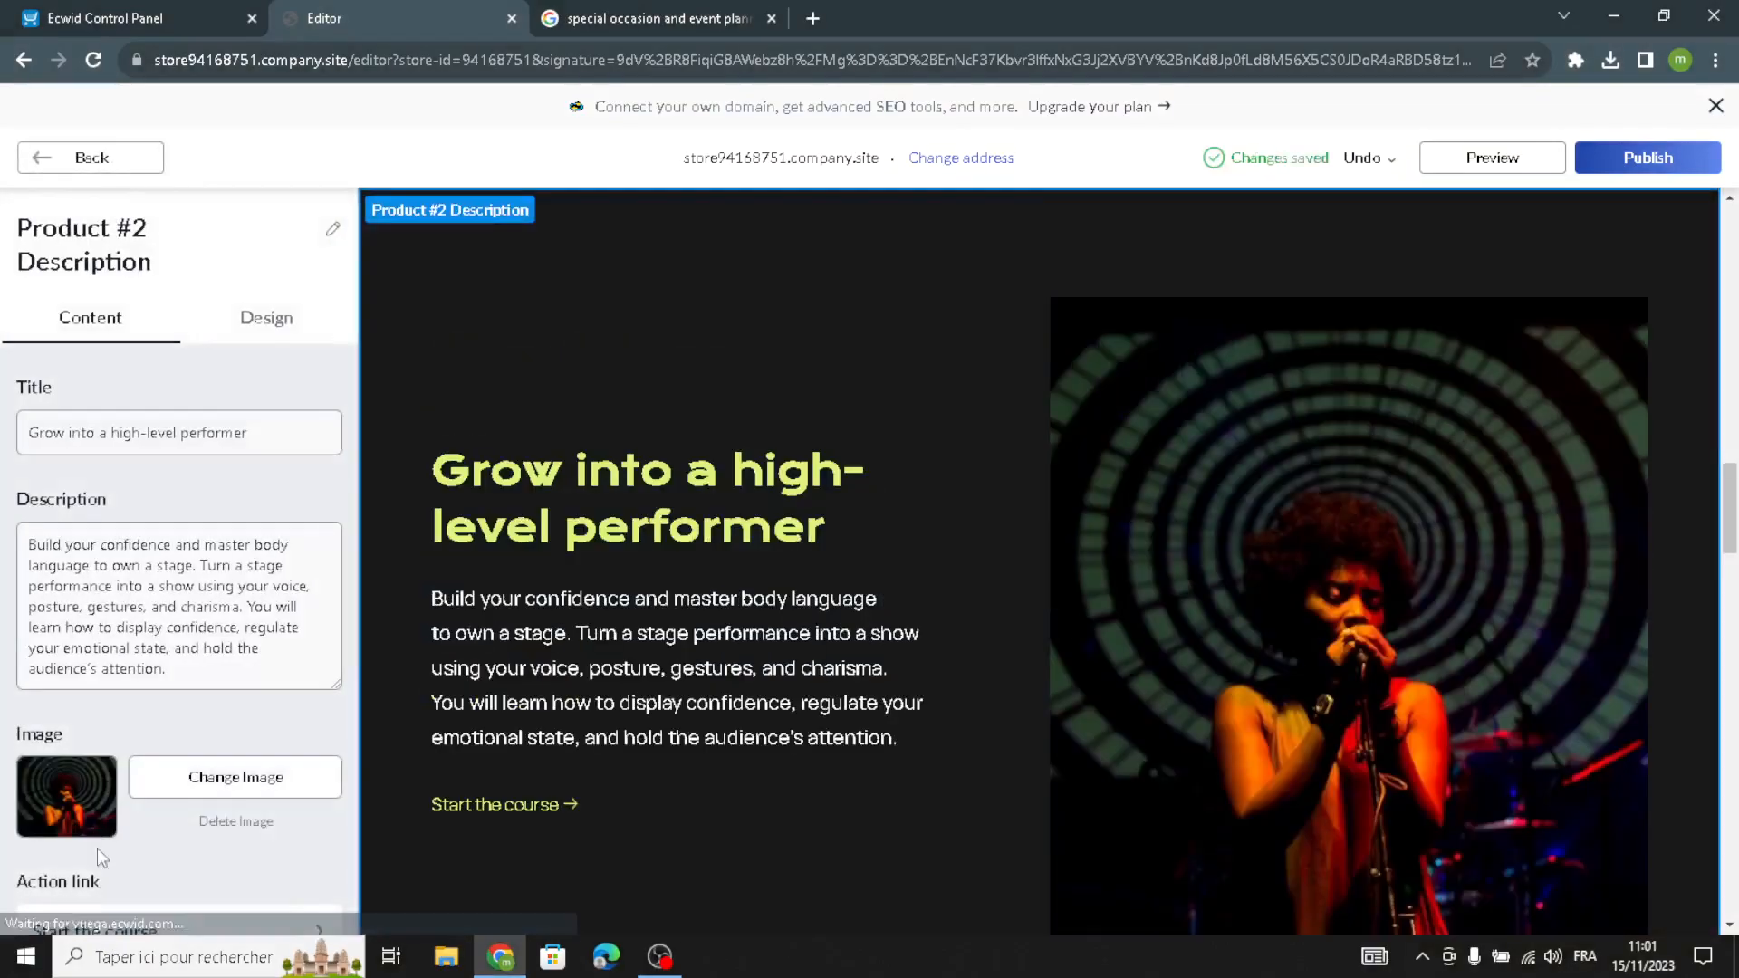
scroll(125, 876, down, 1)
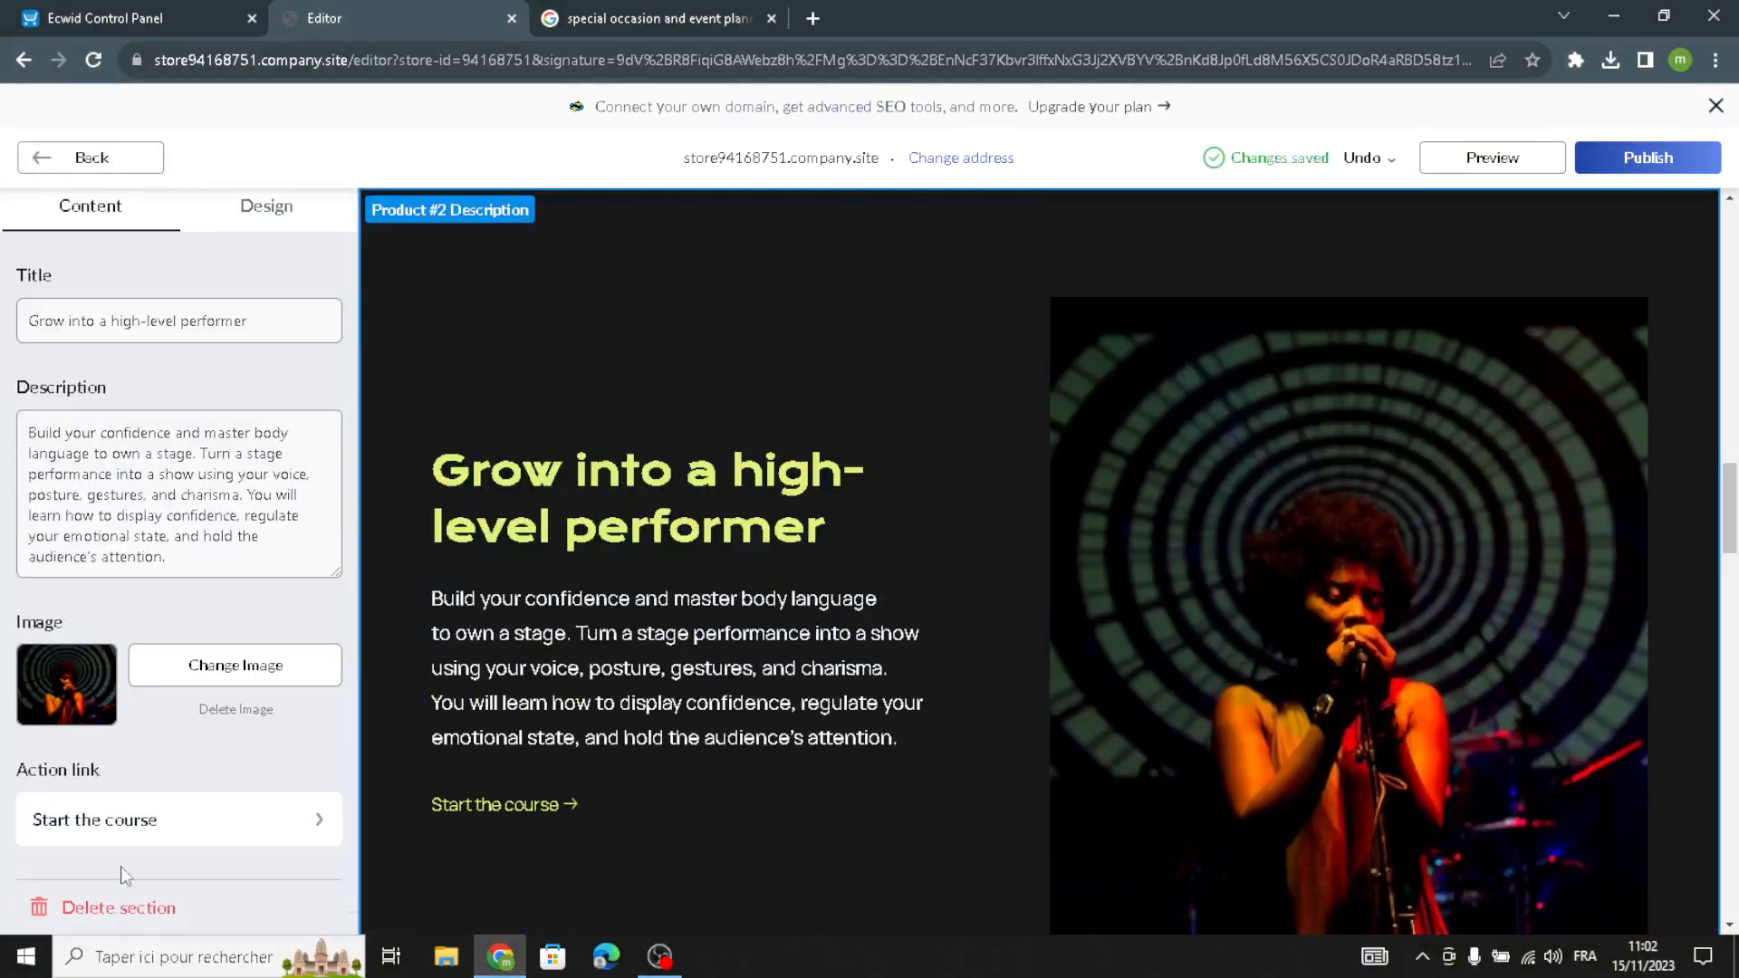
click(95, 910)
Add a review with the default placeholder text to the Customer Reviews section and return to the section's content.
click(55, 542)
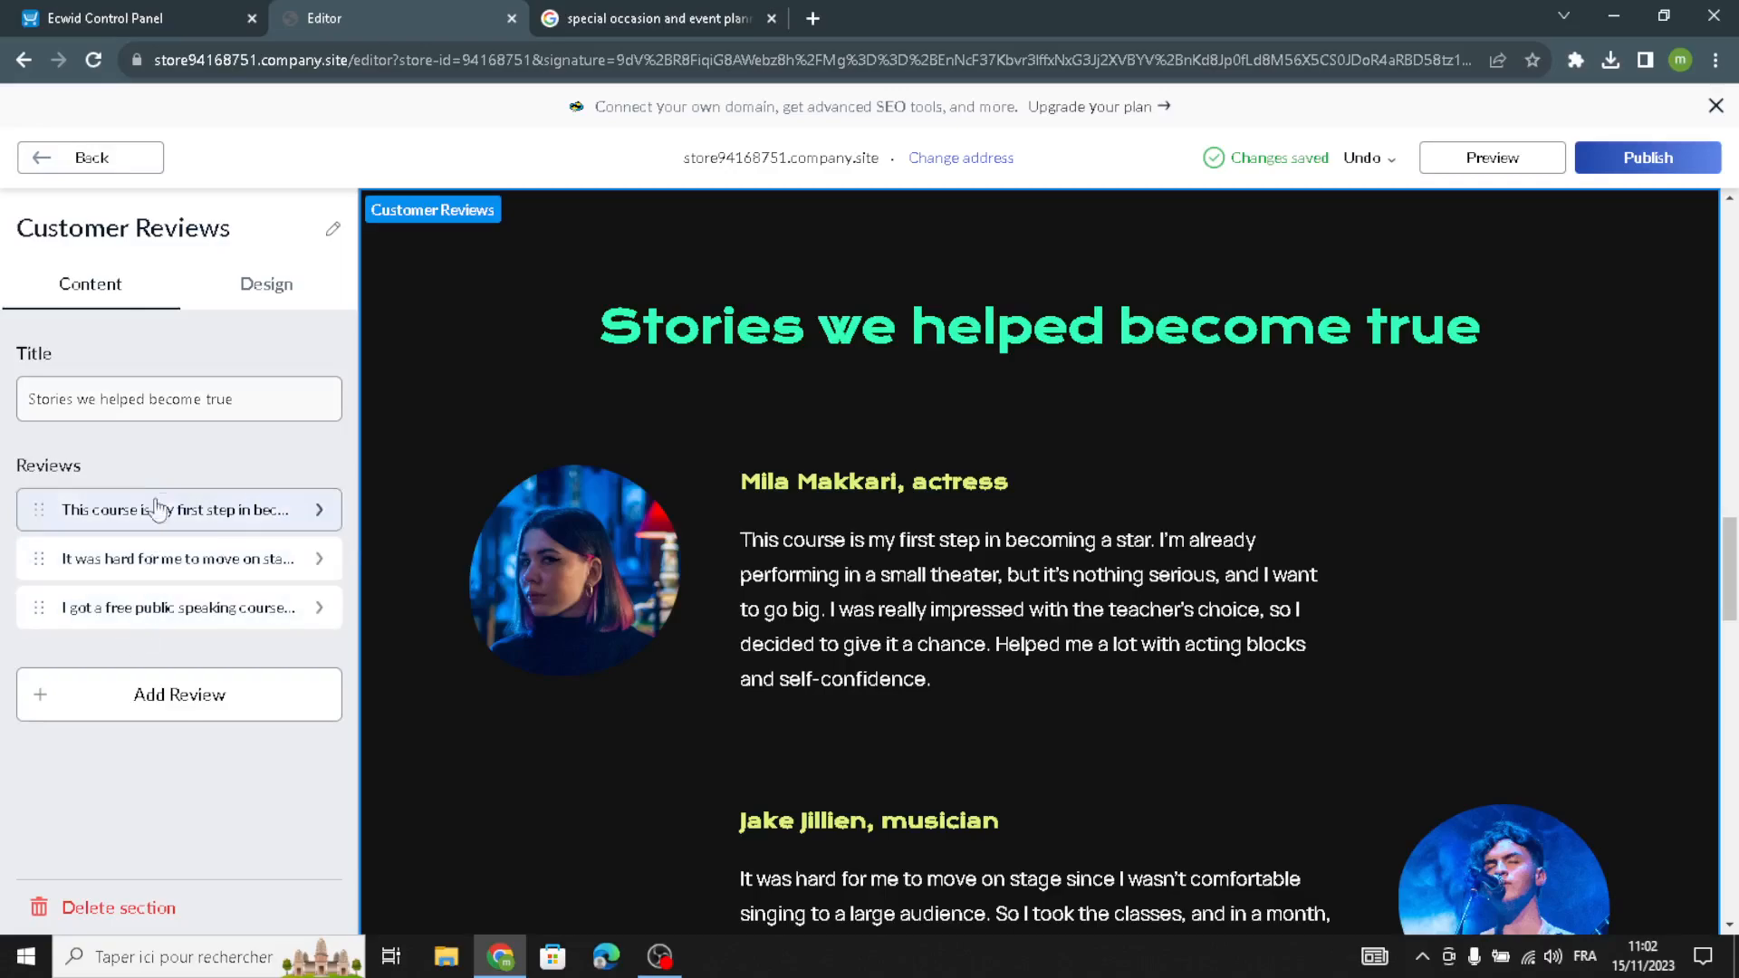
click(124, 694)
drag(261, 365, 4, 326)
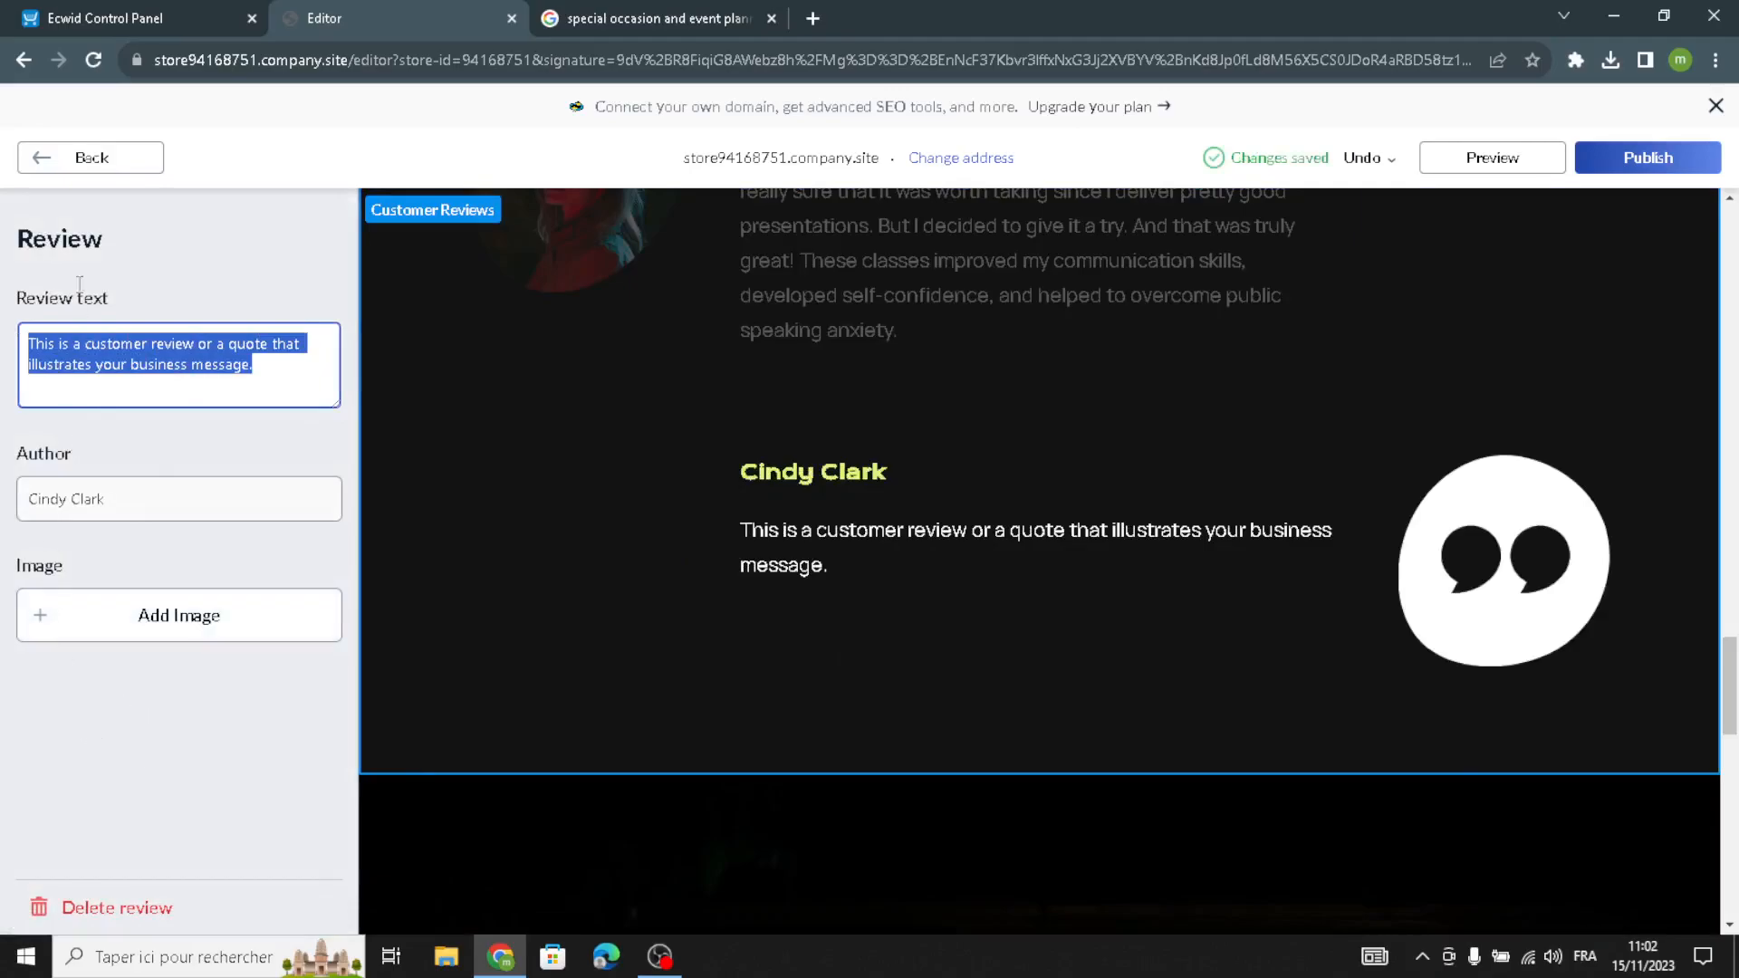
click(78, 156)
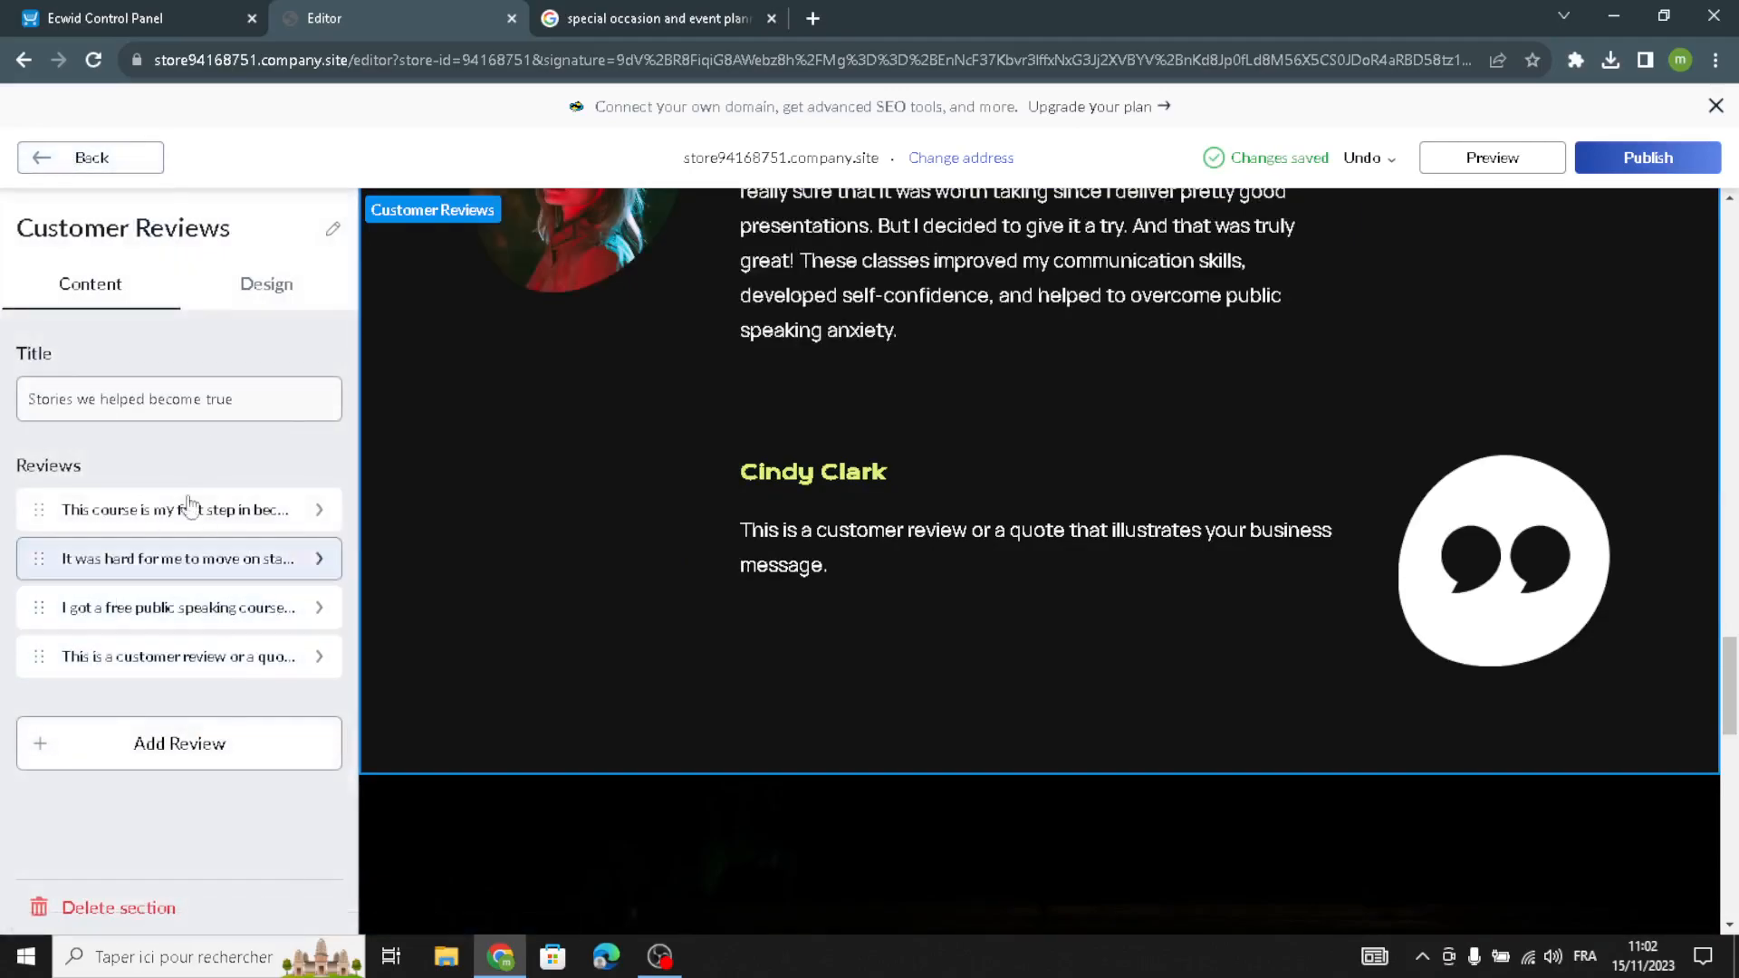
Apply the slideshow layout with side arrows to the Customer Reviews section and return to the homepage sections.
click(266, 285)
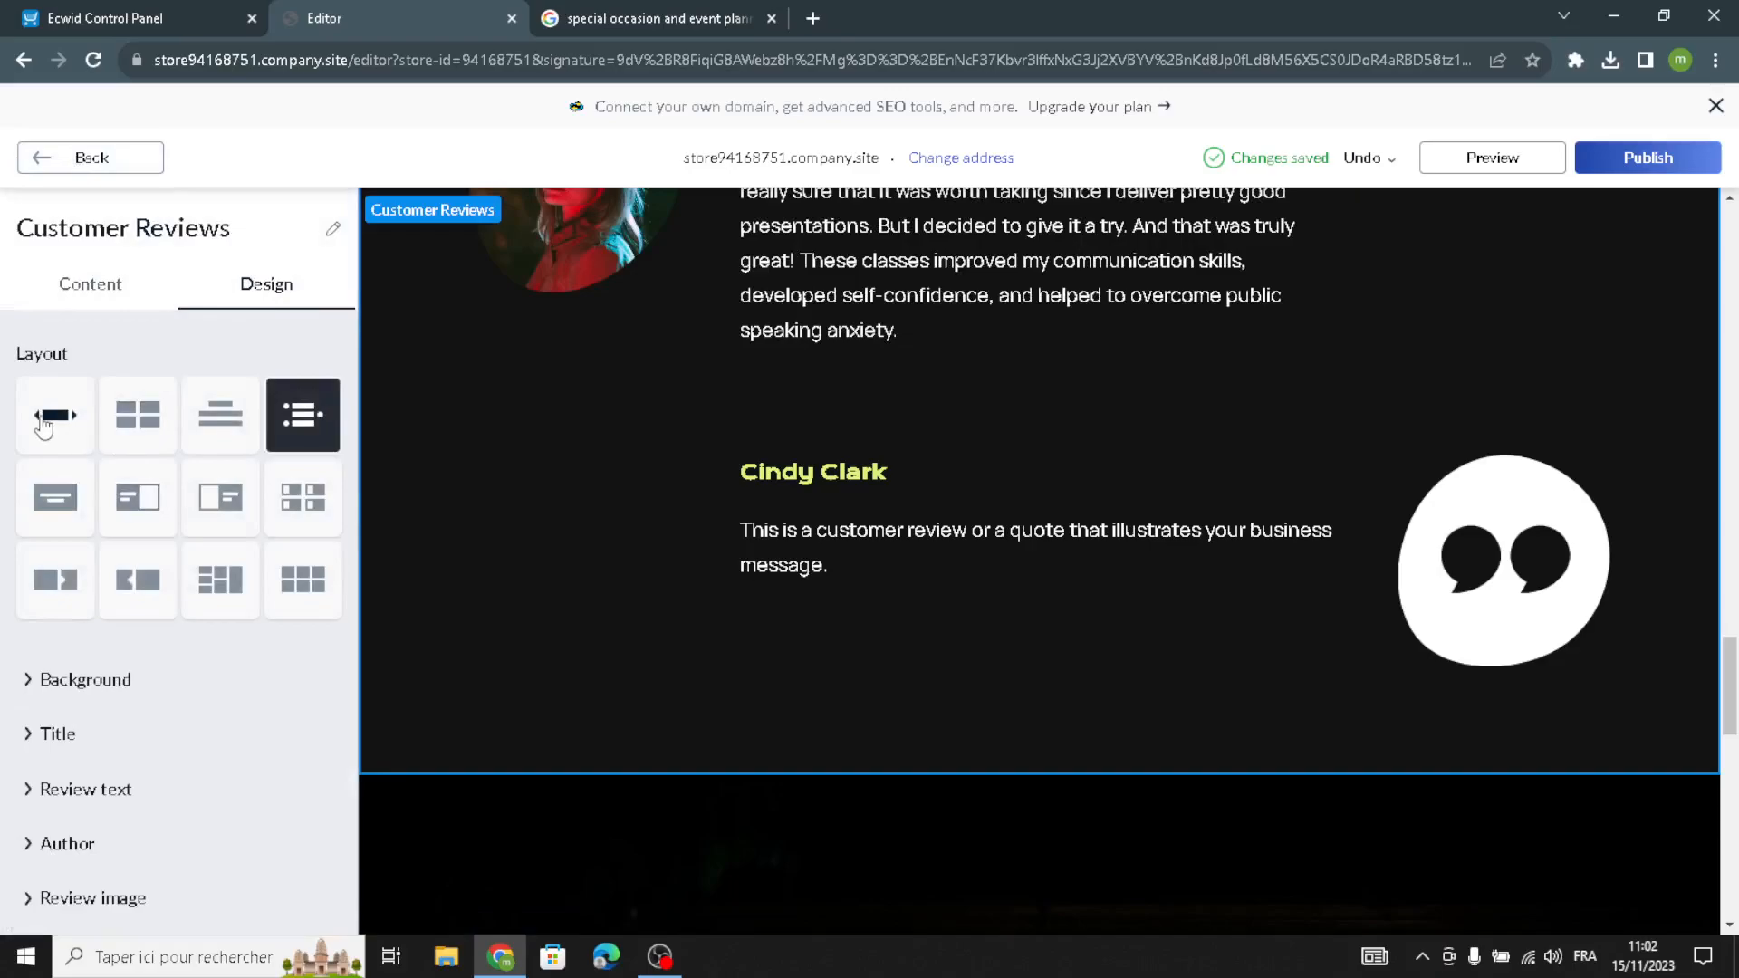
click(43, 422)
click(137, 418)
click(192, 437)
click(40, 433)
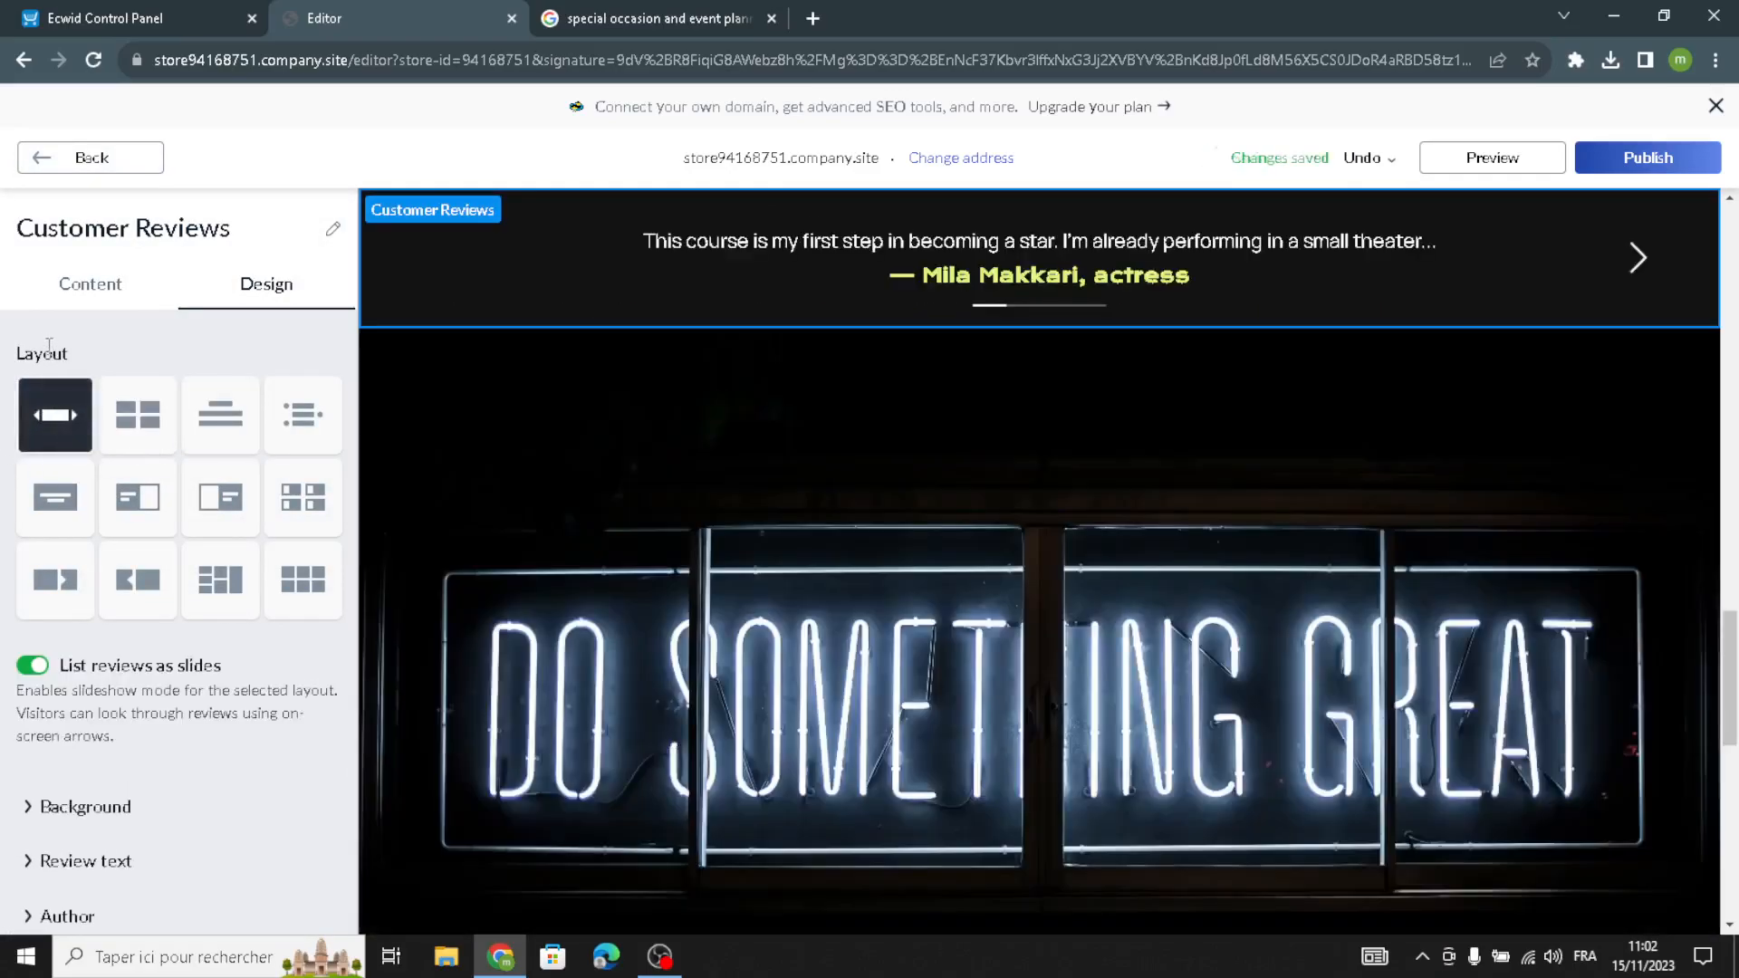
click(40, 157)
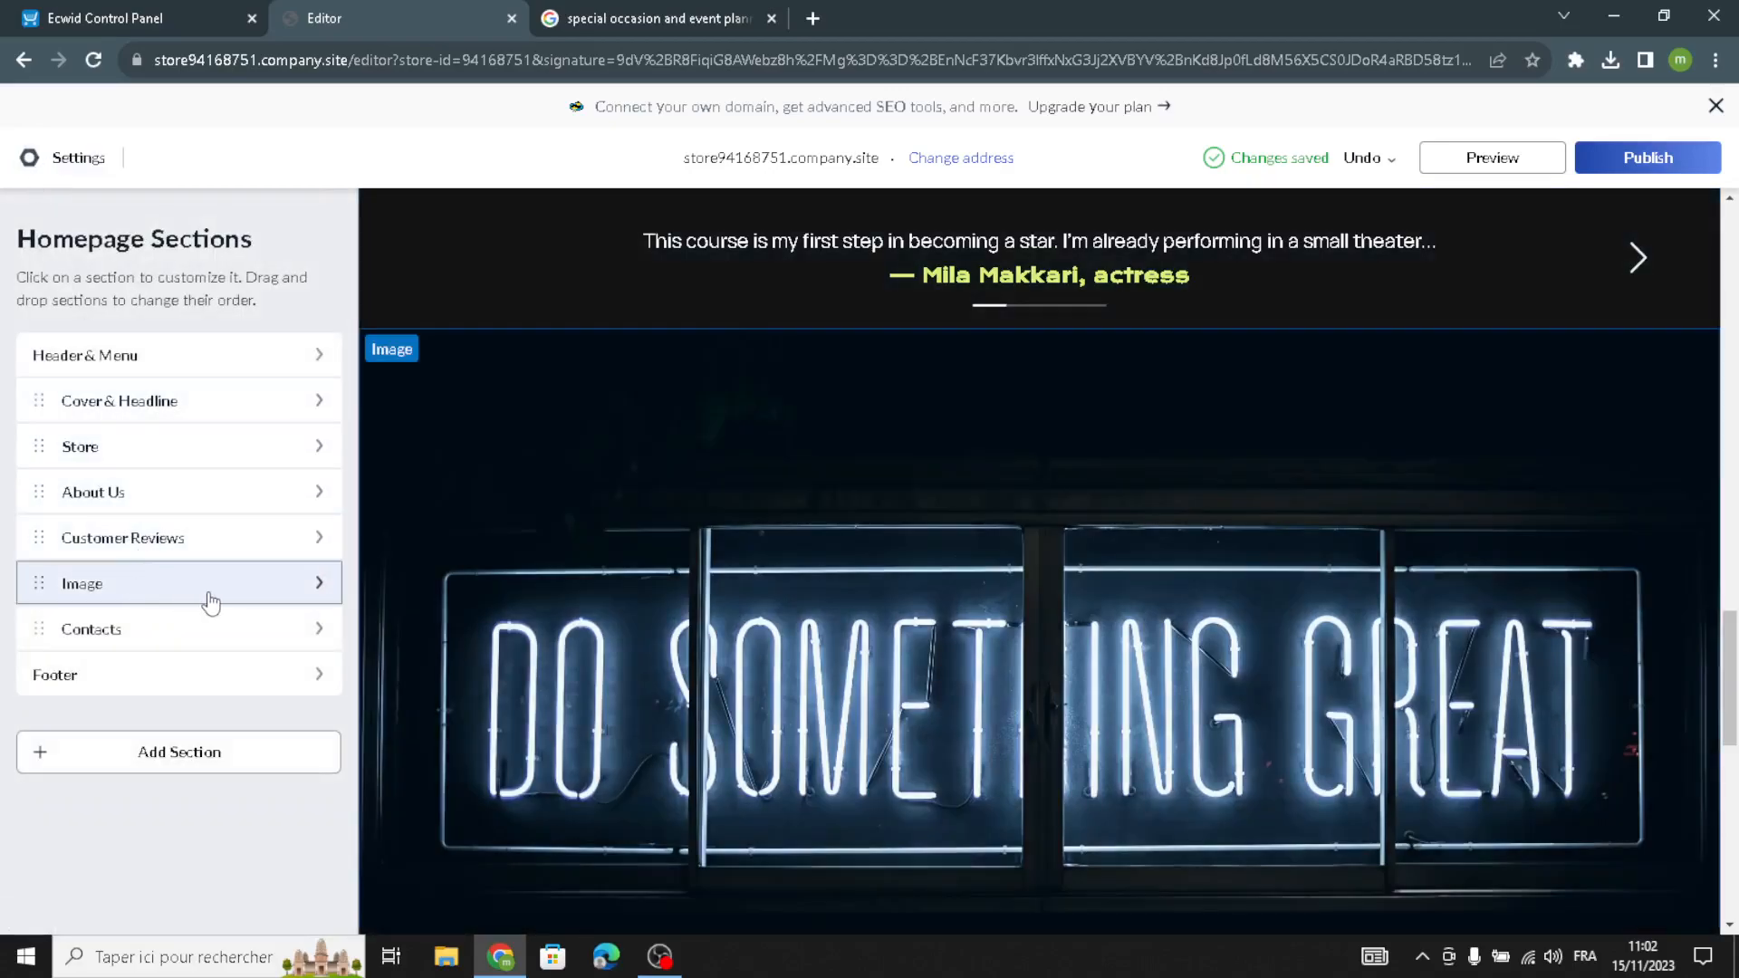
Open the Image section and look over its tagline, title and description fields.
click(211, 603)
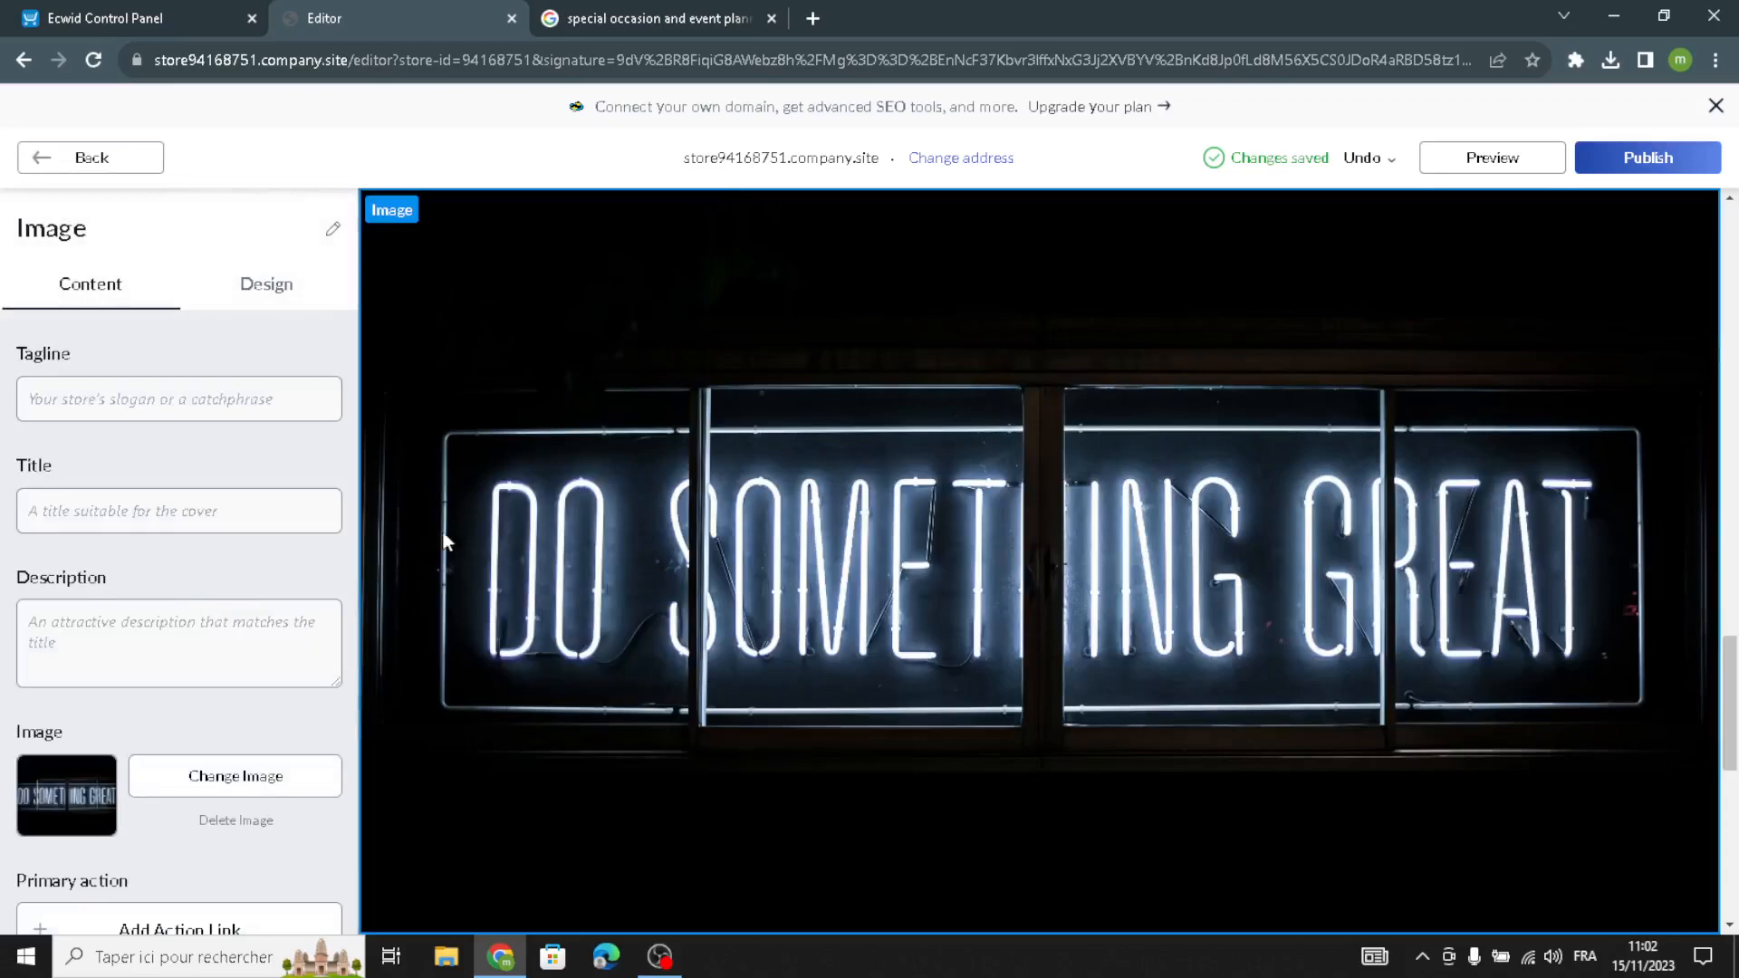
click(176, 387)
key(Tab)
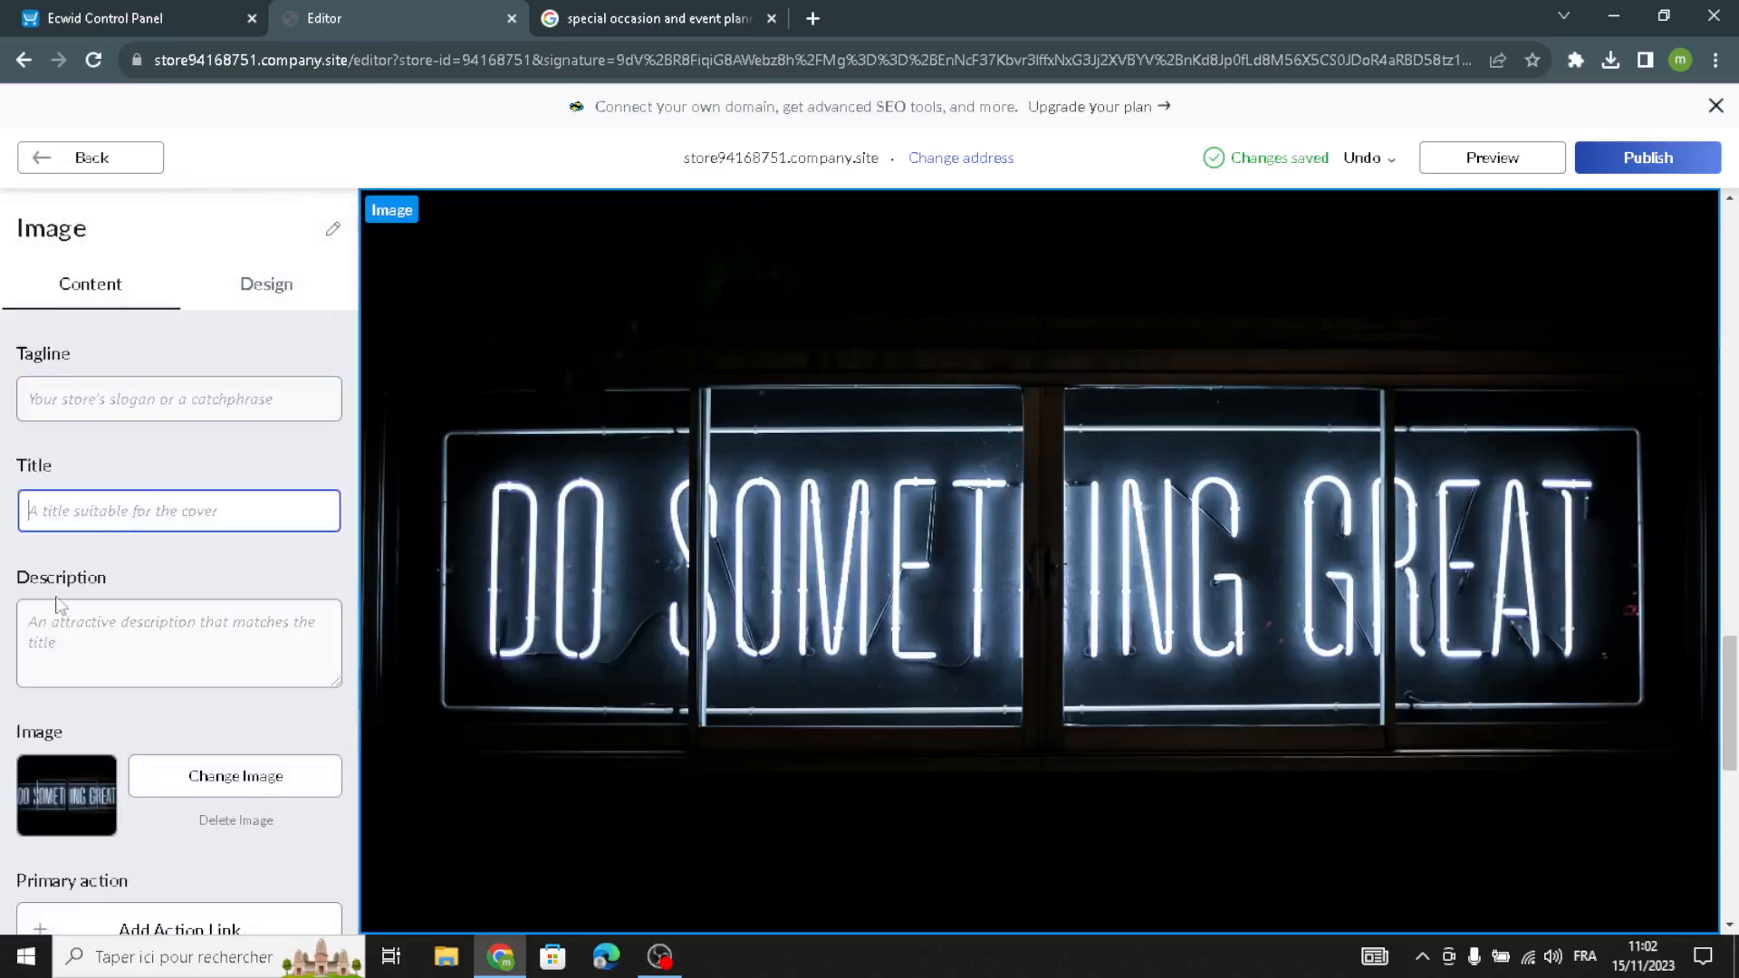
click(155, 638)
Find the BizBash banquet hall picture among the Google Images event planning results and save it to the computer.
click(669, 16)
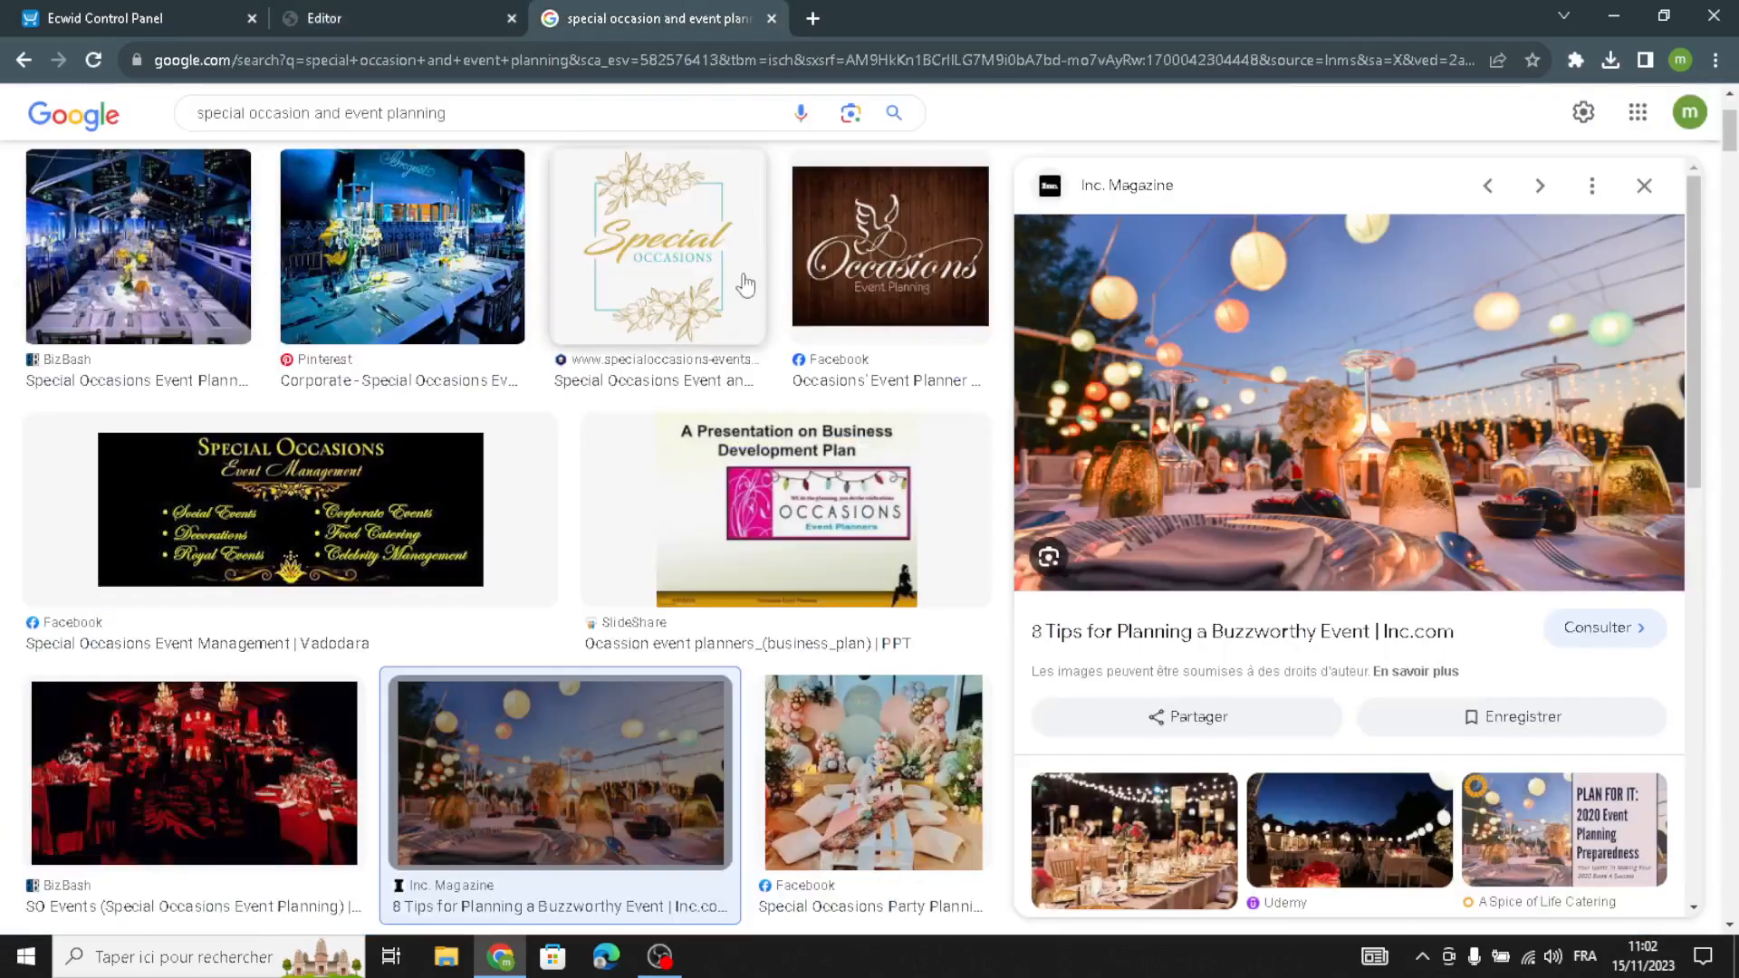
scroll(549, 374, down, 3)
scroll(550, 374, down, 2)
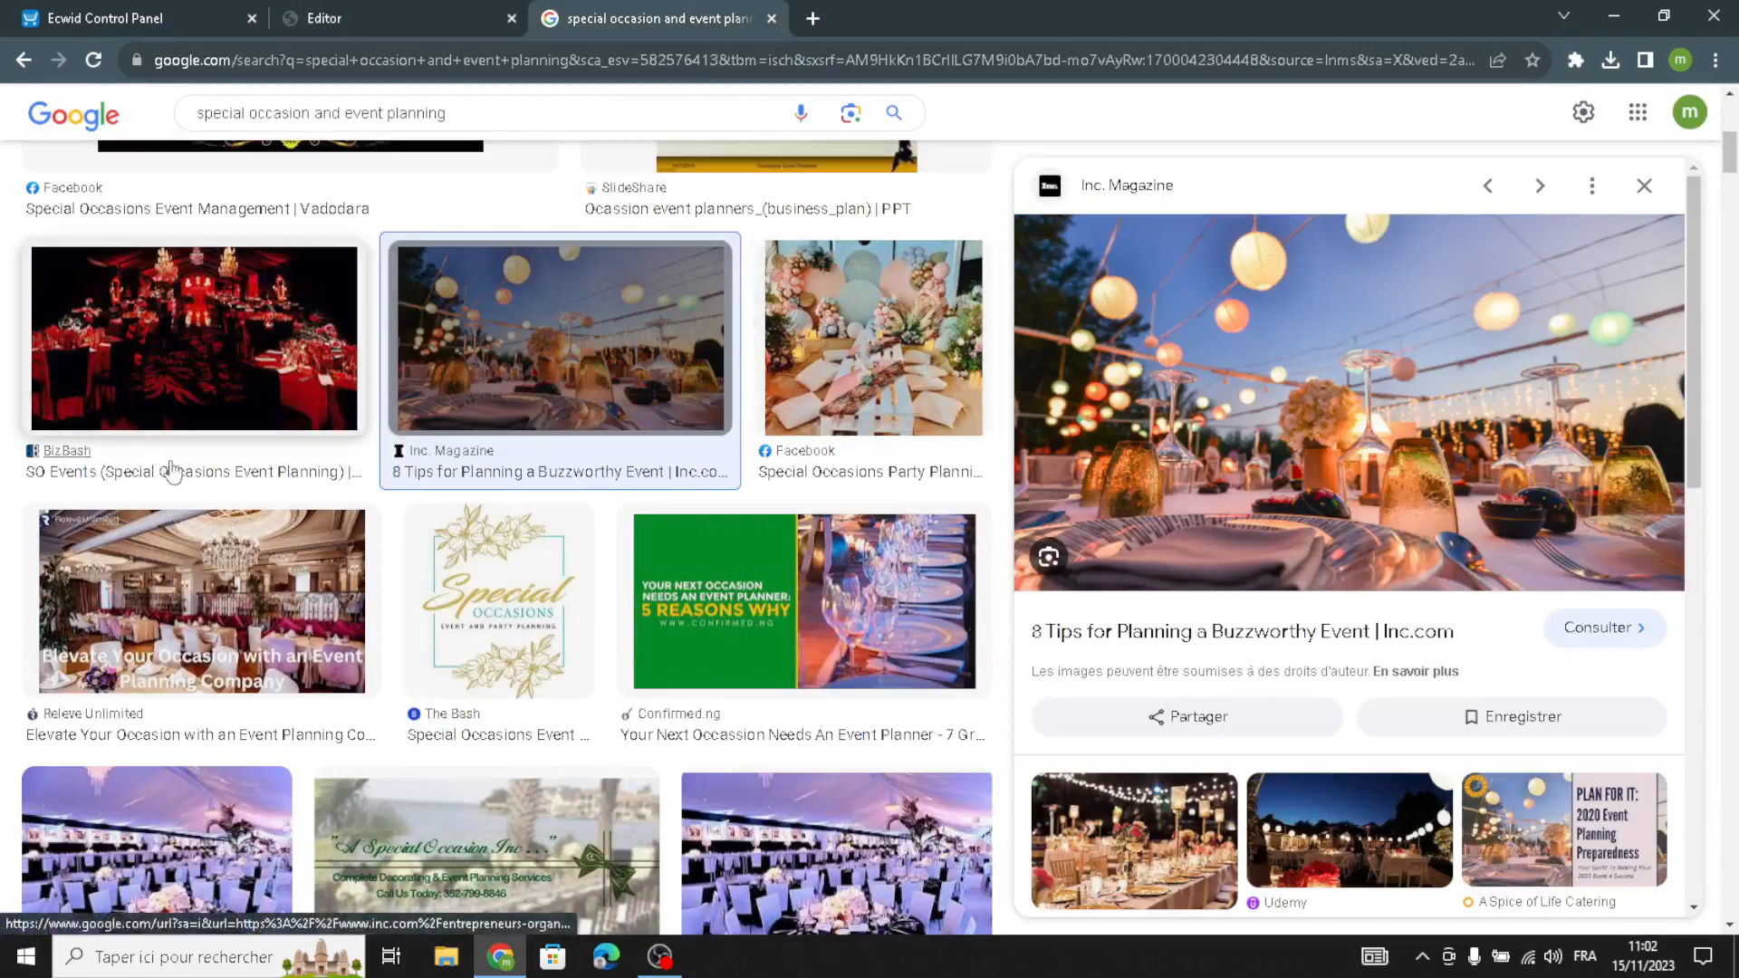
scroll(262, 448, down, 4)
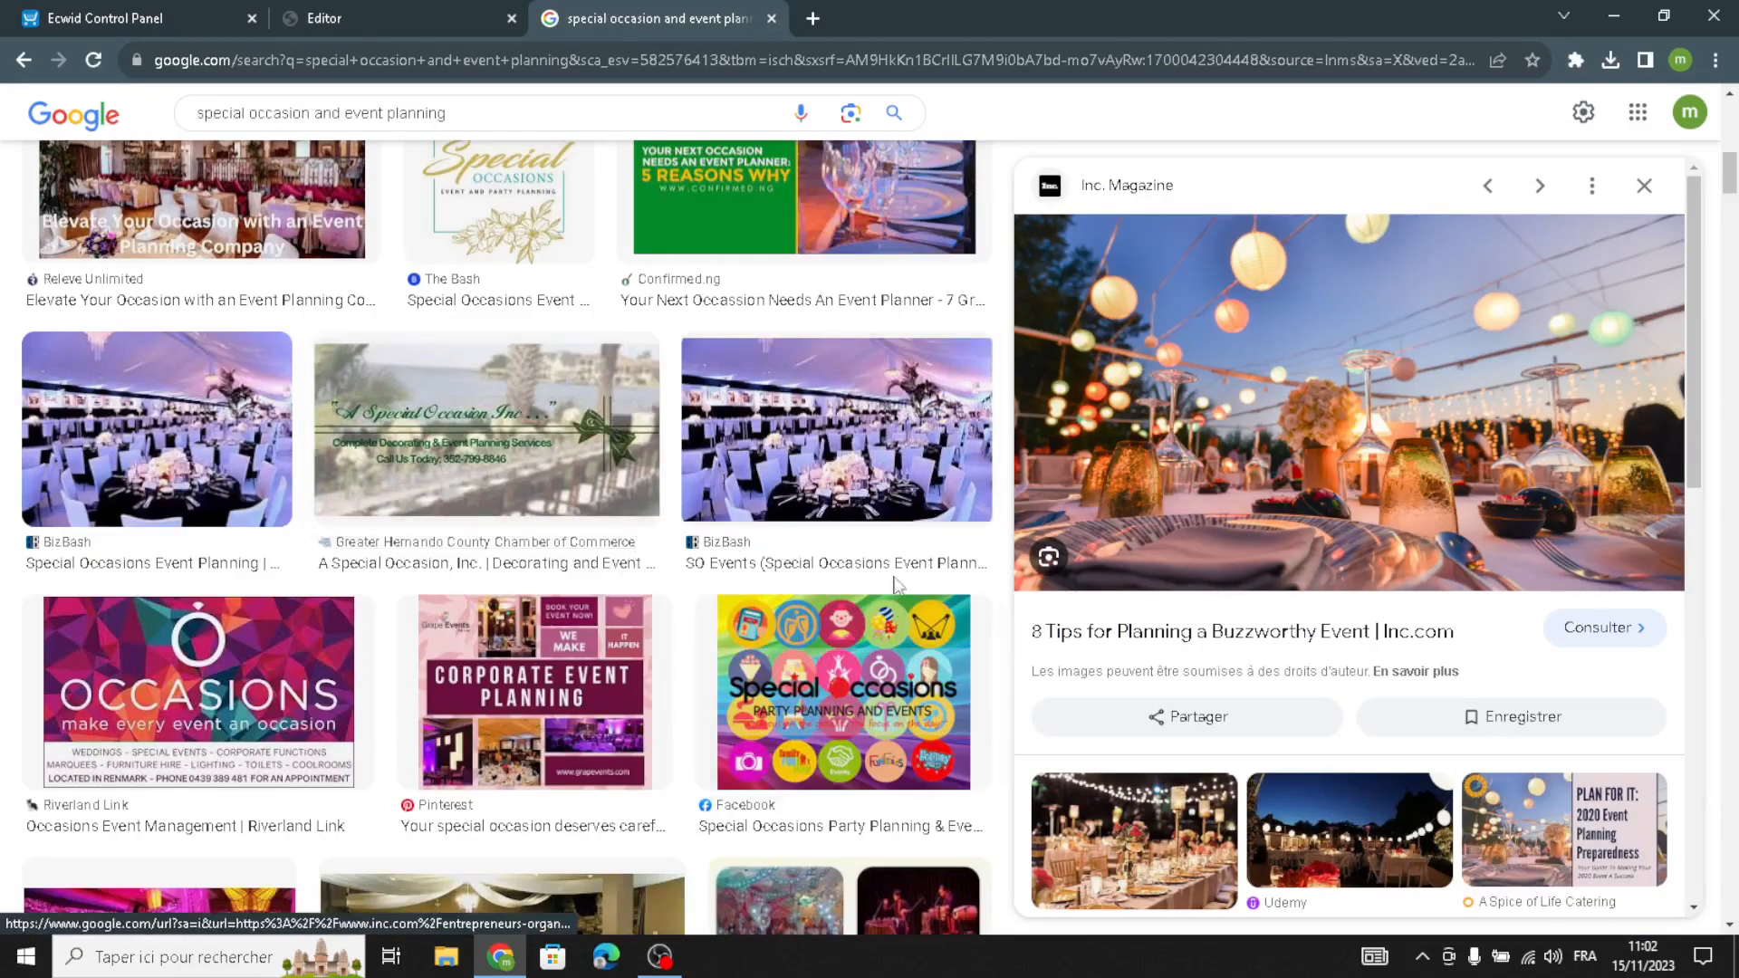
scroll(903, 483, down, 3)
scroll(686, 696, down, 4)
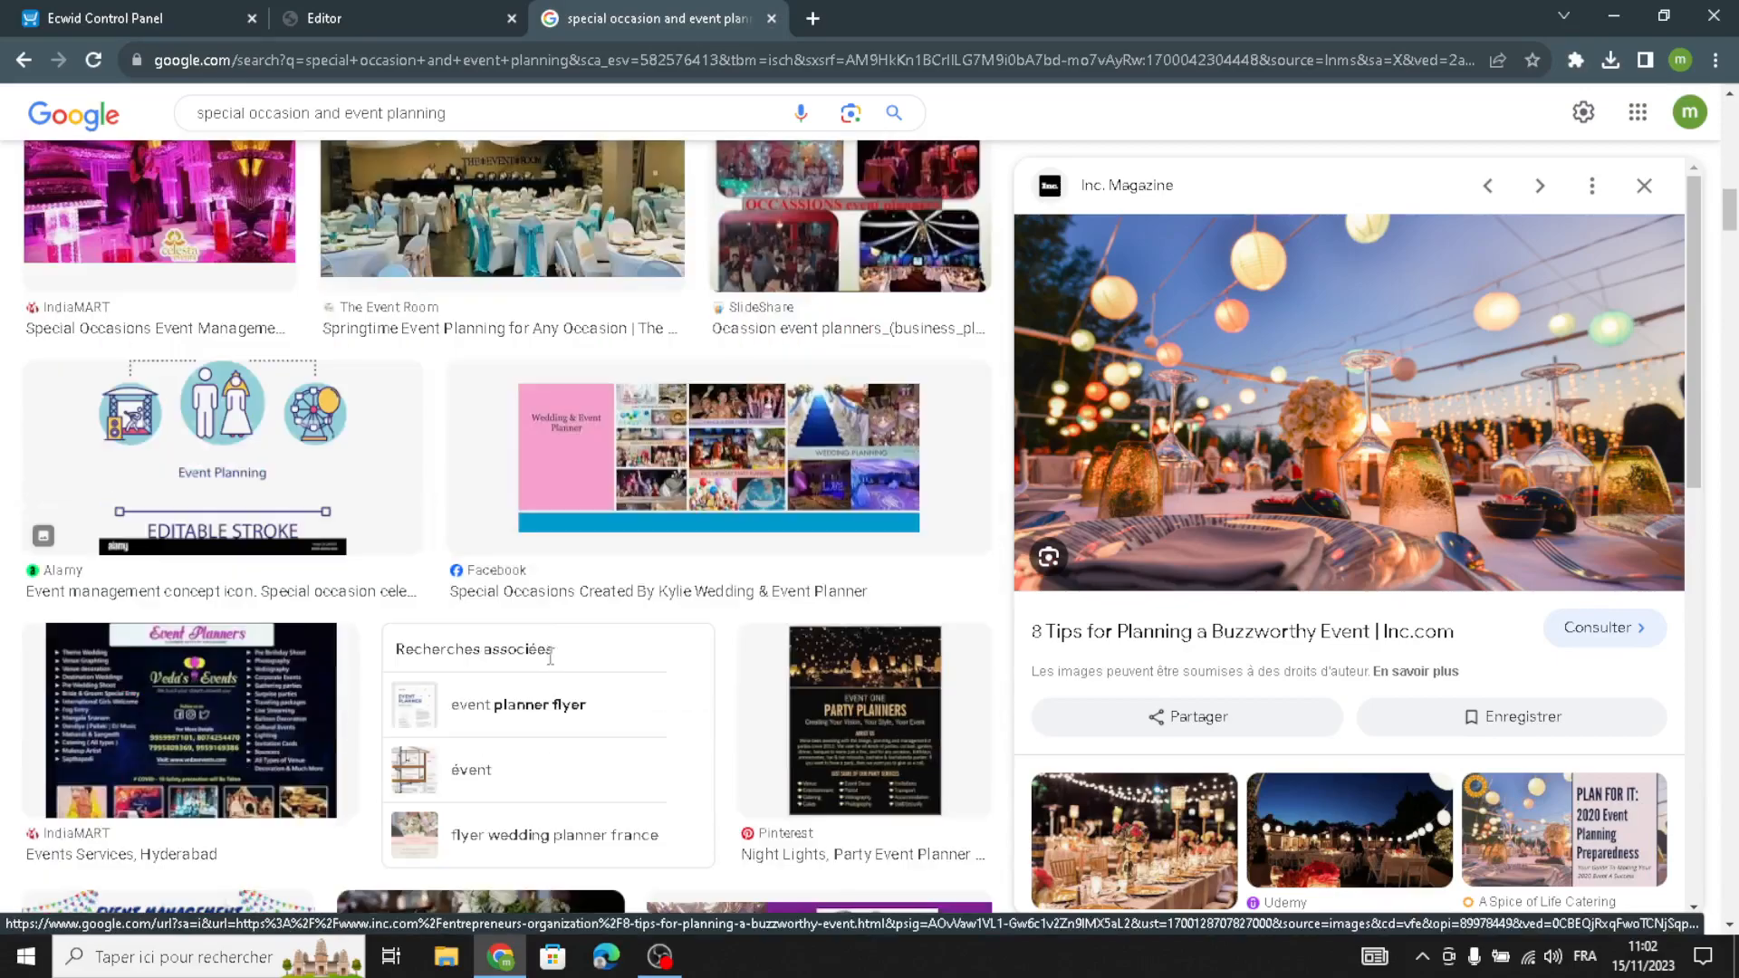
scroll(621, 579, up, 8)
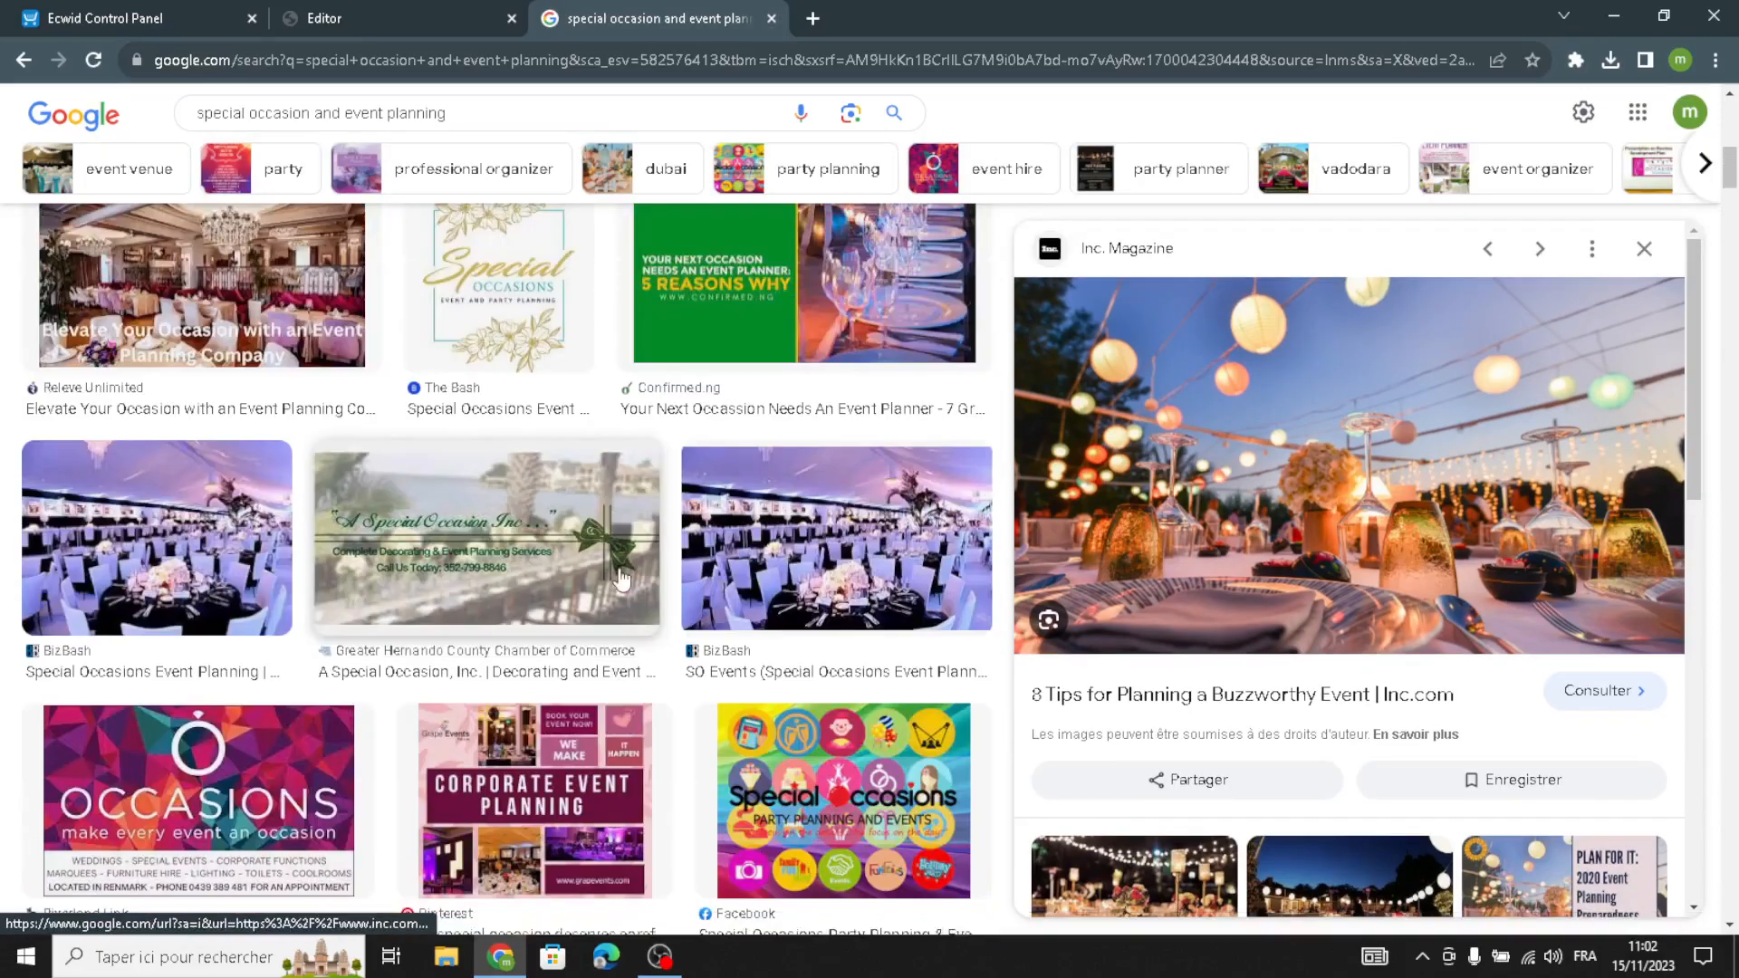
click(784, 542)
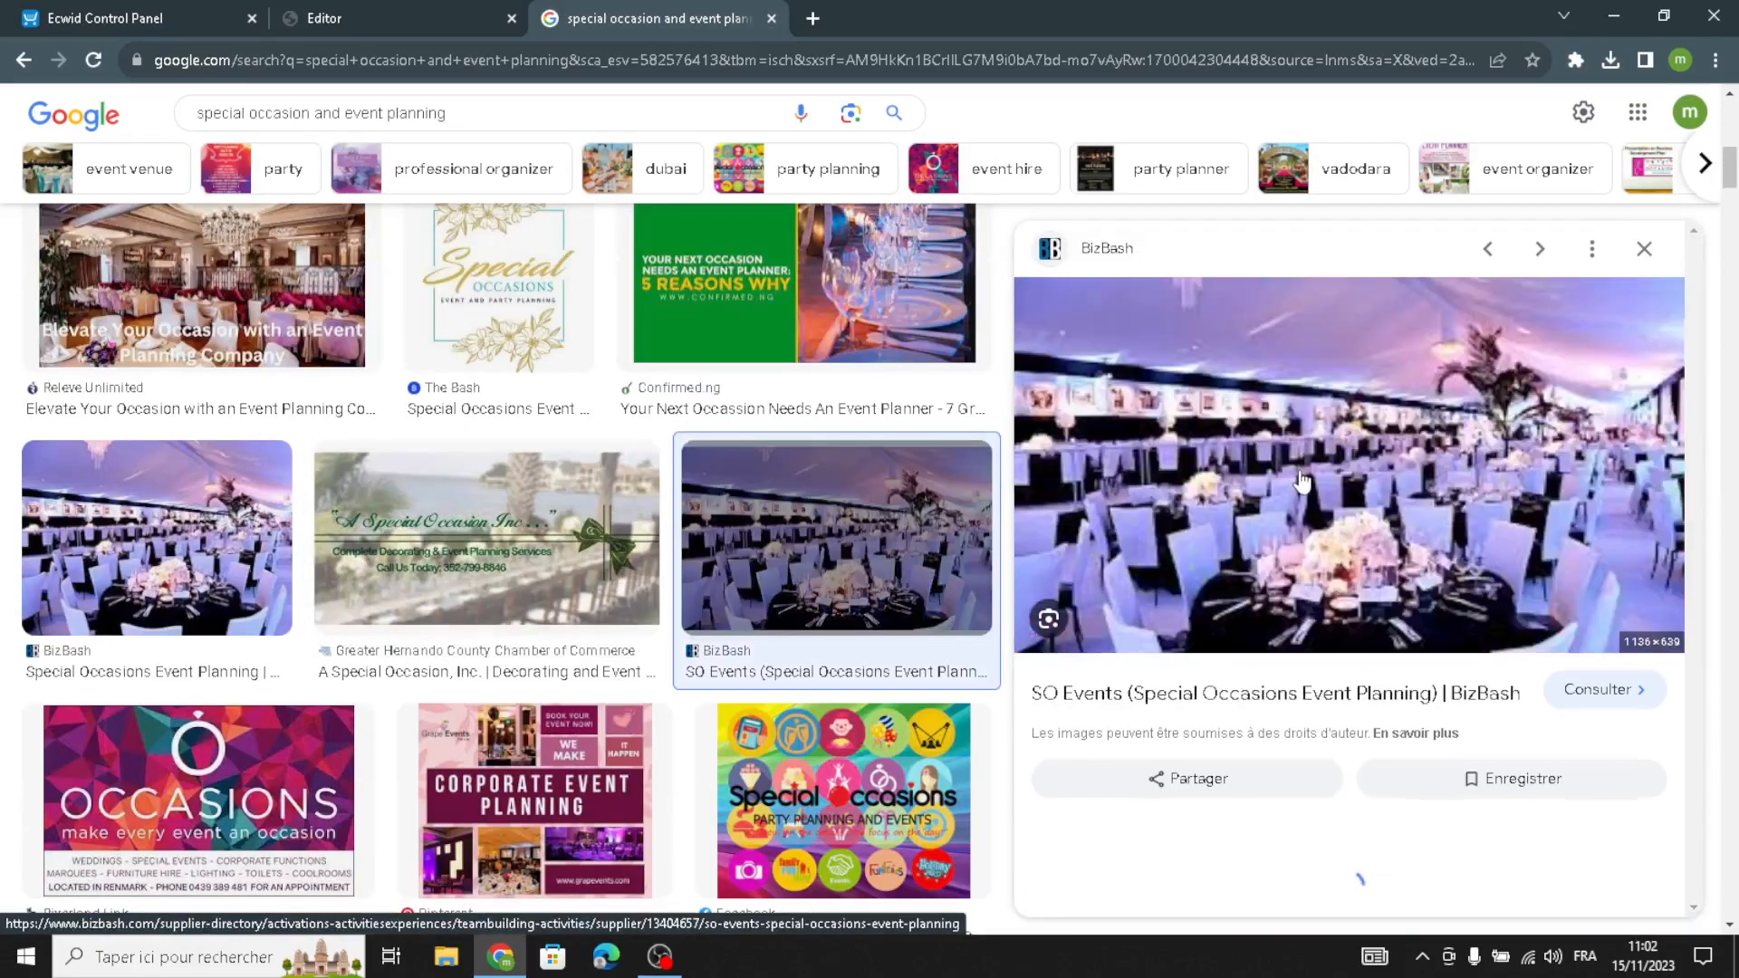
right_click(1213, 415)
click(1278, 621)
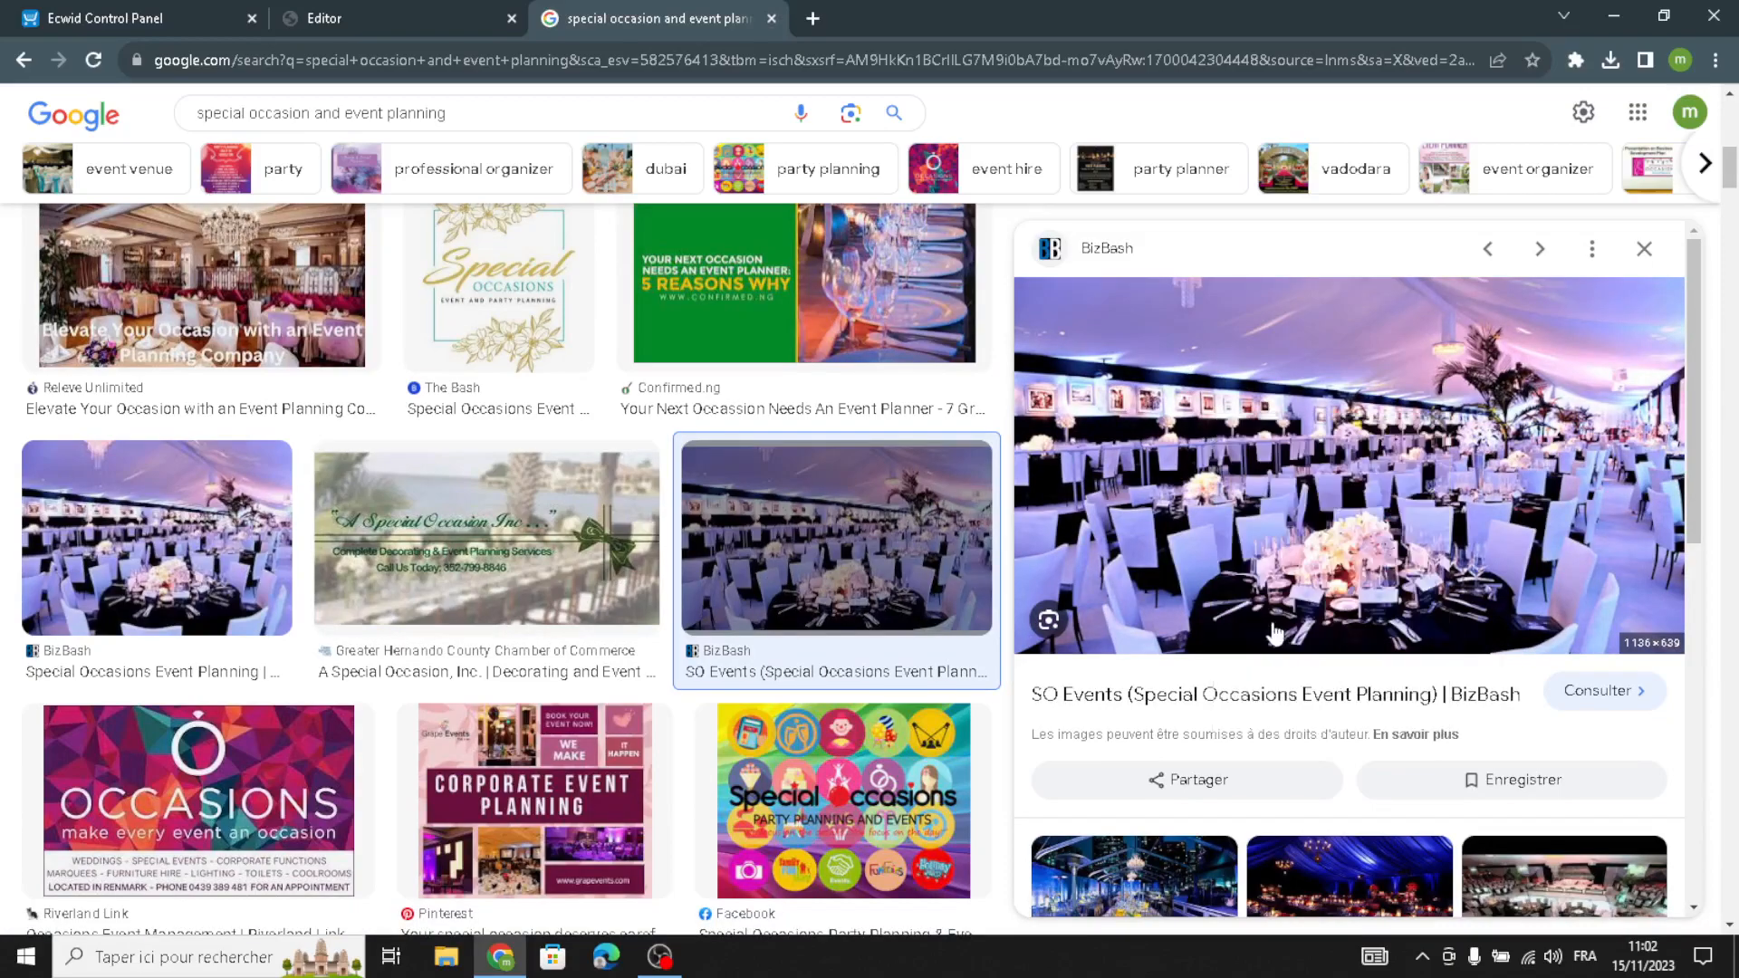
click(842, 894)
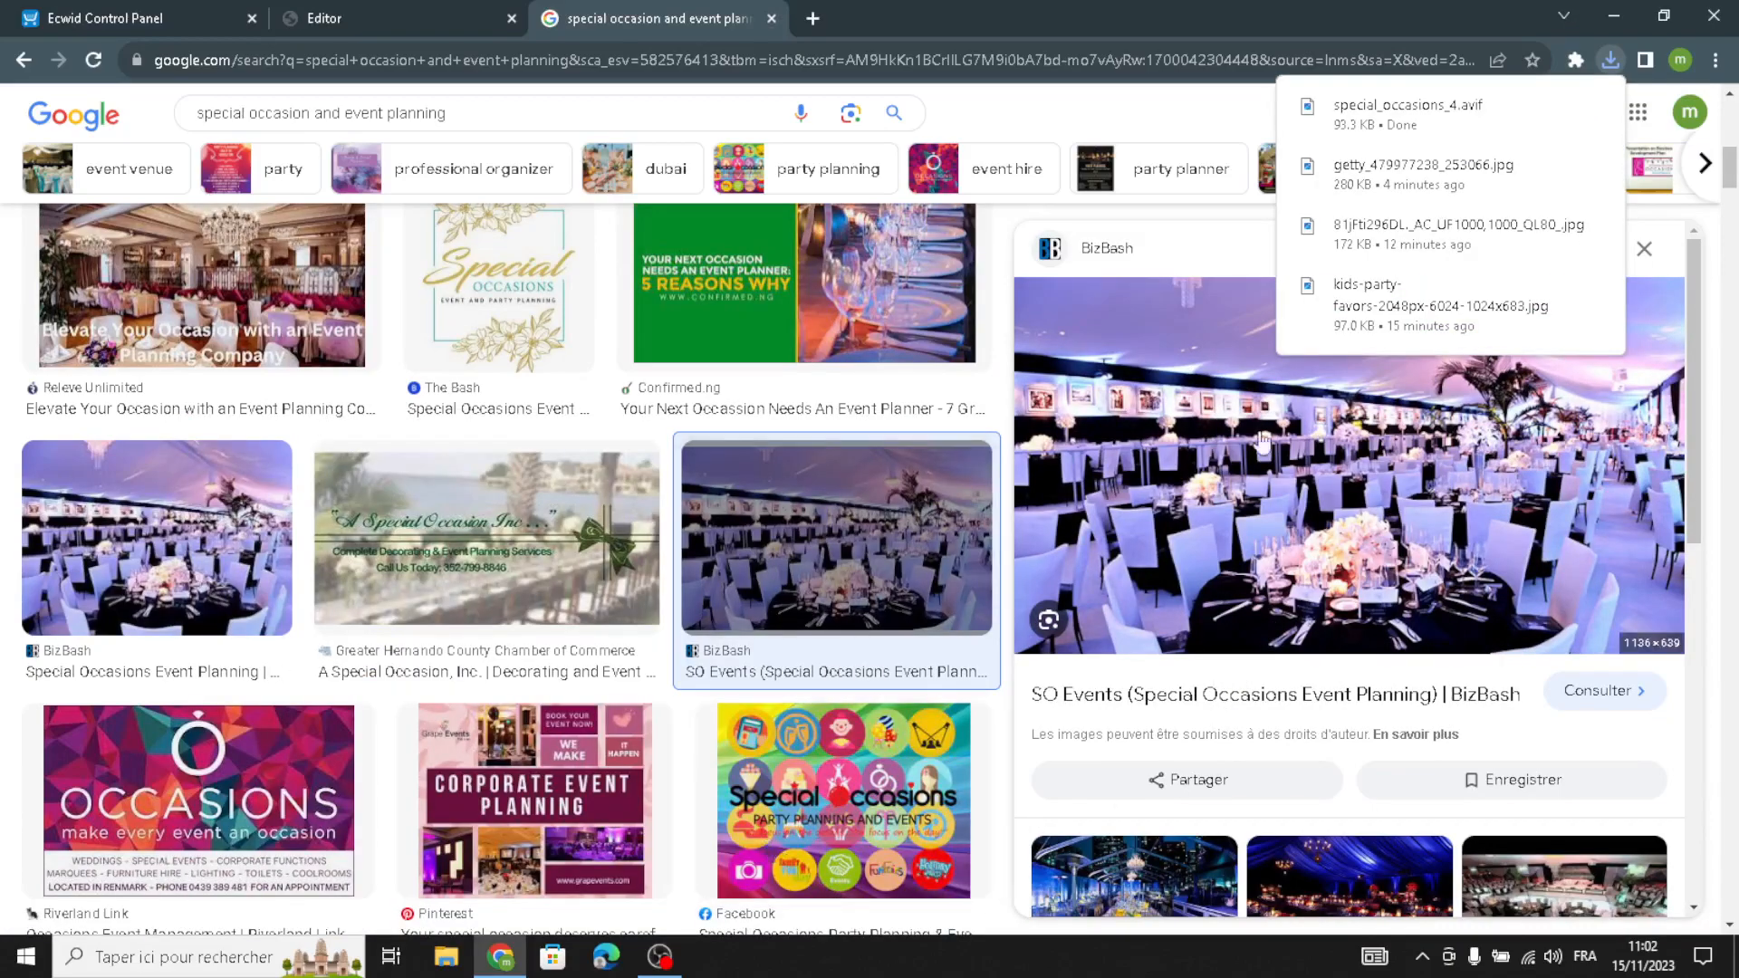
Return to the Ecwid editor and try to replace the Image section's picture with special_occasions_4.avif, listing all file types.
click(313, 14)
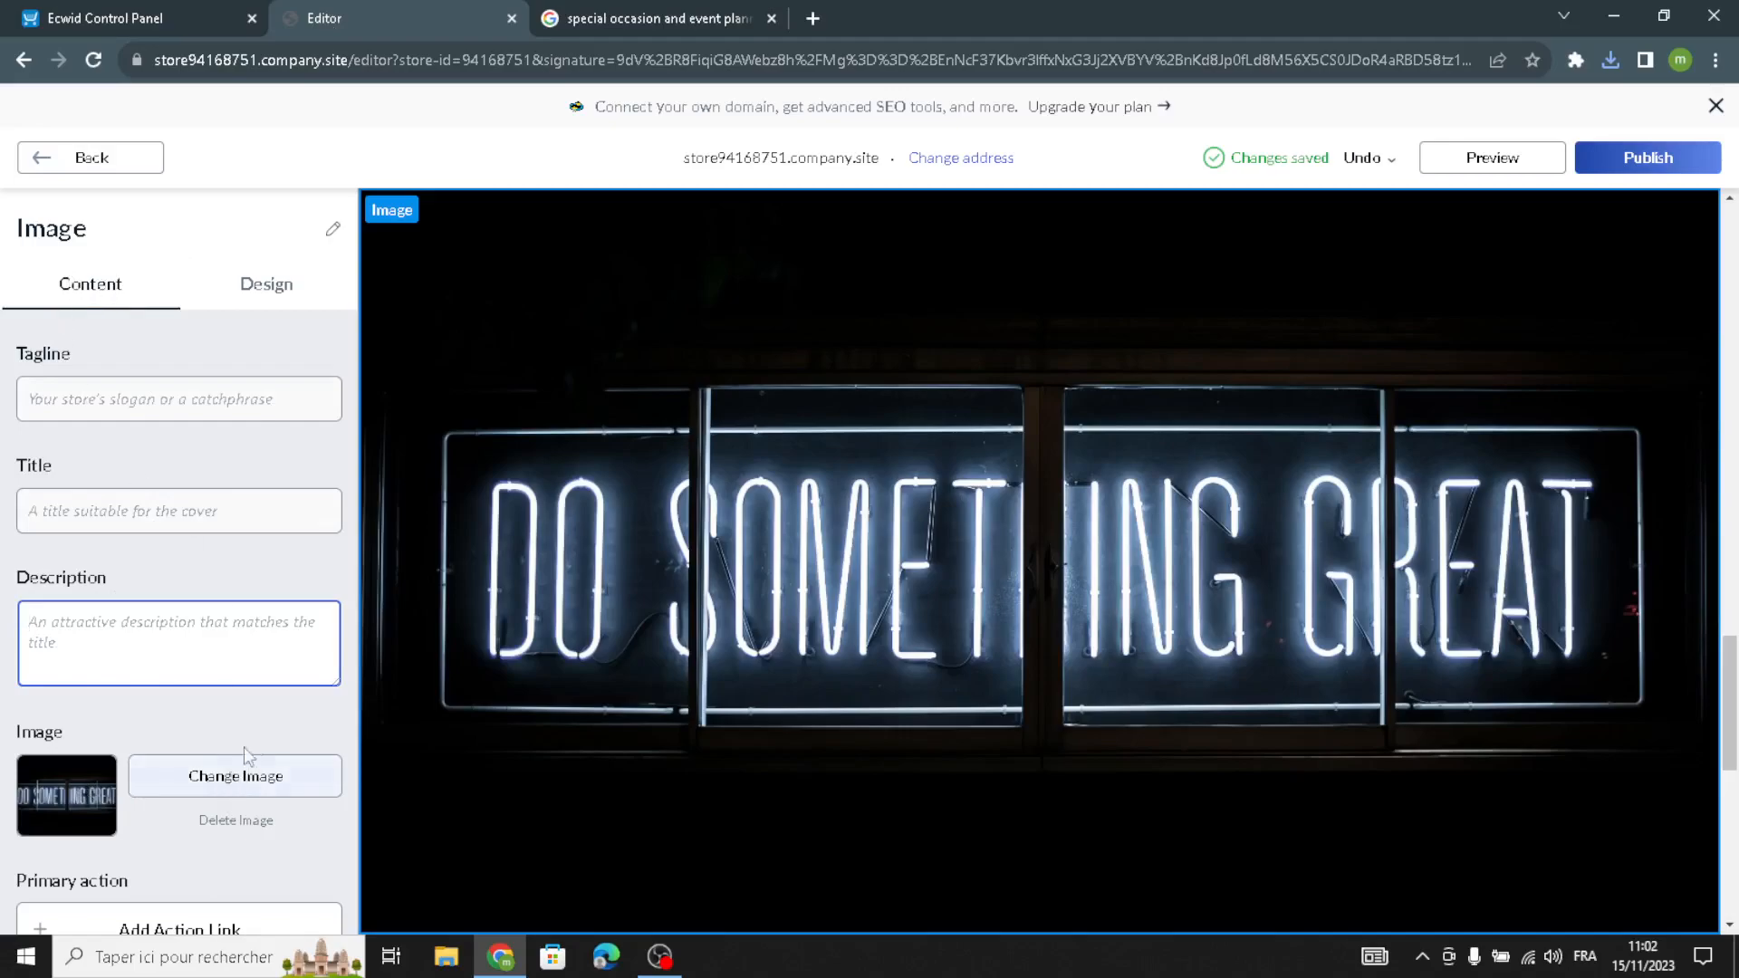
click(605, 17)
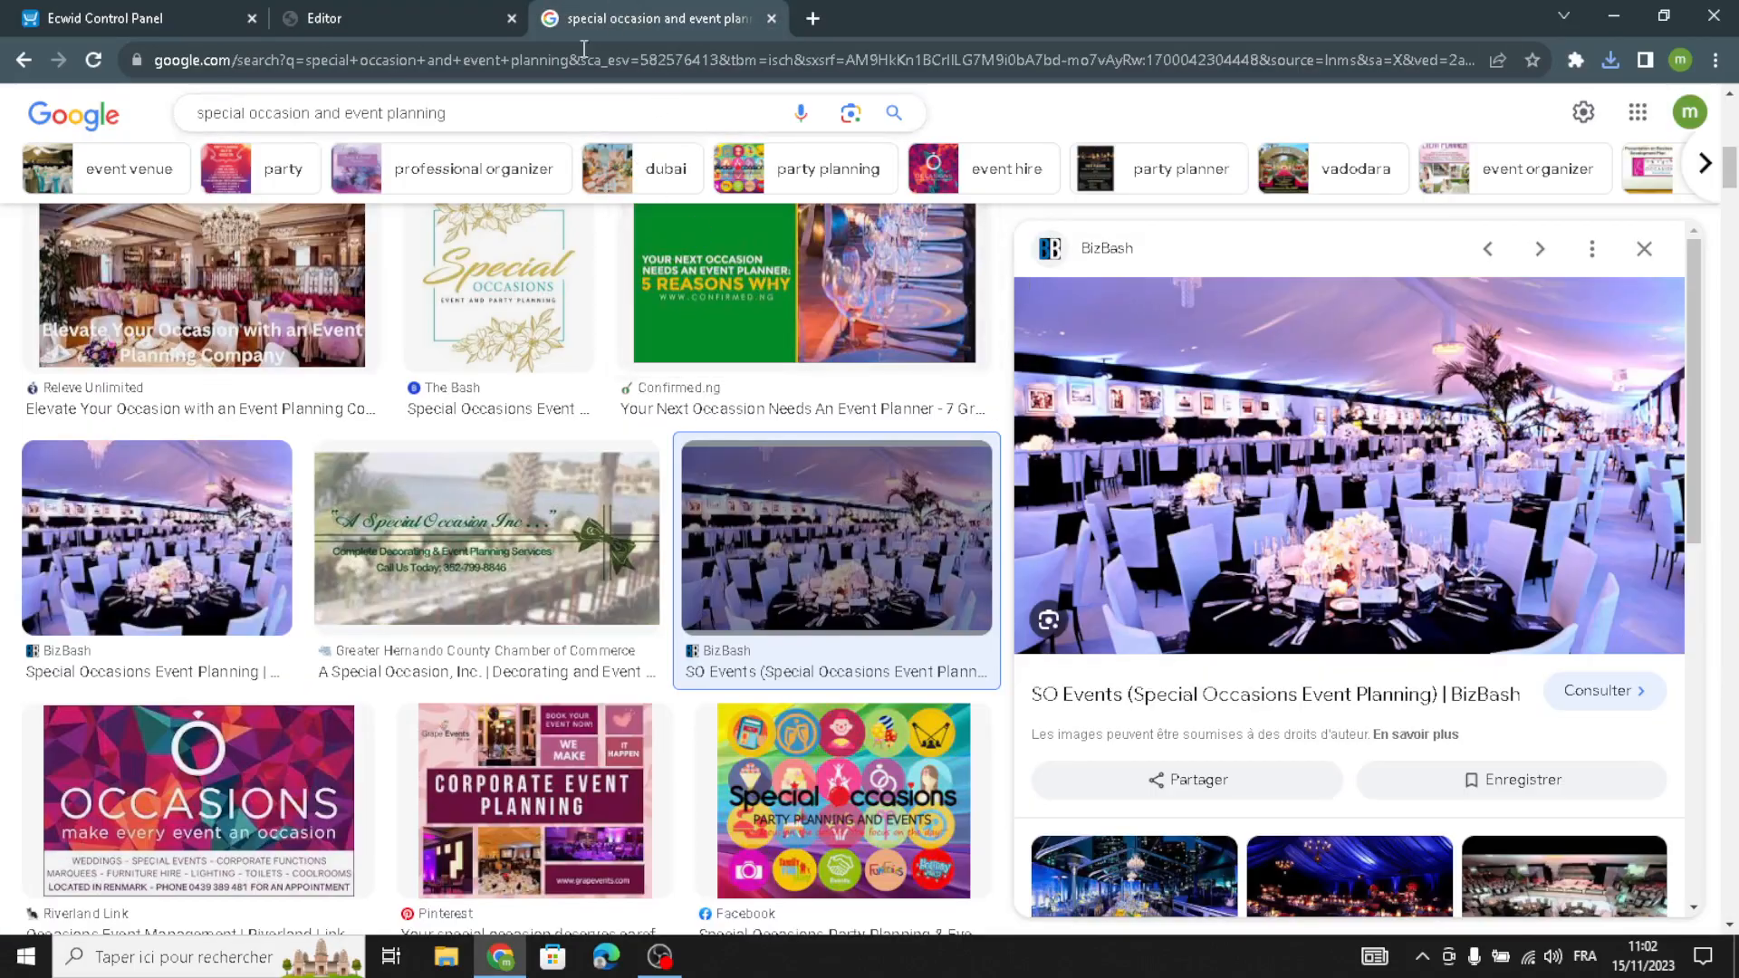
click(387, 11)
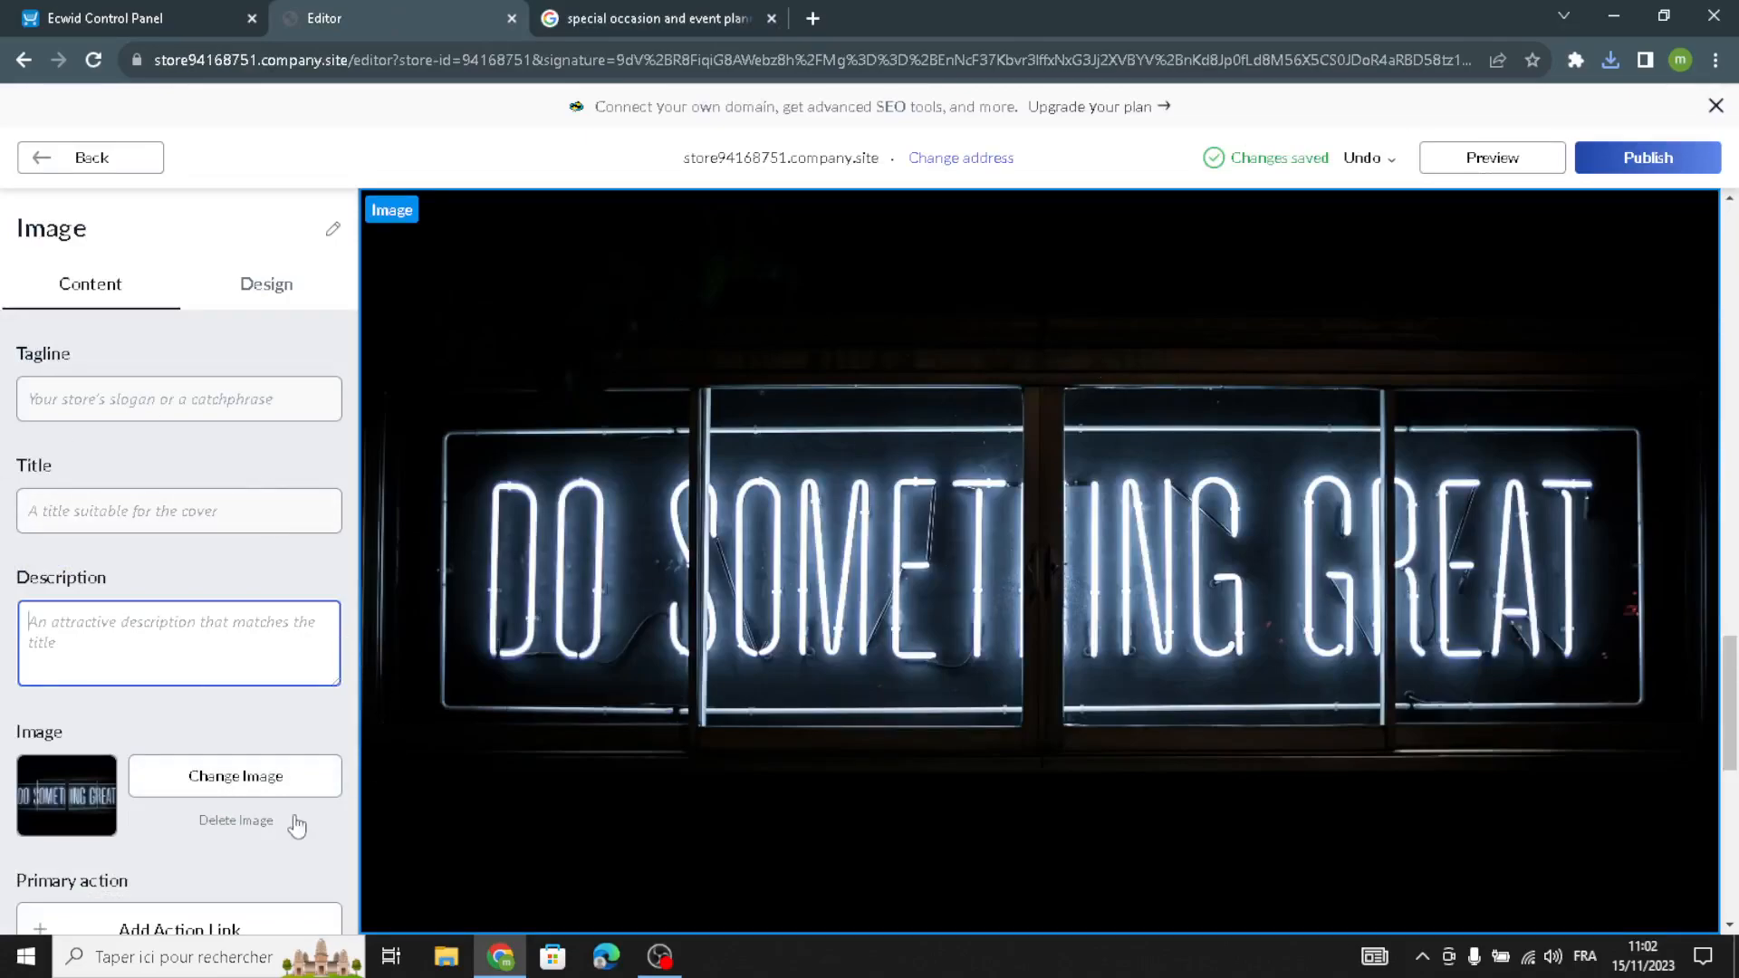
click(202, 776)
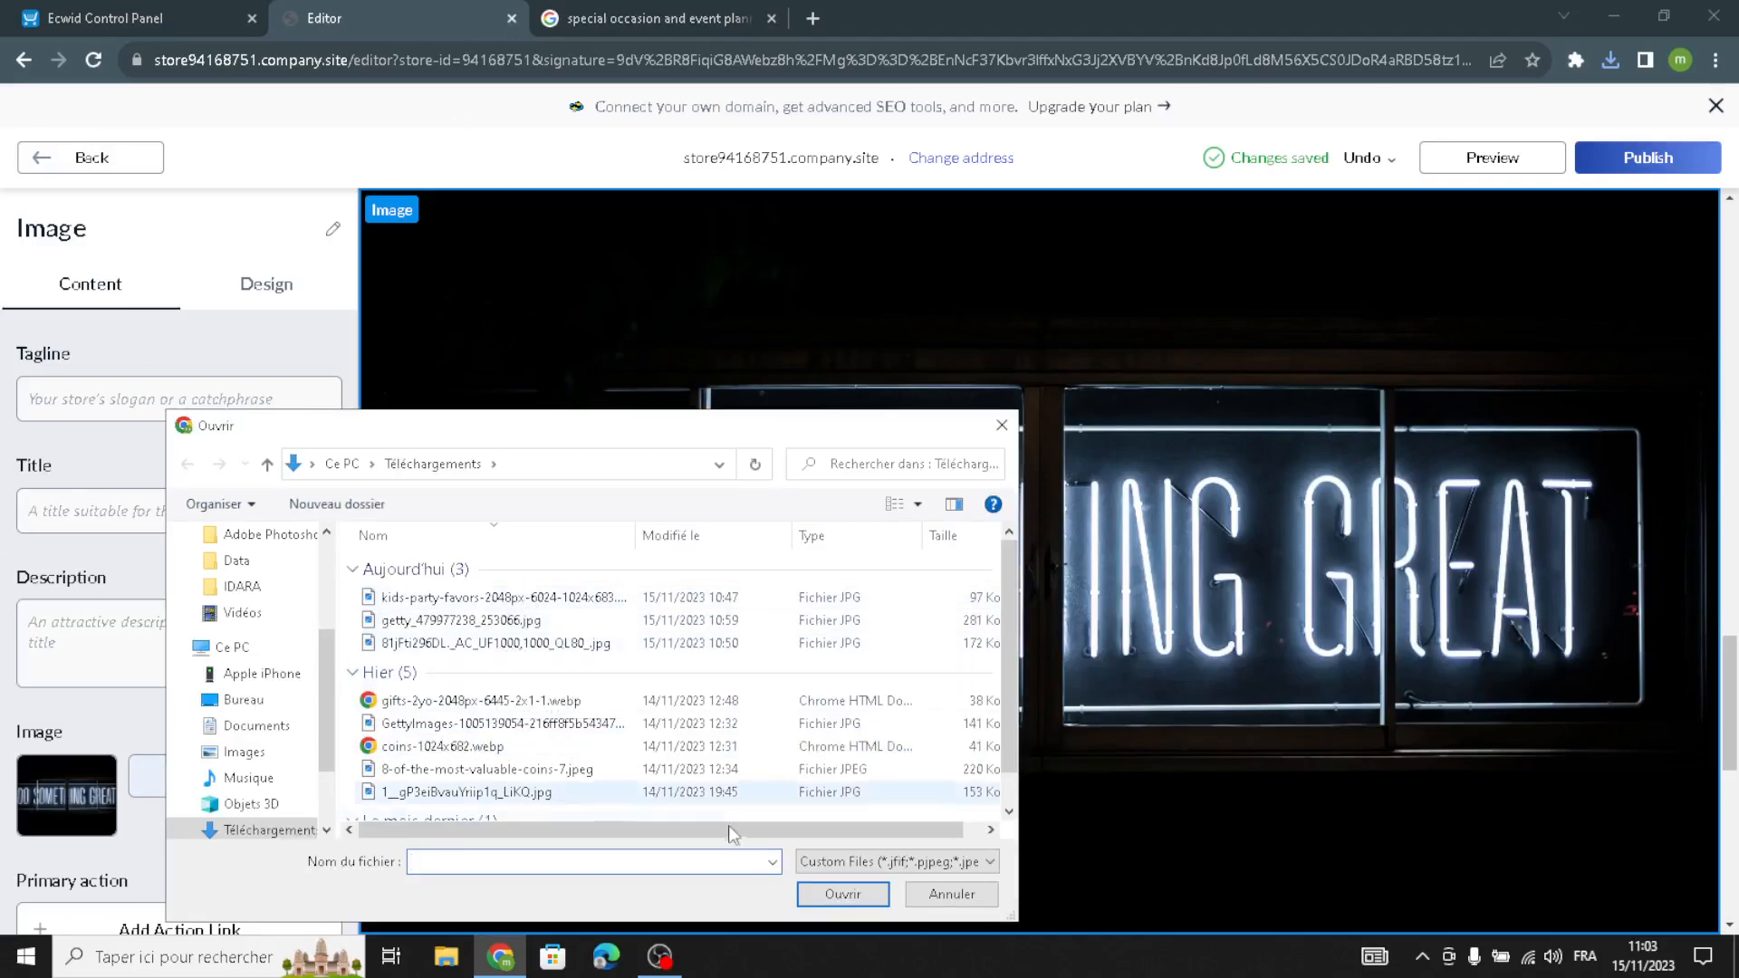
click(810, 862)
click(820, 901)
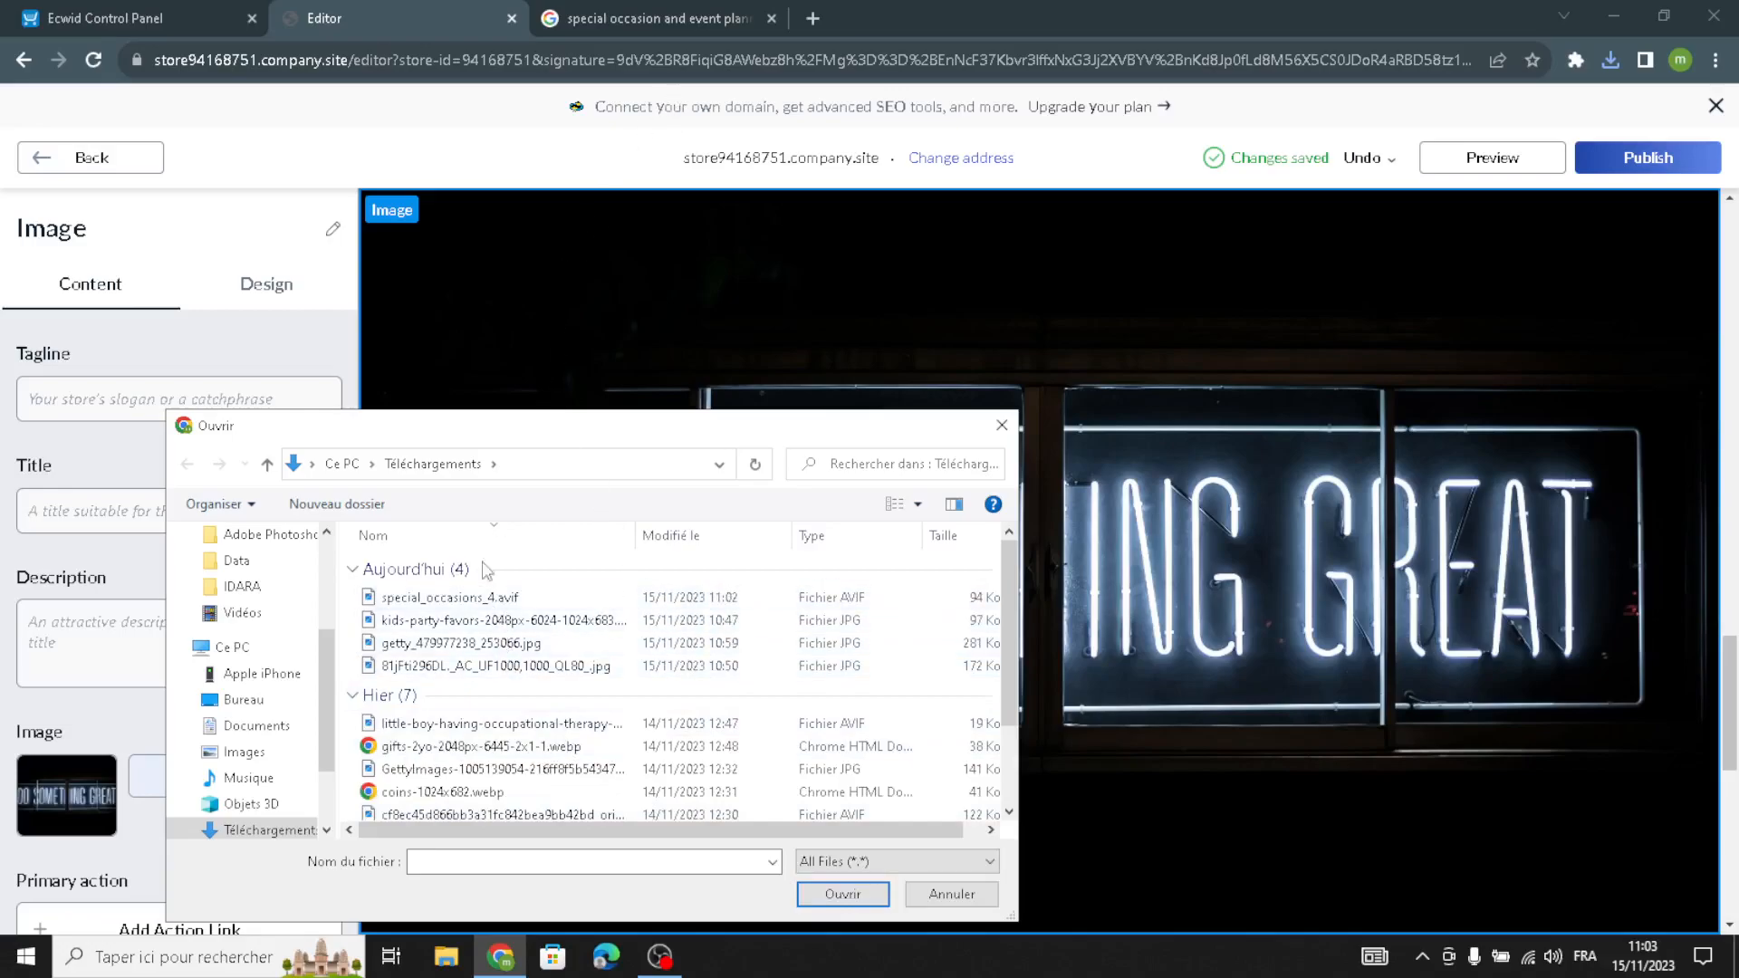
click(444, 597)
click(843, 894)
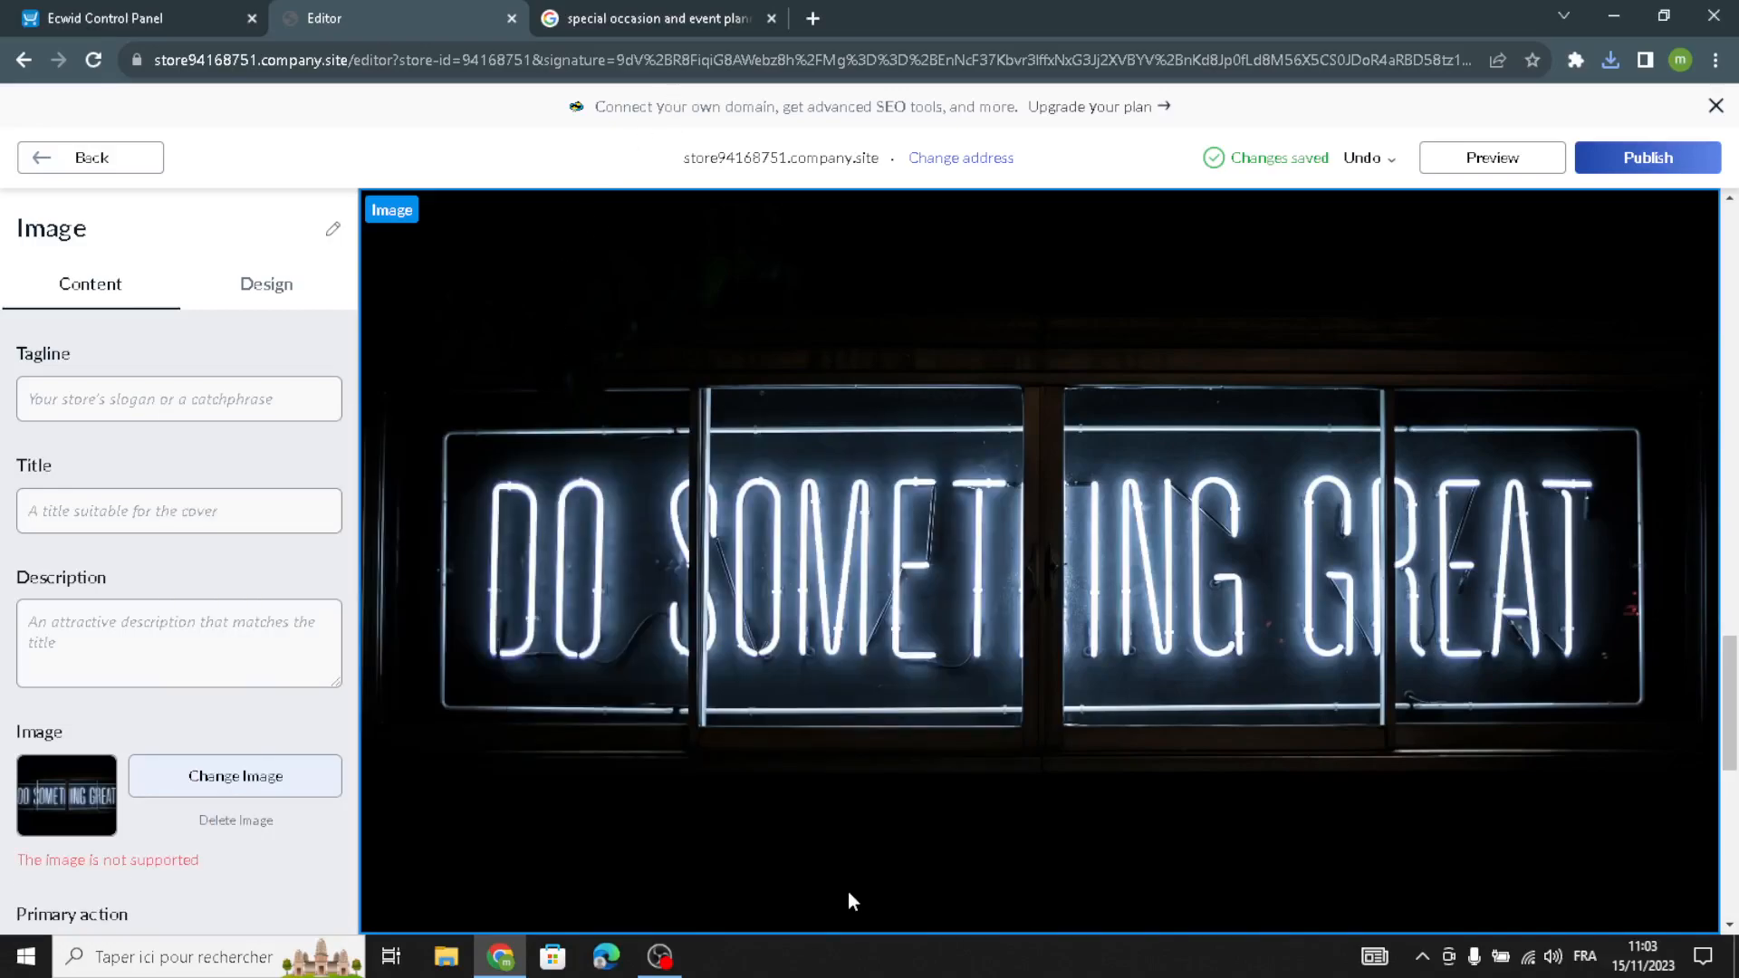
Find the aoeventplanning.com picture of flowers and candles in the Google Images results and save it to the computer.
click(580, 19)
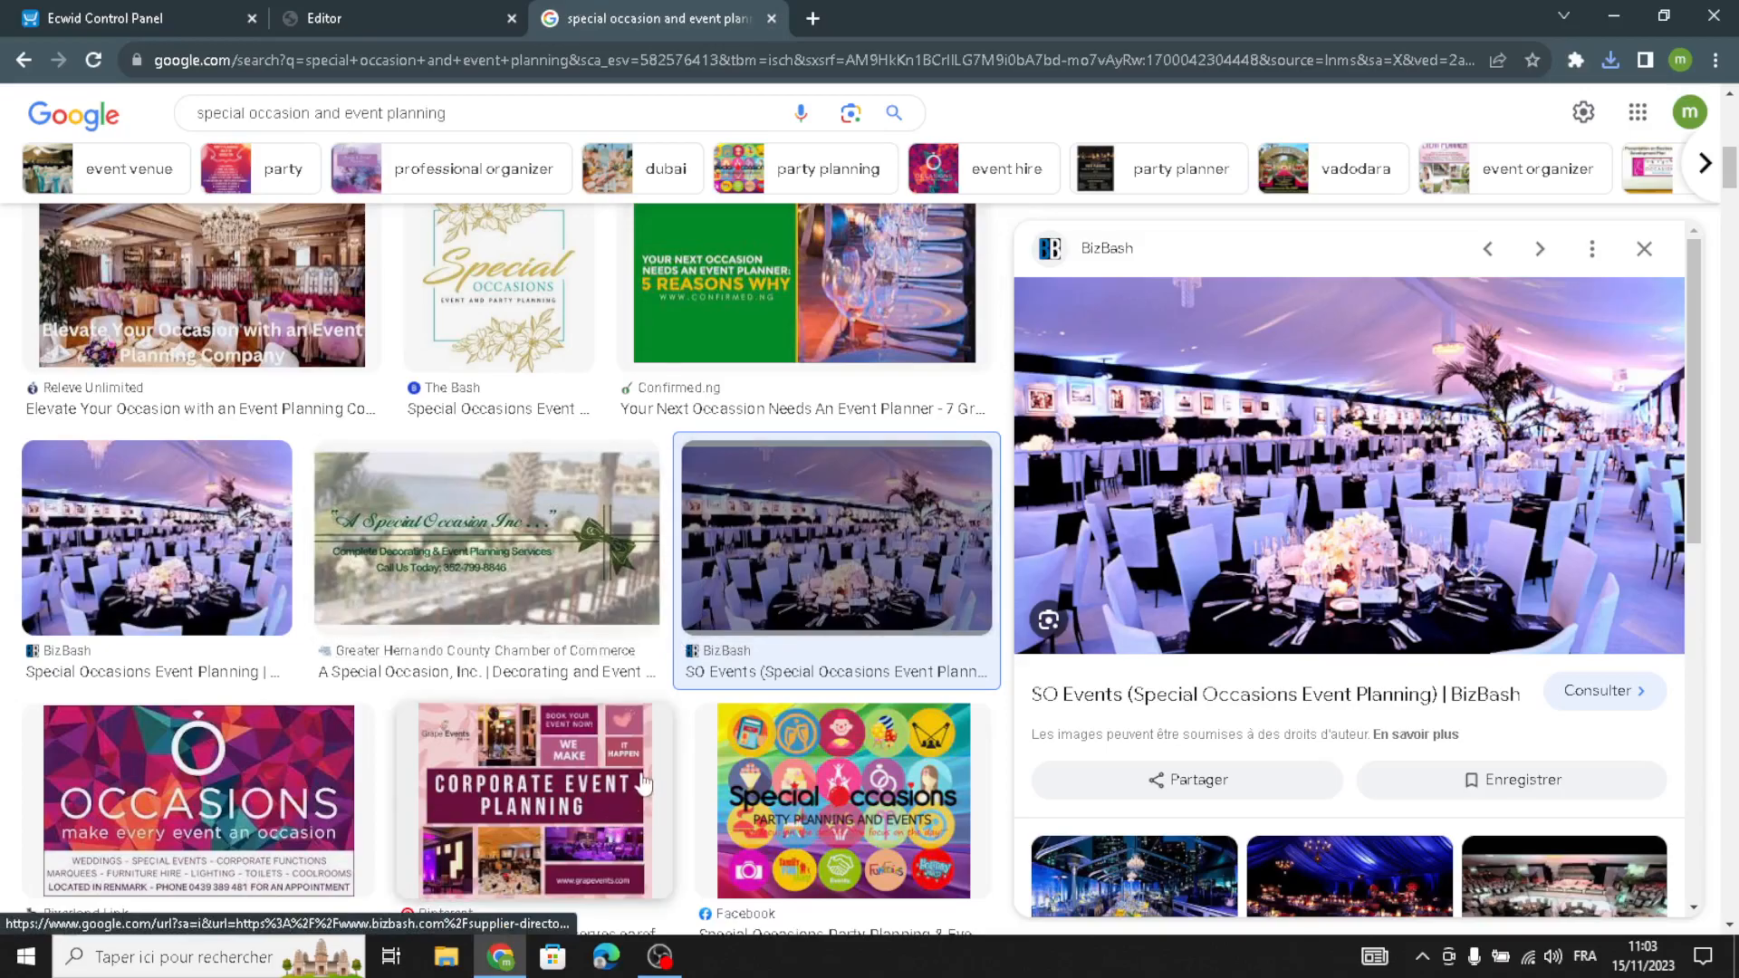
scroll(644, 780, down, 15)
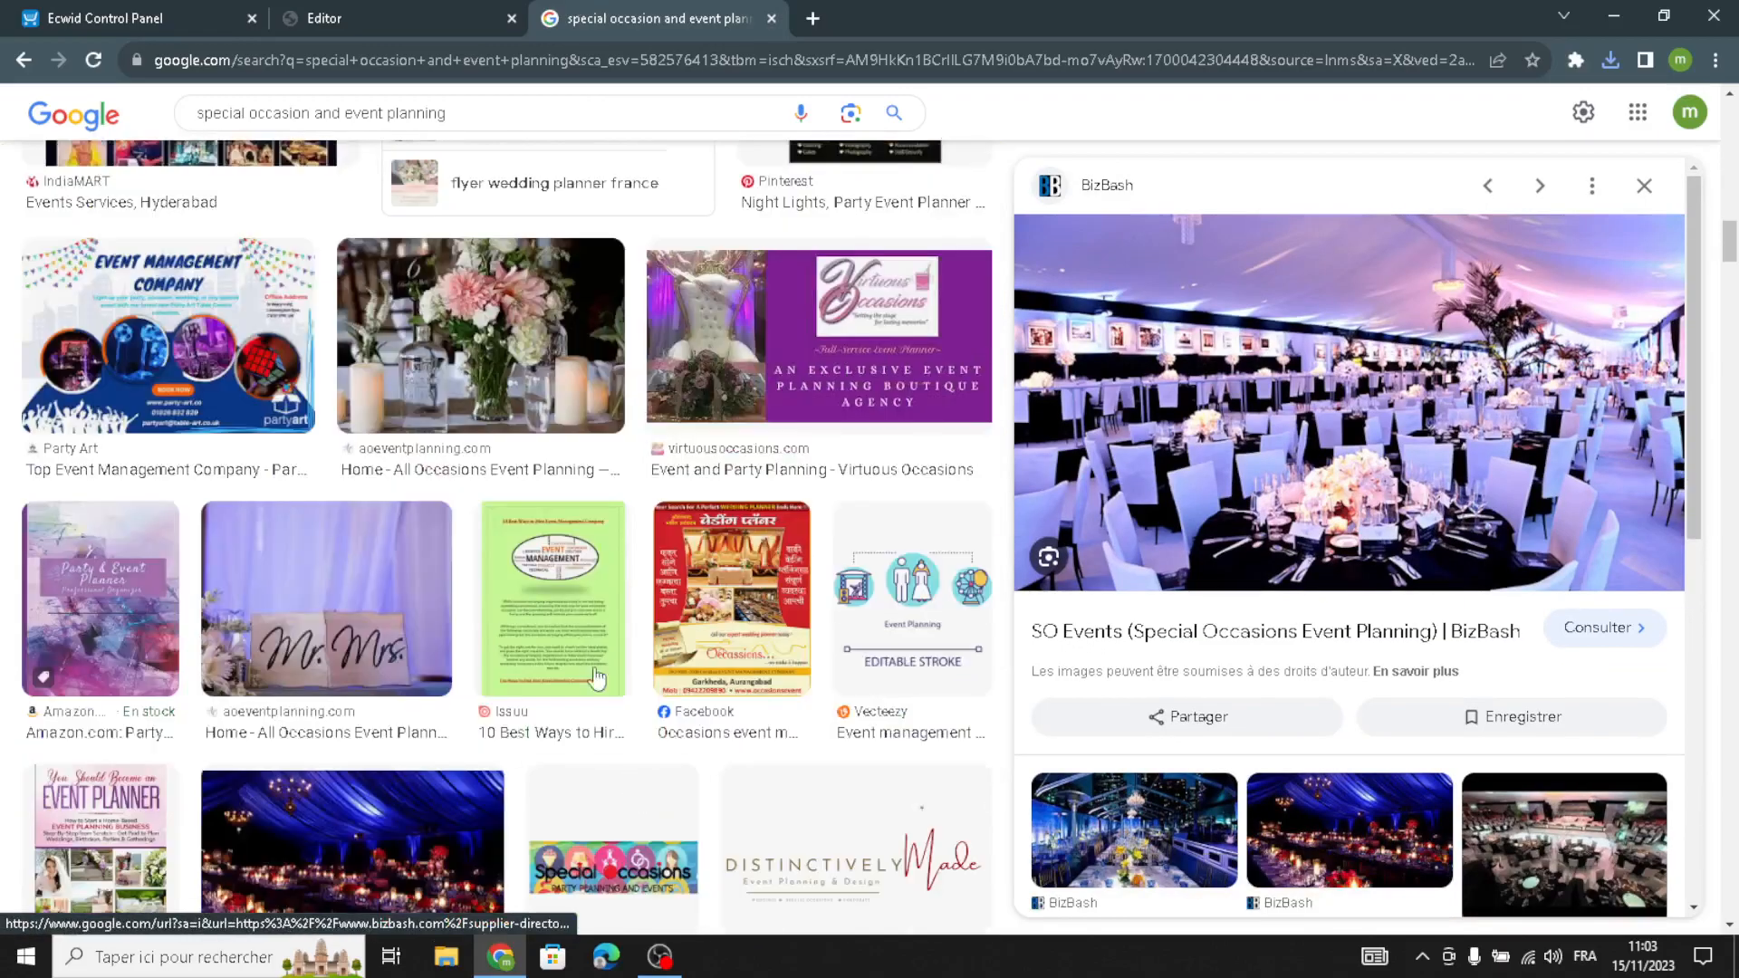
click(550, 416)
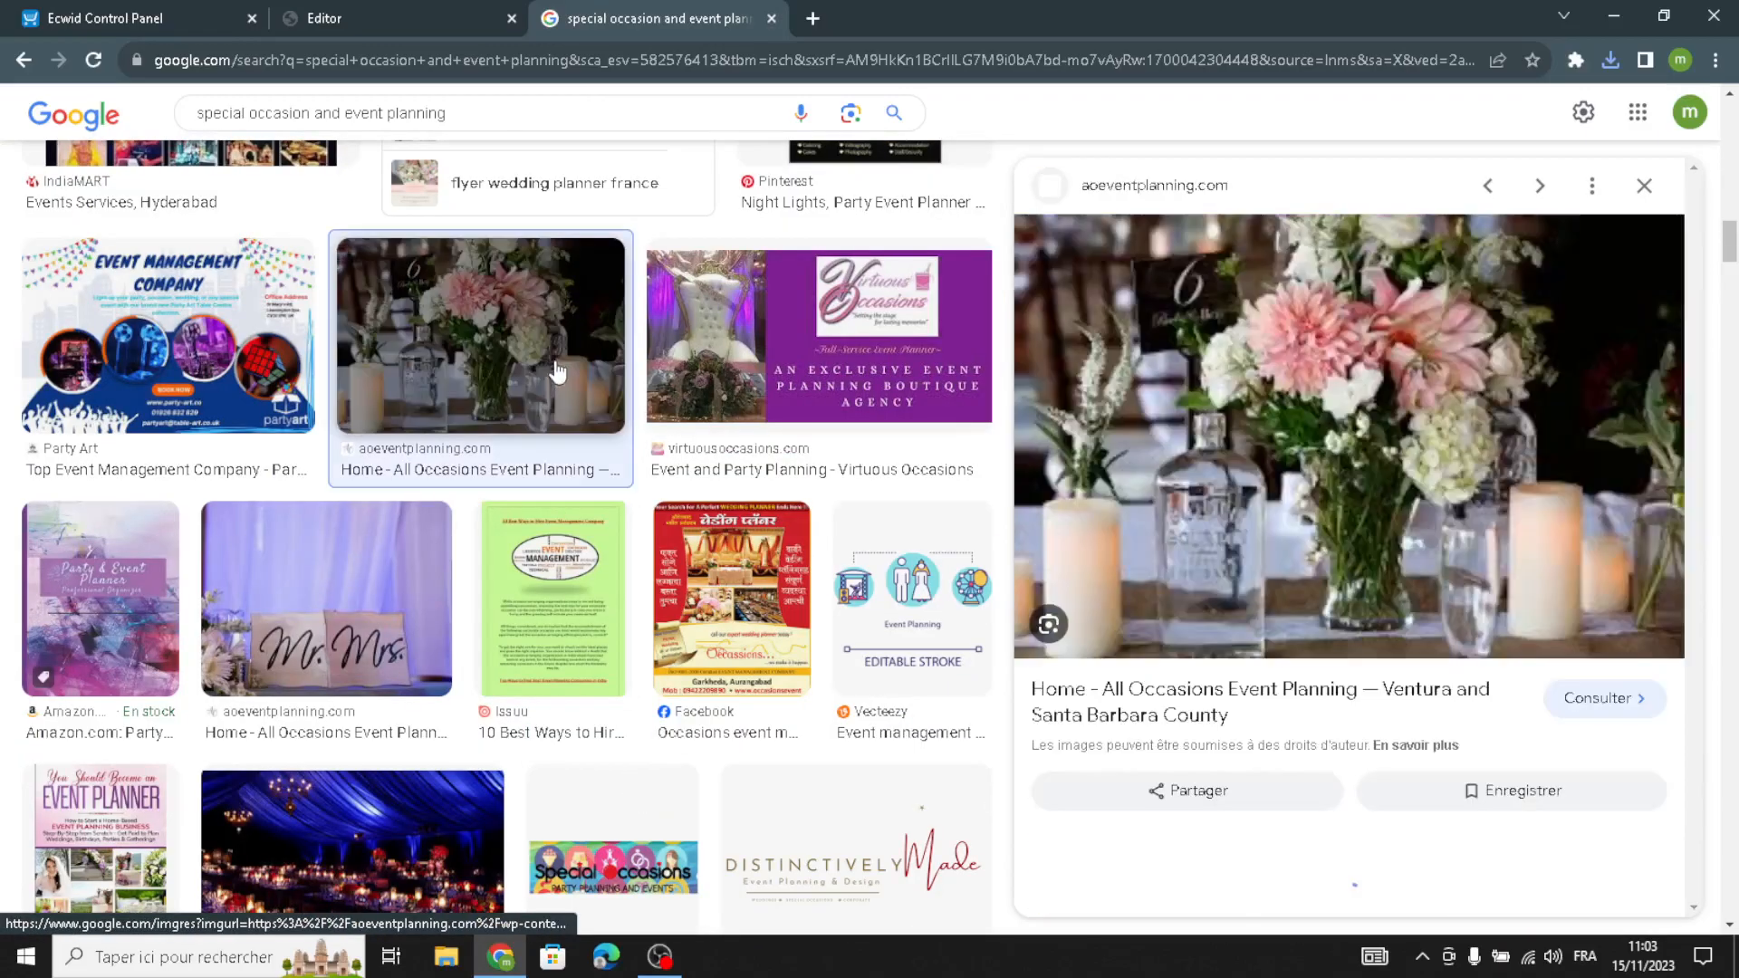
click(1361, 475)
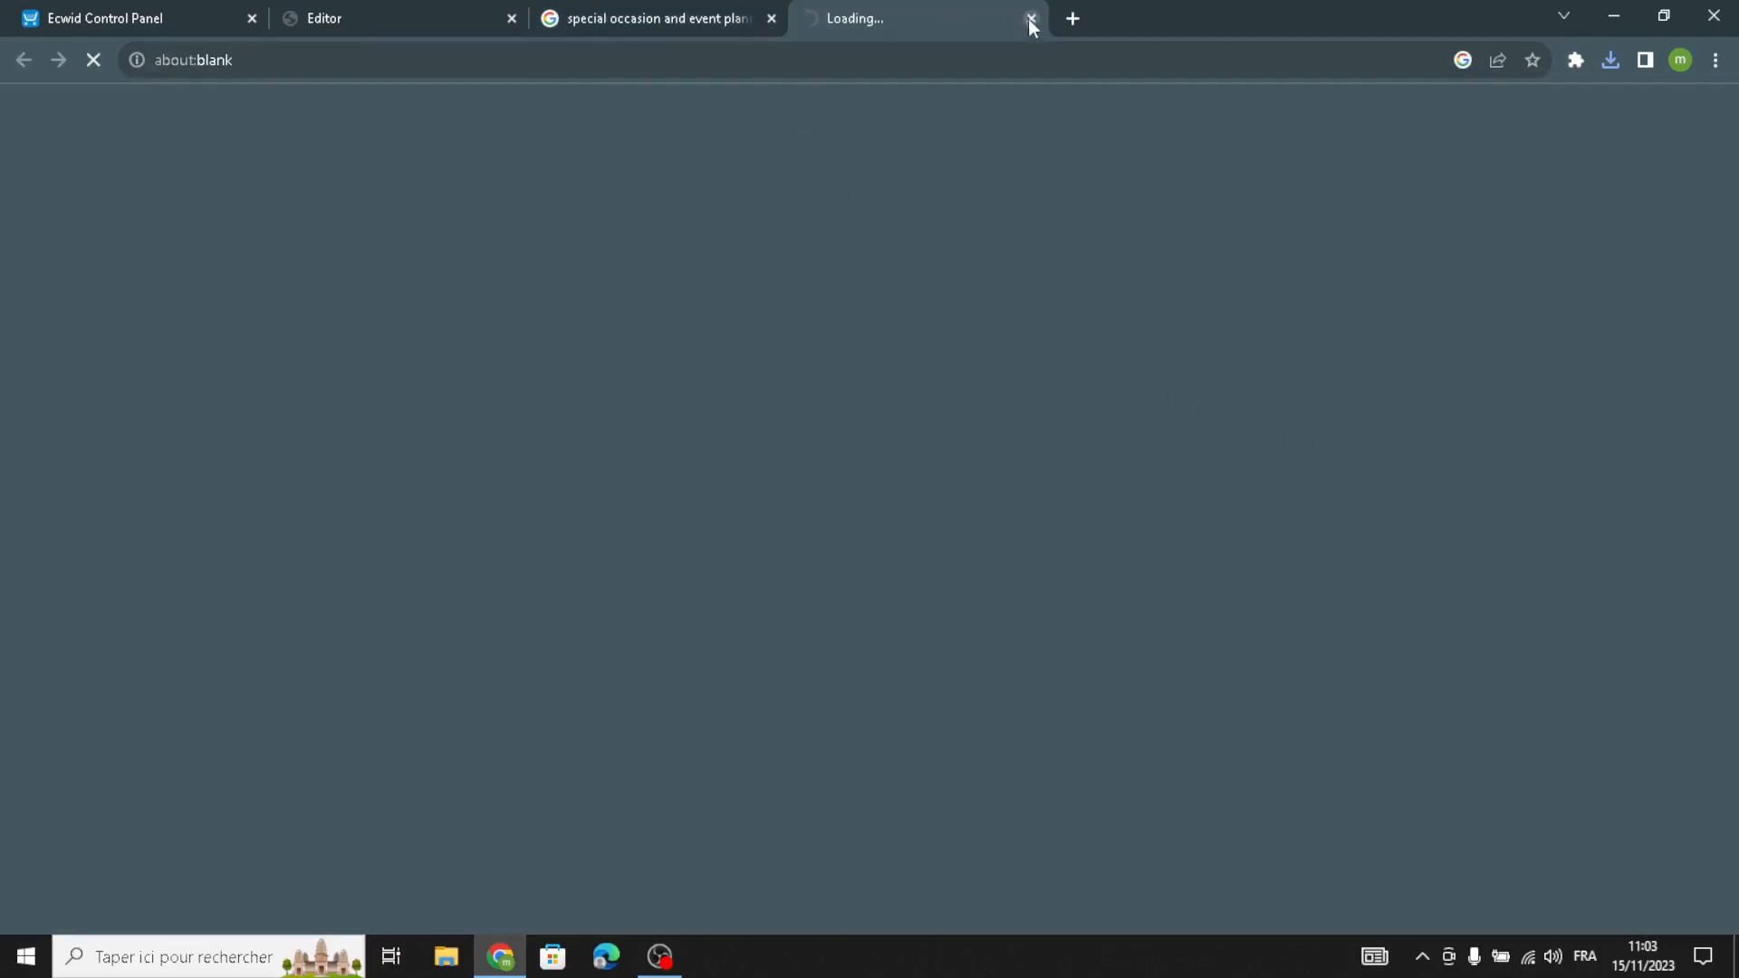
click(1032, 18)
right_click(1247, 410)
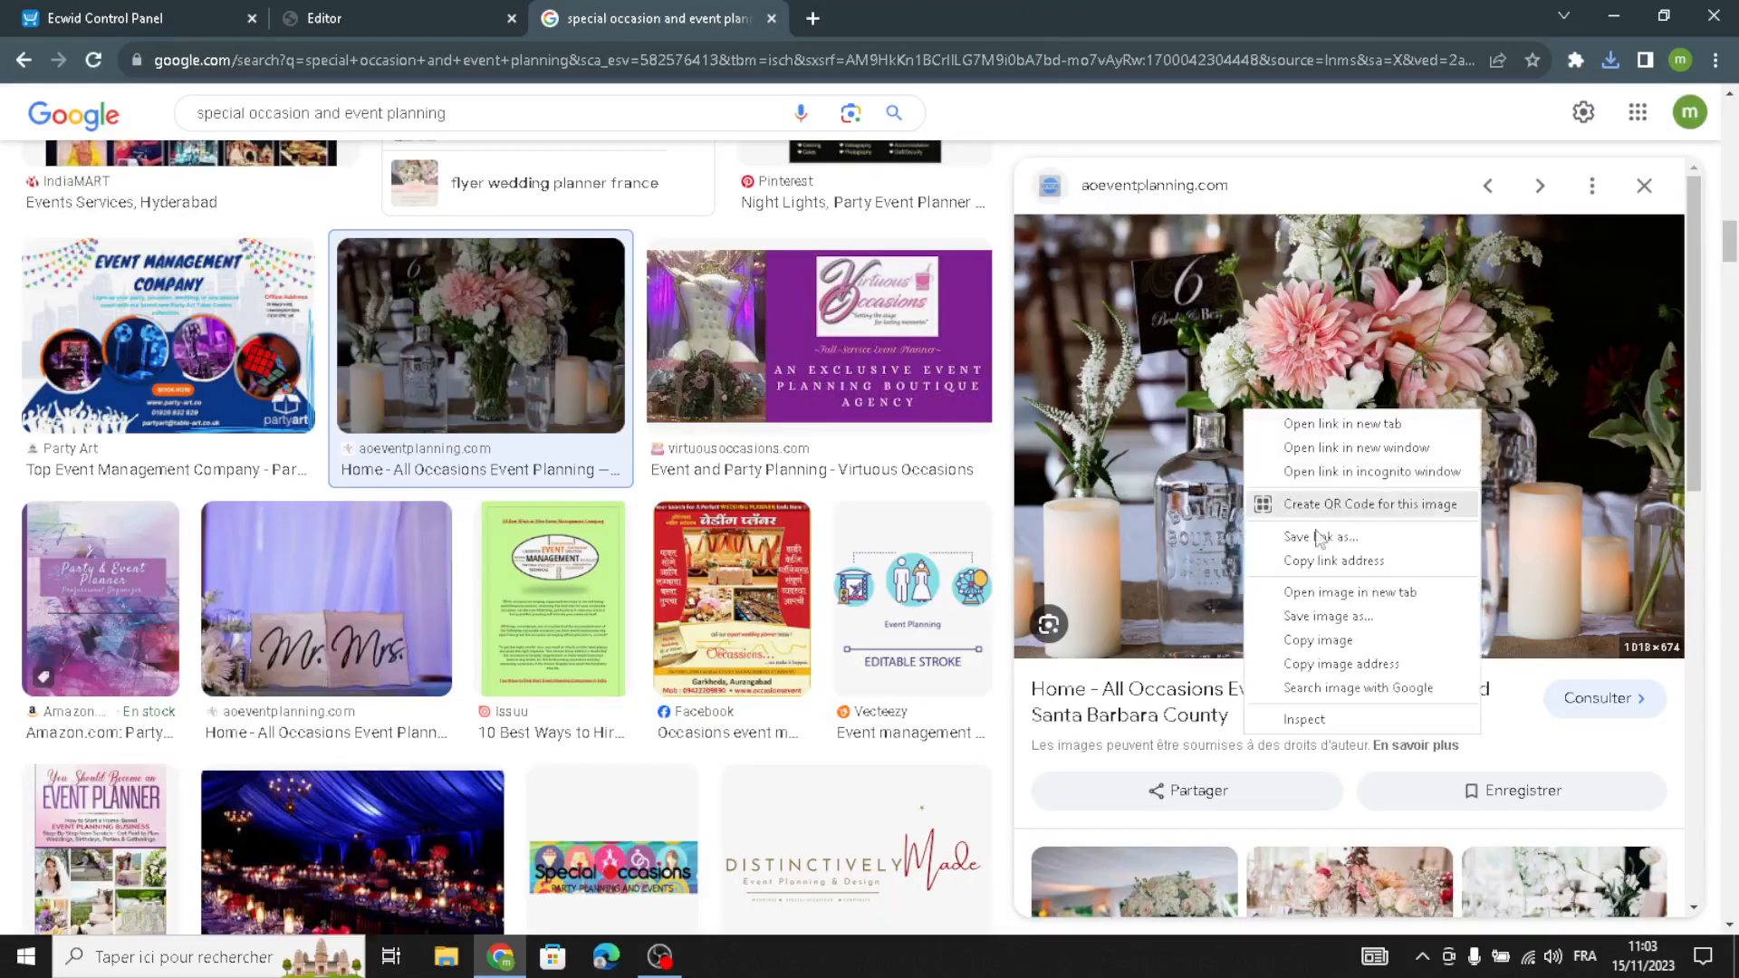
click(1331, 617)
click(833, 893)
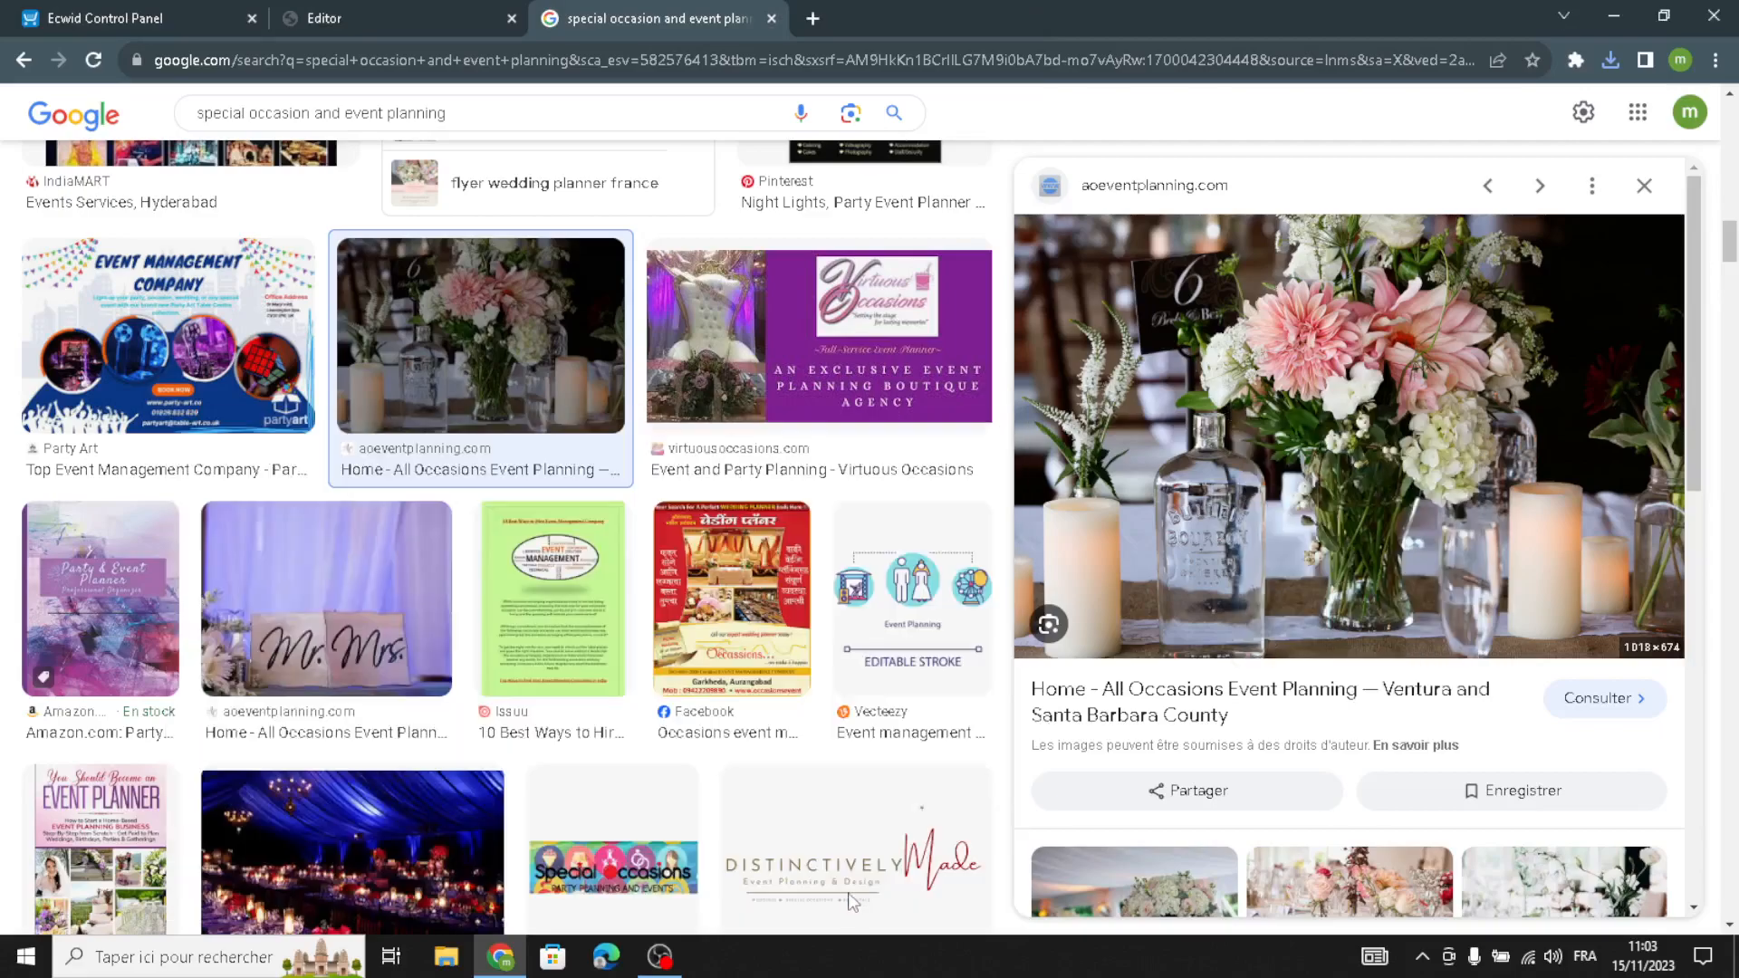
Back in the Ecwid editor, replace the Image section's picture with all-occasions-event-planning-10.jpg.
click(411, 2)
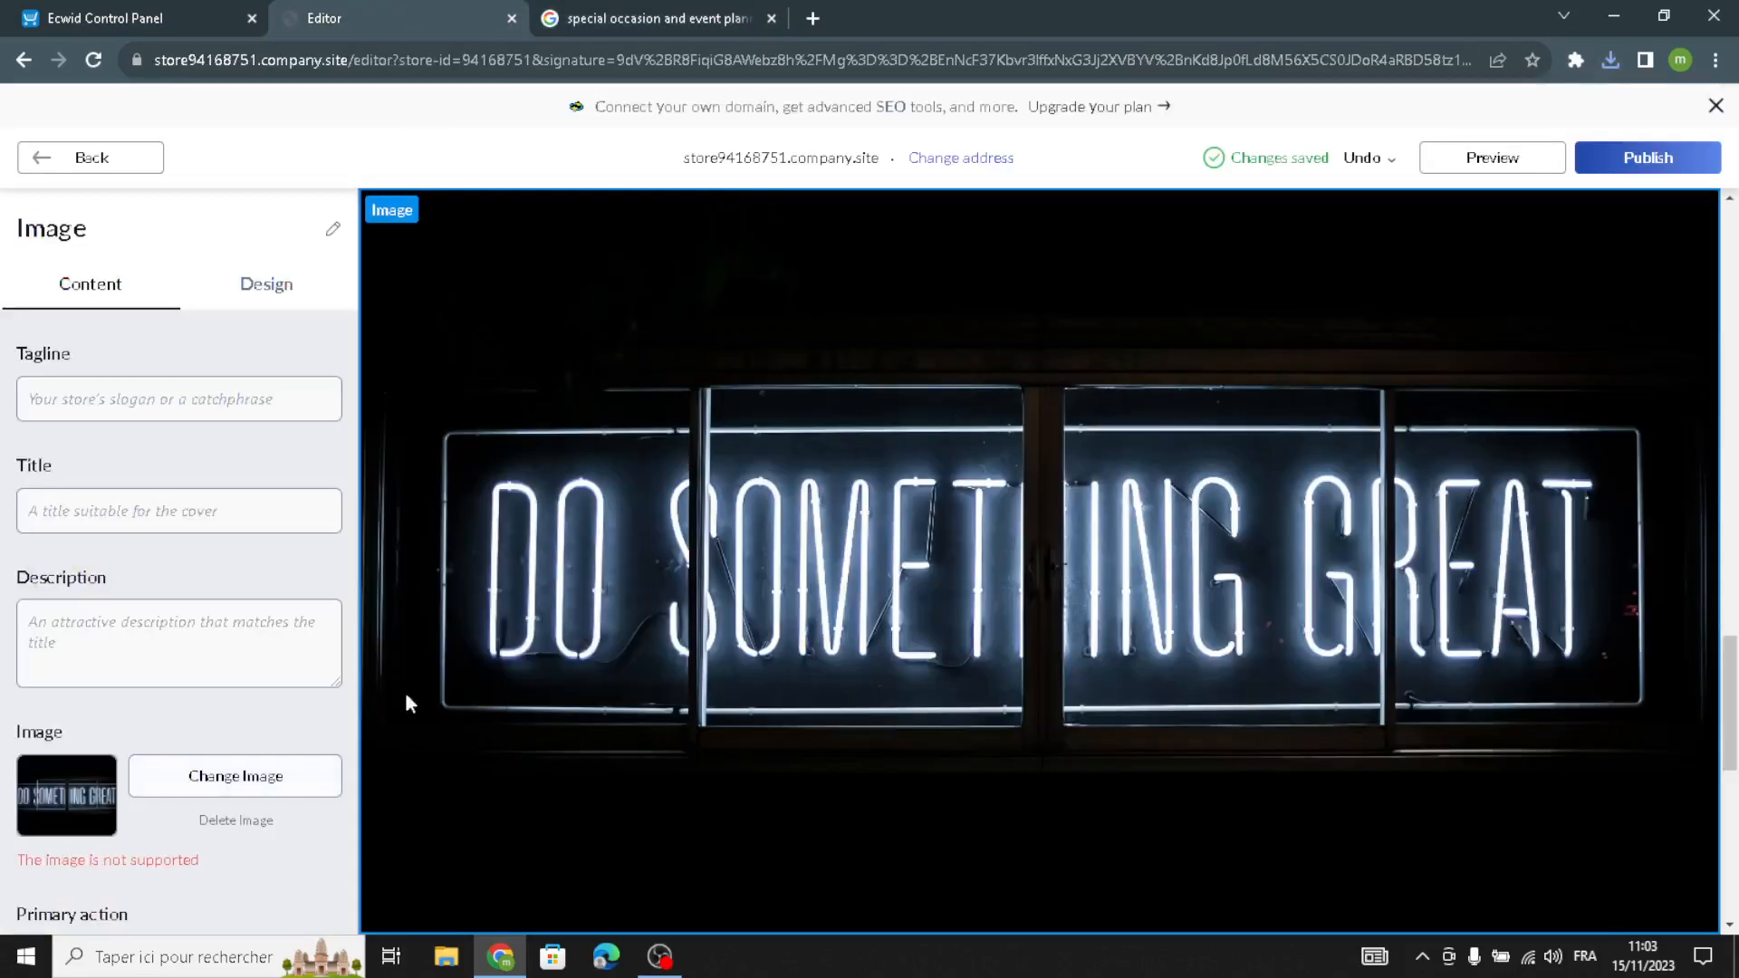
click(276, 774)
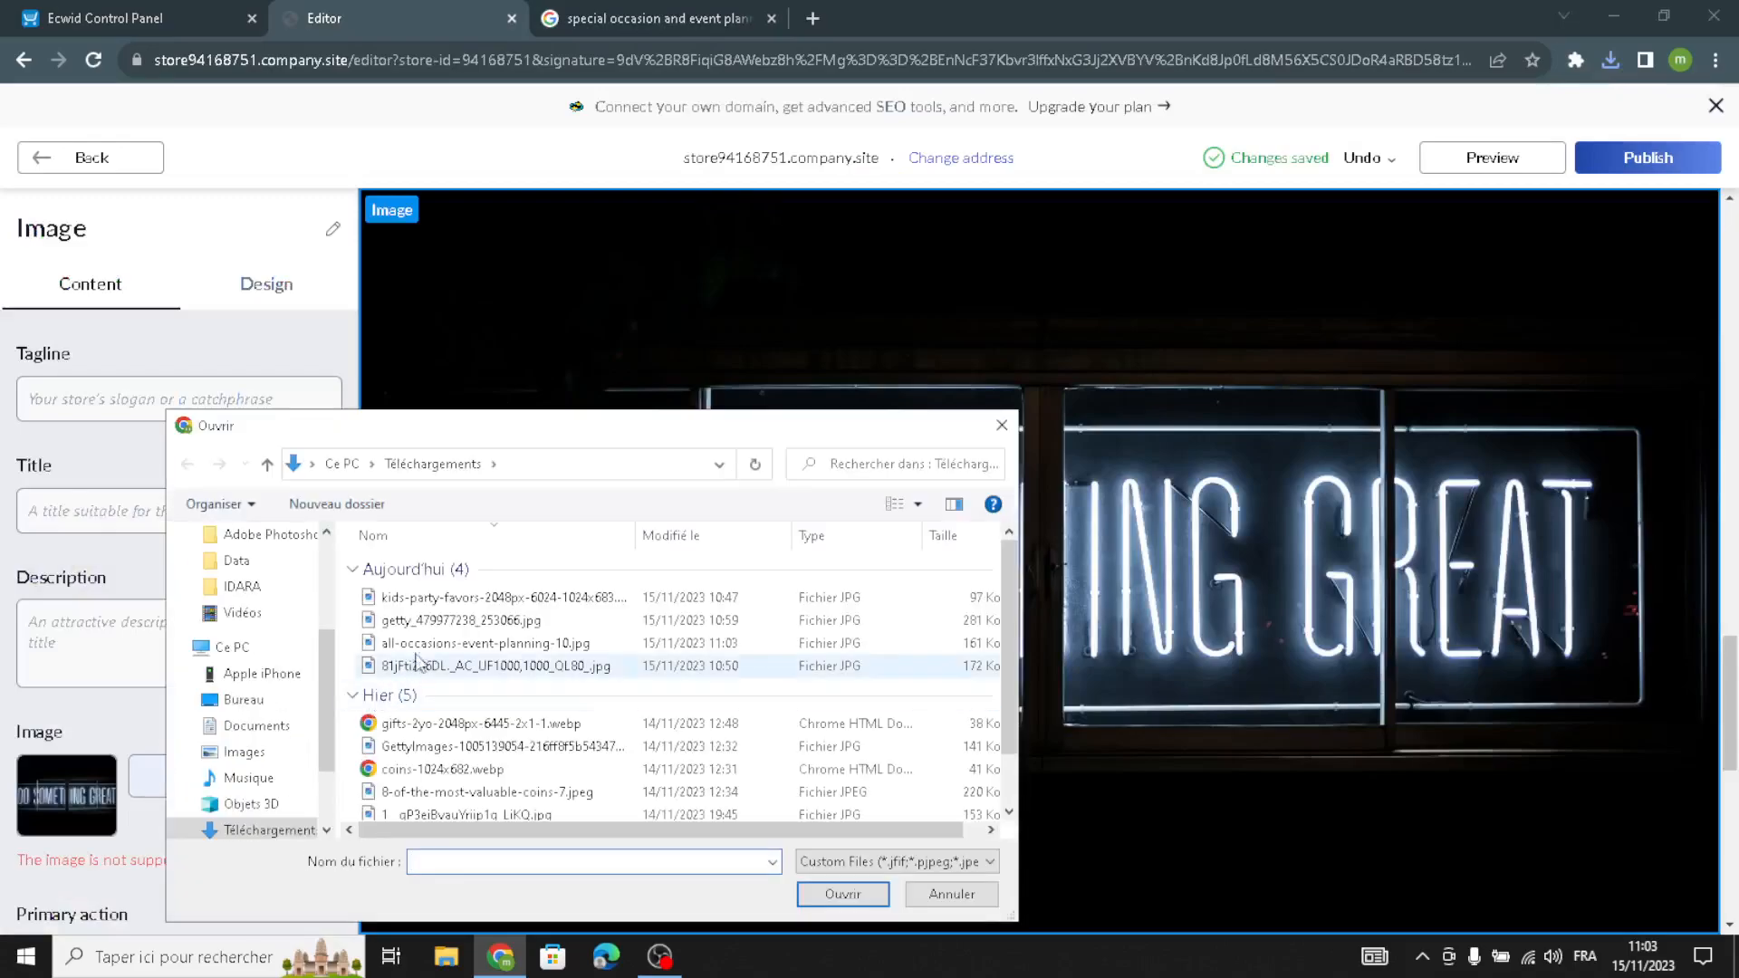
click(470, 643)
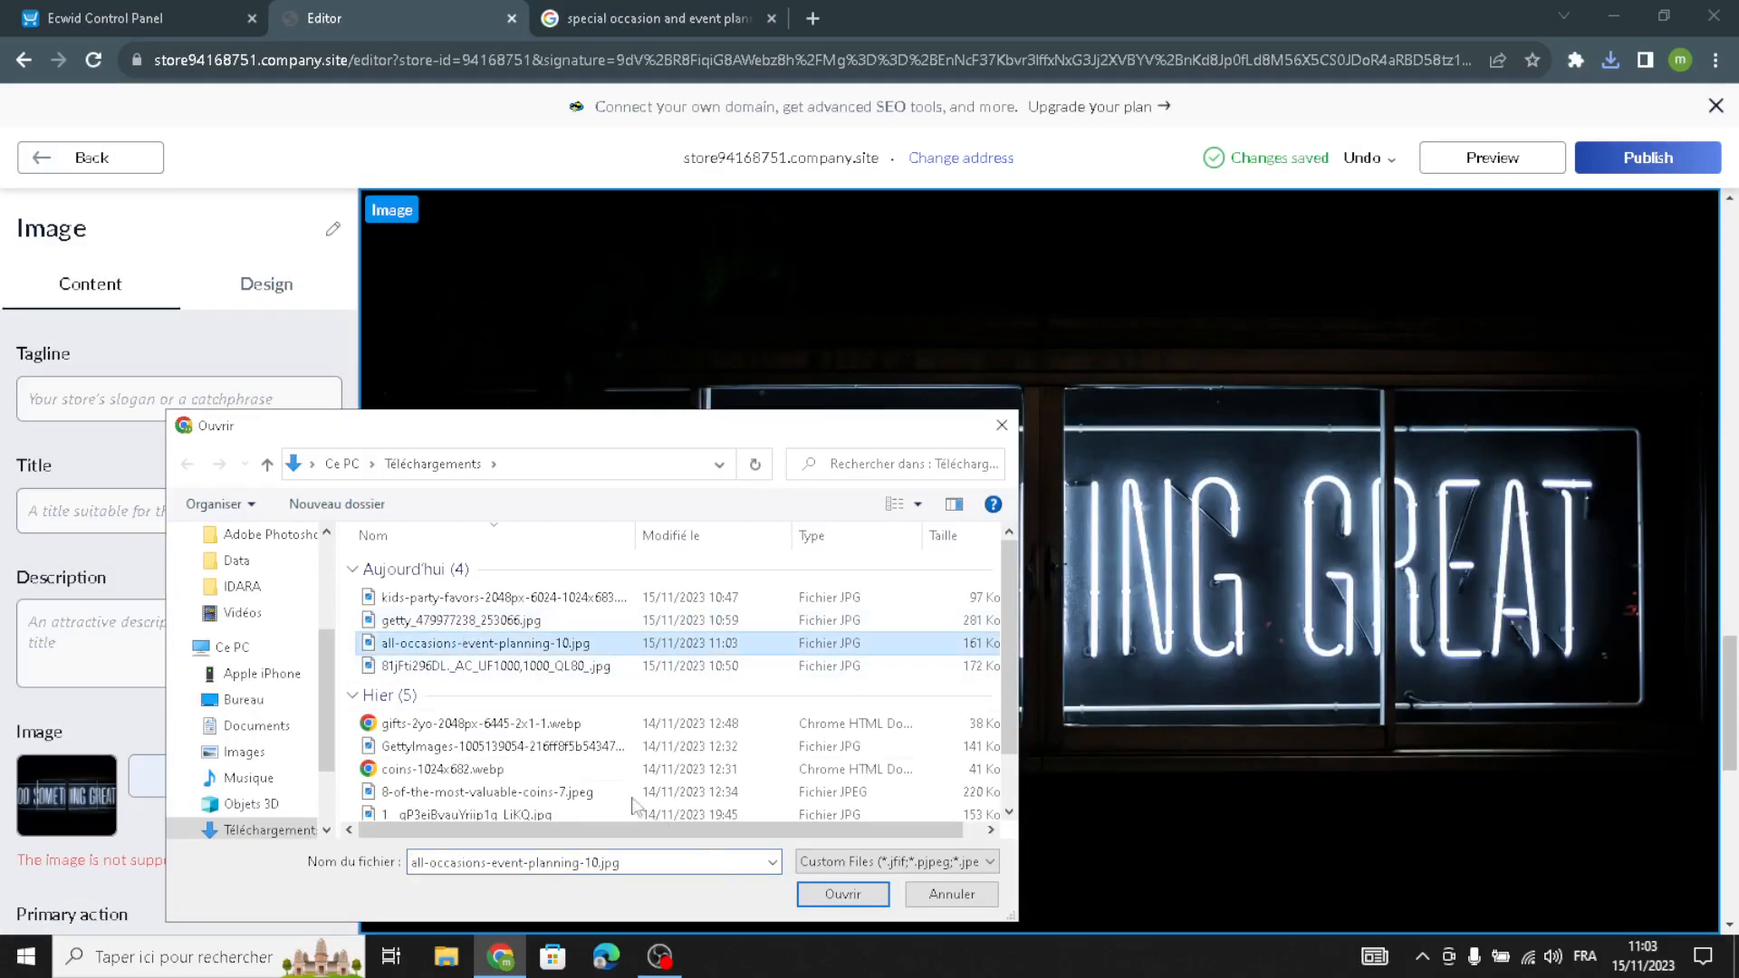
click(821, 893)
scroll(136, 833, down, 3)
scroll(181, 543, up, 3)
Try several layouts for the Image section, apply the one with centred text below the image, and return to the homepage sections.
click(256, 282)
click(133, 504)
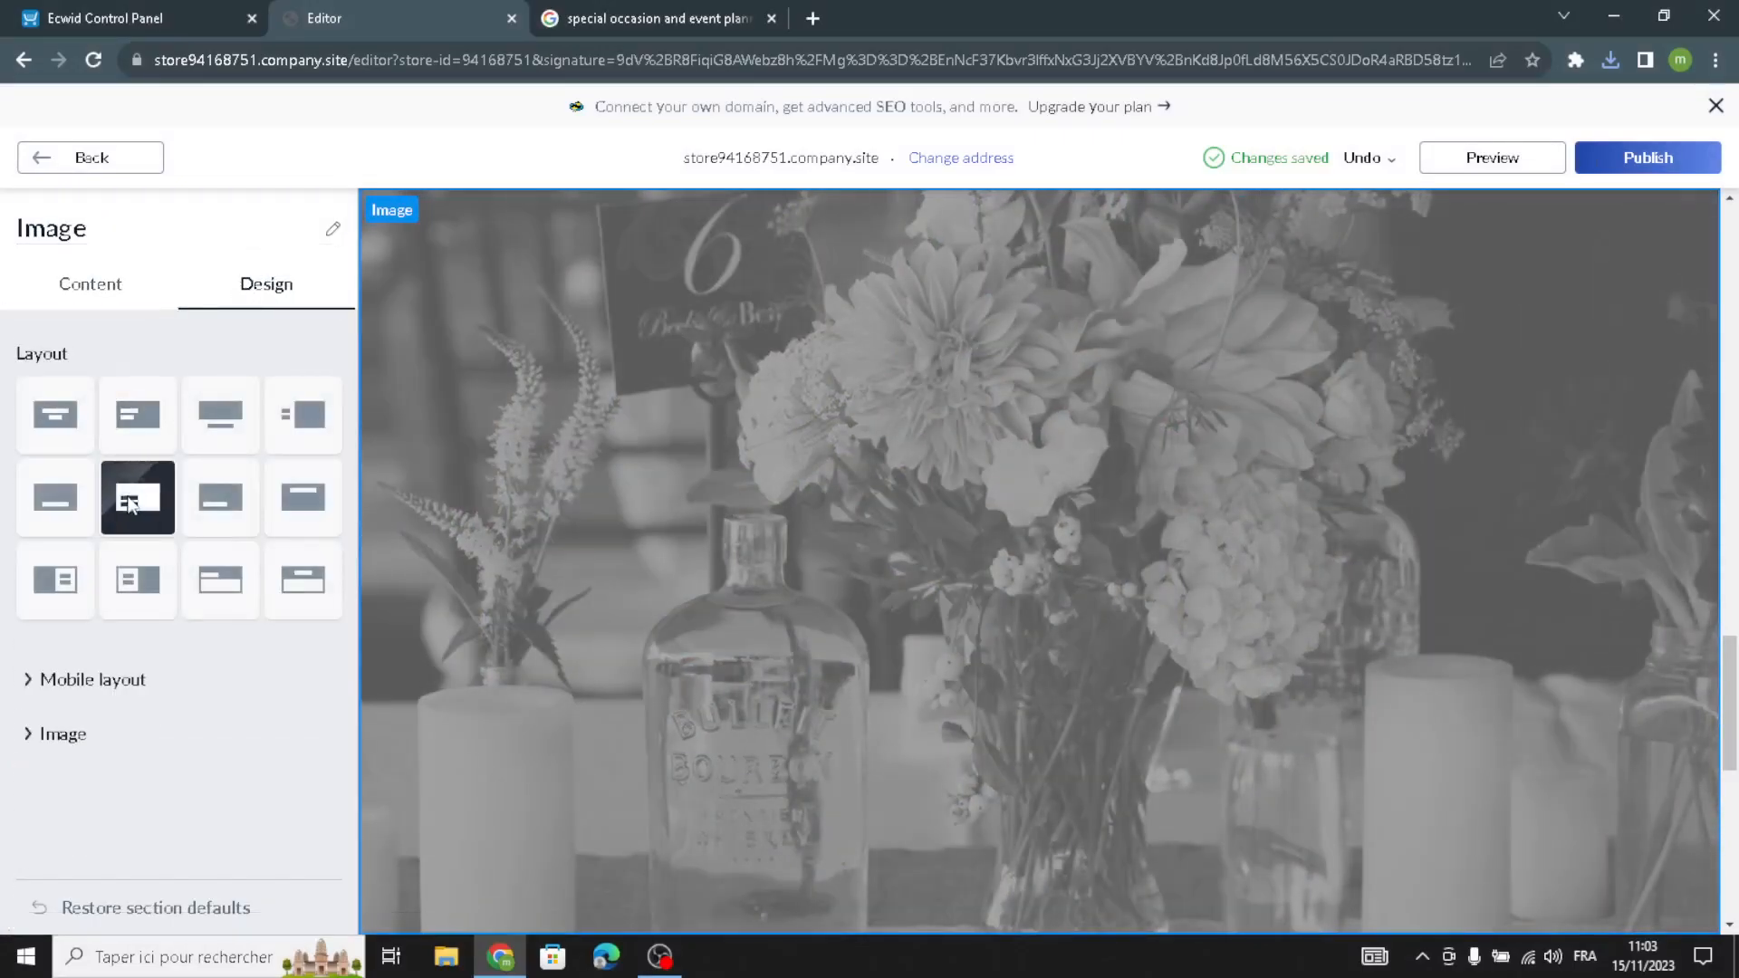
click(52, 582)
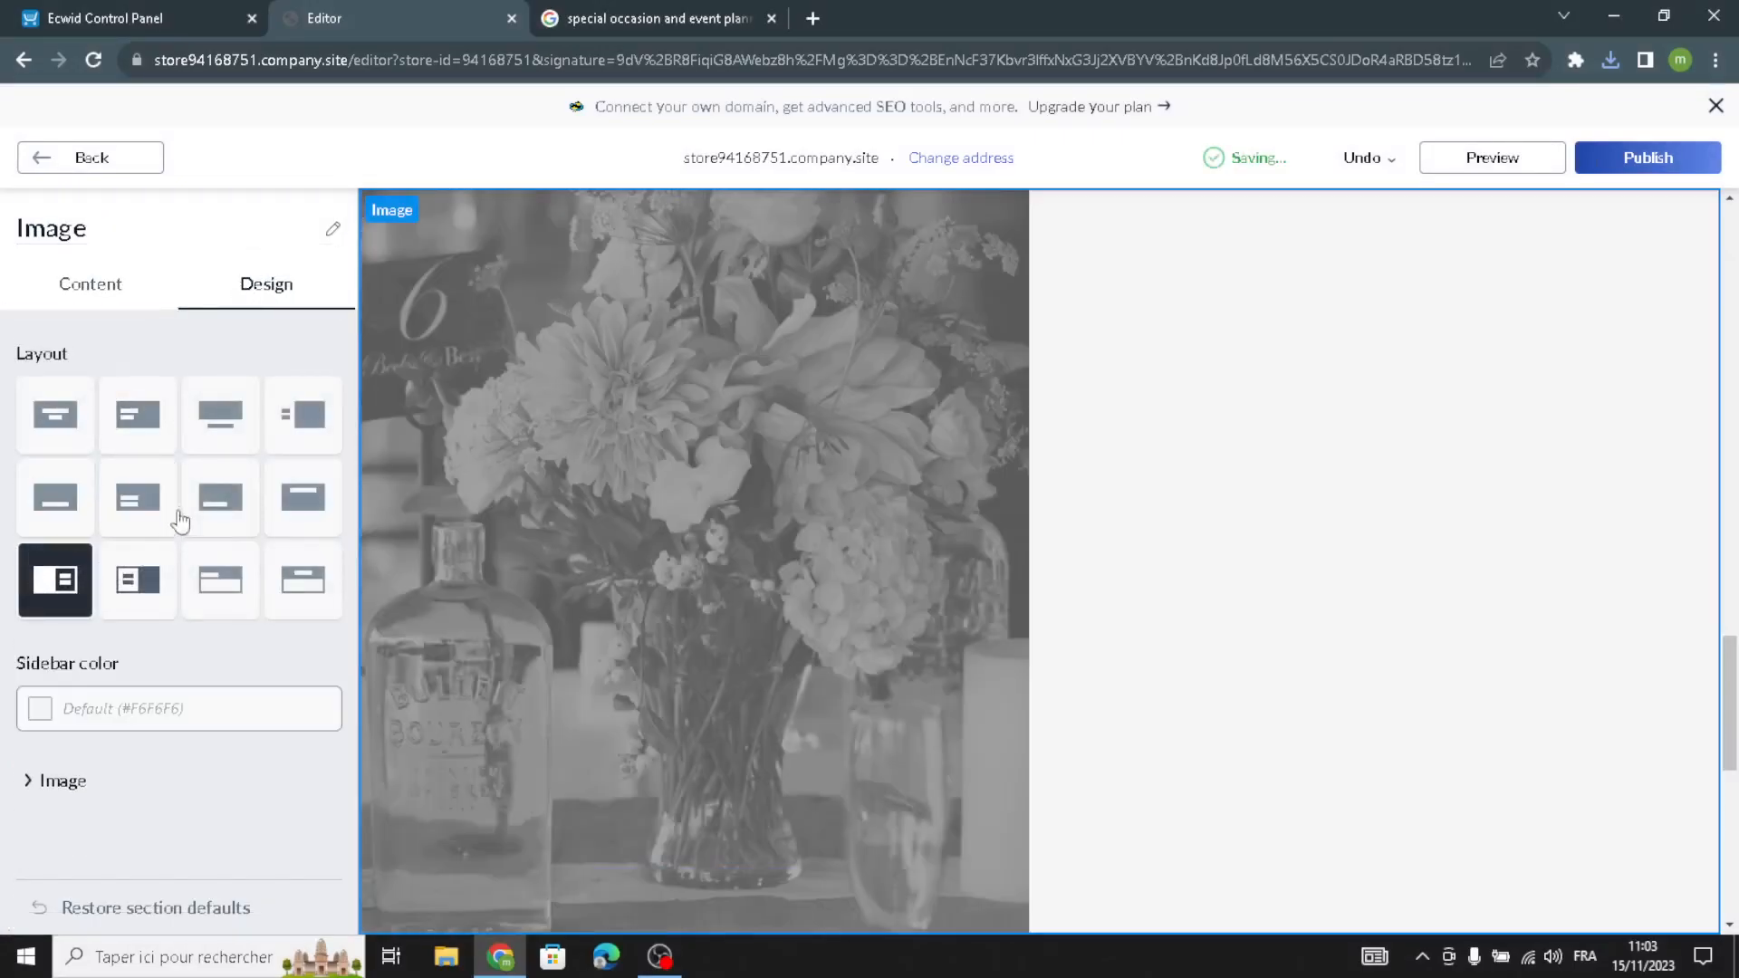
click(210, 424)
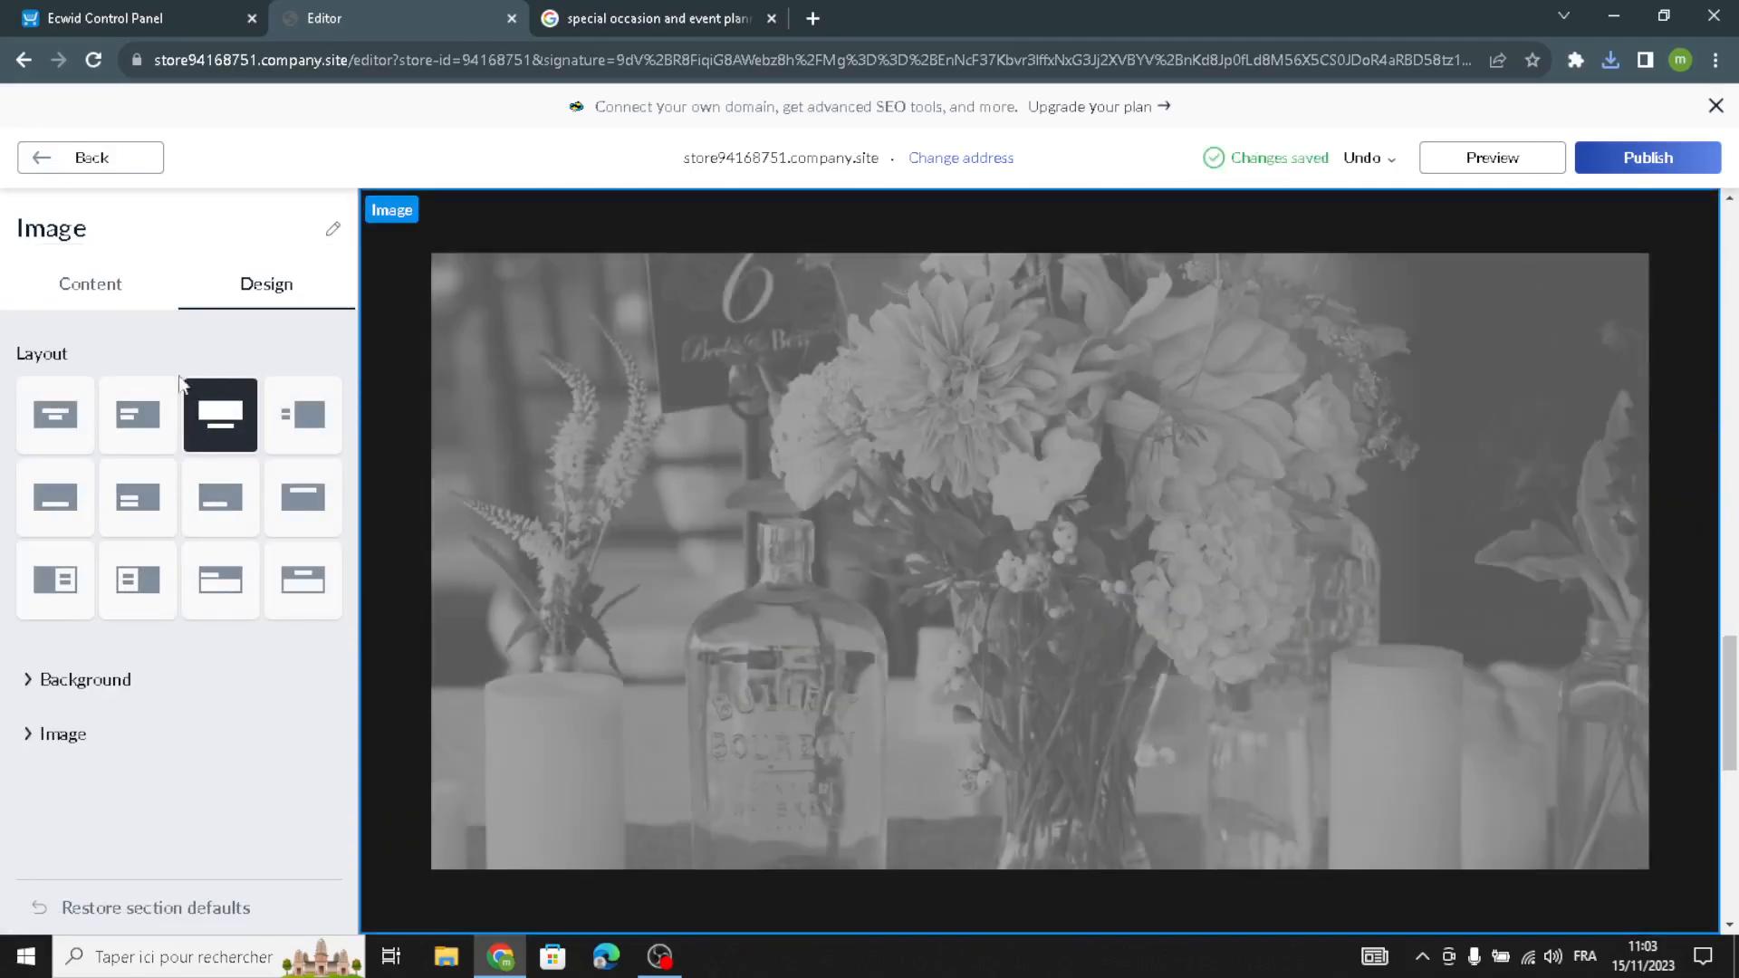
click(134, 158)
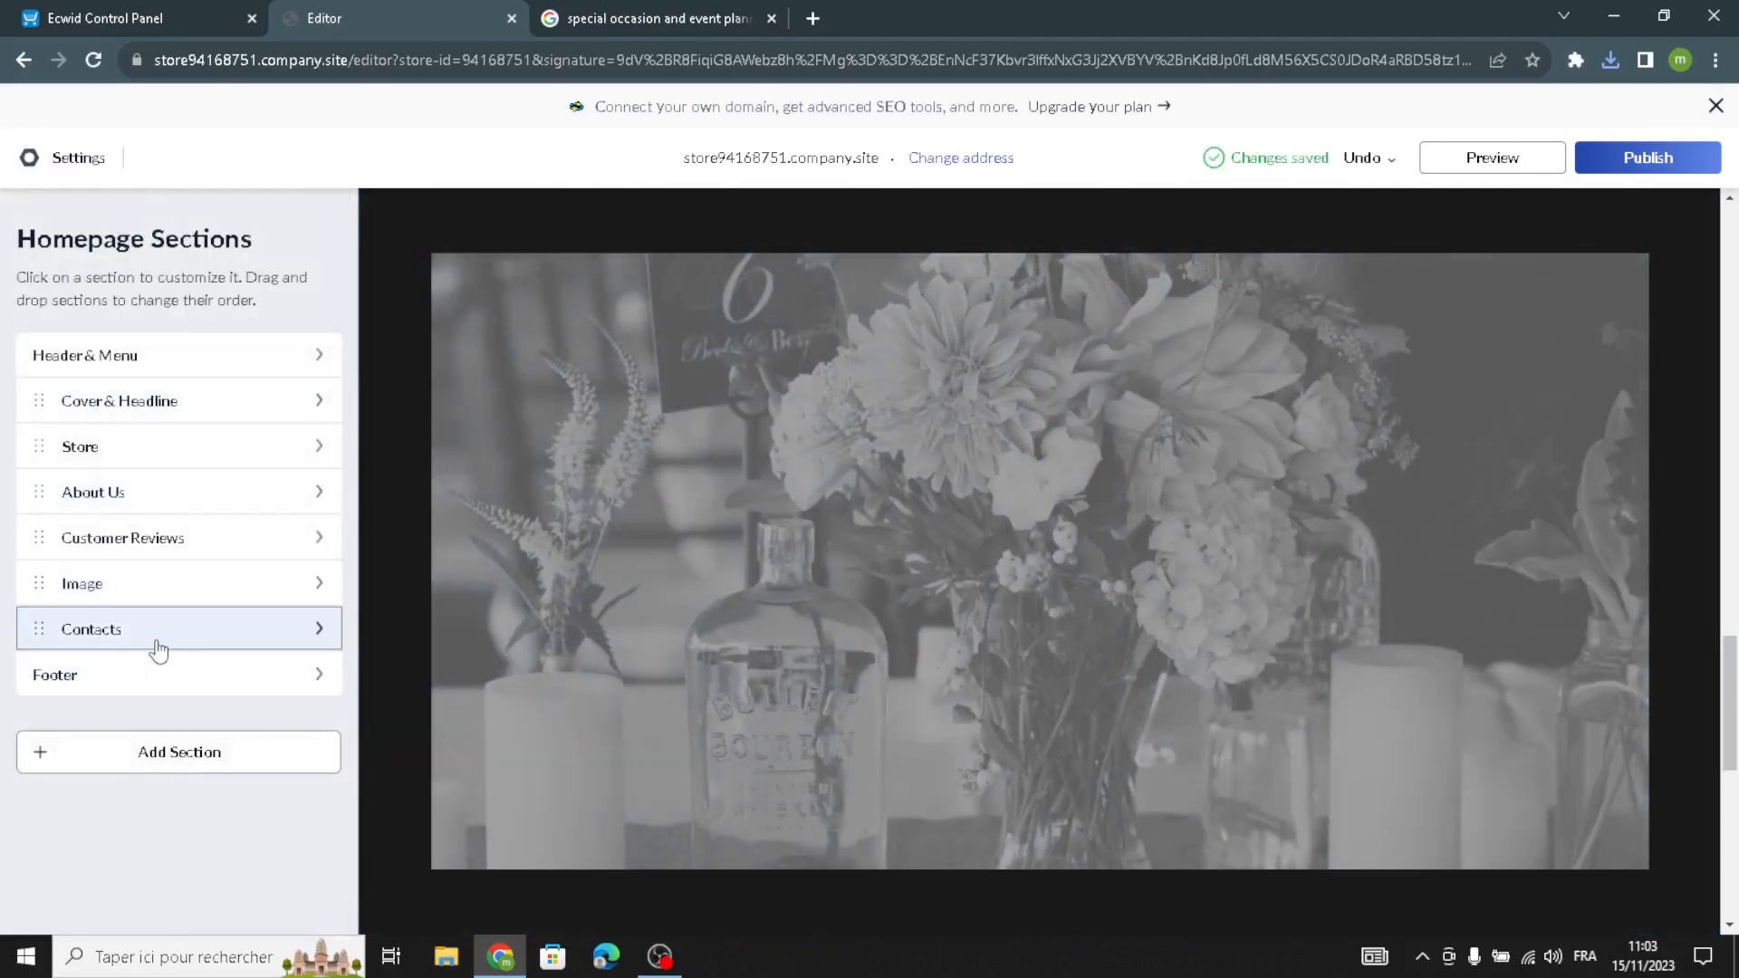
Review the Contacts section's content, including its address, Google Maps settings, hours, contact information and social profiles.
click(158, 638)
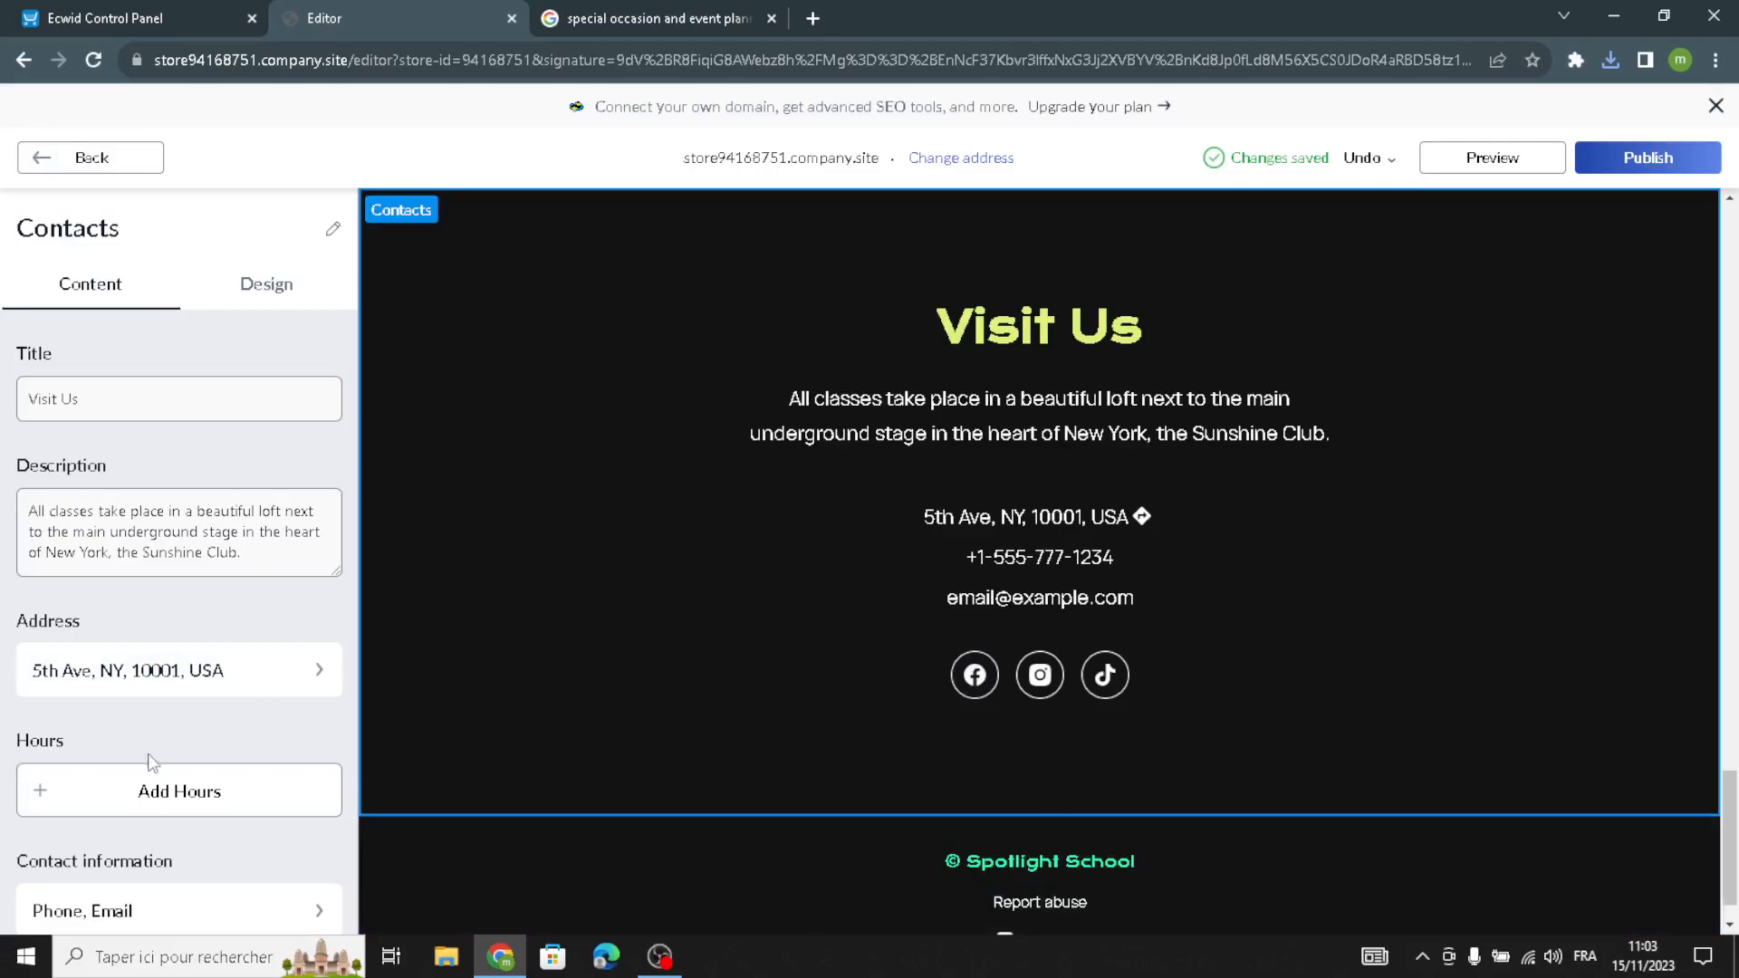
click(245, 687)
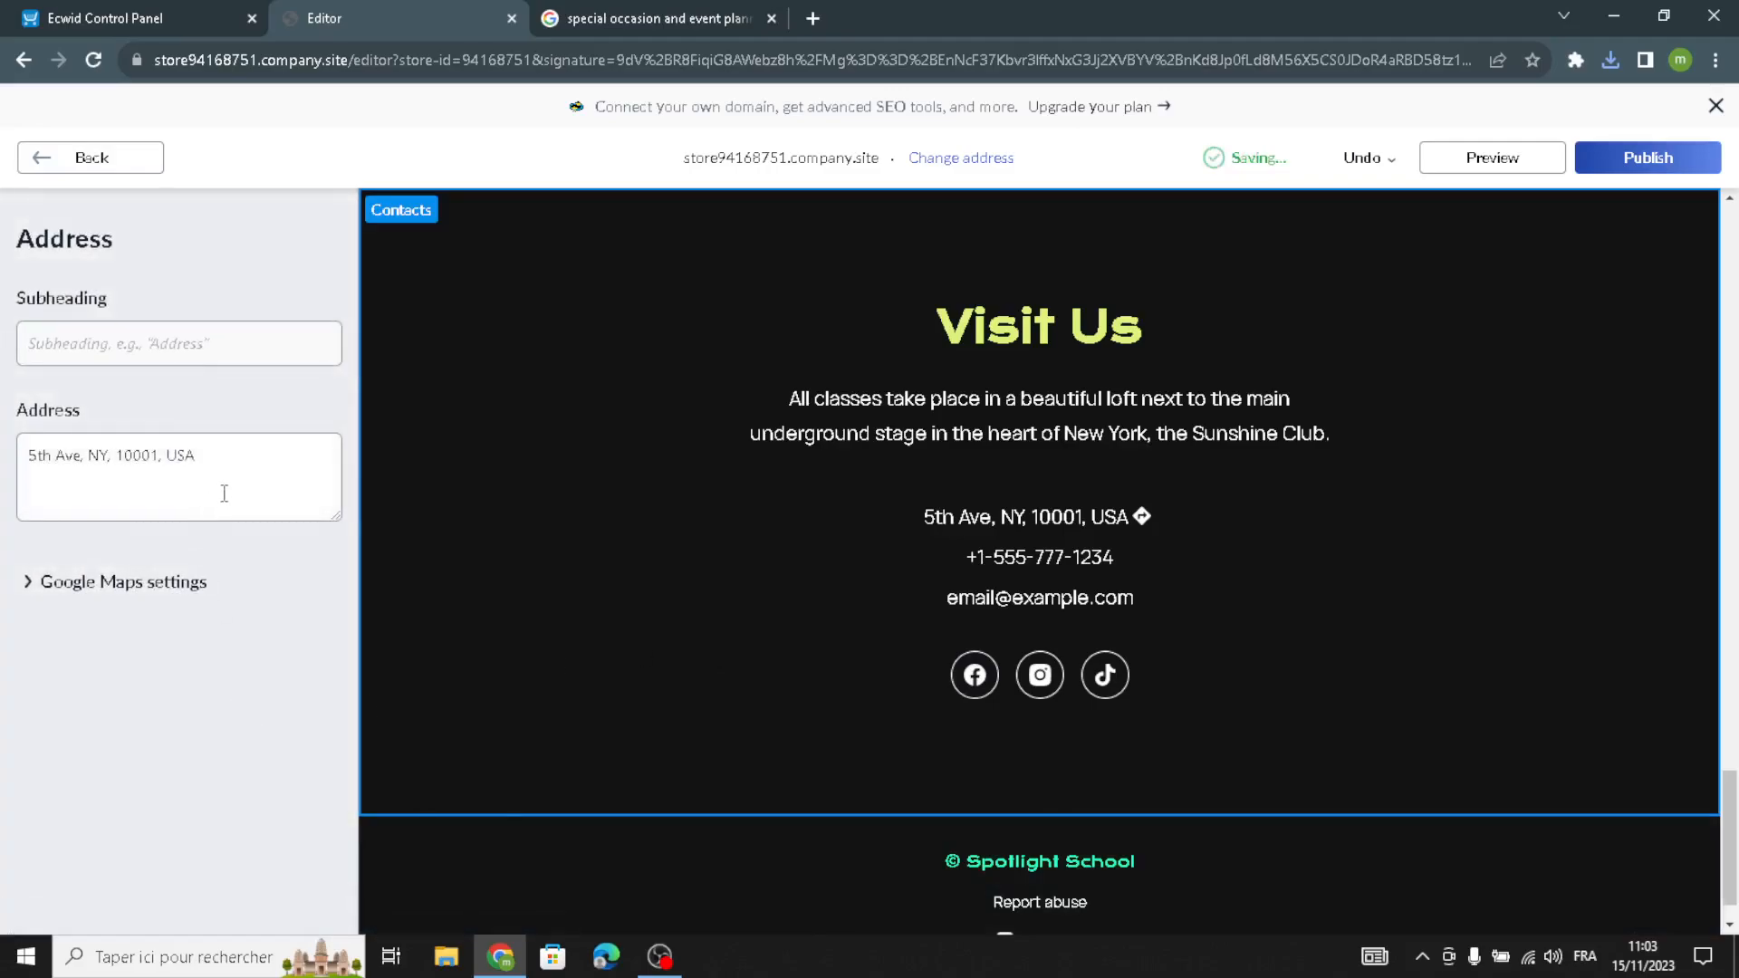
click(127, 588)
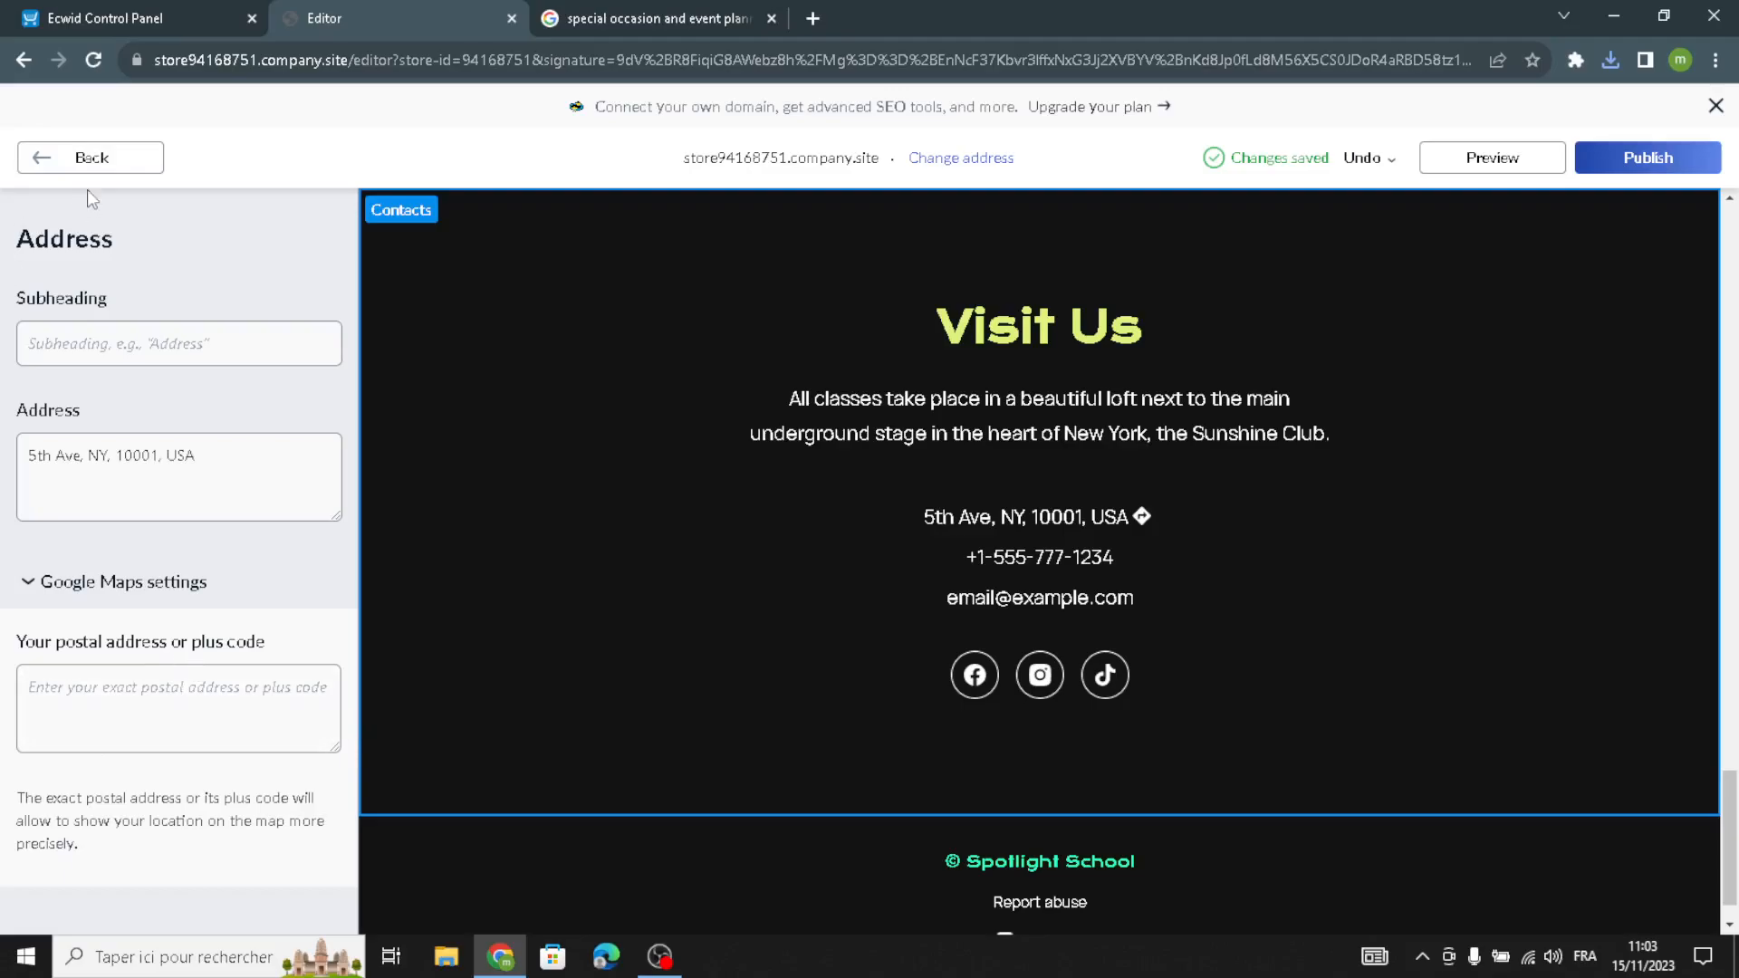
click(91, 161)
scroll(101, 544, down, 4)
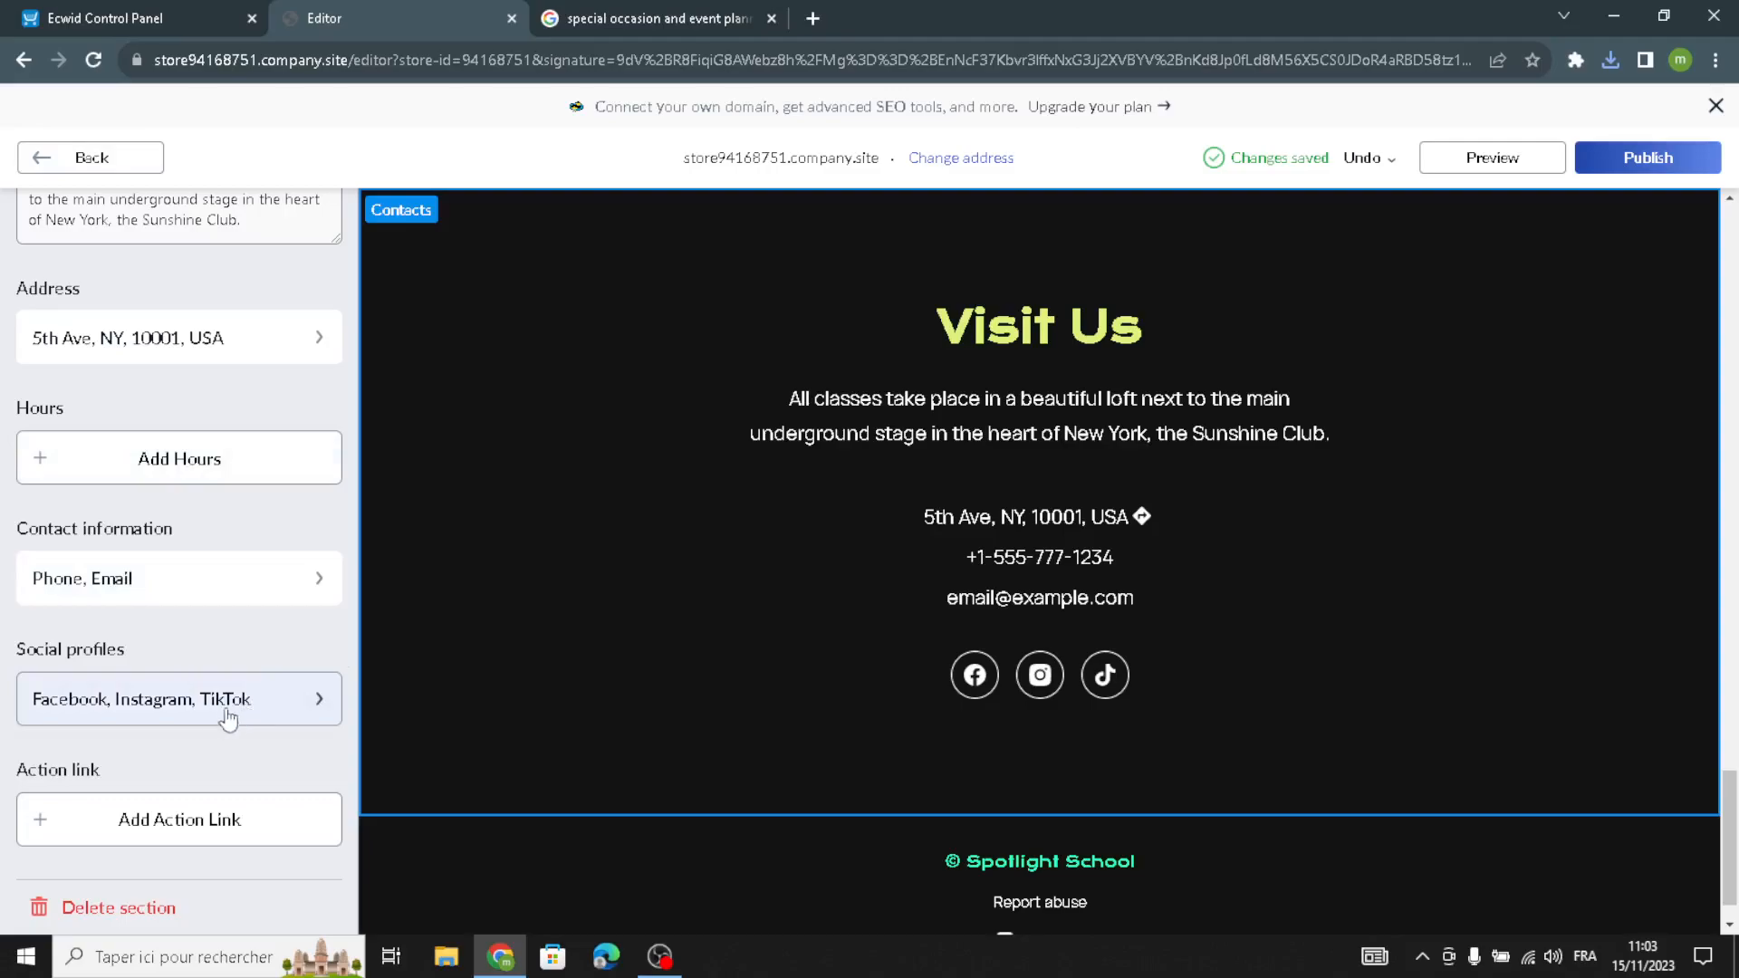
Apply the layout with the contact details panel on the left over a large map to the Contacts section.
scroll(272, 303, up, 4)
click(276, 283)
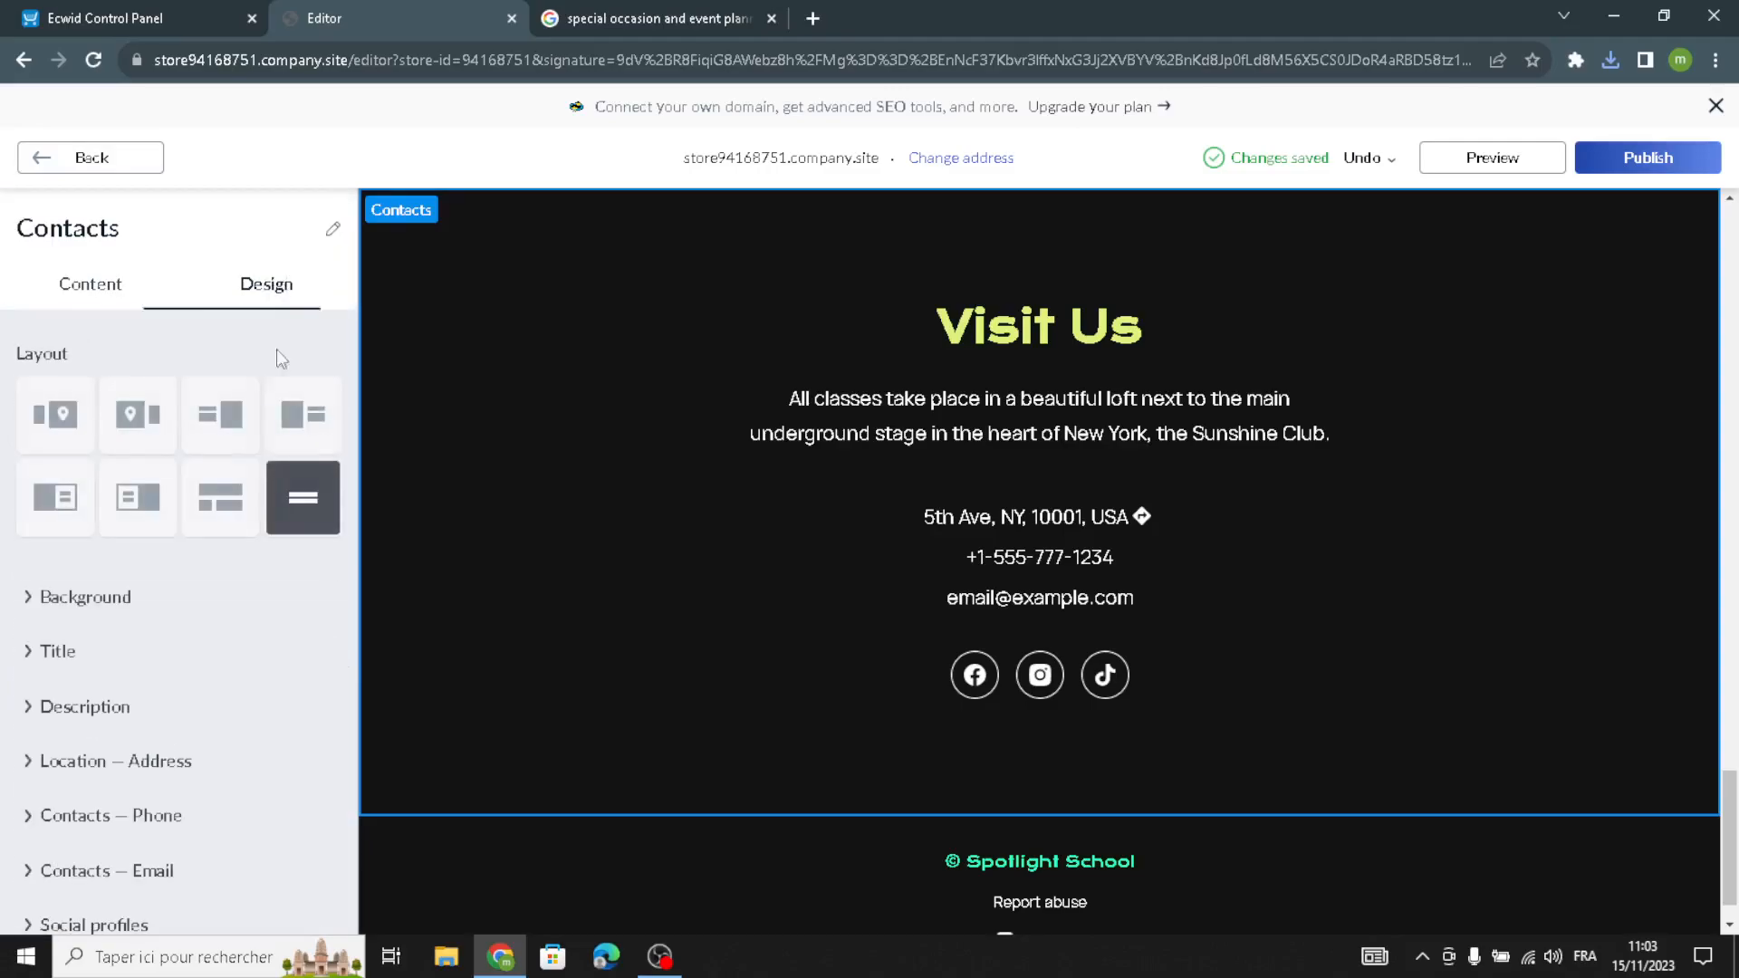
click(138, 497)
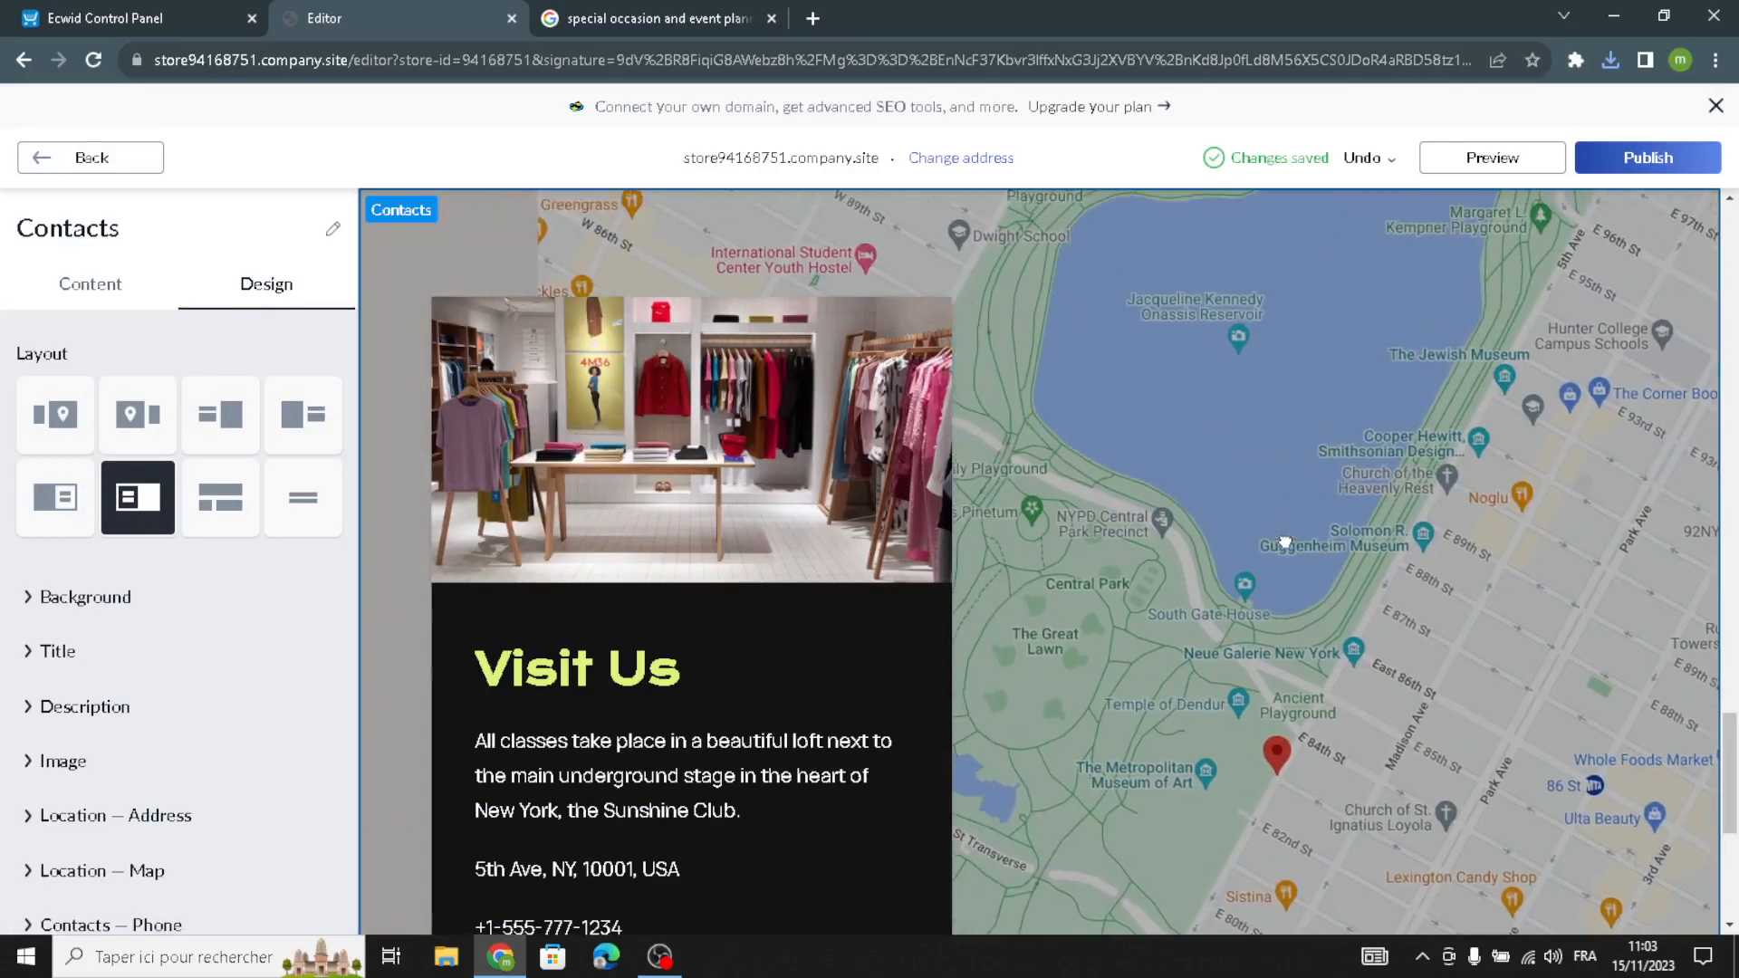
Inspect the Contacts section's layout and pan around its map, and return to the homepage sections.
scroll(1265, 571, down, 2)
mouse_move(1175, 797)
mouse_down()
mouse_move(1223, 767)
mouse_move(1232, 731)
mouse_move(1281, 749)
mouse_move(1162, 689)
mouse_move(1335, 703)
mouse_move(1467, 634)
mouse_move(1262, 609)
mouse_move(1029, 628)
mouse_up()
mouse_move(1144, 567)
mouse_down()
mouse_move(1133, 633)
mouse_move(1402, 794)
mouse_move(1658, 877)
mouse_move(1711, 851)
mouse_up()
mouse_move(1346, 768)
mouse_down()
mouse_move(826, 570)
mouse_move(946, 516)
mouse_up()
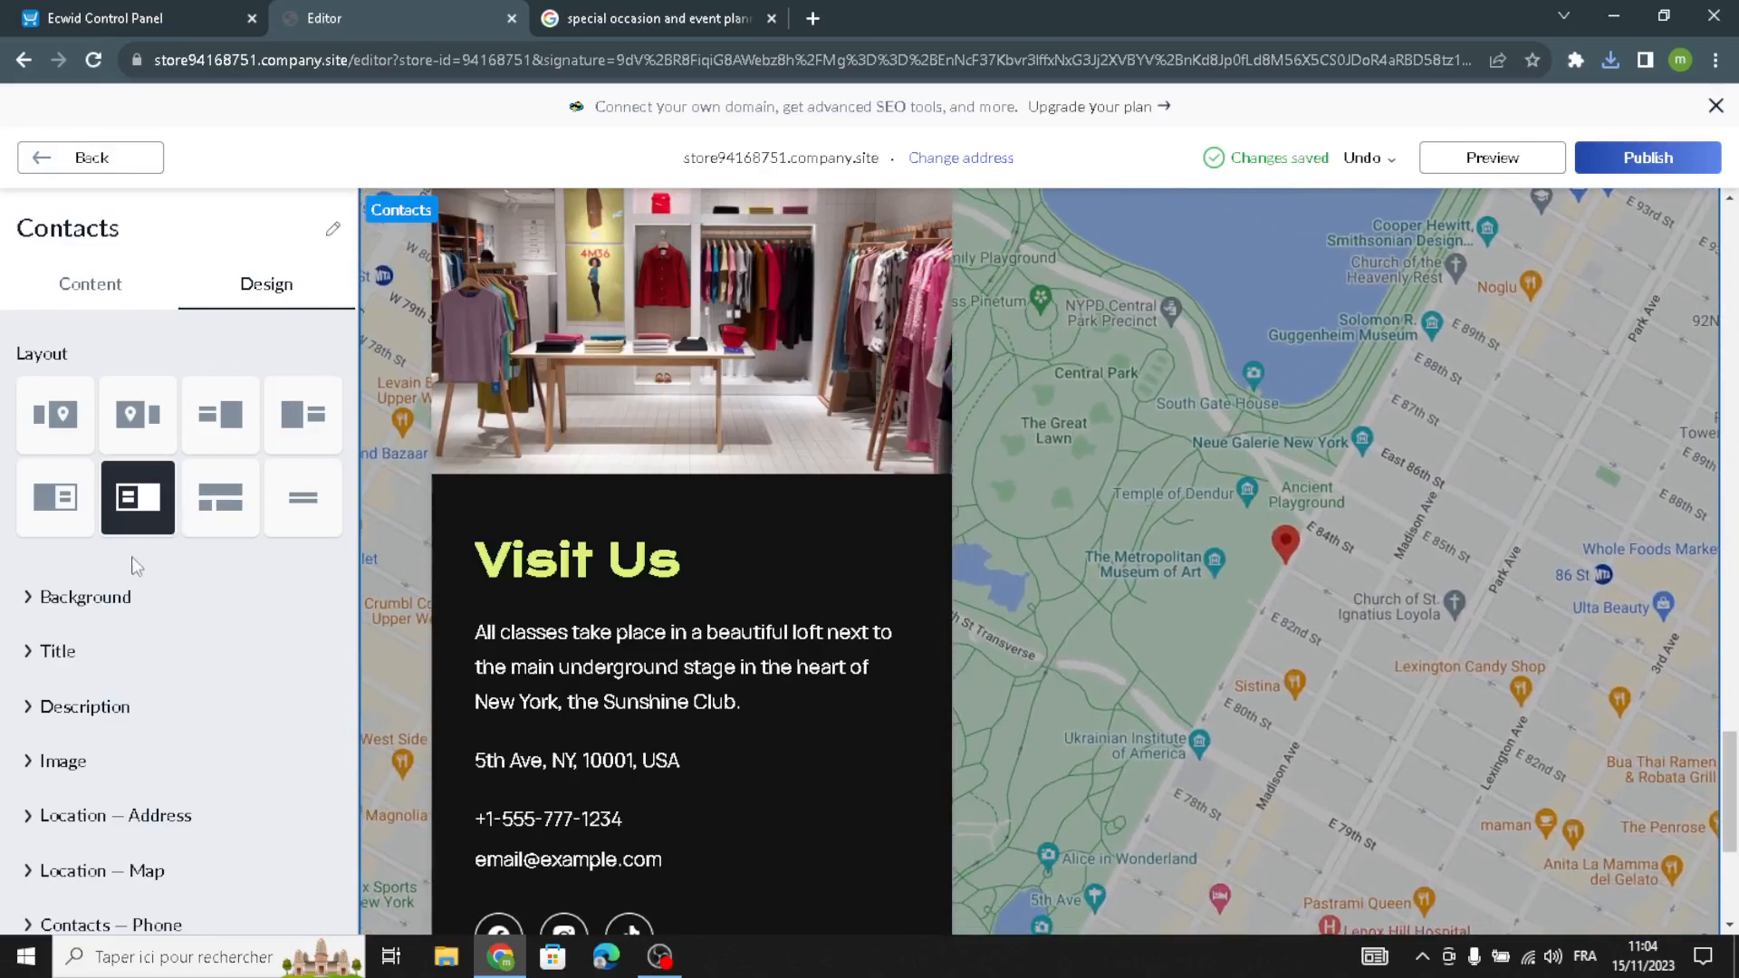
click(127, 161)
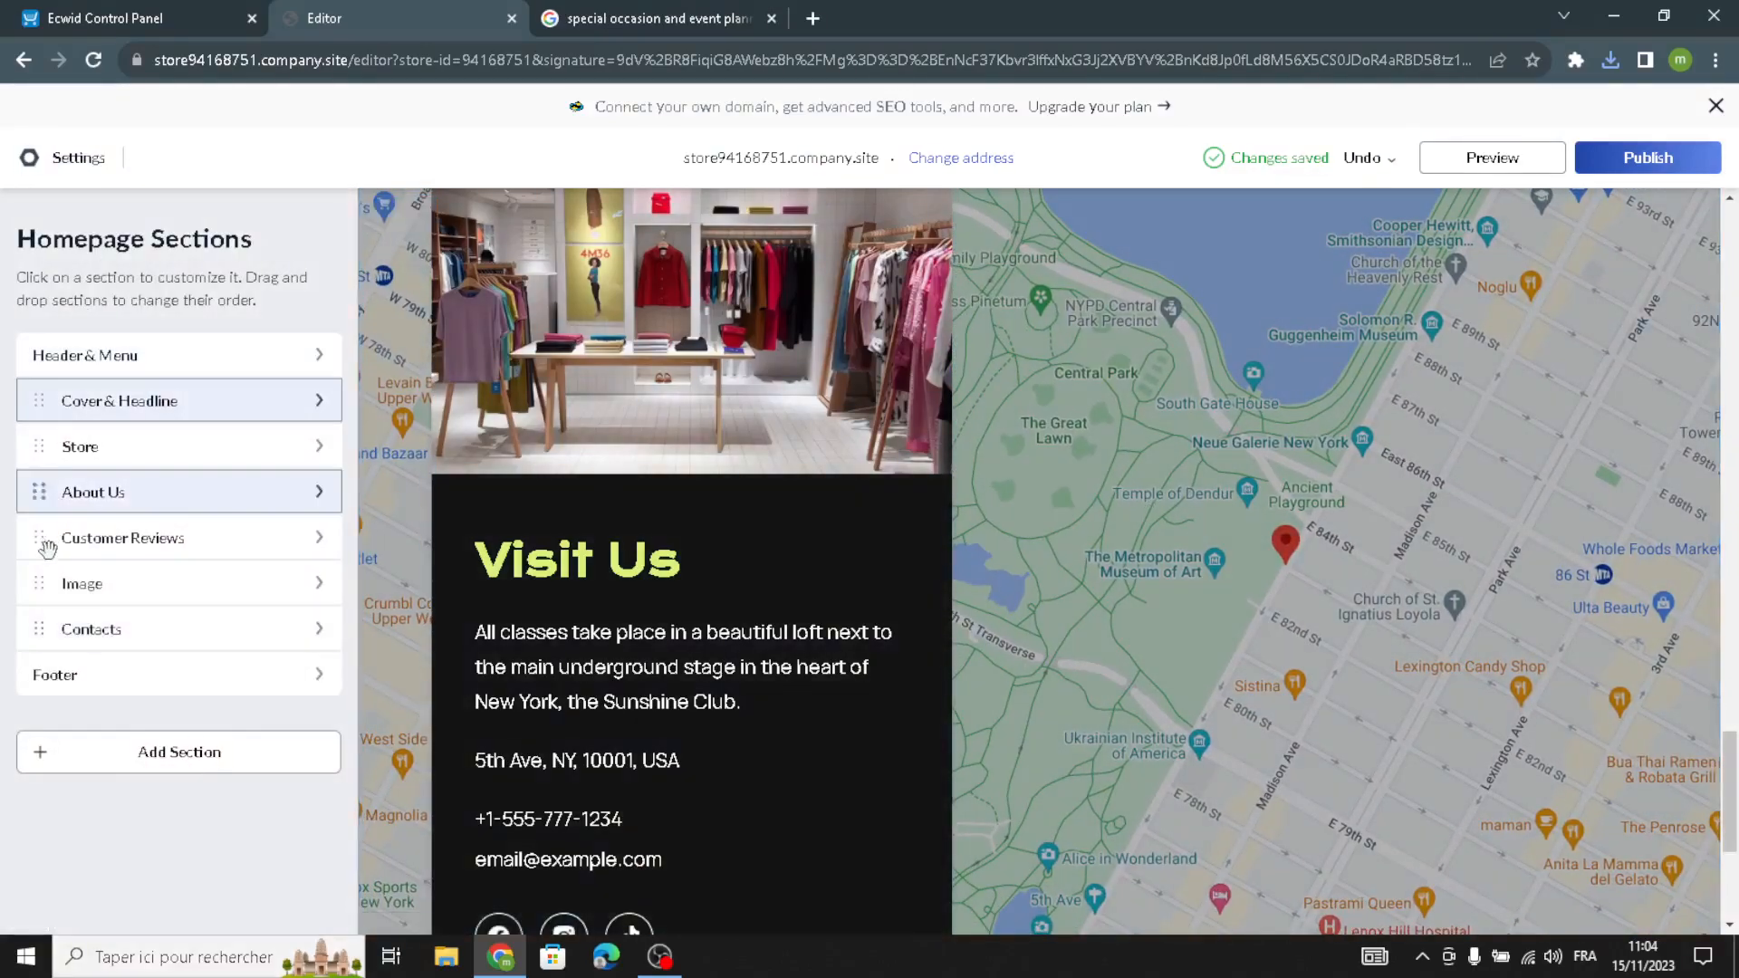
Change the footer's copyright text to "© EventEase" and return to the homepage sections.
click(72, 672)
drag(169, 398, 52, 399)
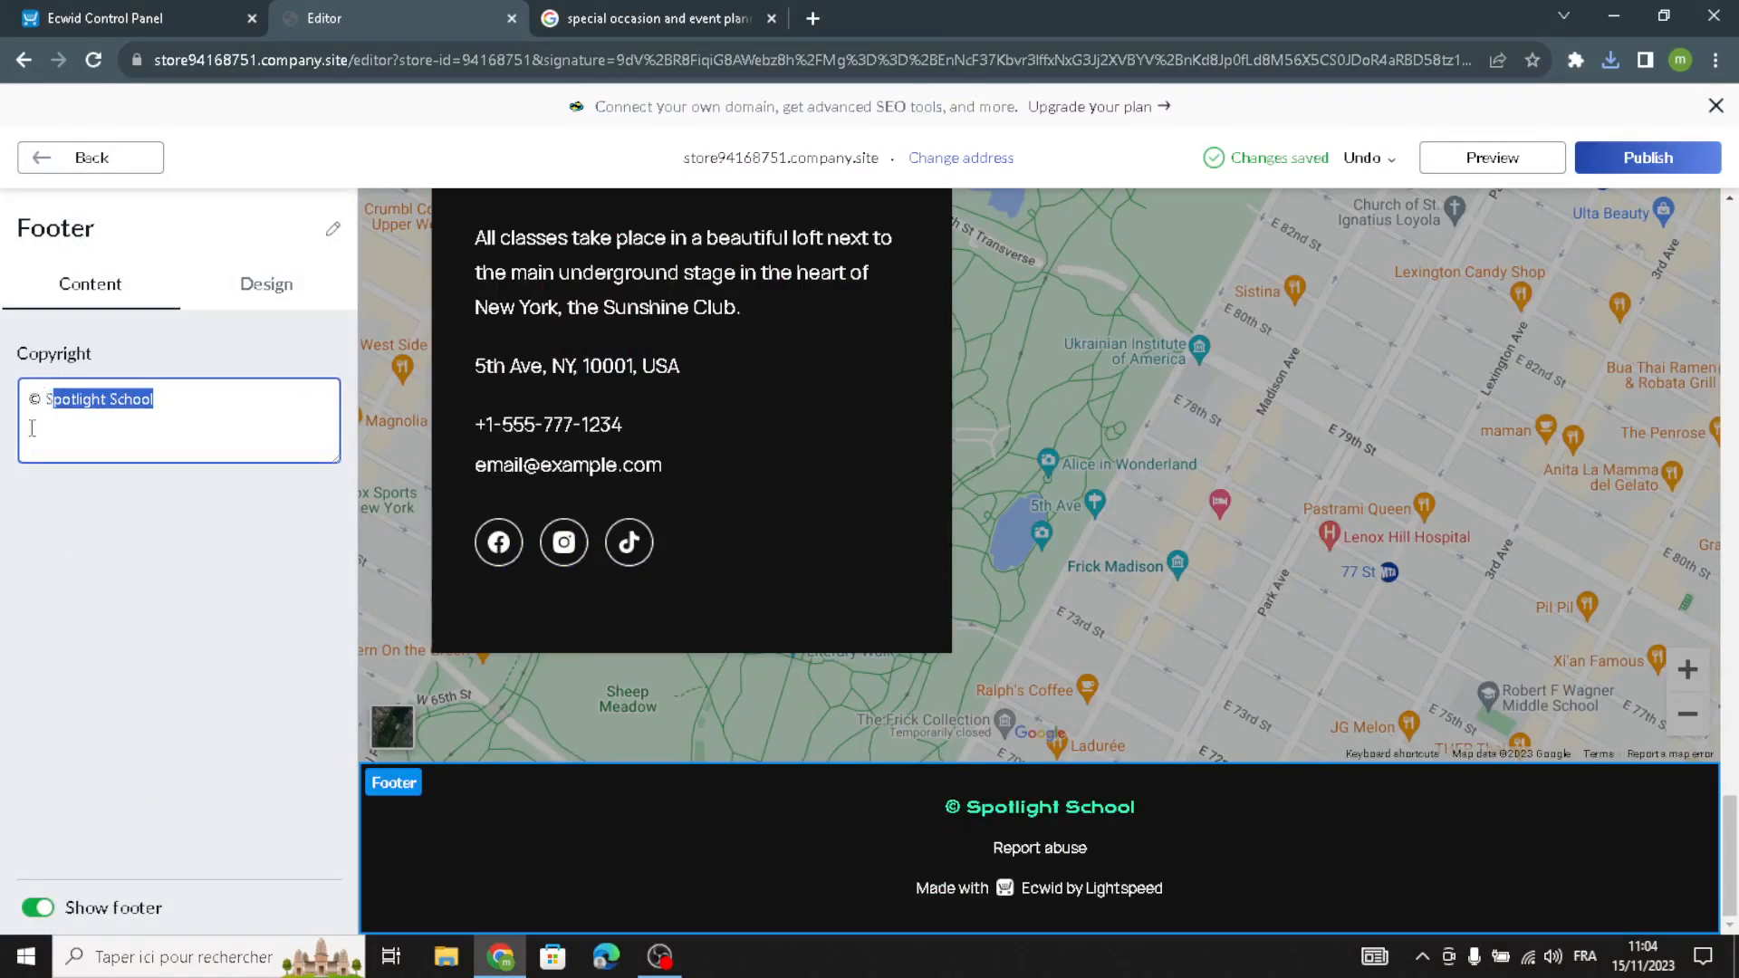
text(EventEase)
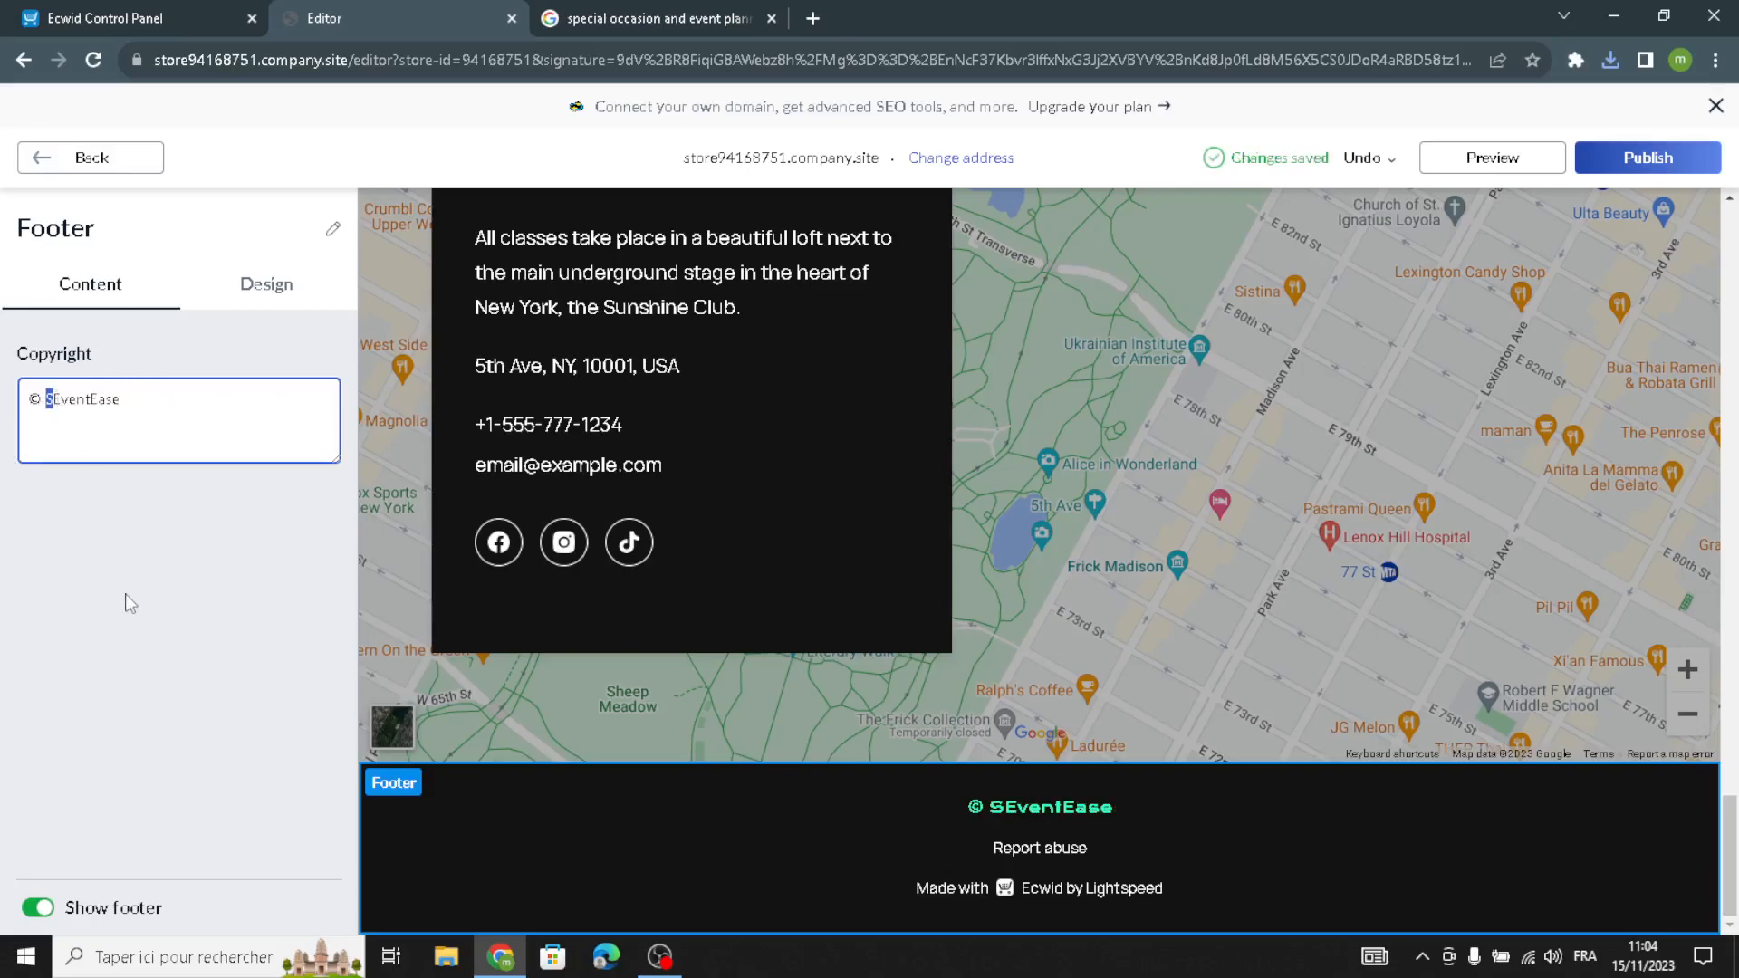
key(Return)
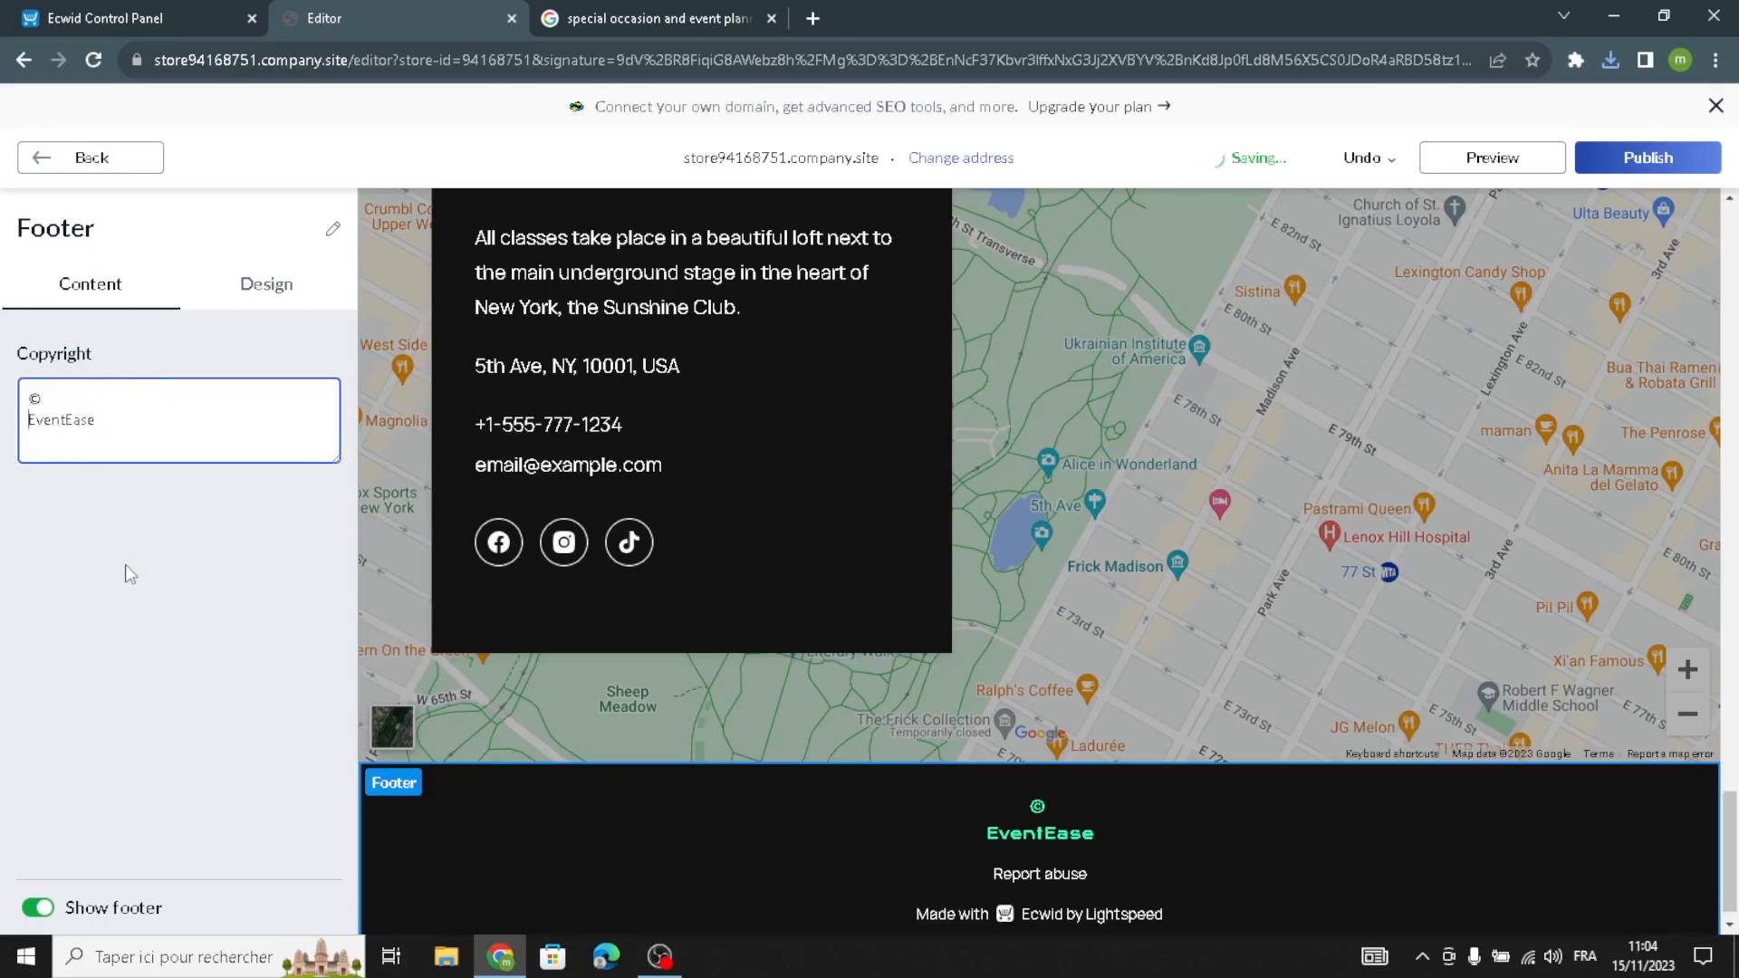
key(BackSpace)
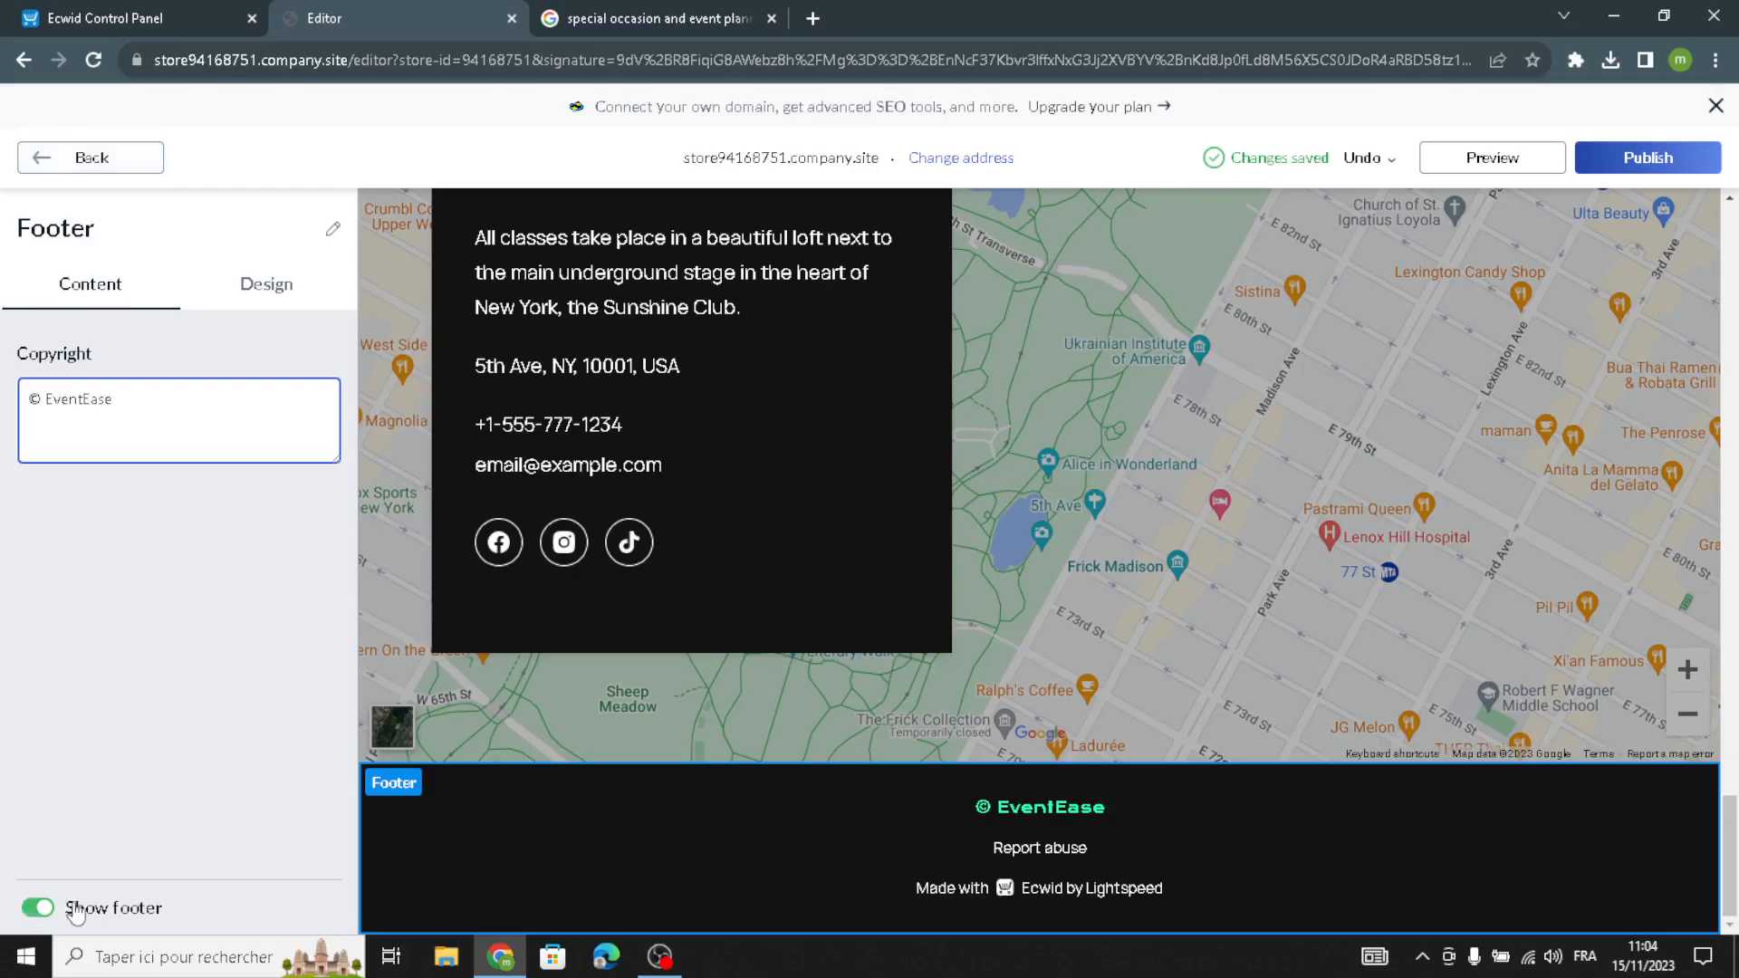
click(86, 158)
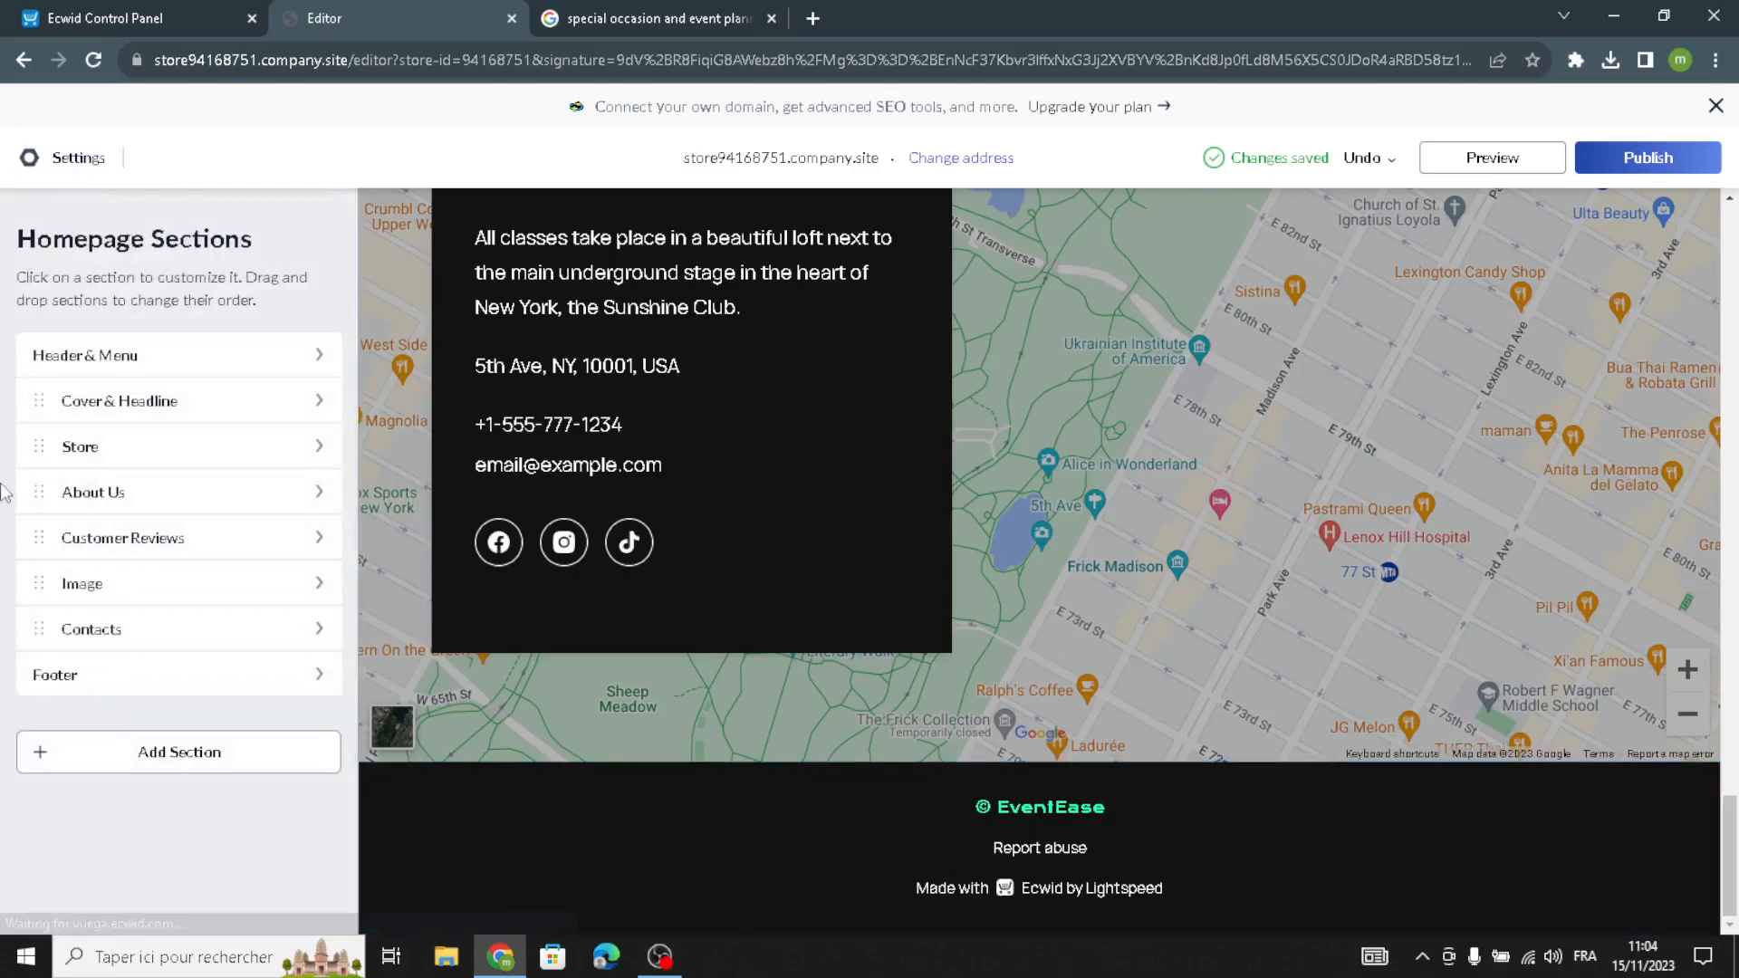
Browse the addable section designs for announcements, promo sliders, special offers and customer reviews, and return to the homepage sections.
click(111, 759)
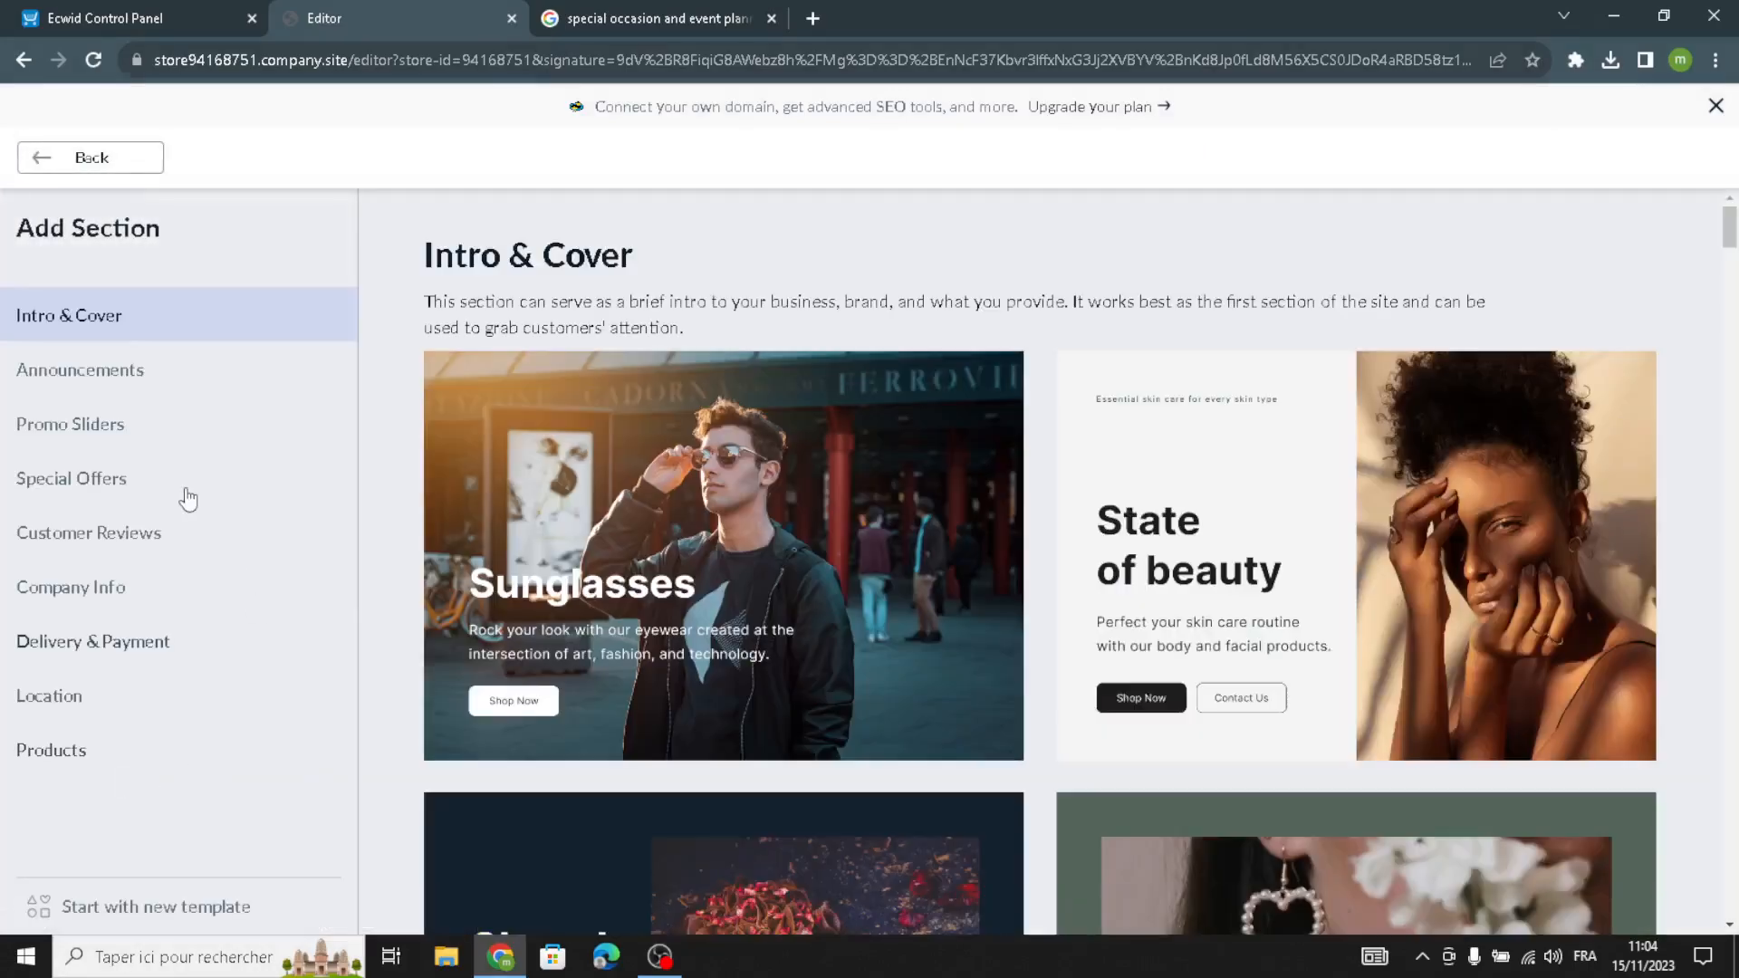
click(113, 374)
click(66, 426)
click(50, 480)
click(54, 539)
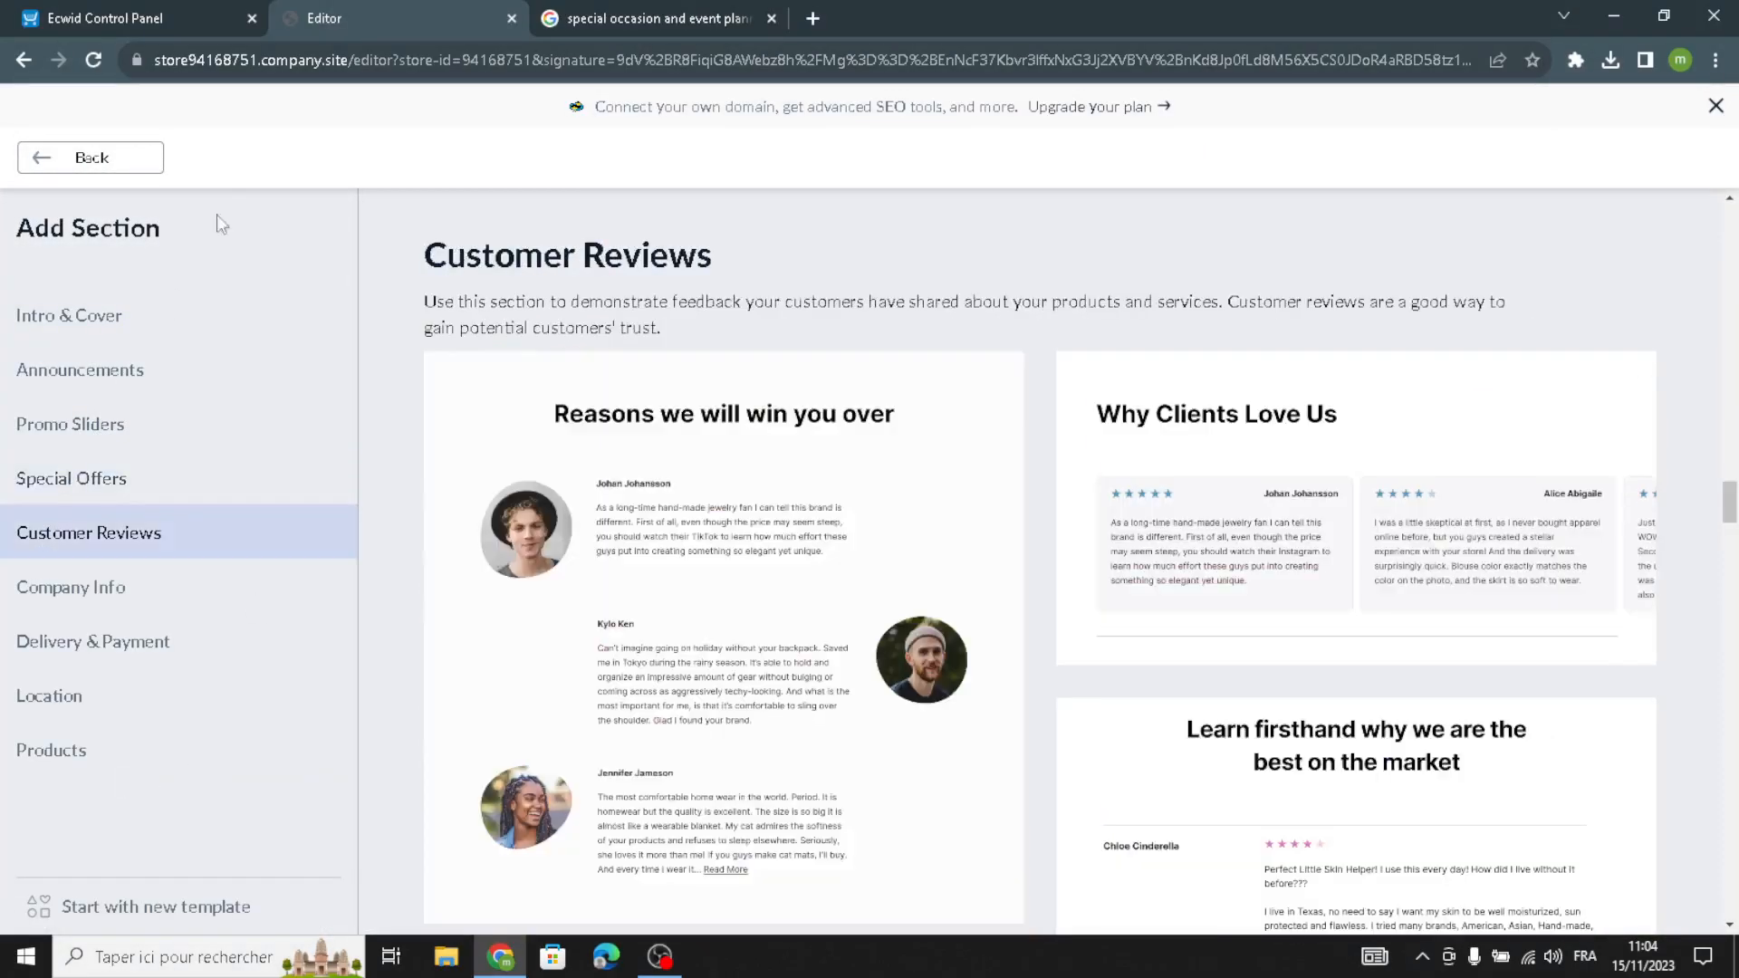
click(86, 157)
Preview the whole homepage in desktop view and publish the website.
scroll(875, 612, up, 10)
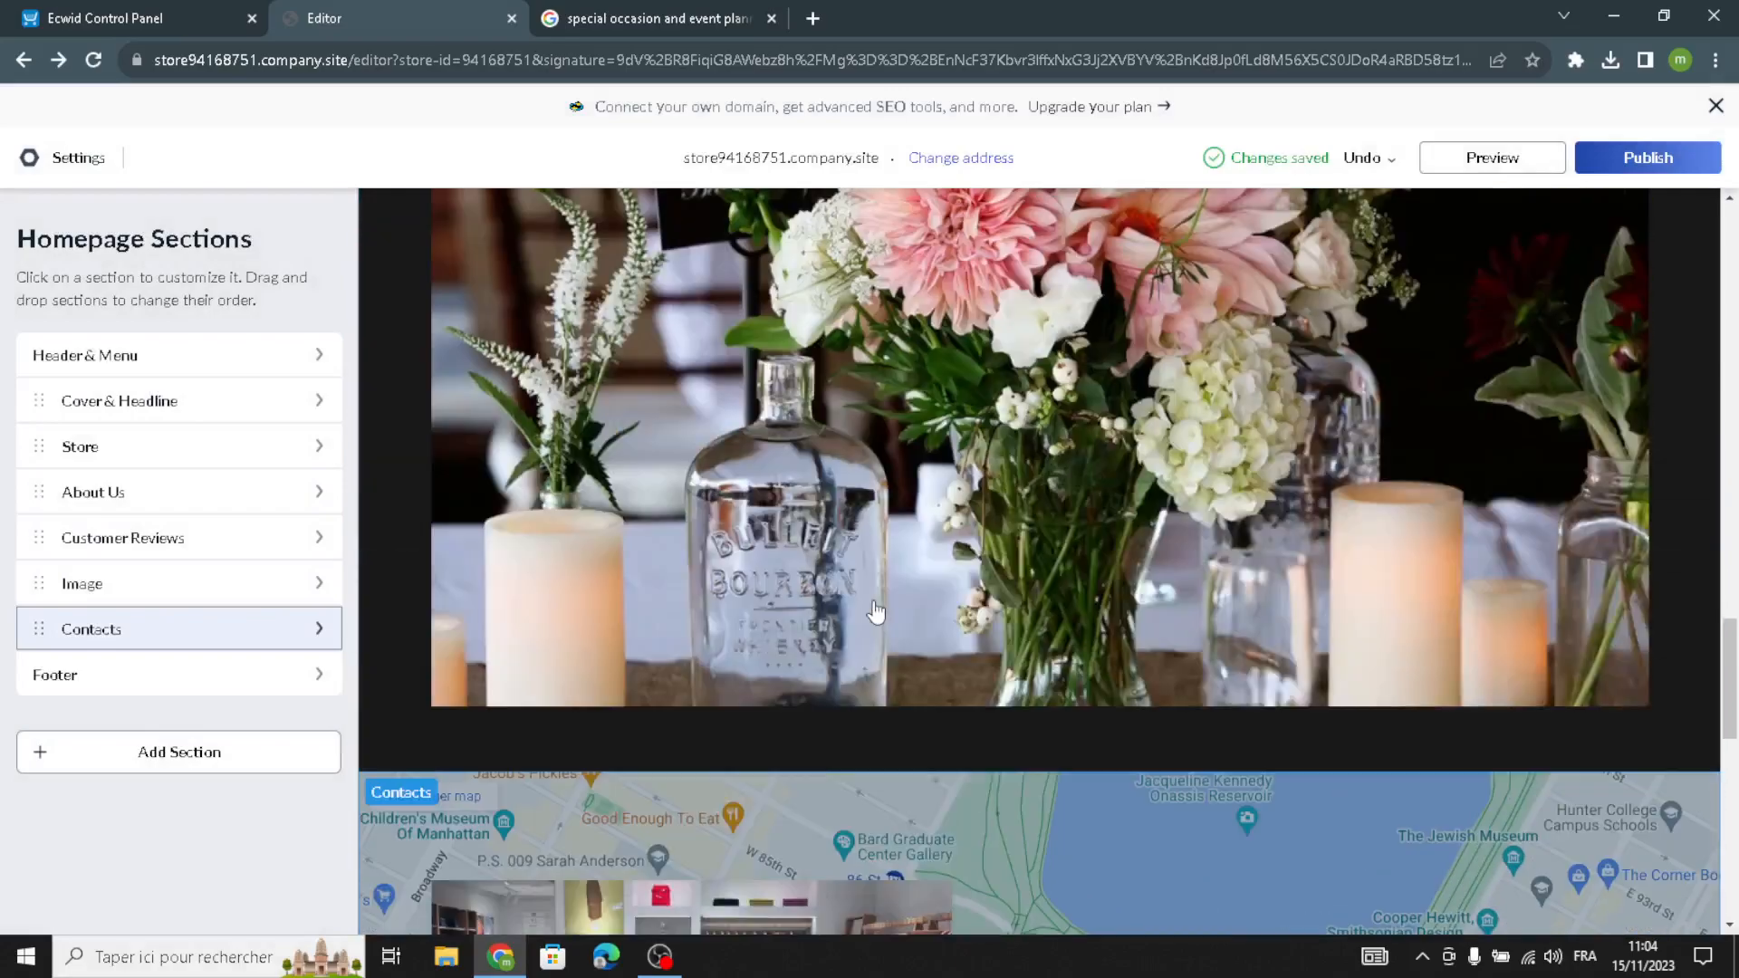
click(1545, 166)
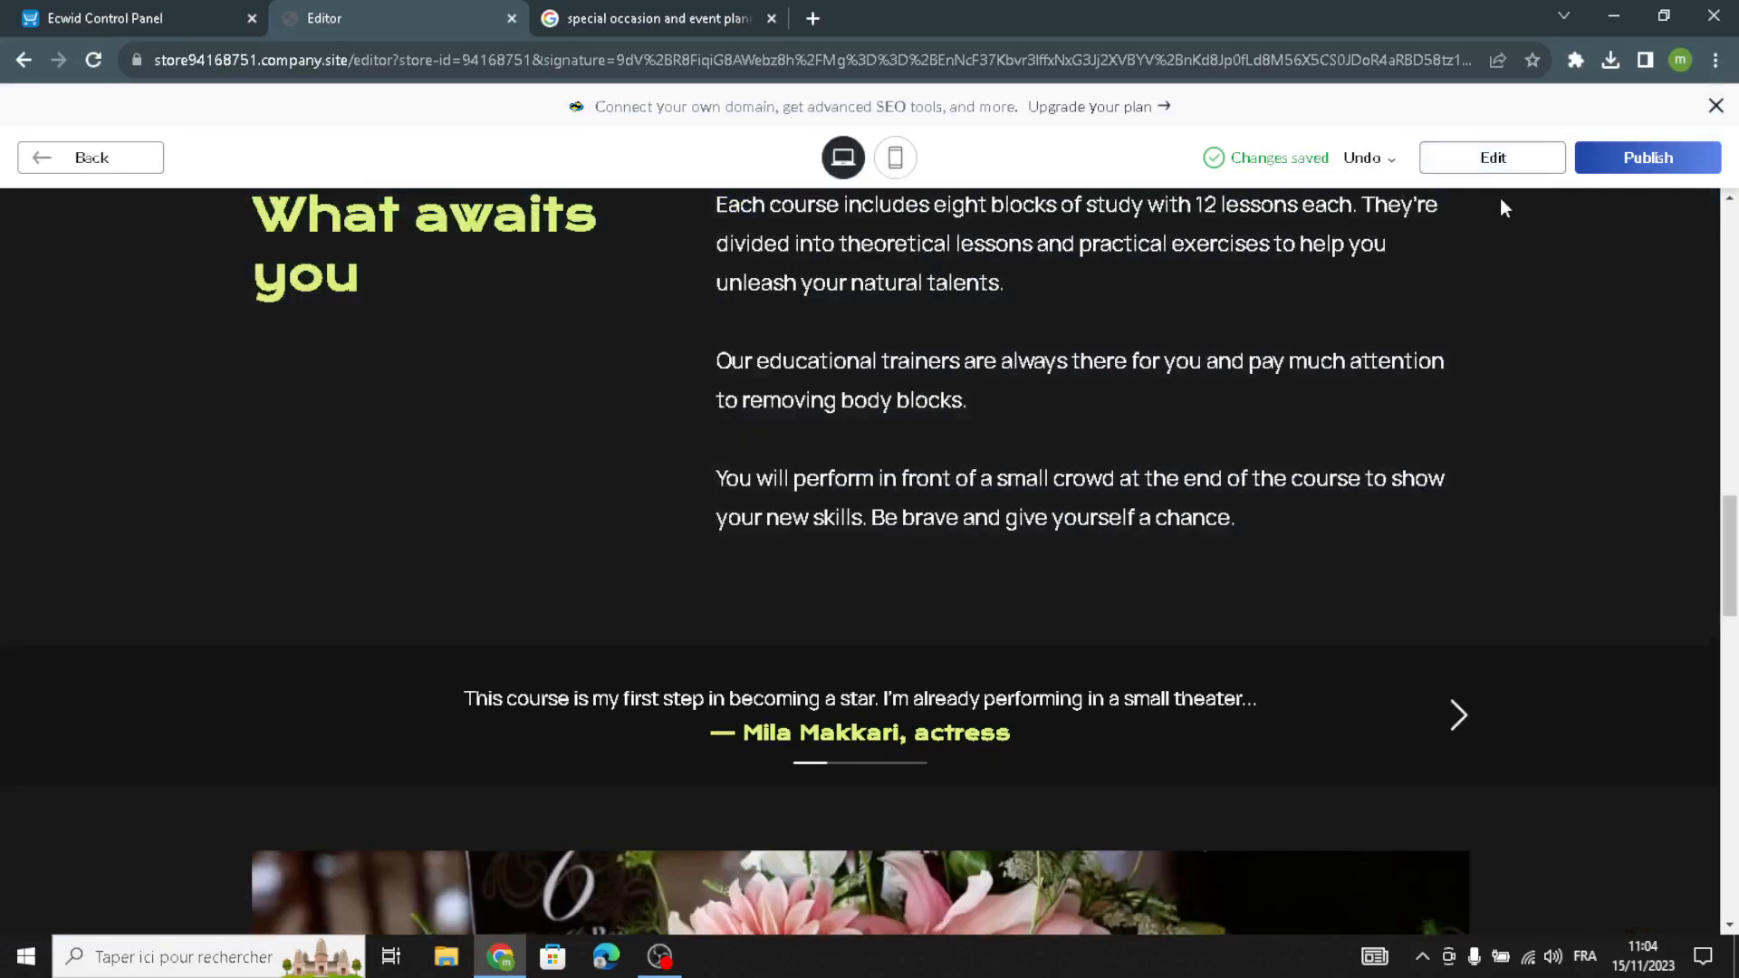
scroll(1021, 770, down, 5)
scroll(1021, 770, up, 15)
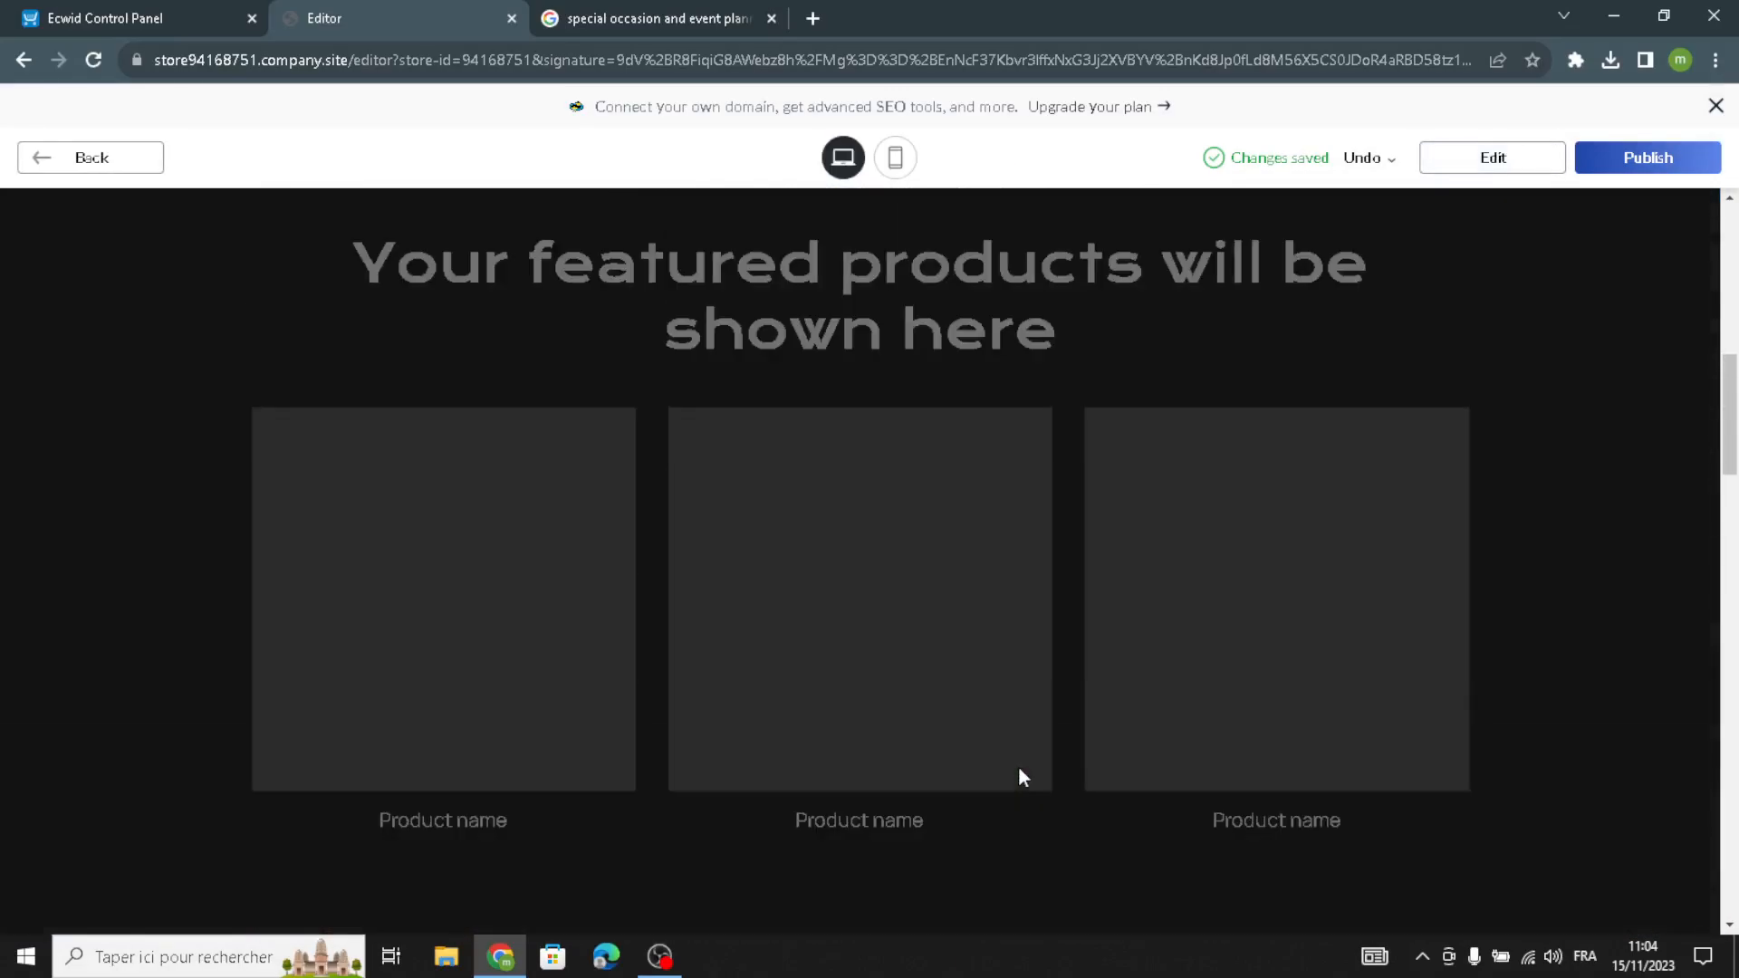
scroll(1020, 777, up, 3)
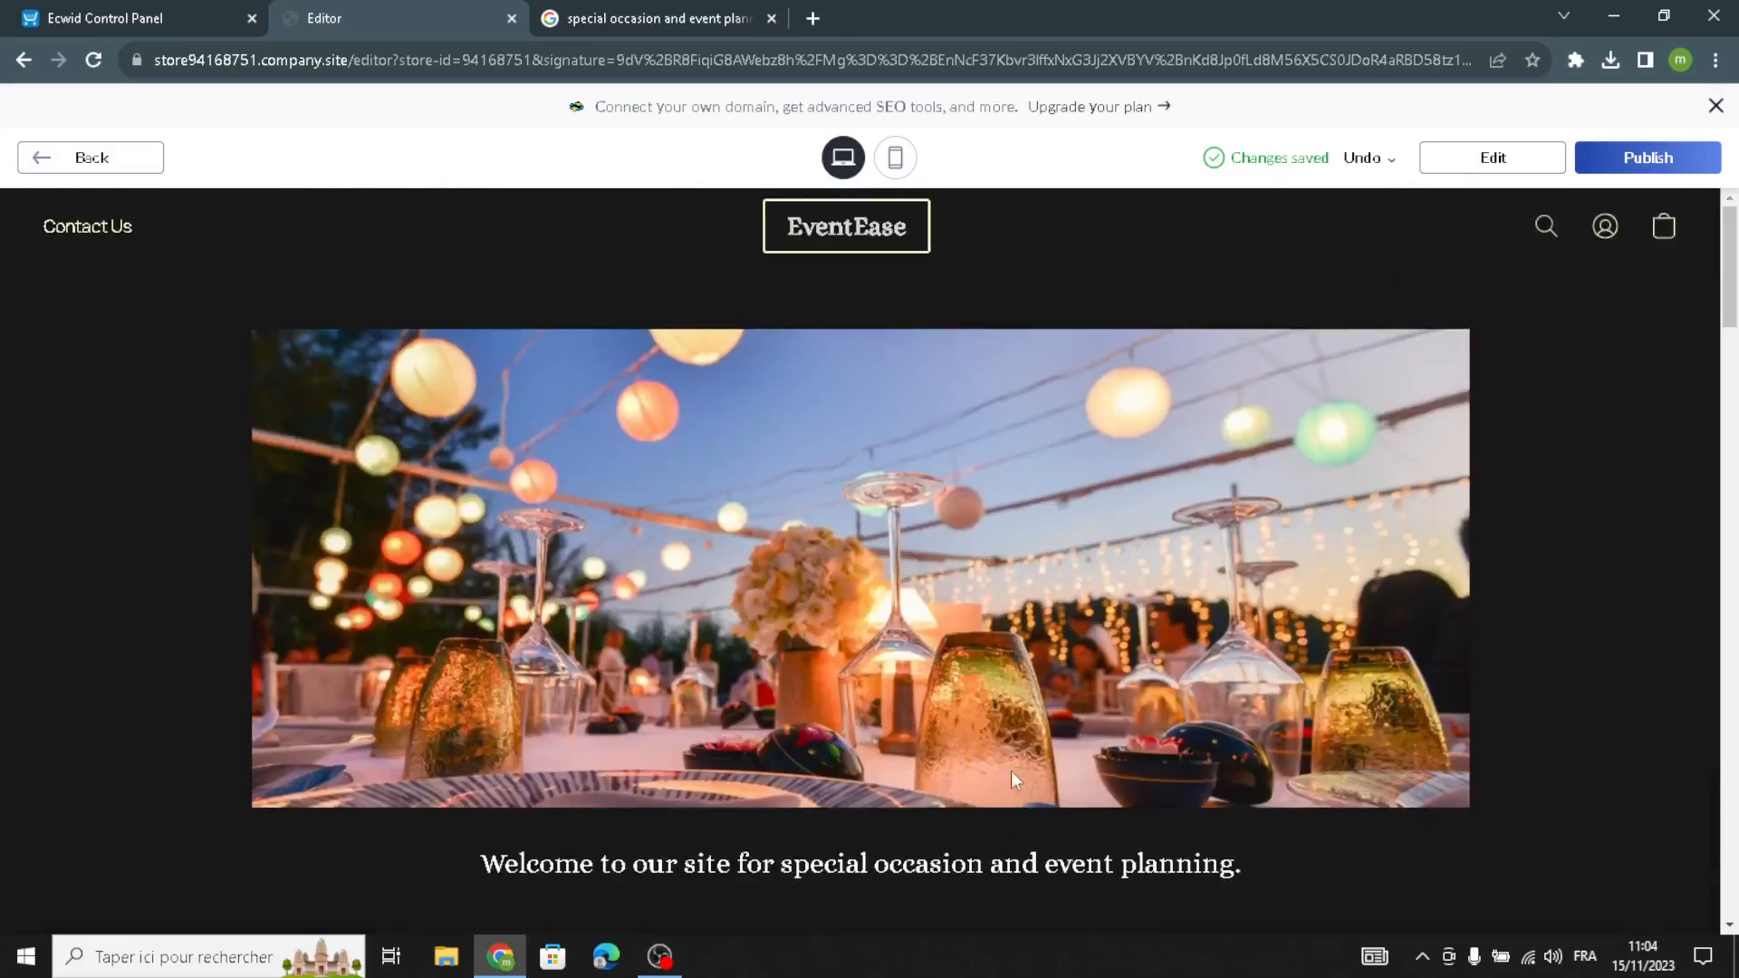
scroll(1015, 779, down, 8)
scroll(1005, 776, down, 5)
scroll(1003, 775, up, 15)
click(1638, 160)
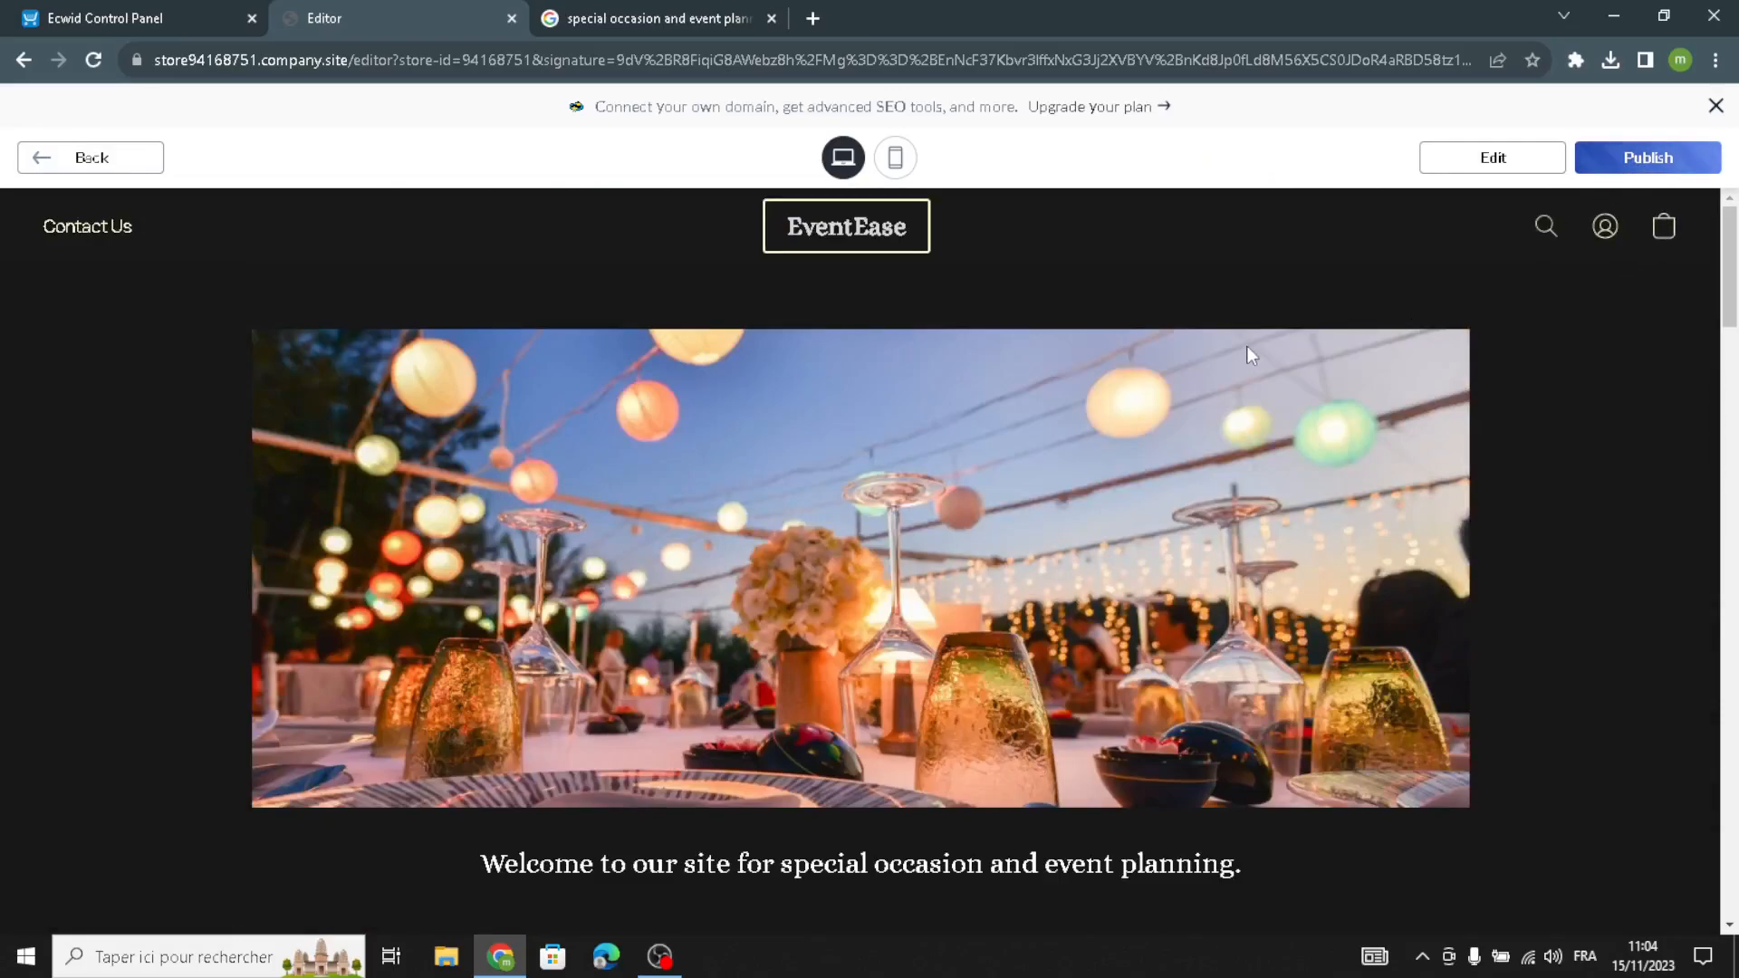